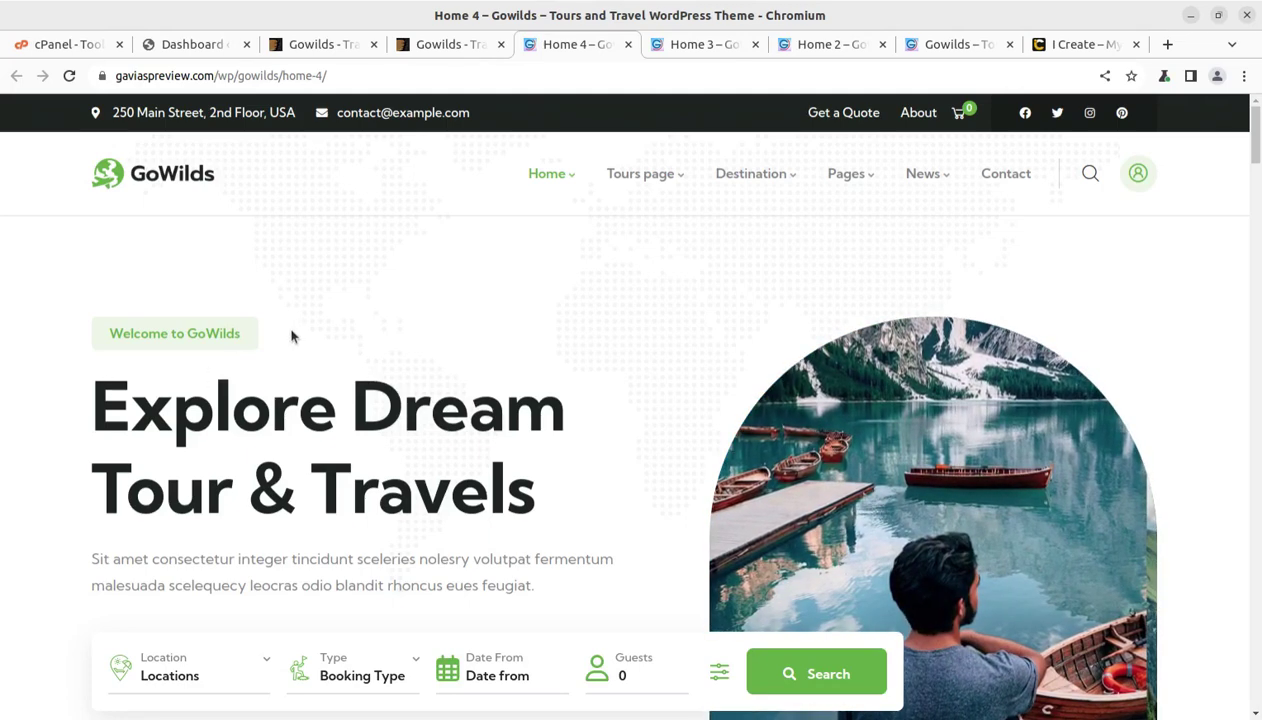
Preview the Home 3, Home 2, main GoWilds and Home 4 demo pages and the ThemeForest preview.
left_click(686, 46)
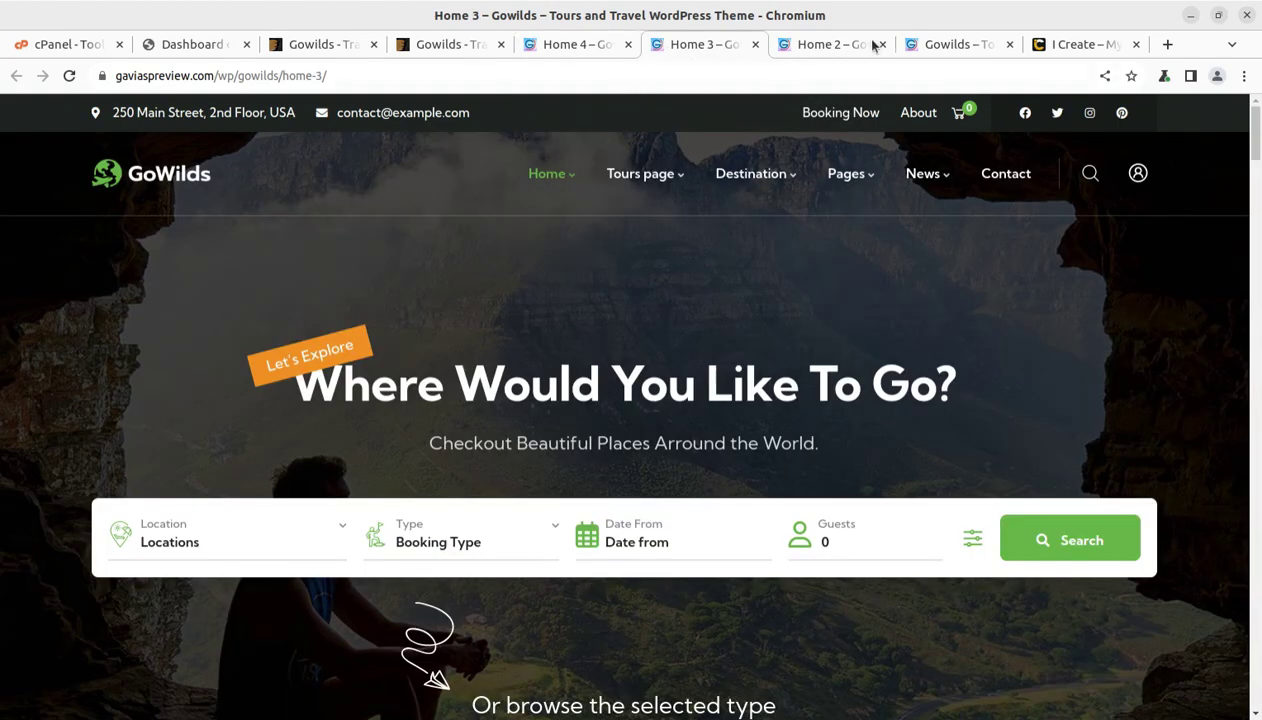
left_click(832, 46)
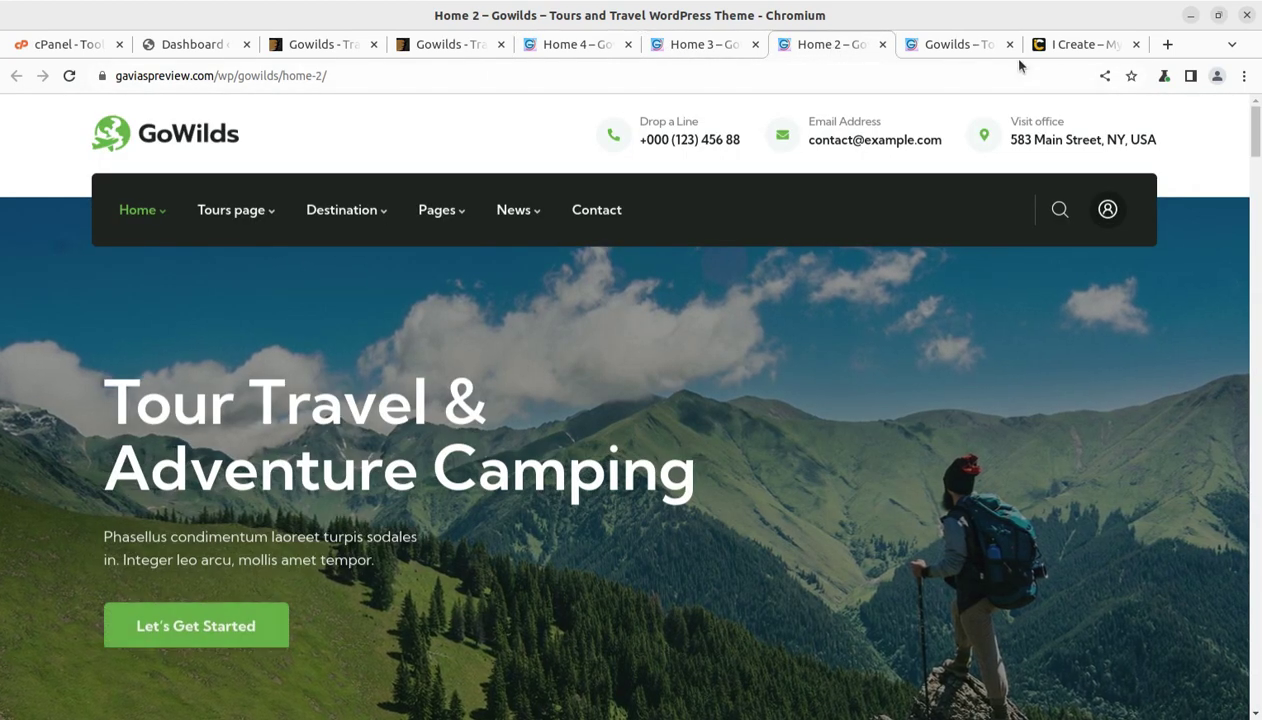
left_click(975, 46)
mouse_move(776, 190)
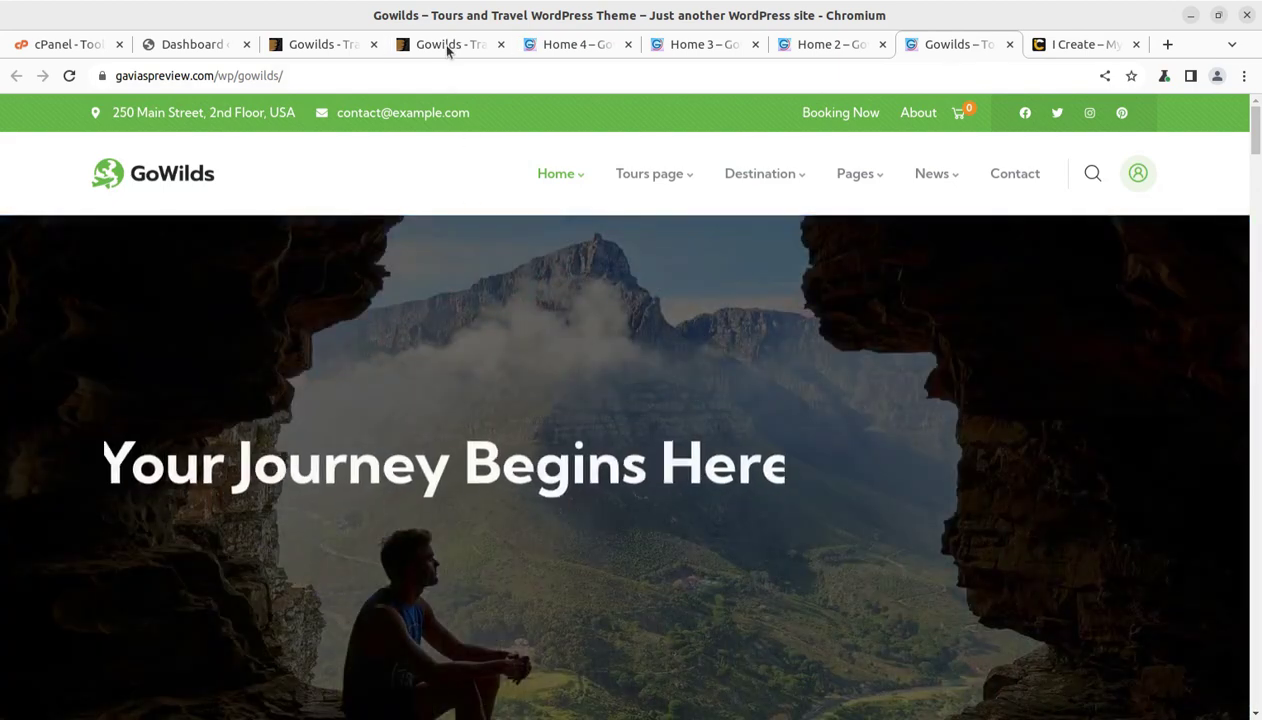
left_click(452, 45)
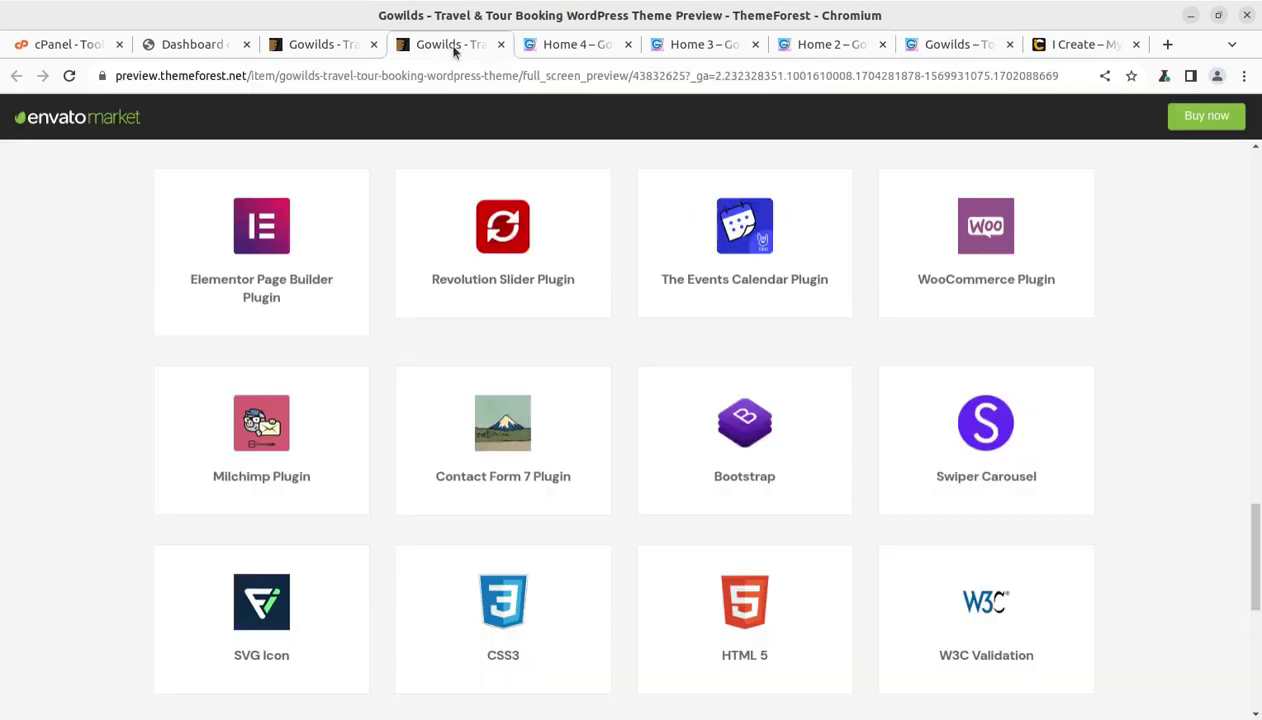
left_click(565, 47)
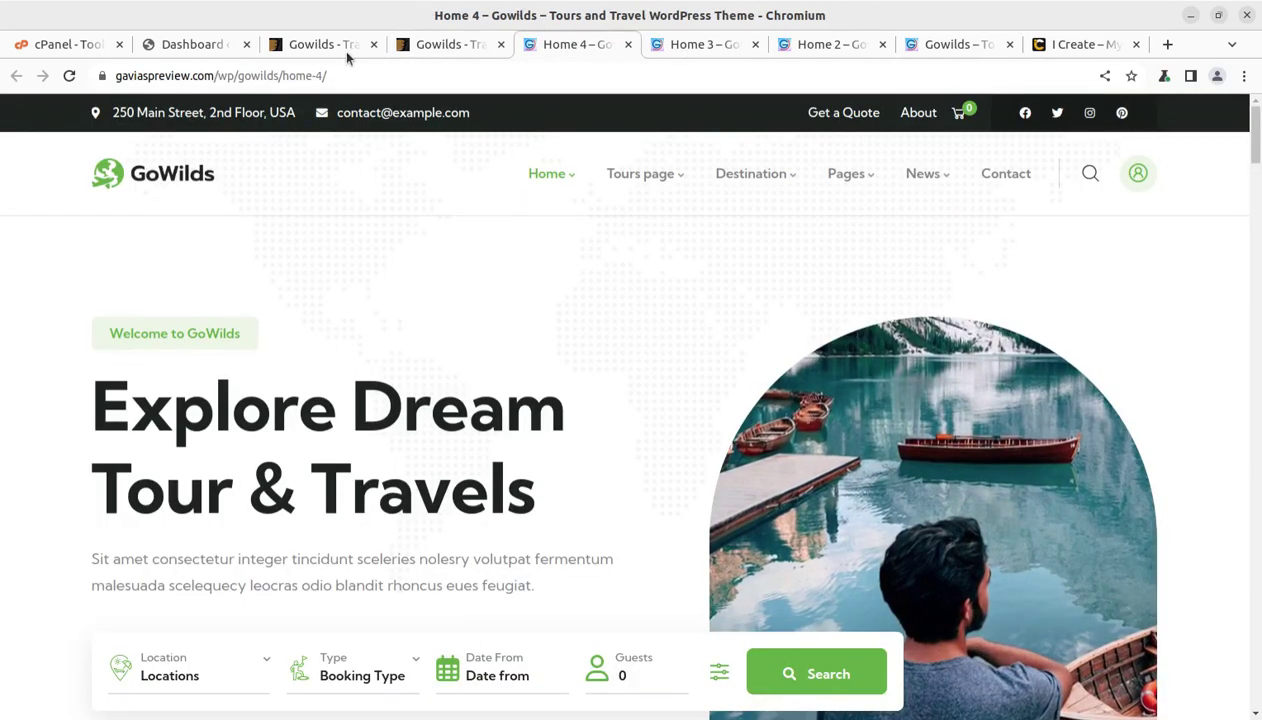
Open the GoWilds ThemeForest item page and select 'Gowilds' in the theme title.
left_click(325, 47)
scroll(250, 240, "up", 3)
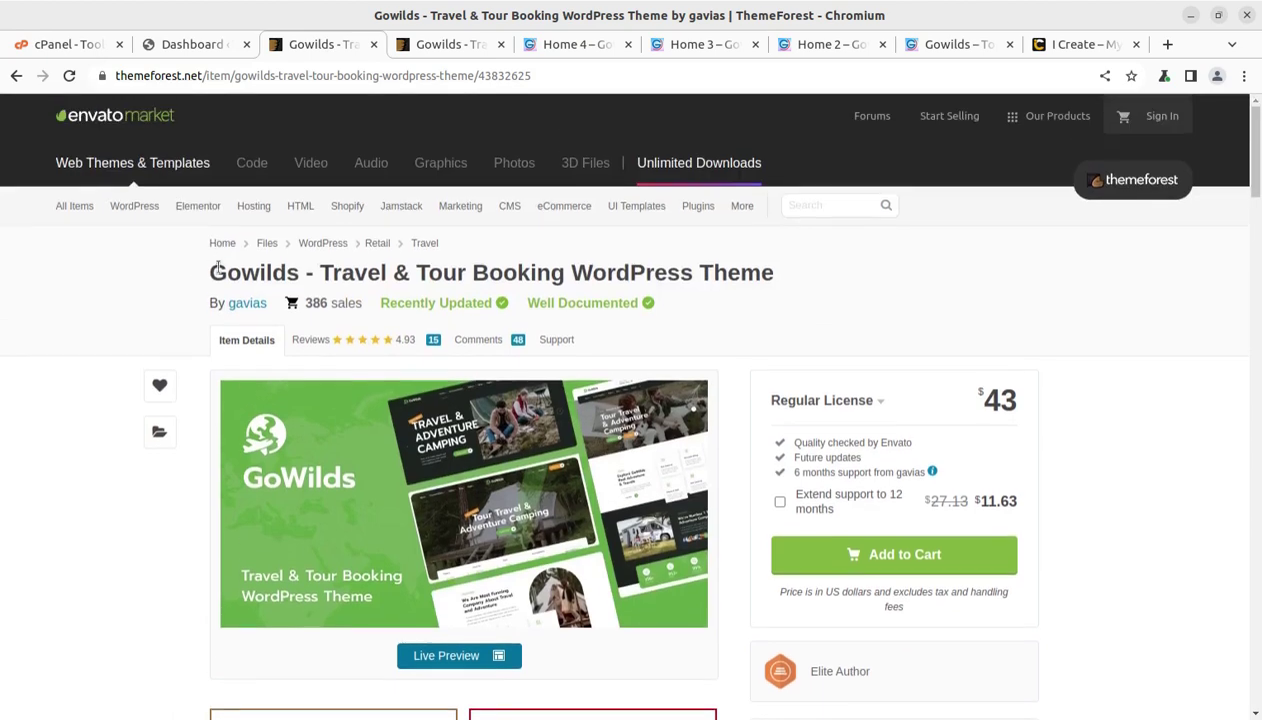
left_click_drag(210, 272, 298, 272)
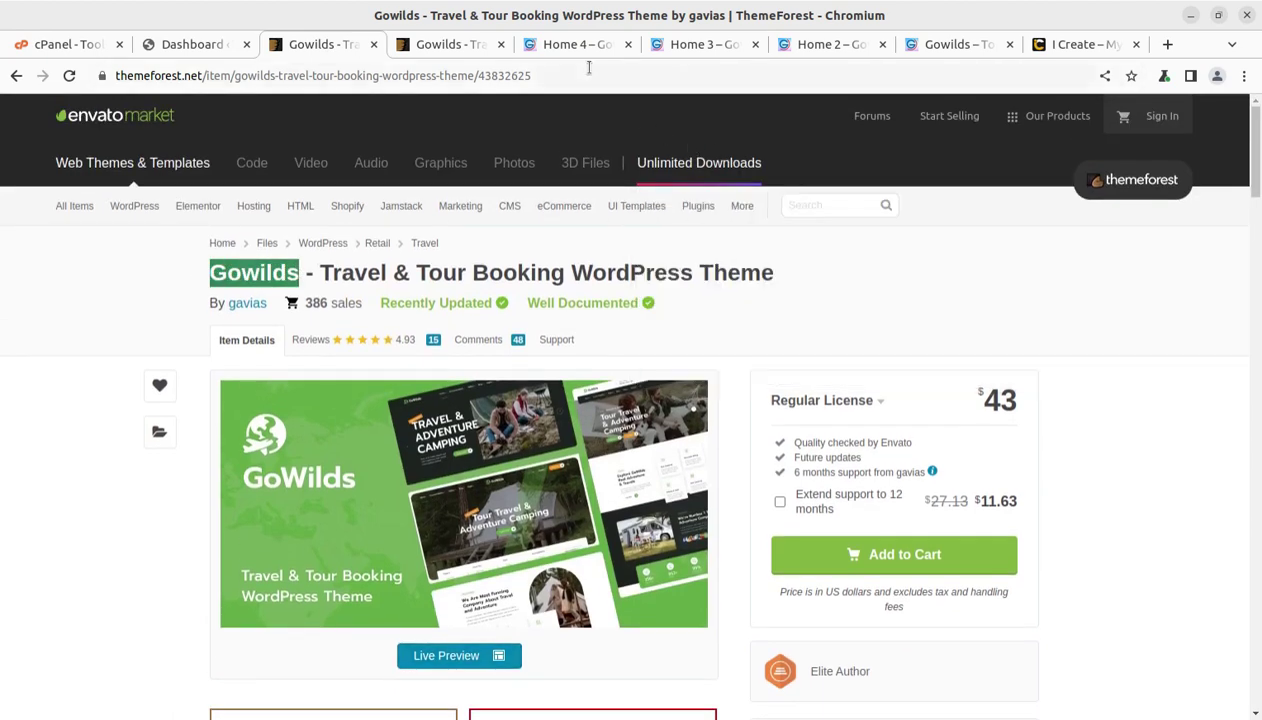
left_click(566, 47)
Cycle again through the Home 3, Home 2, main GoWilds and Home 4 demo pages.
mouse_move(560, 180)
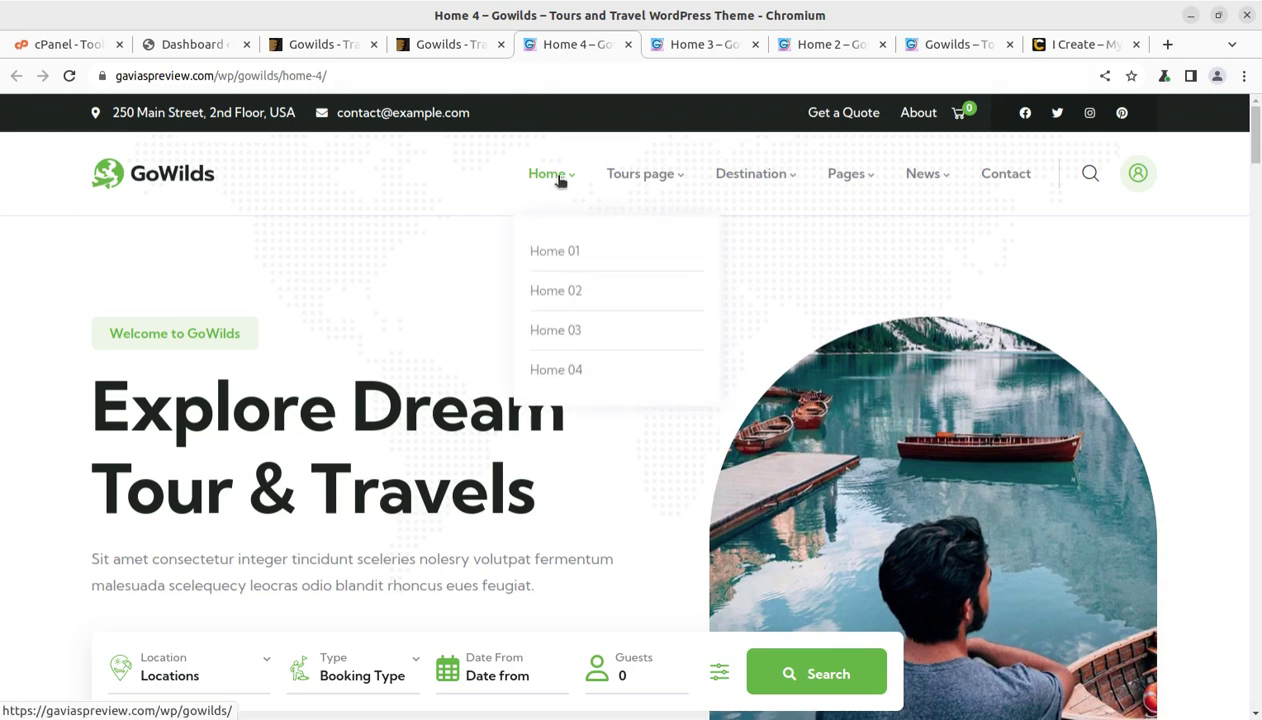
left_click(687, 47)
left_click(833, 46)
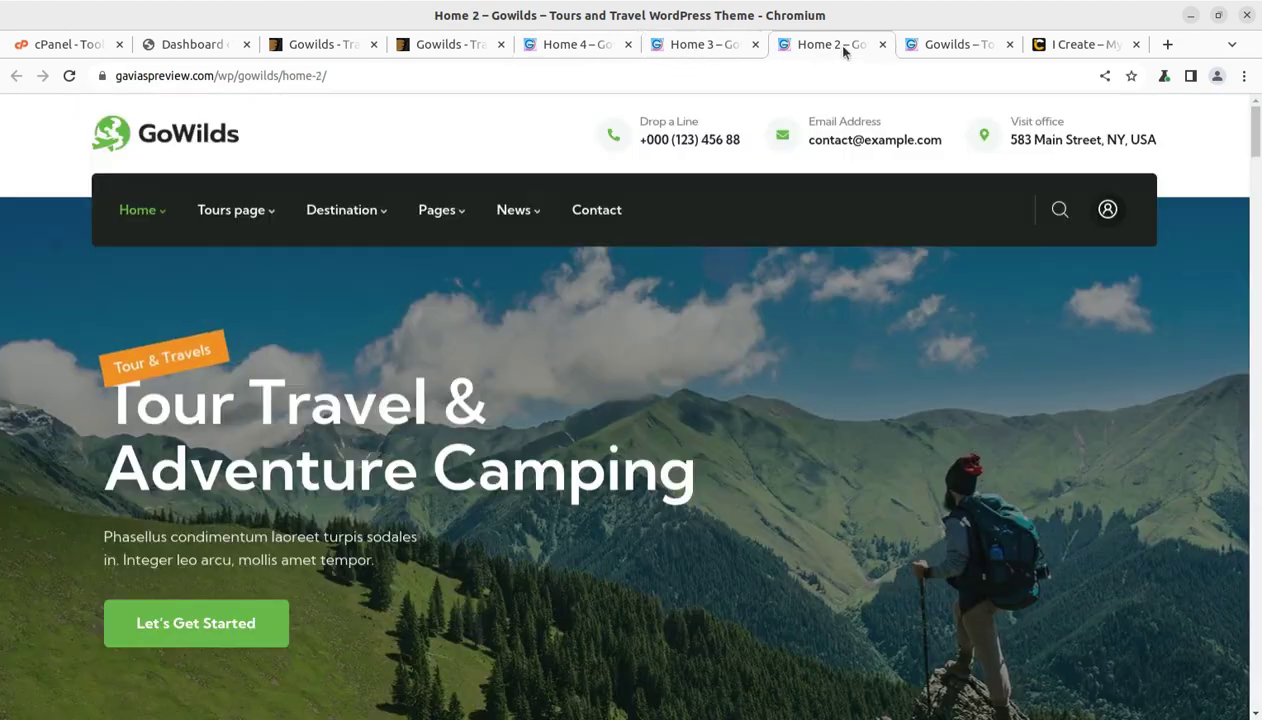
left_click(945, 44)
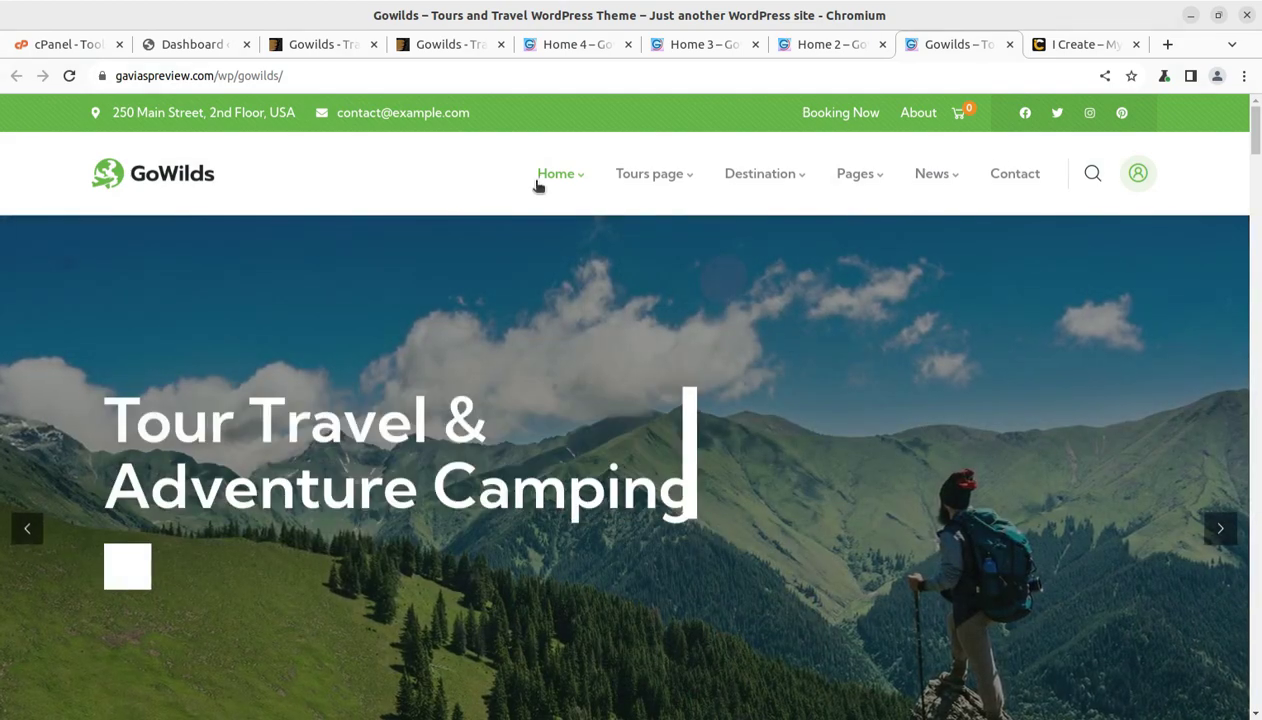
mouse_move(538, 189)
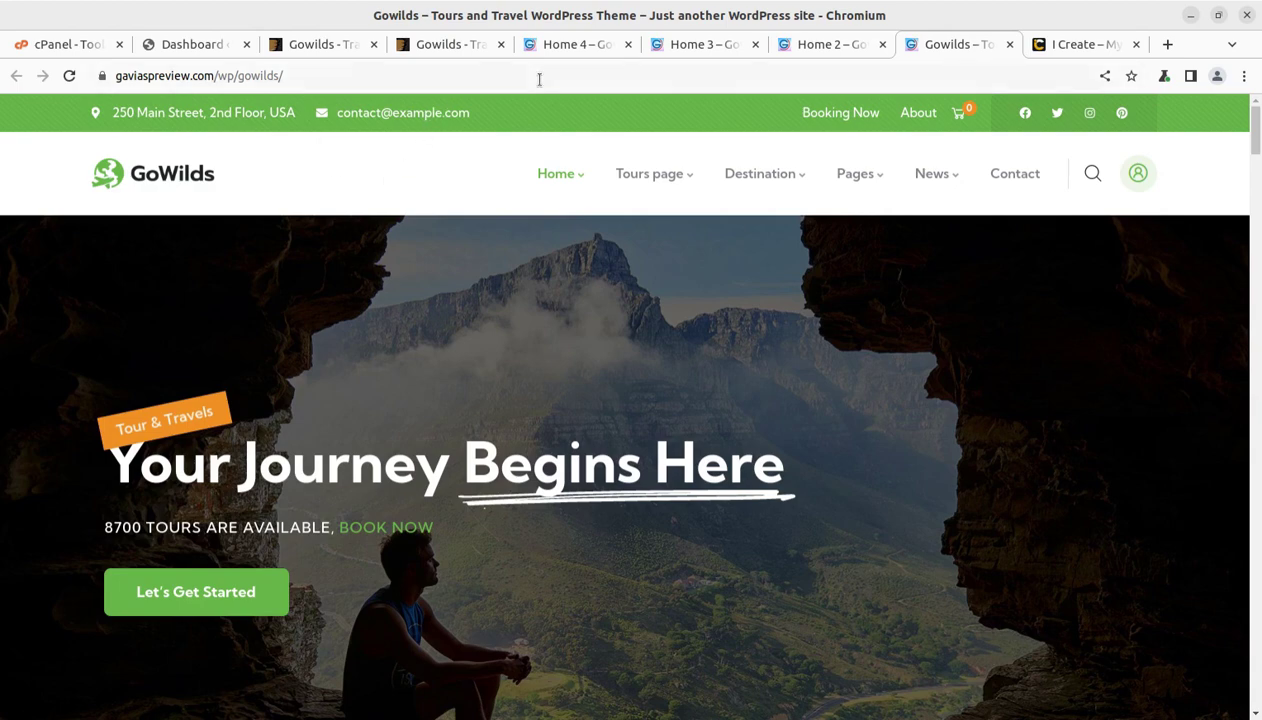
left_click(832, 46)
left_click(697, 46)
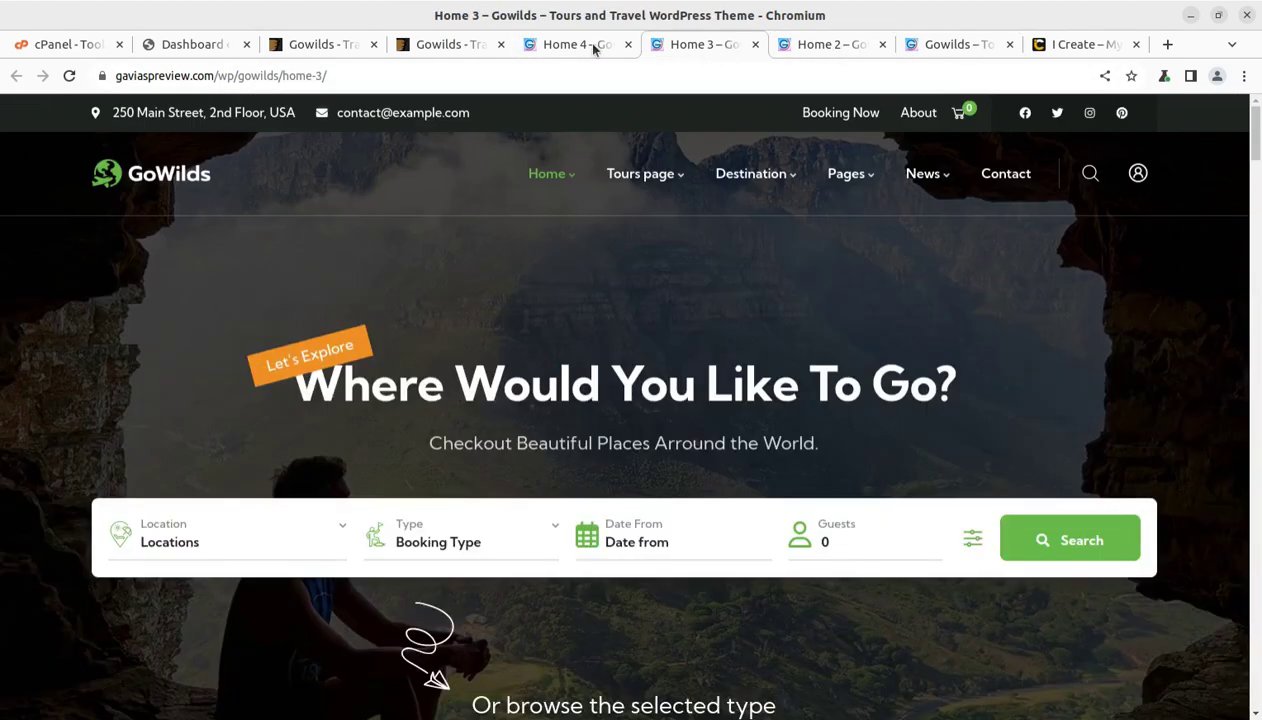
left_click(584, 44)
left_click(178, 44)
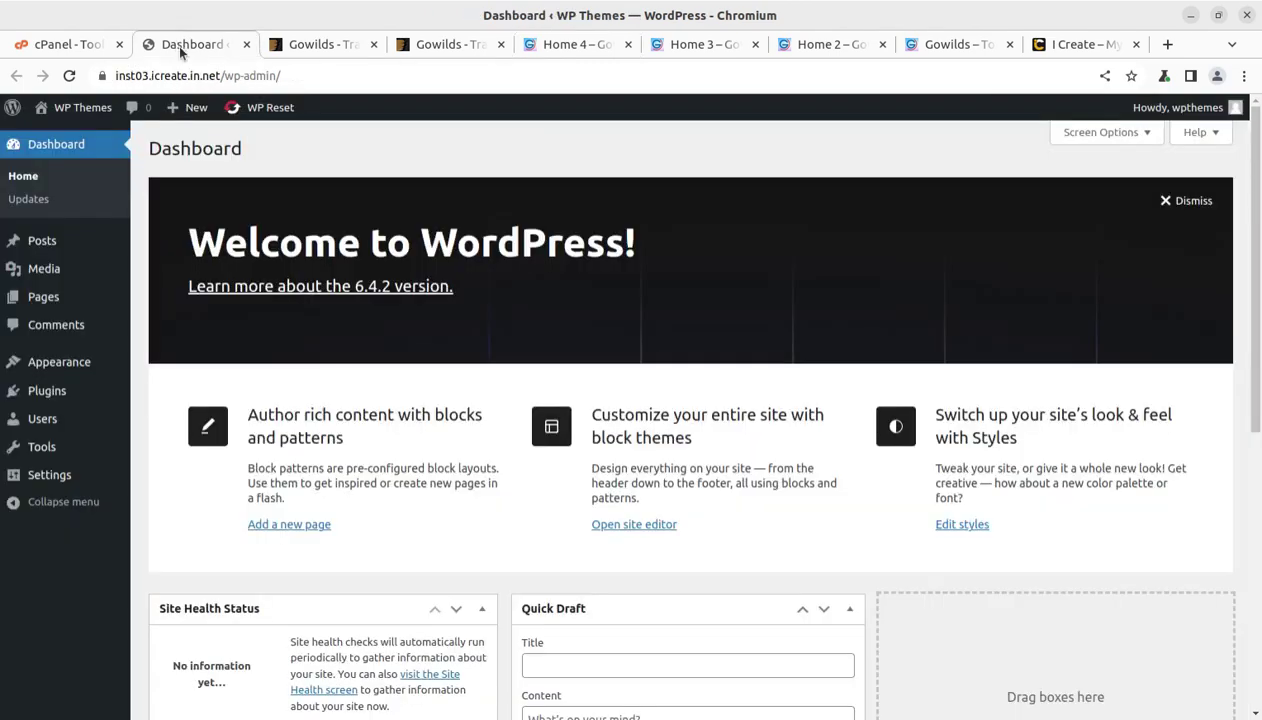
scroll(181, 462, "down", 3)
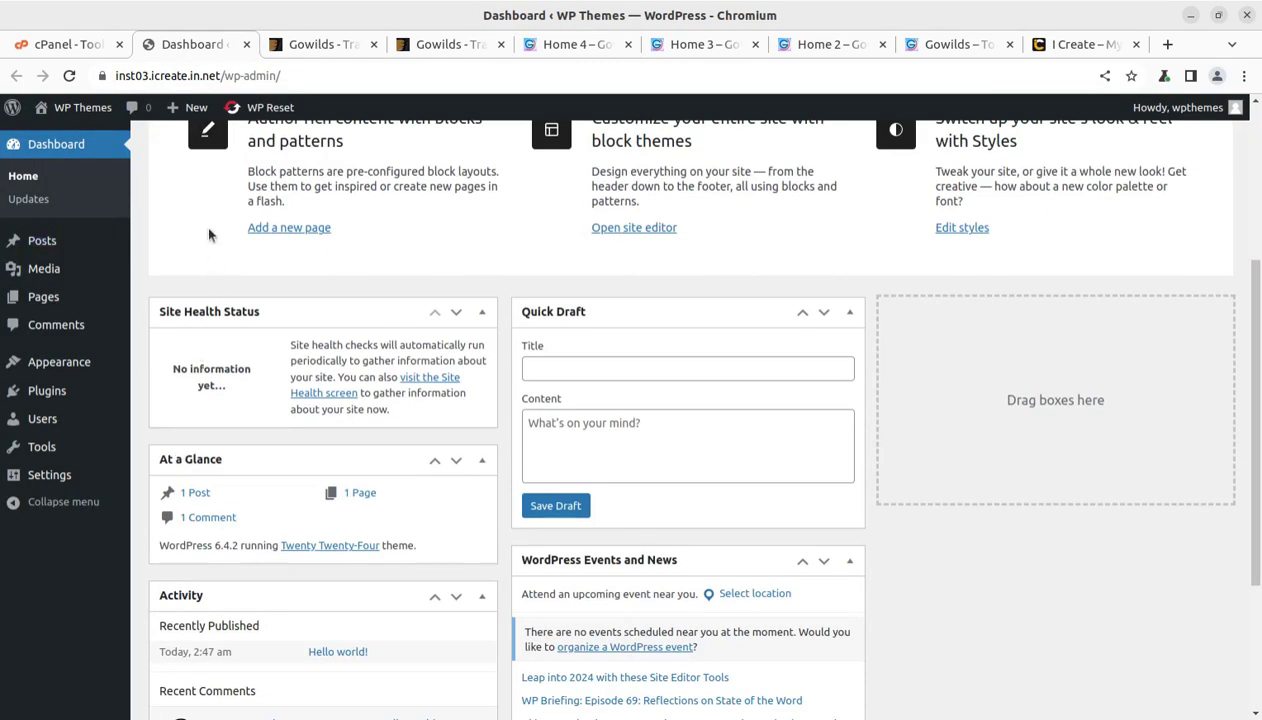
left_click(57, 44)
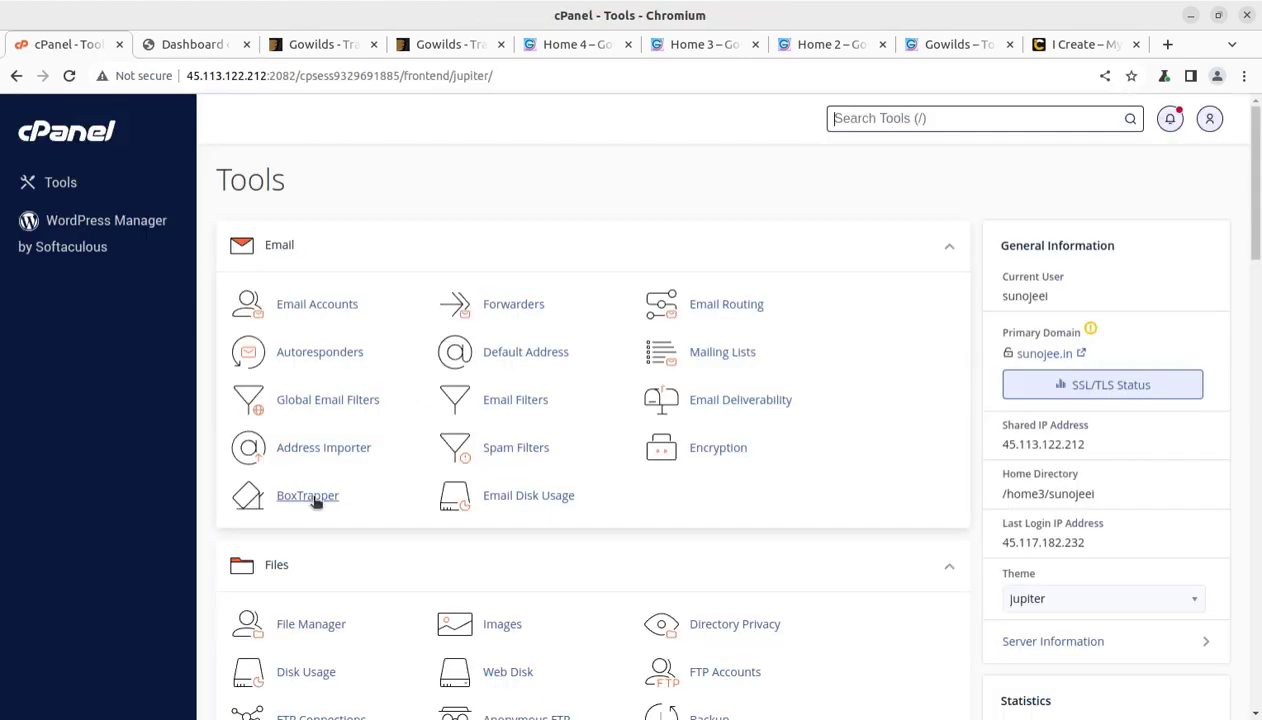
scroll(322, 490, "down", 6)
scroll(392, 516, "down", 7)
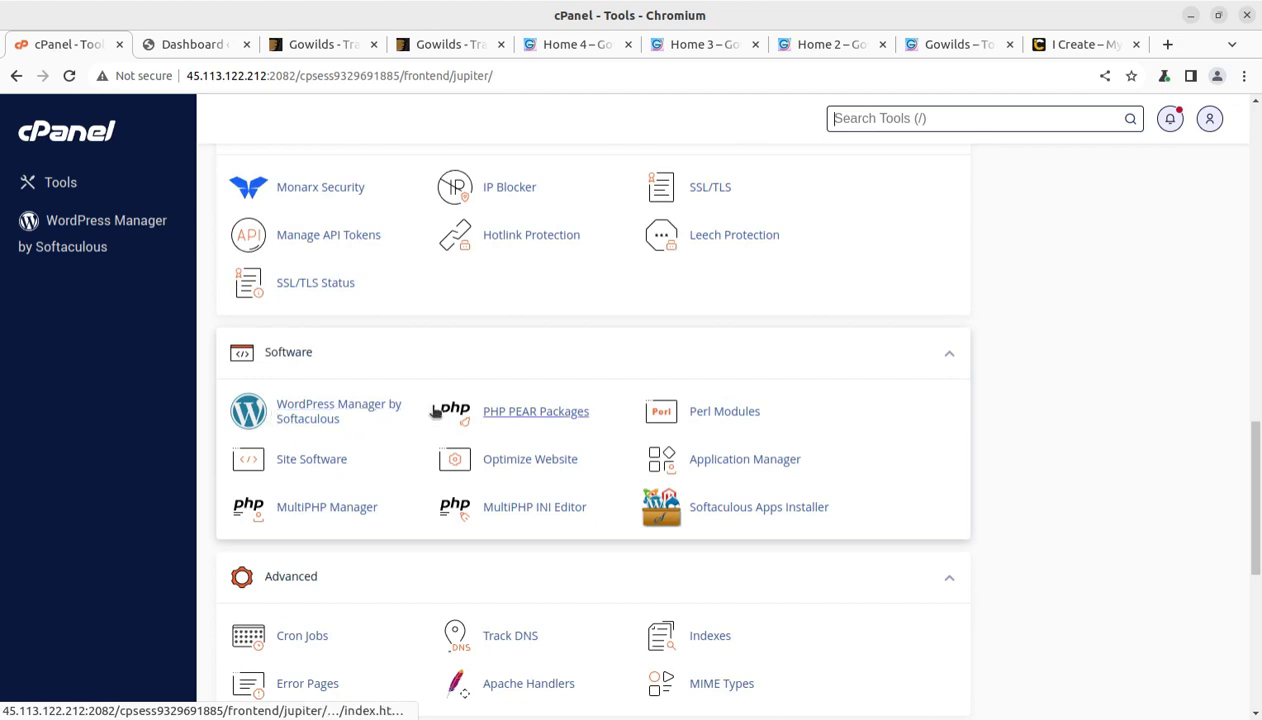
scroll(492, 408, "up", 10)
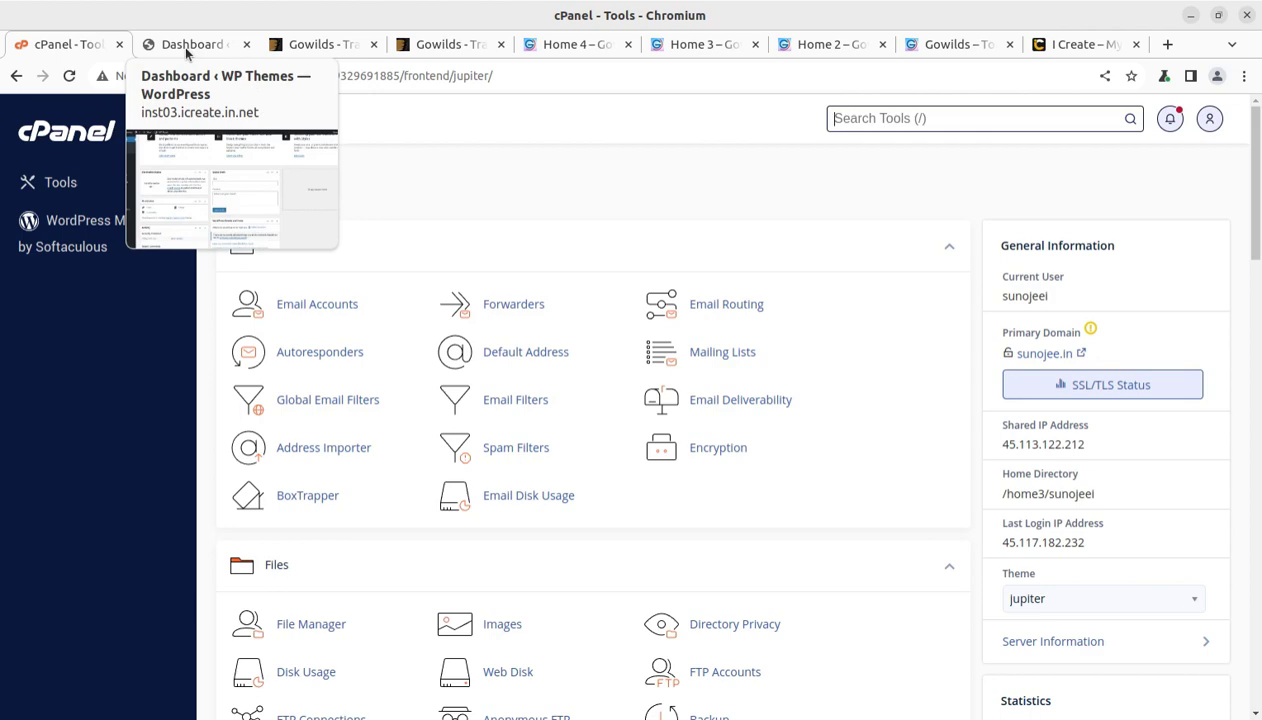
left_click(186, 44)
scroll(325, 305, "up", 3)
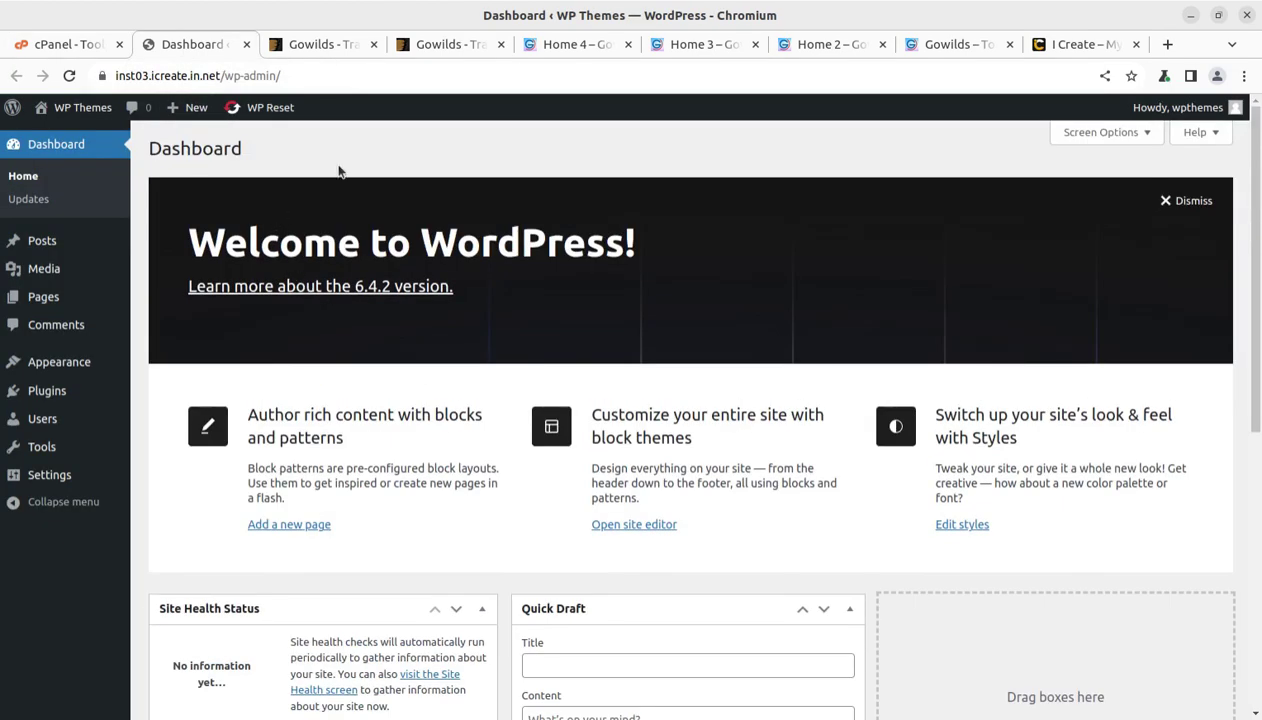
key("alt+Tab")
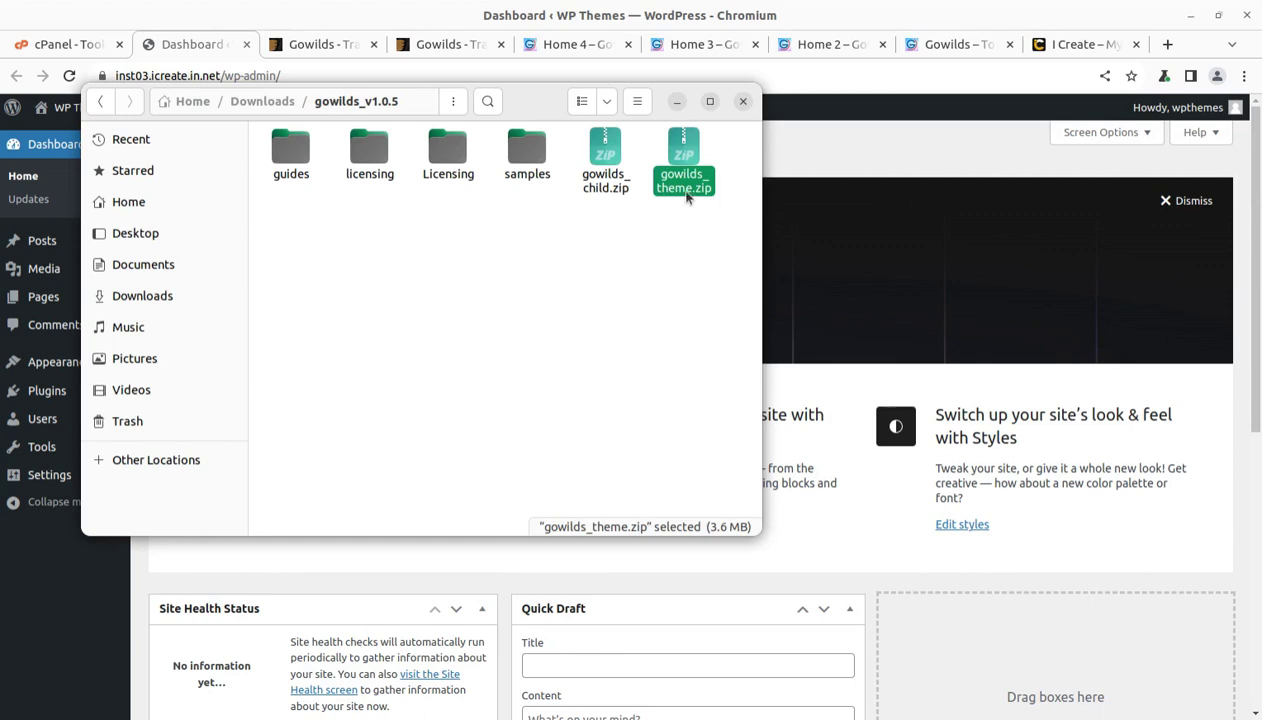
left_click(678, 236)
left_click(686, 180)
left_click(605, 160)
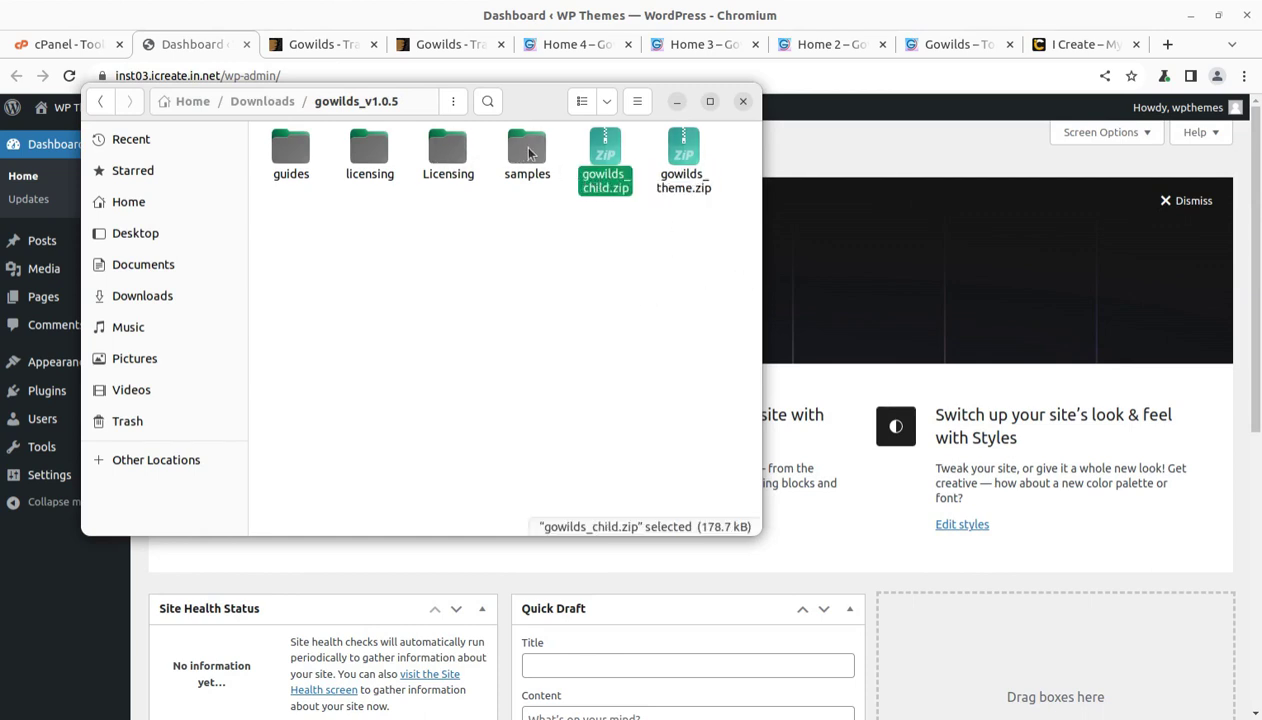
double_click(527, 152)
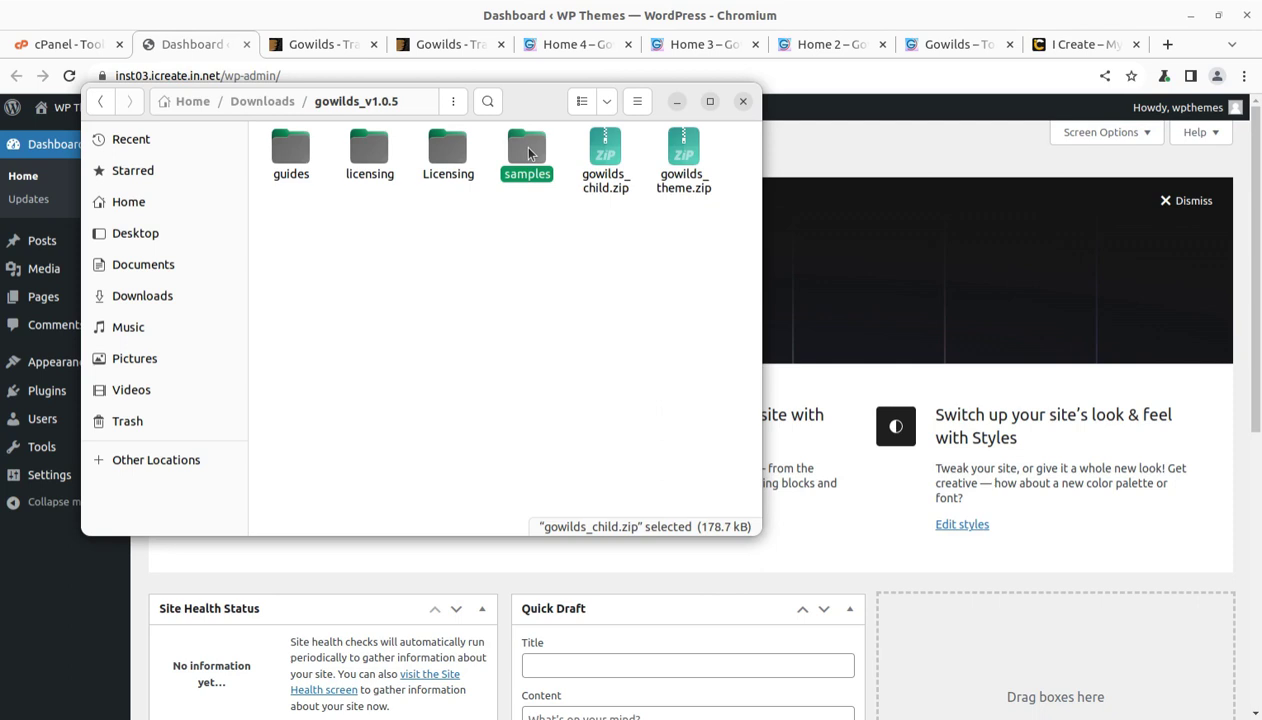
left_click(343, 106)
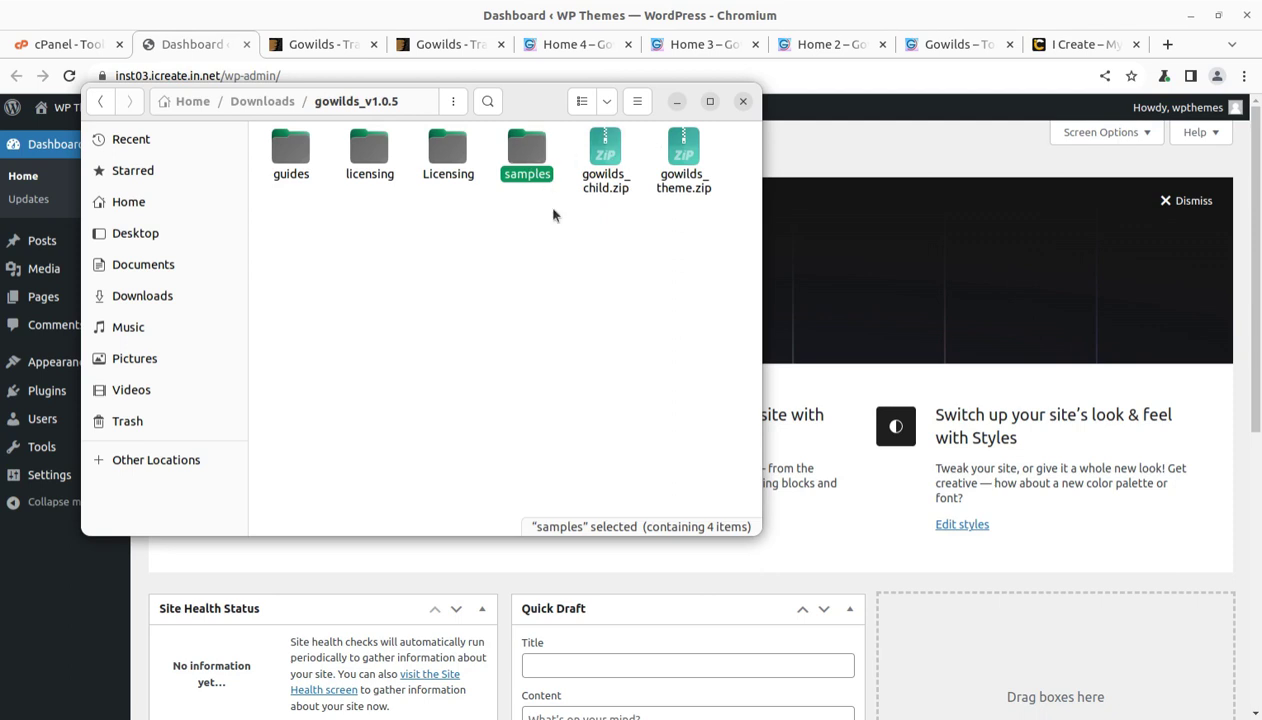
left_click(666, 170)
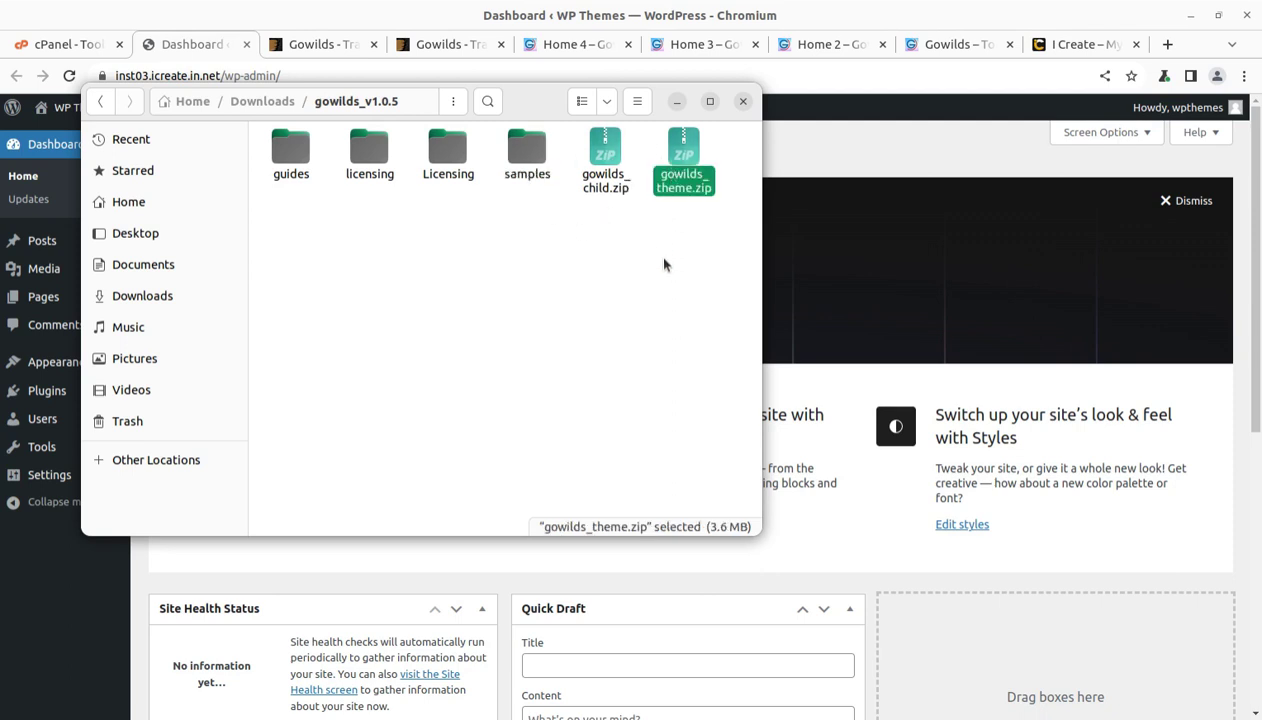
left_click(676, 101)
mouse_move(76, 362)
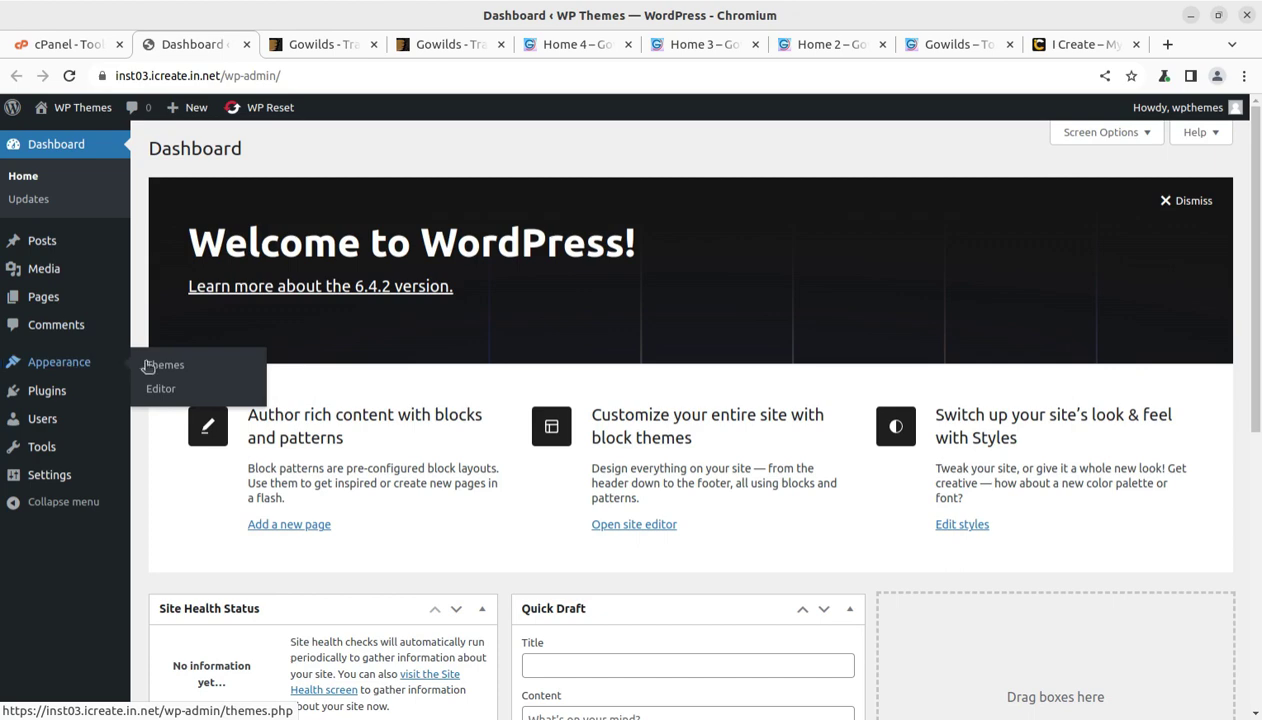
Upload and install gowilds_theme.zip as a new theme, then return to the Themes page.
left_click(162, 364)
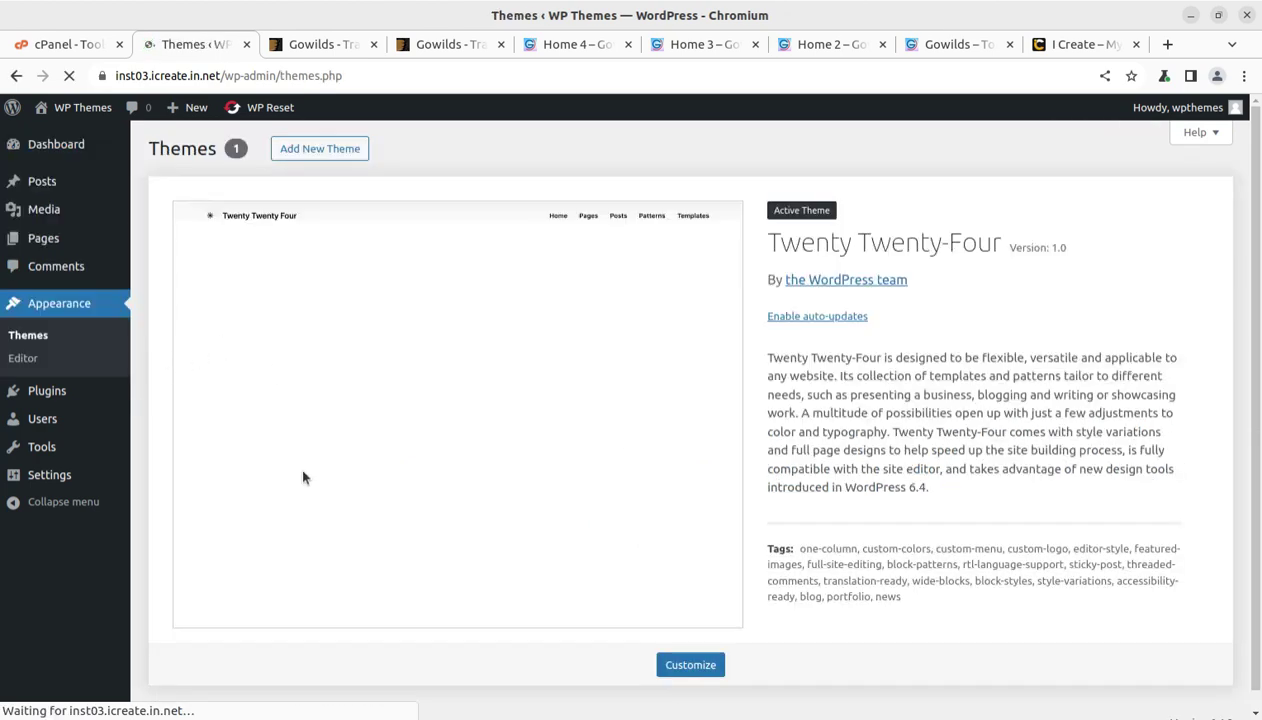
left_click(320, 155)
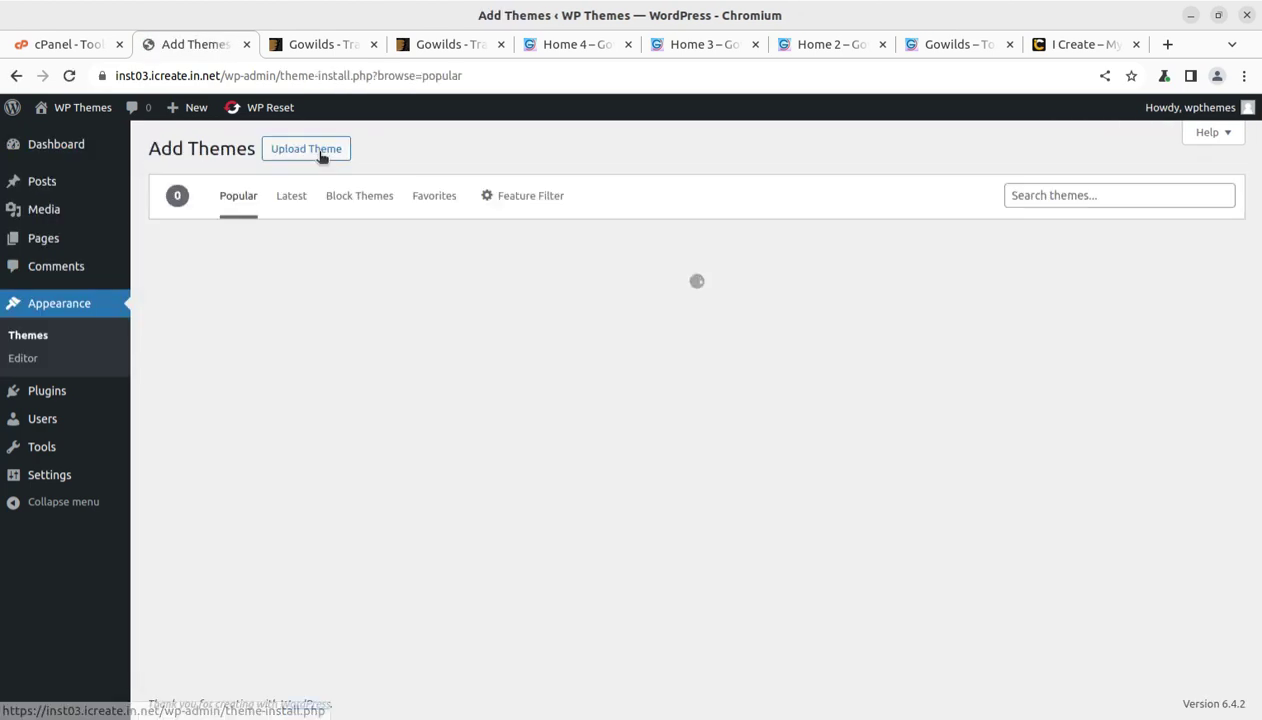
left_click(322, 156)
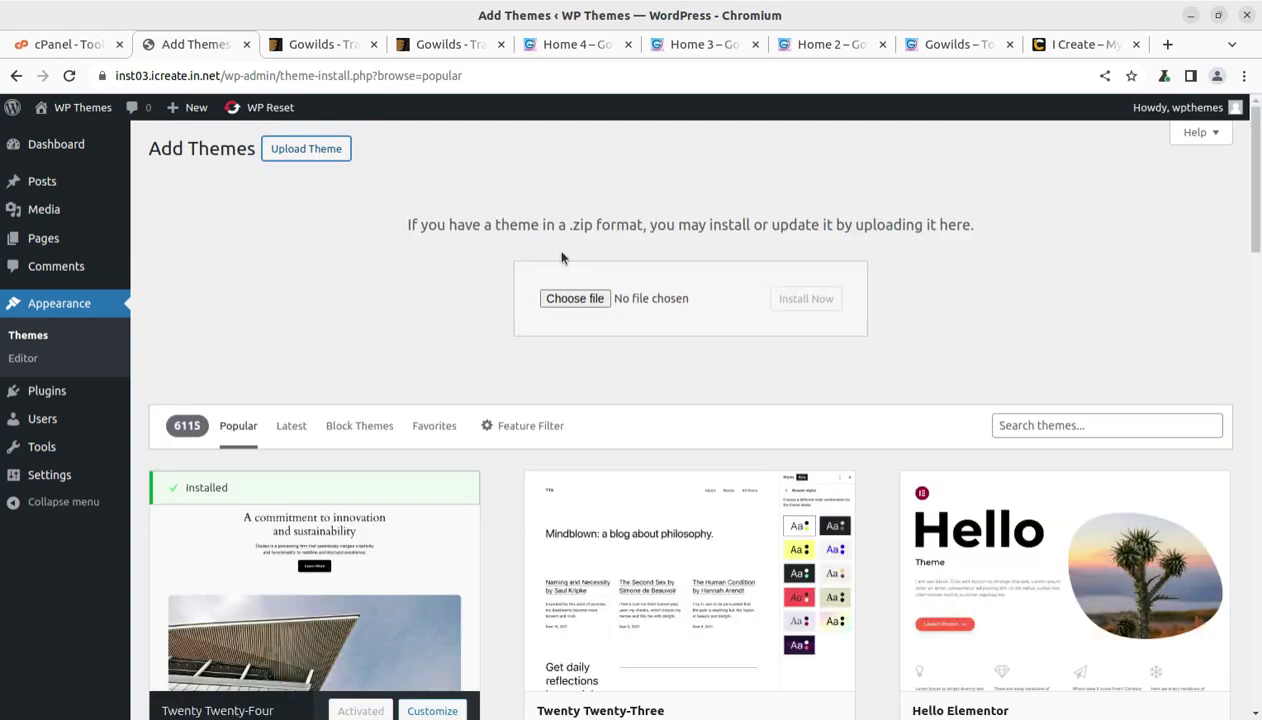
left_click(575, 298)
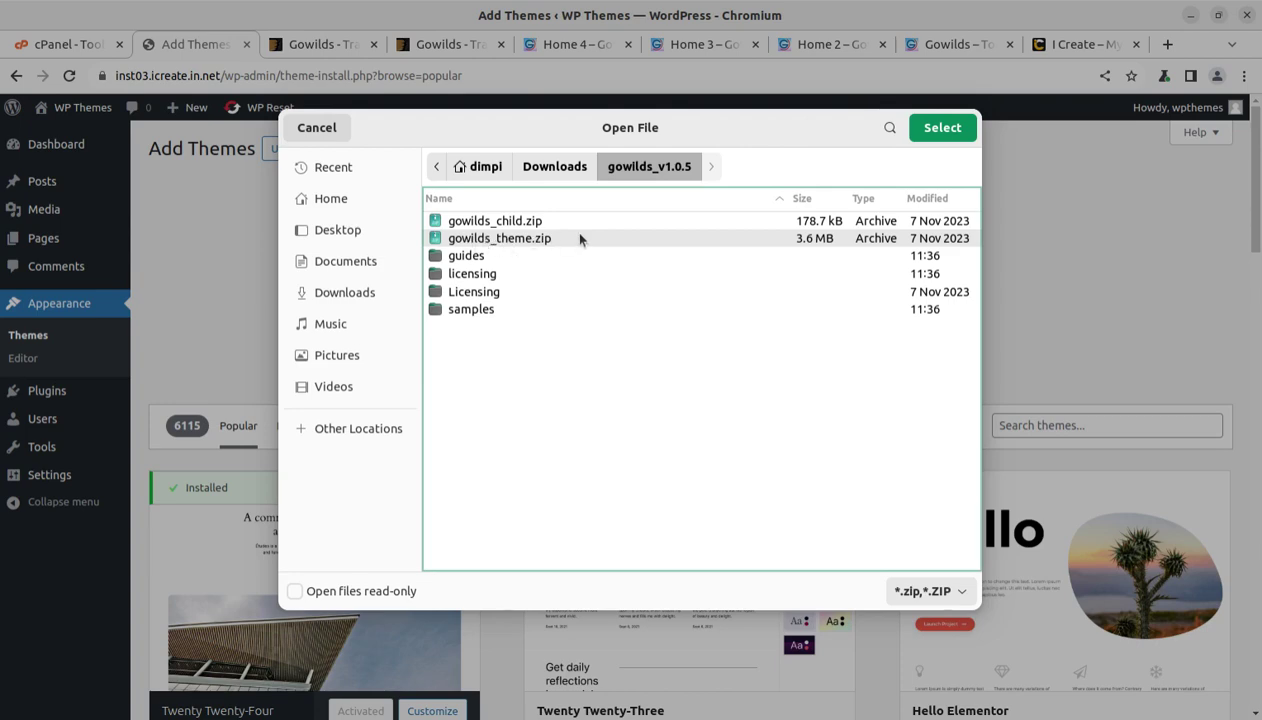
left_click(932, 130)
left_click(820, 306)
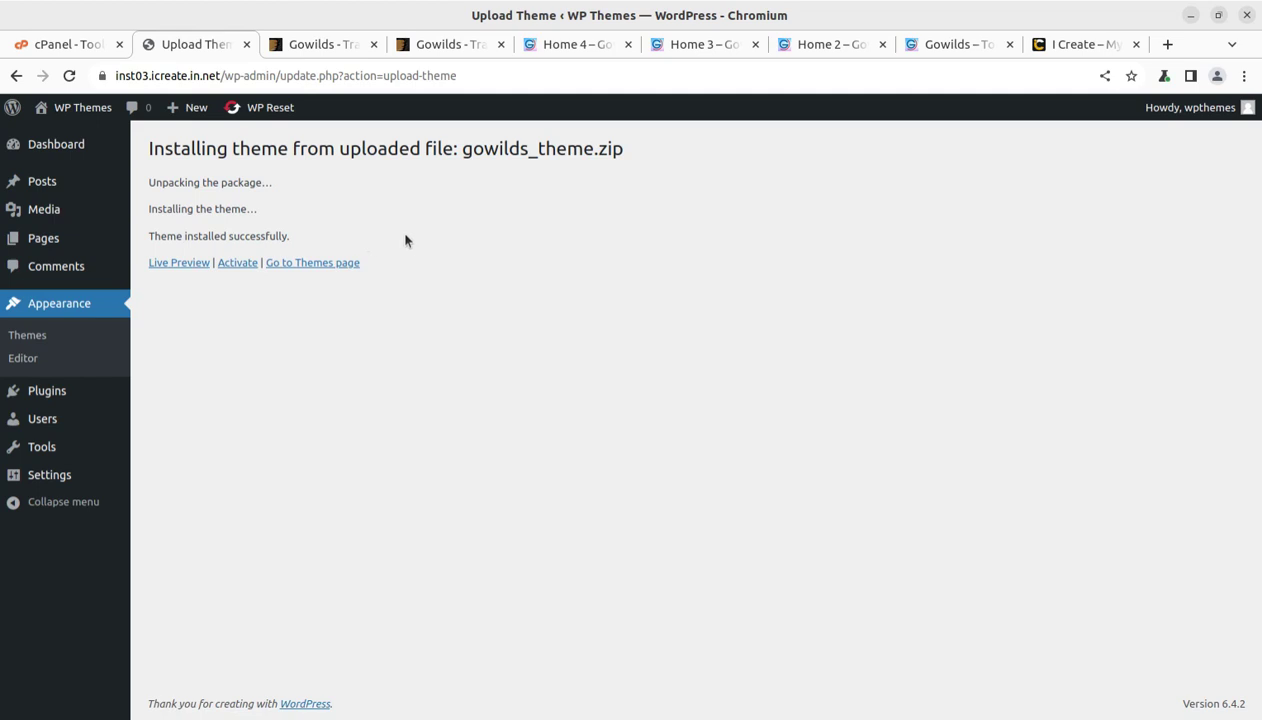
left_click(305, 263)
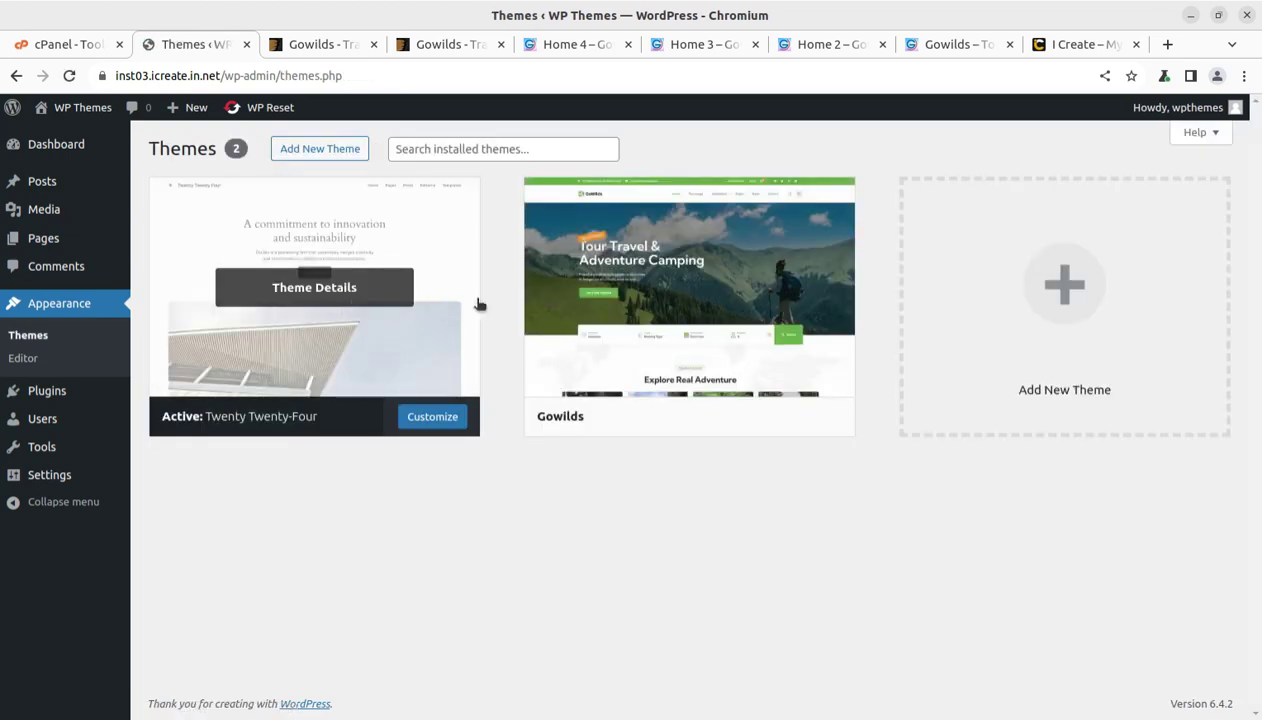
Activate the Gowilds theme from its Theme Details overlay.
left_click(675, 290)
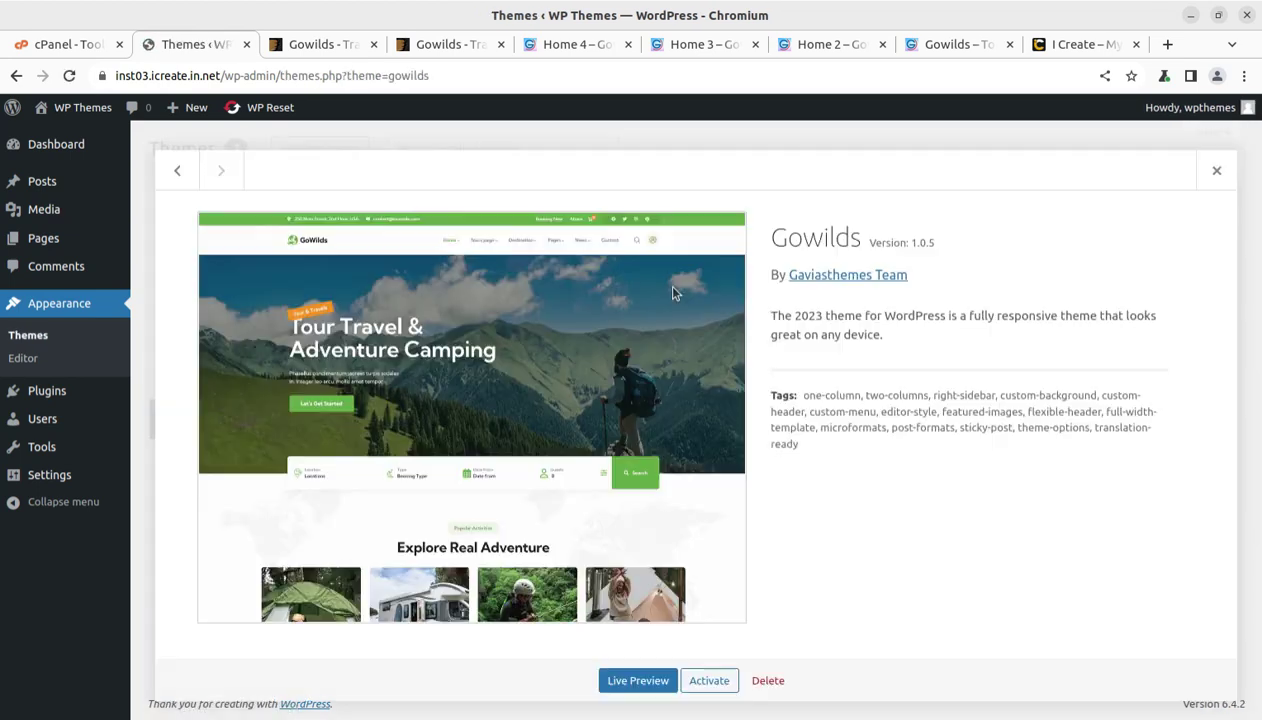
left_click_drag(773, 240, 955, 248)
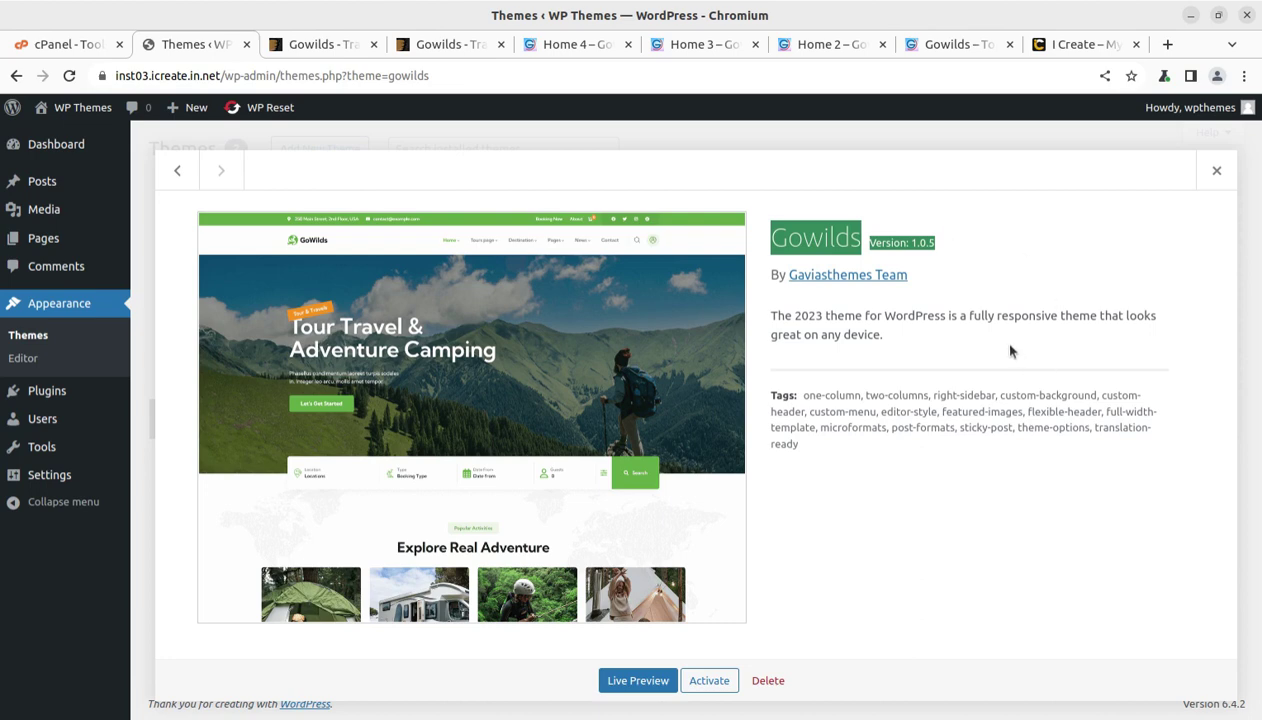
left_click(722, 686)
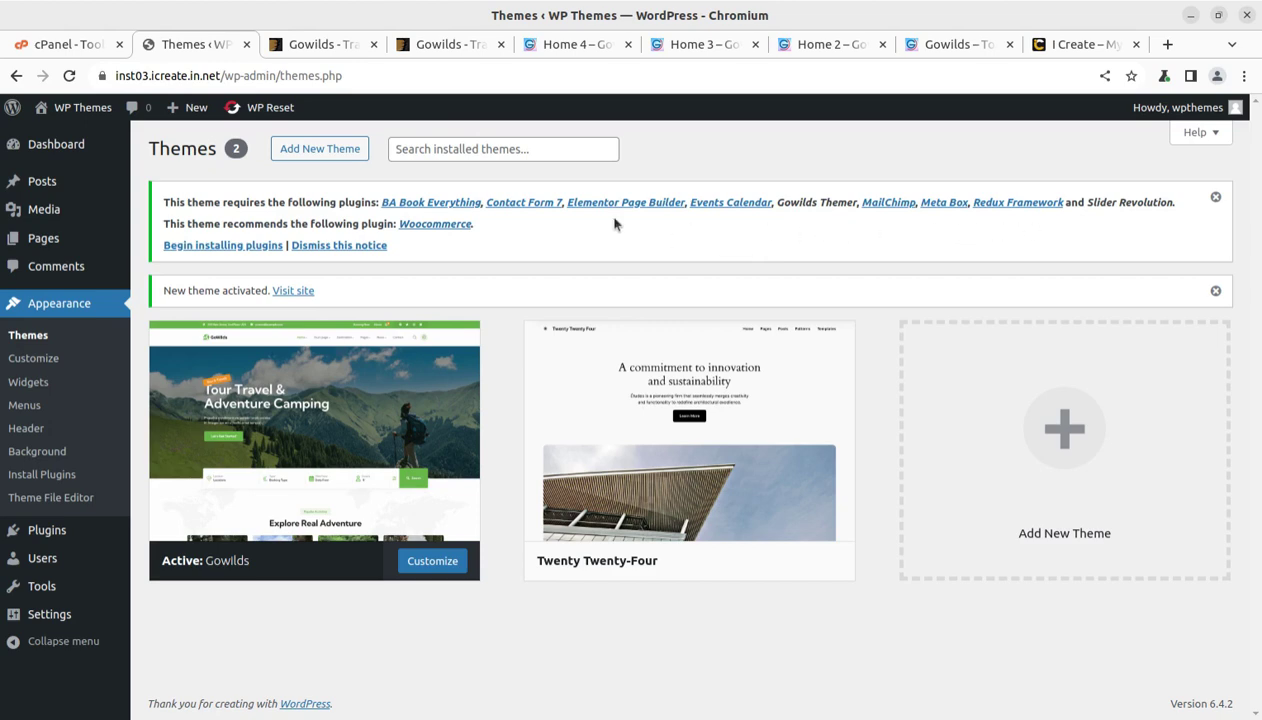
Open the Install Required Plugins list and highlight the BA Book Everything entry.
left_click(222, 246)
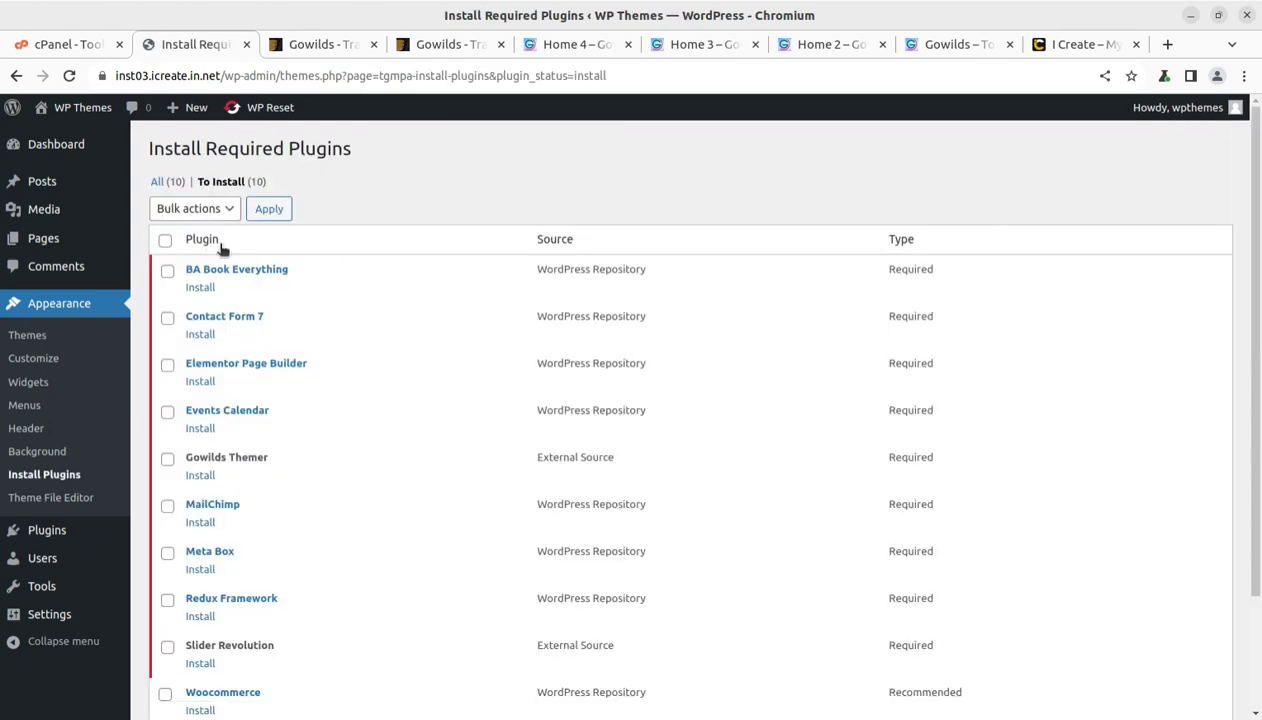
scroll(392, 240, "down", 1)
scroll(317, 246, "up", 1)
left_click_drag(320, 282, 180, 270)
left_click_drag(288, 328, 178, 318)
scroll(330, 310, "down", 1)
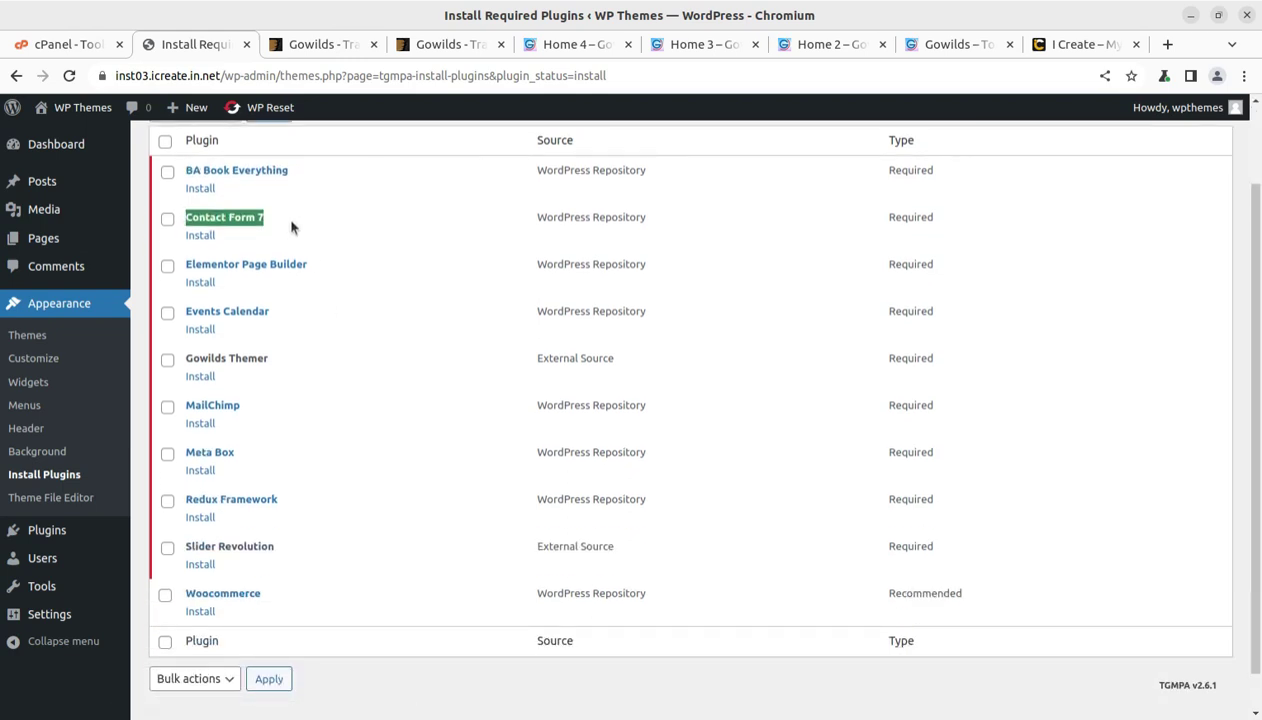
Review Elementor Page Builder, Events Calendar, MailChimp, Meta Box, Redux Framework, Slider Revolution and Woocommerce.
left_click_drag(310, 265, 187, 261)
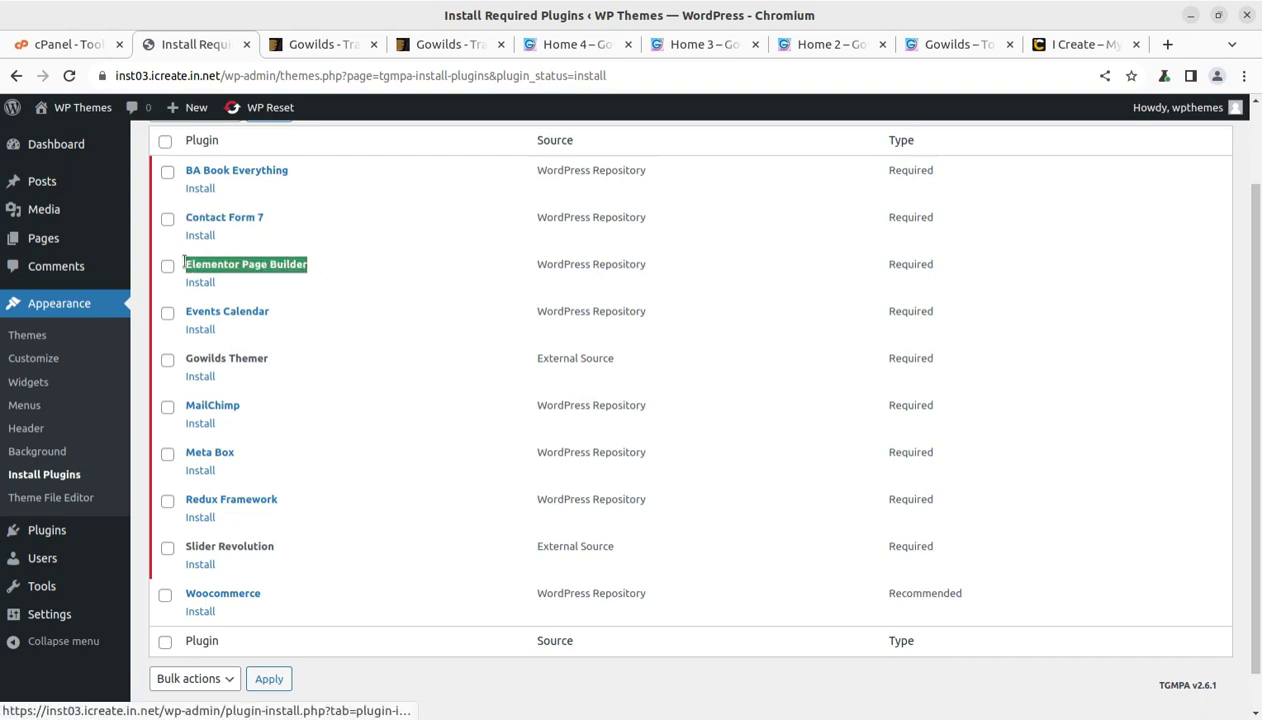
left_click_drag(286, 312, 184, 313)
scroll(335, 325, "down", 1)
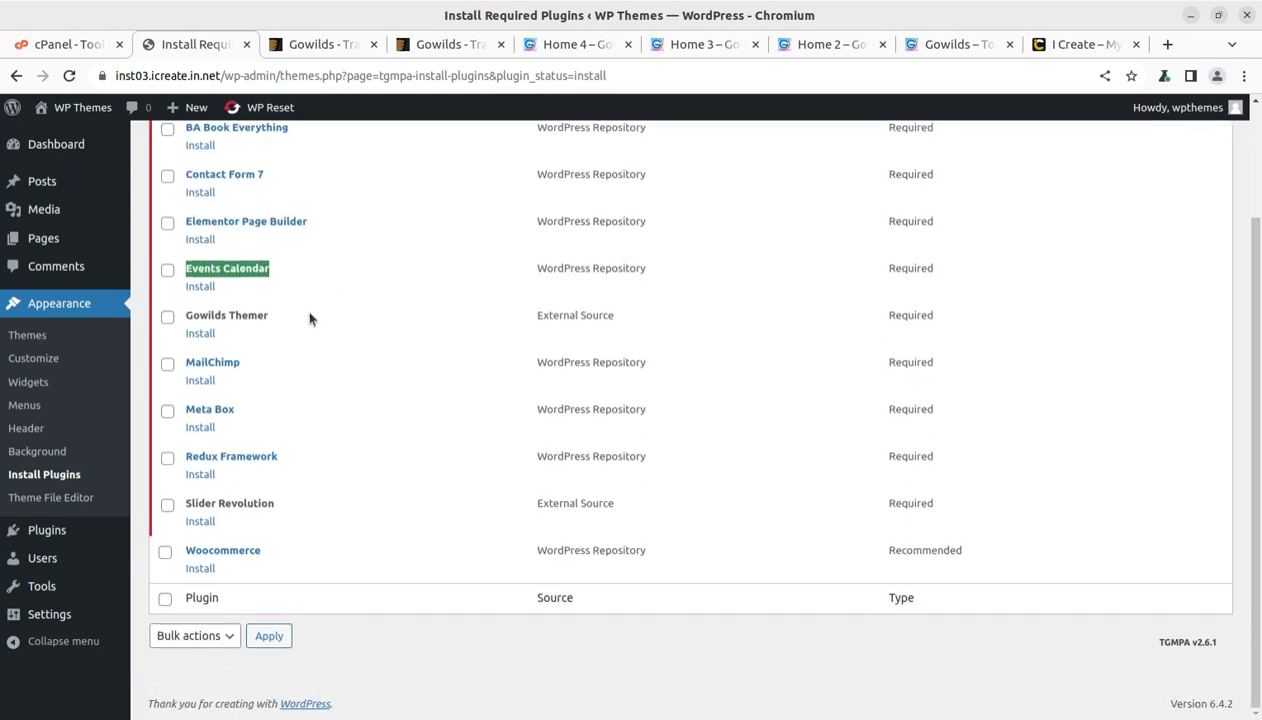
left_click_drag(300, 315, 186, 316)
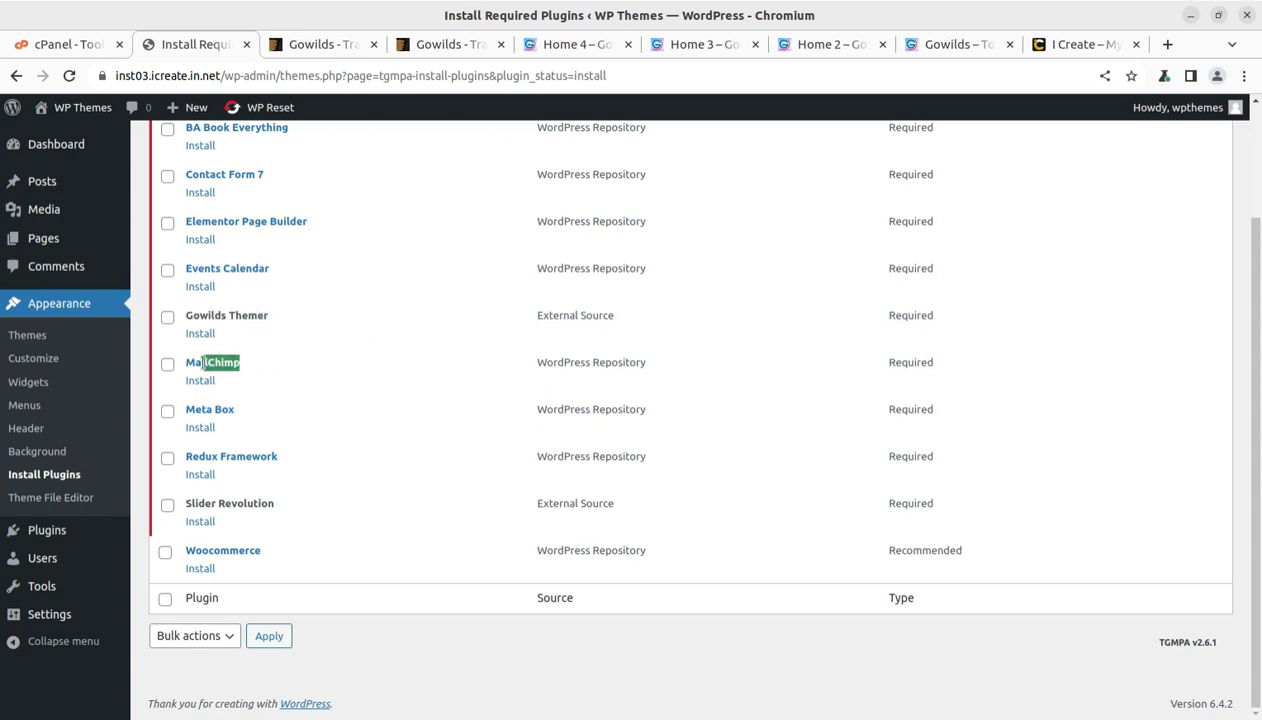
left_click_drag(199, 362, 188, 365)
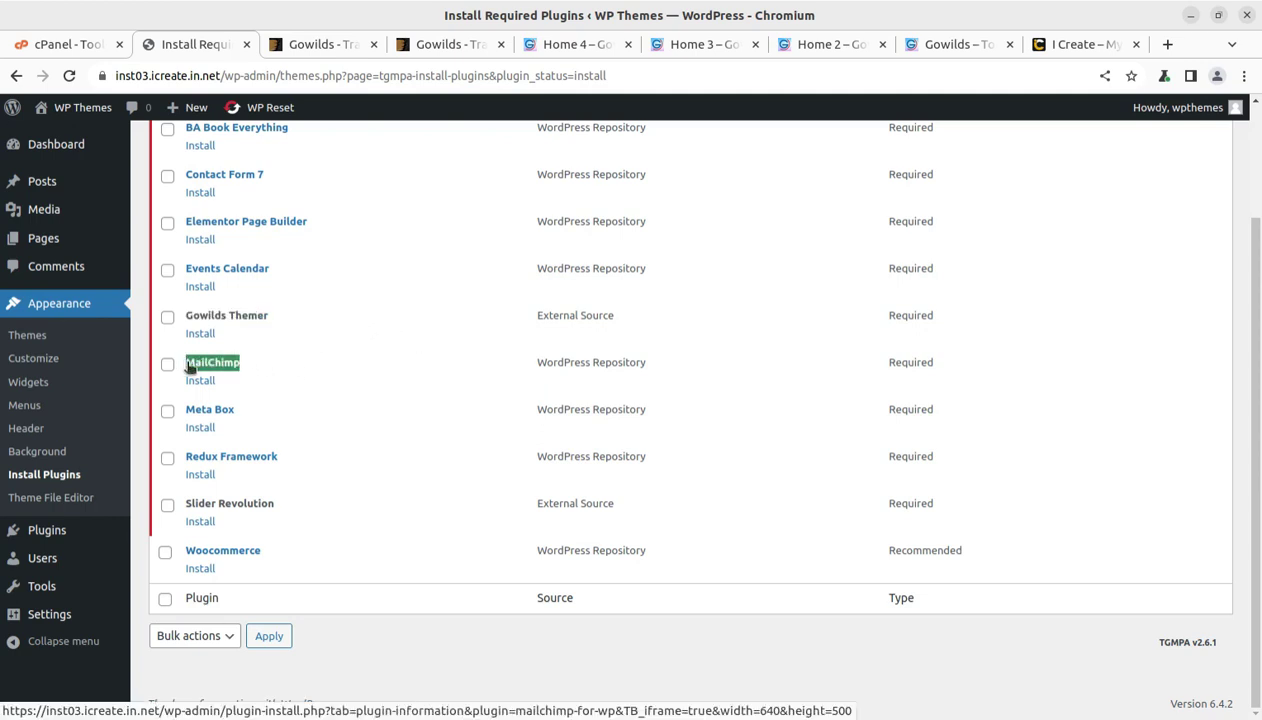
left_click_drag(237, 410, 176, 411)
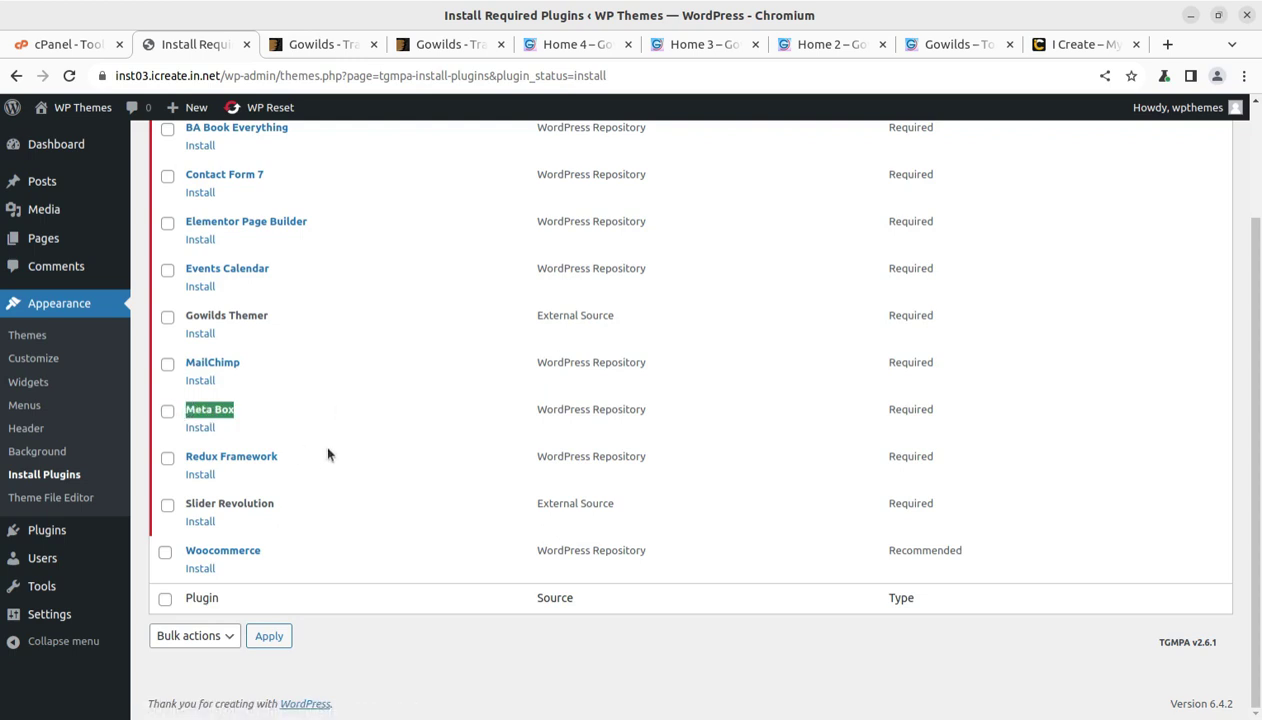
left_click_drag(294, 458, 177, 457)
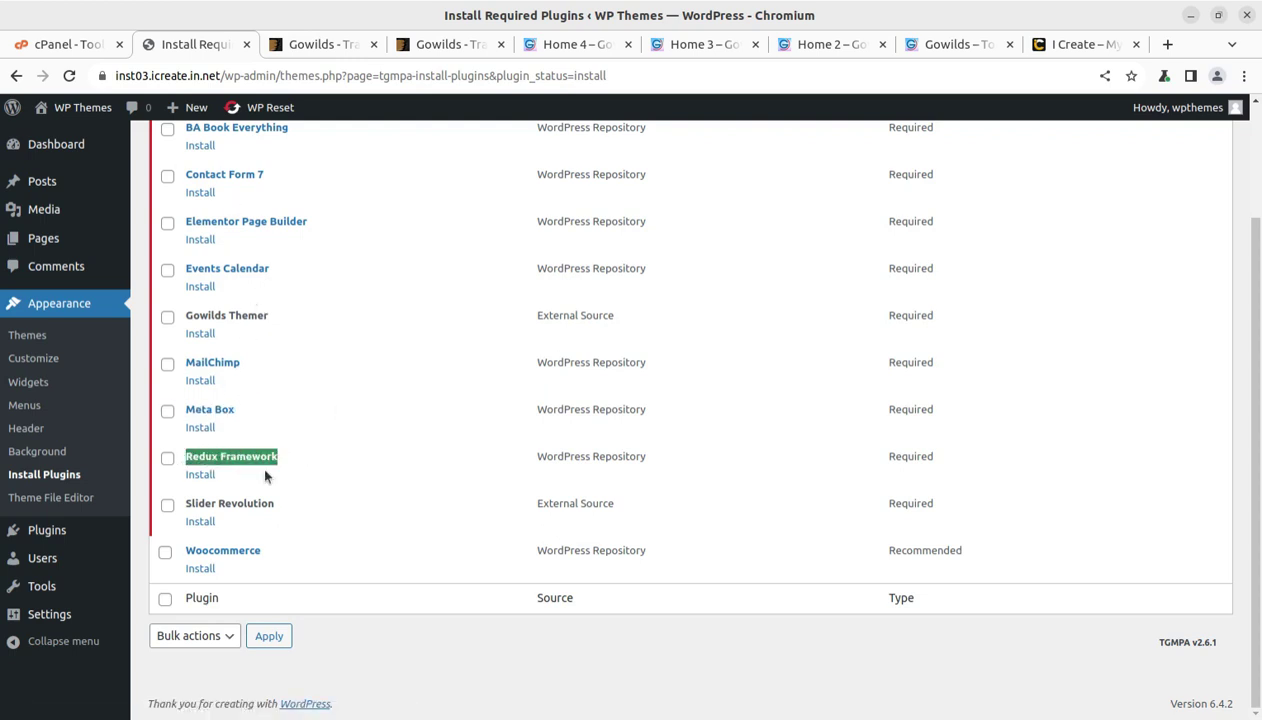
left_click_drag(284, 509, 162, 505)
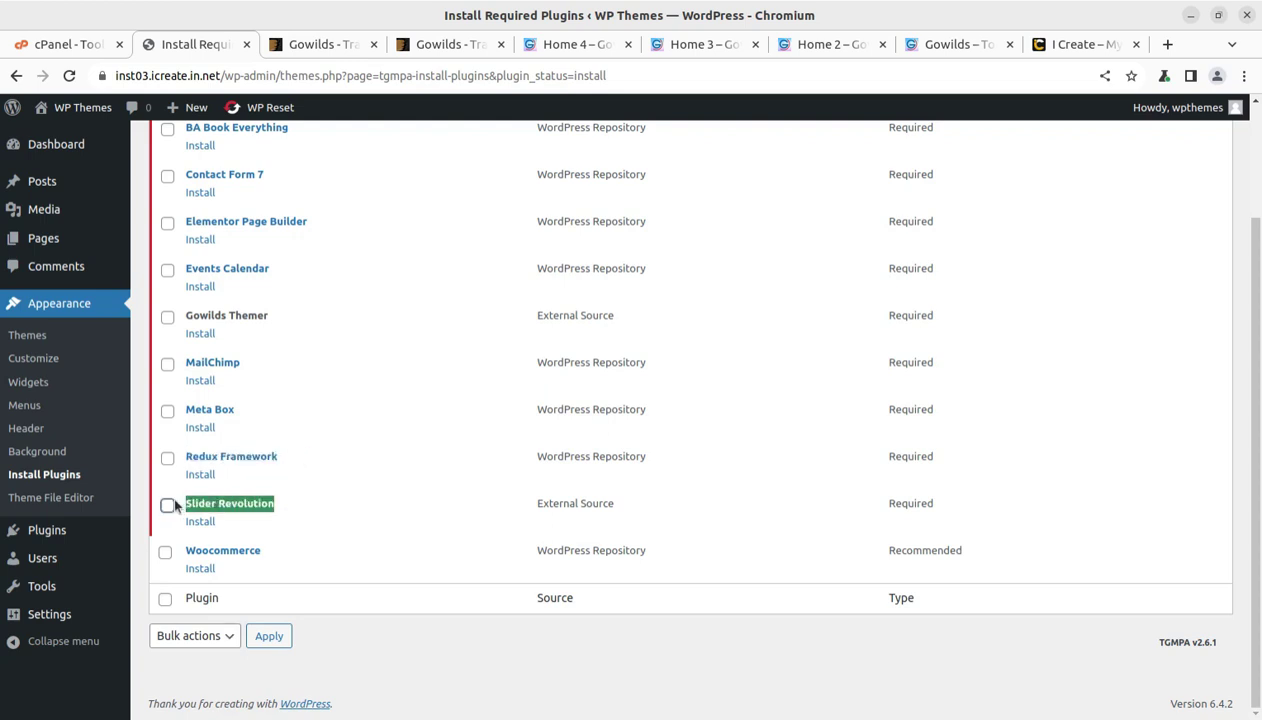
left_click_drag(276, 552, 186, 550)
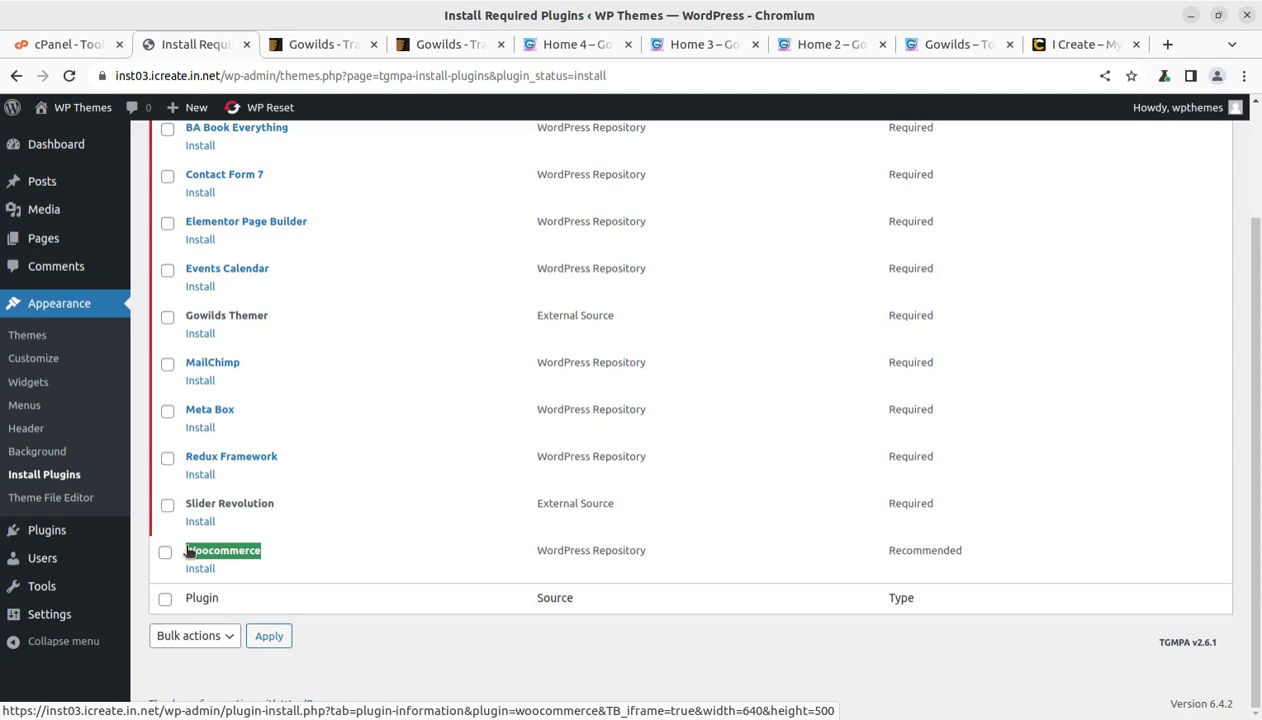
scroll(490, 446, "up", 3)
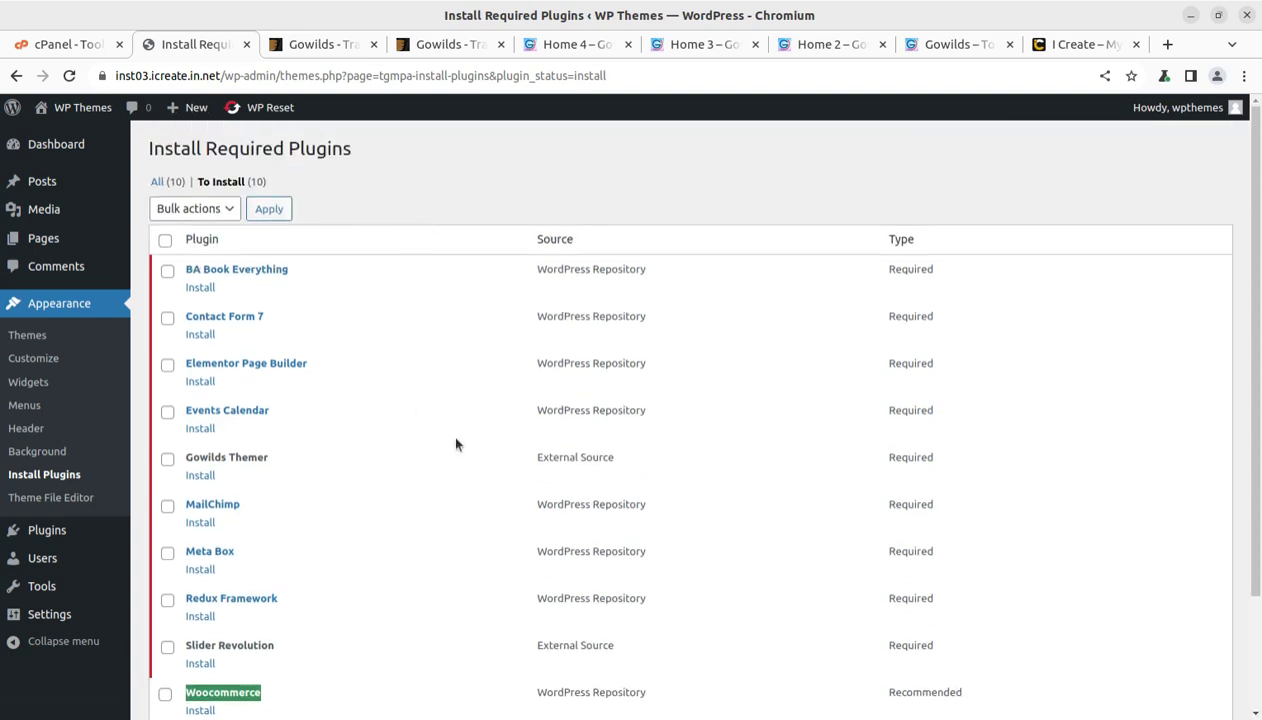
scroll(728, 378, "down", 3)
scroll(689, 412, "up", 3)
scroll(462, 324, "down", 3)
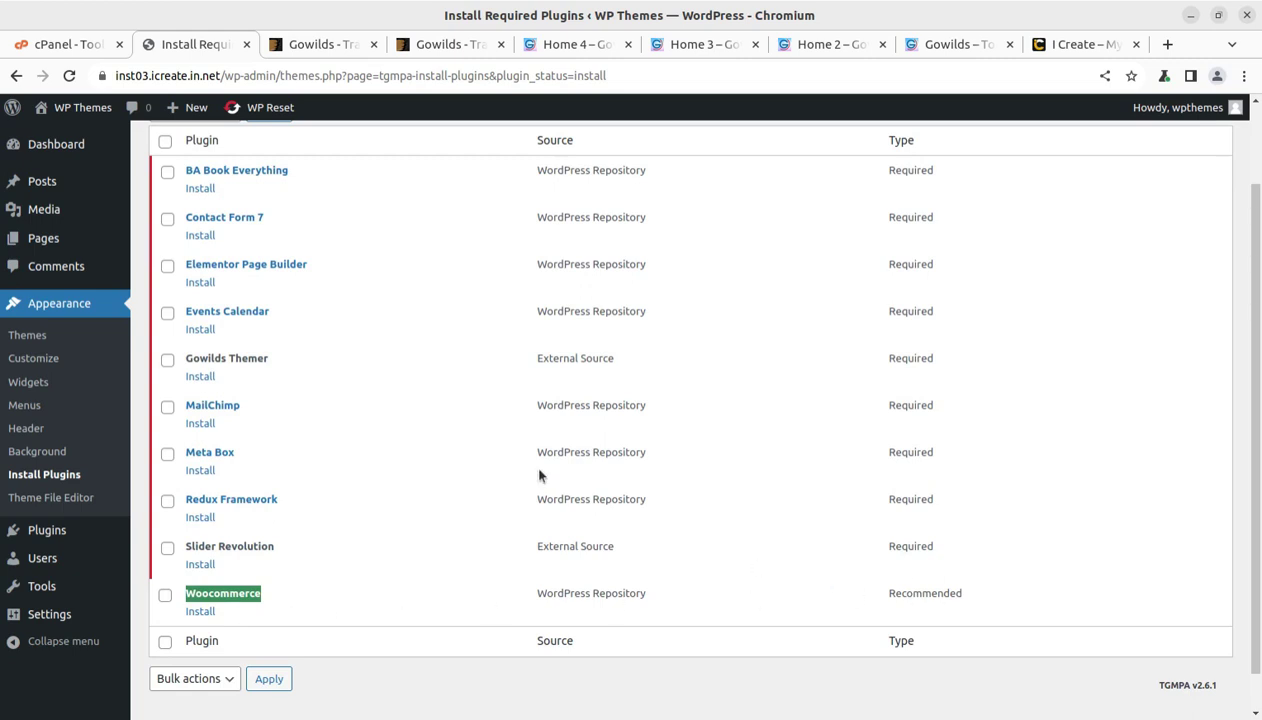
scroll(531, 470, "up", 3)
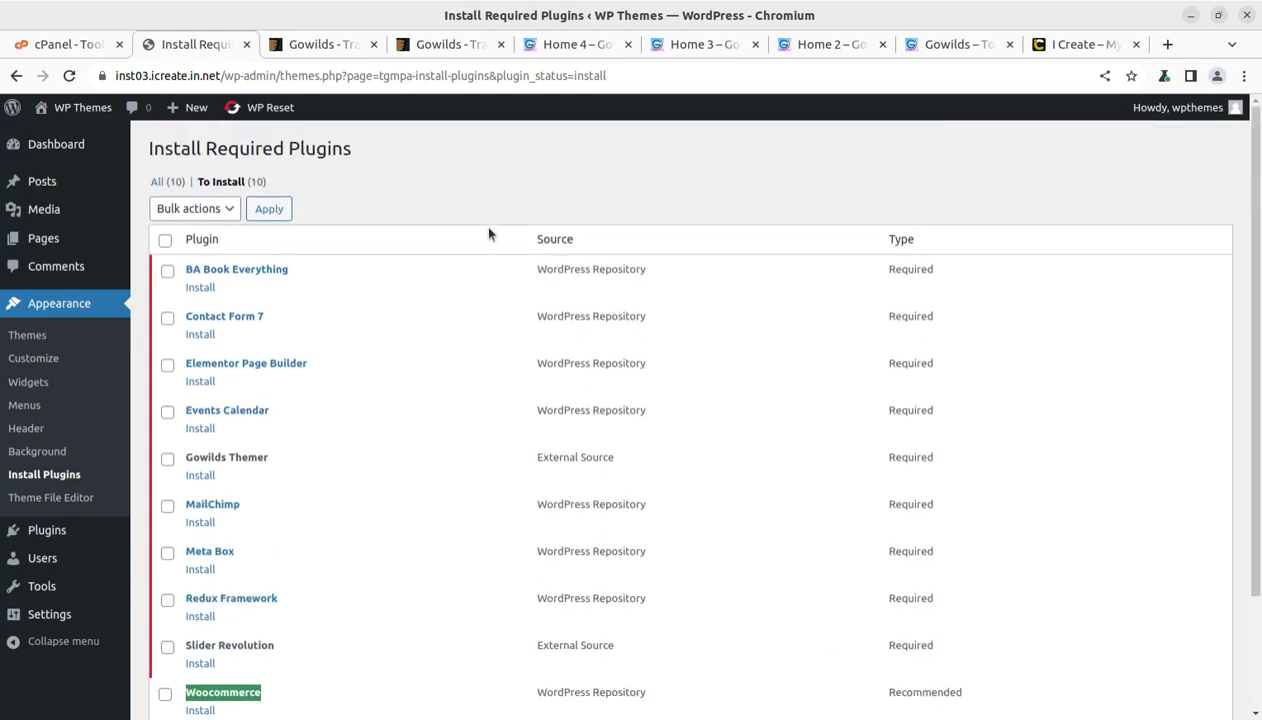
scroll(449, 328, "down", 3)
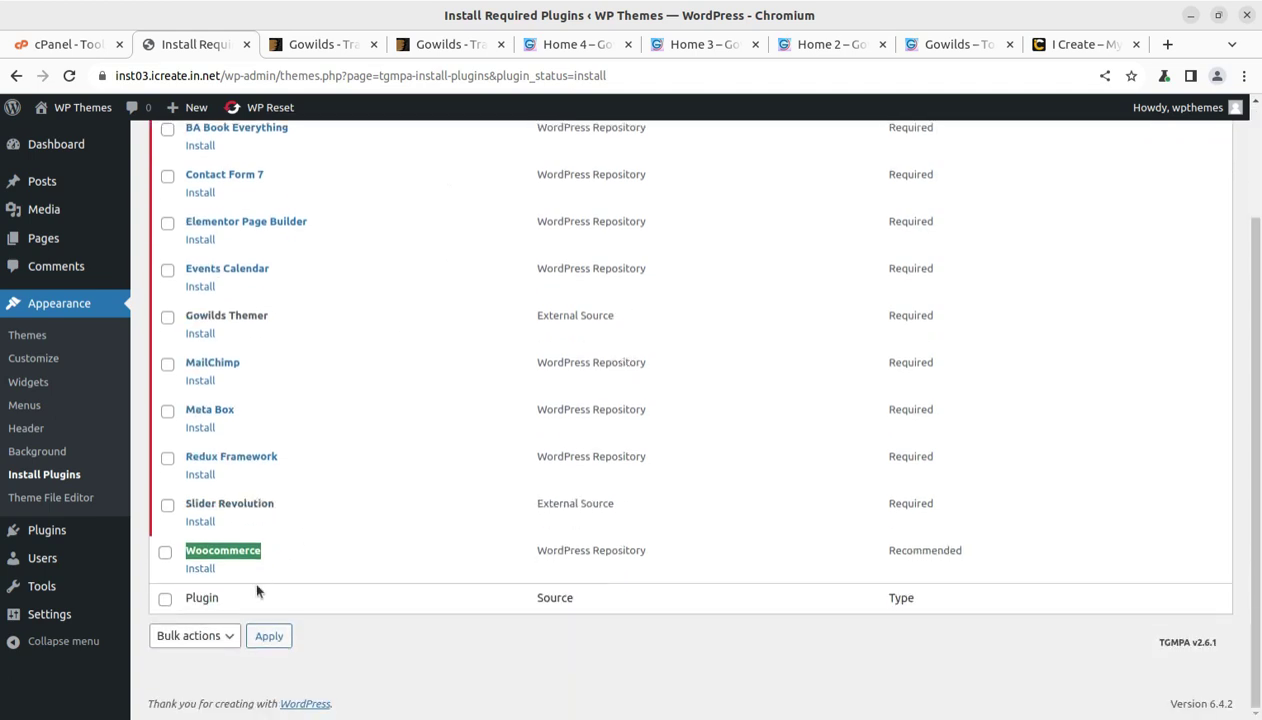
Select all ten required plugins and apply the bulk Install action.
scroll(220, 304, "up", 3)
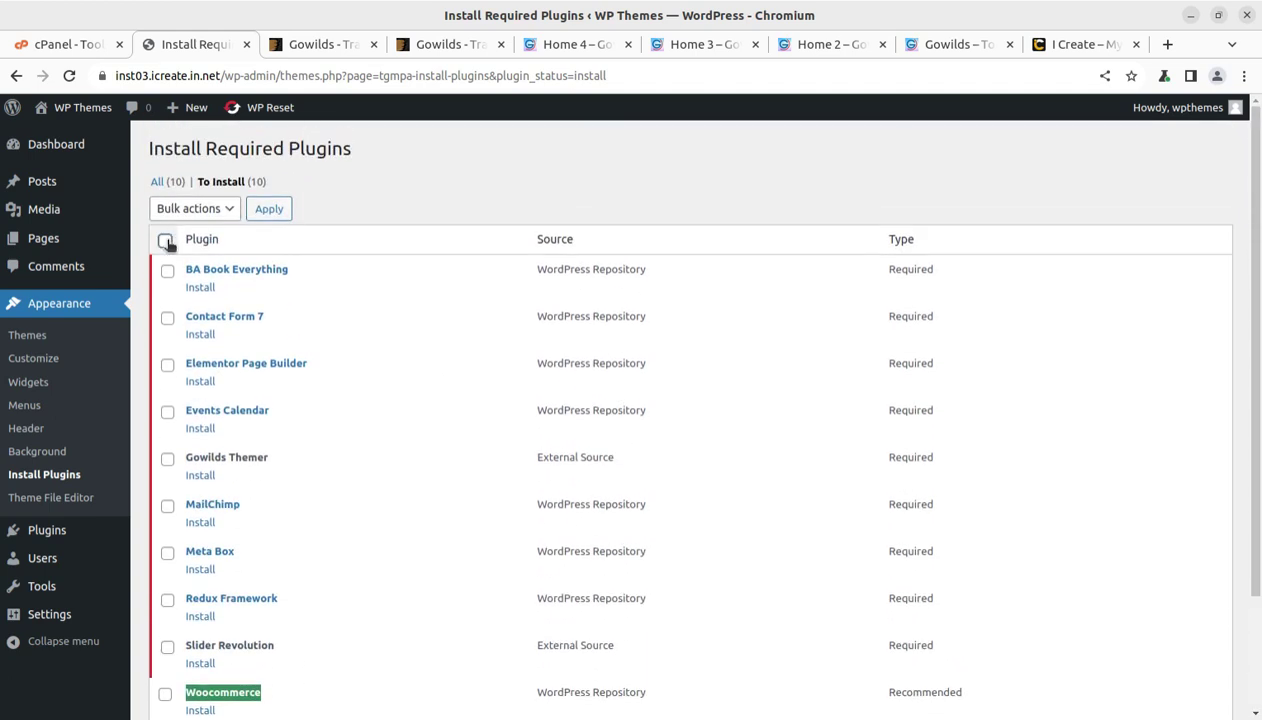
left_click(165, 240)
scroll(490, 228, "down", 1)
scroll(290, 475, "down", 2)
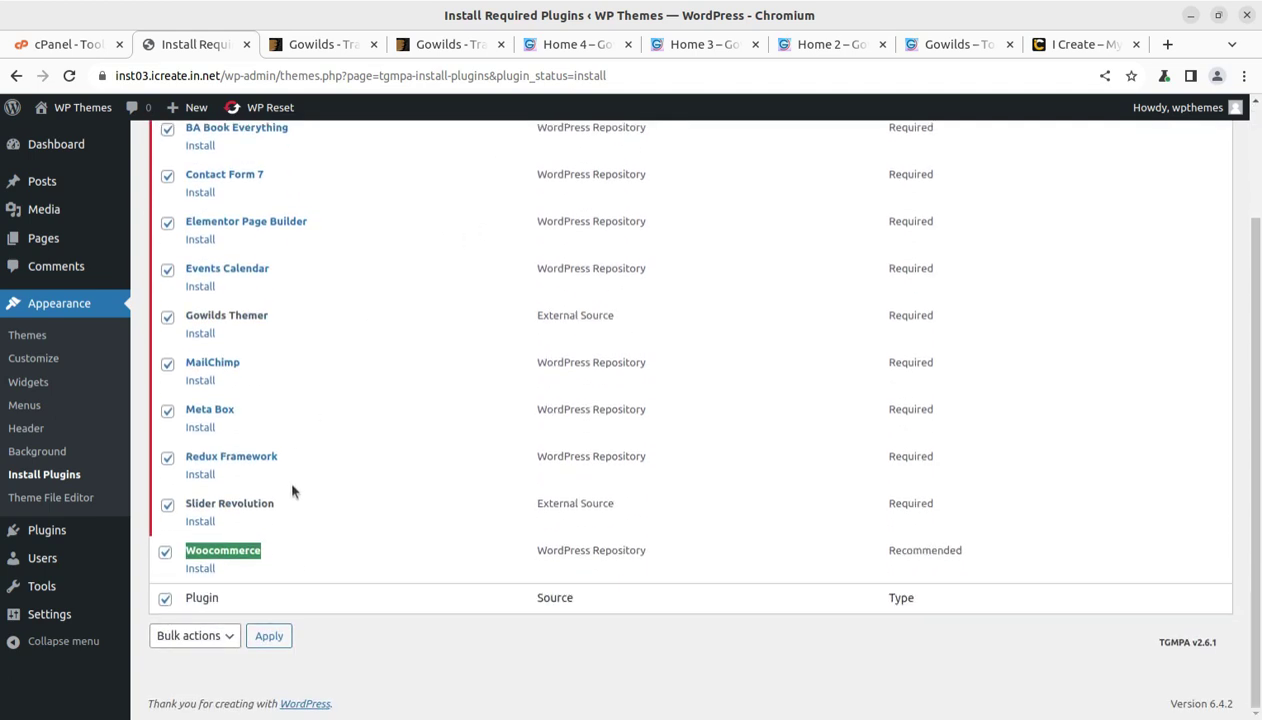
scroll(292, 465, "up", 3)
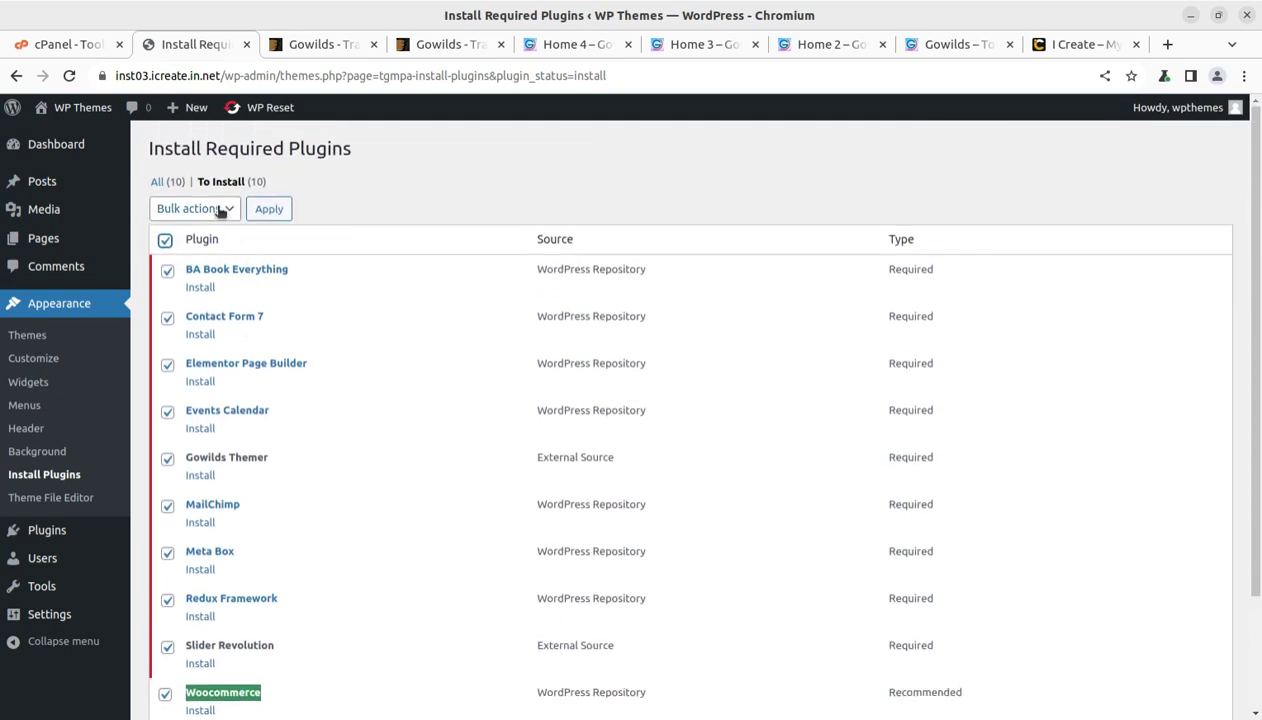
left_click(220, 210)
left_click(184, 247)
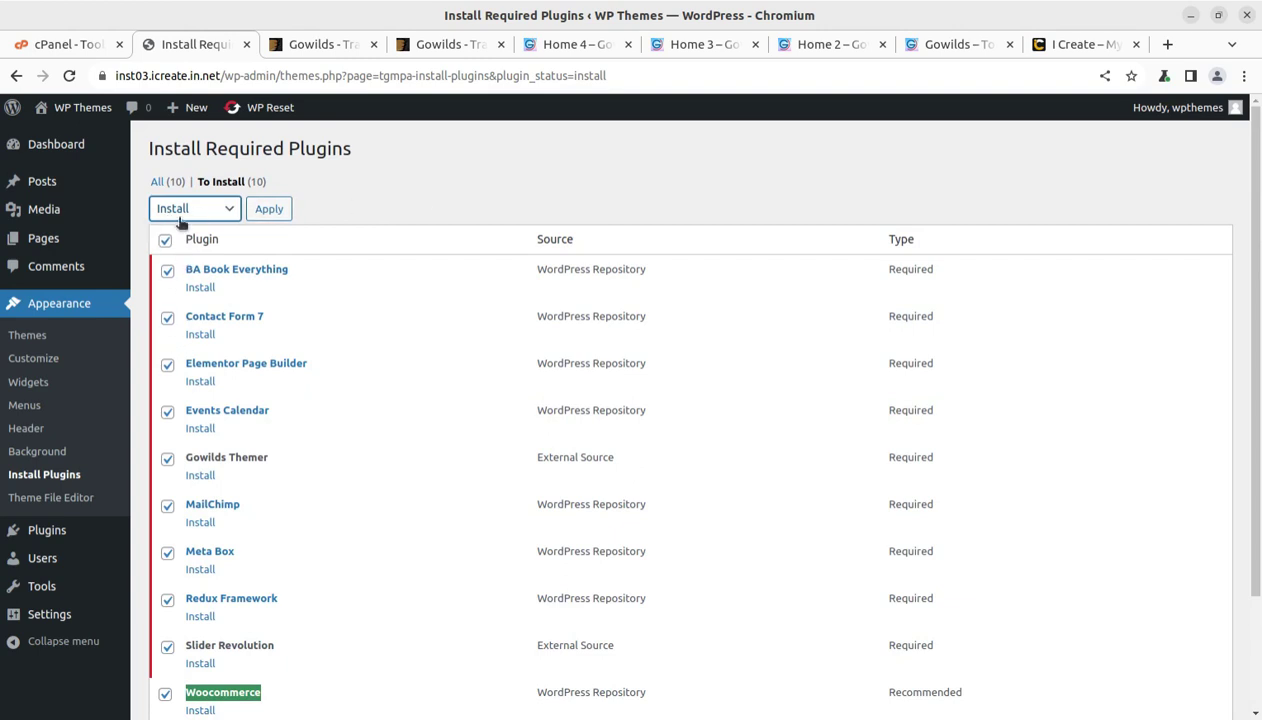
left_click(267, 214)
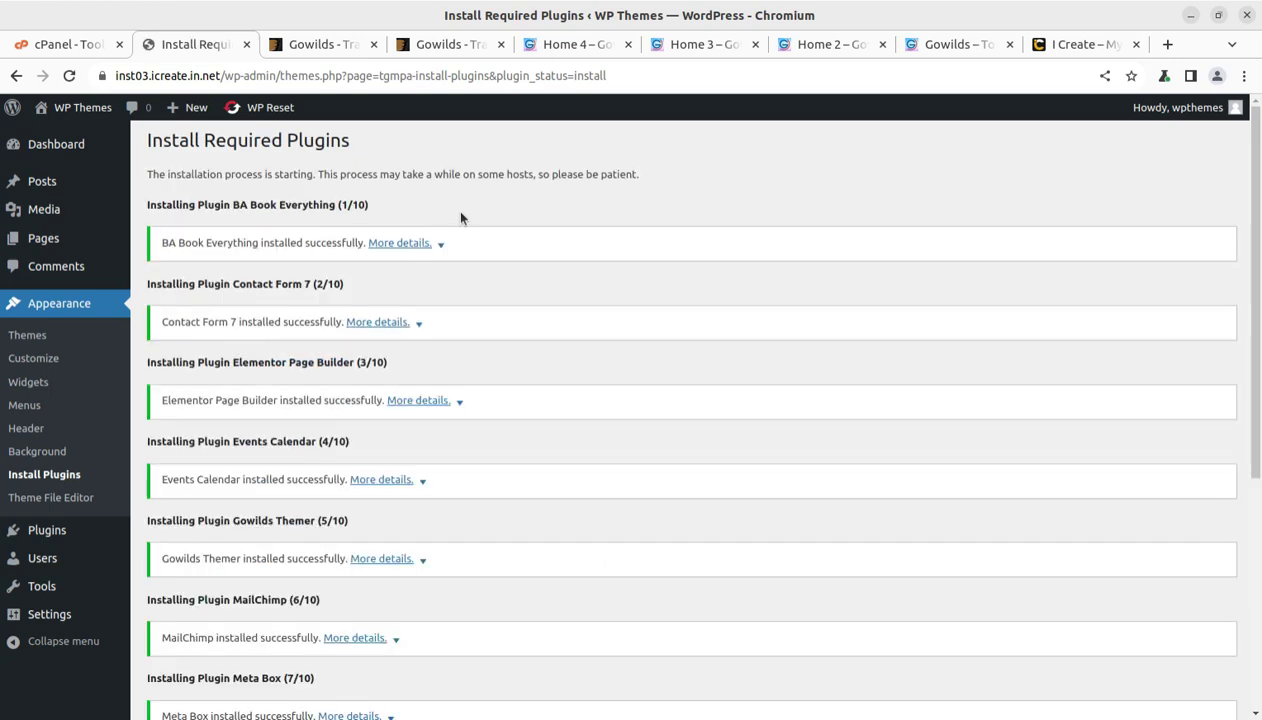
Scroll through the installer log to confirm Meta Box through Woocommerce installed successfully.
scroll(490, 240, "down", 3)
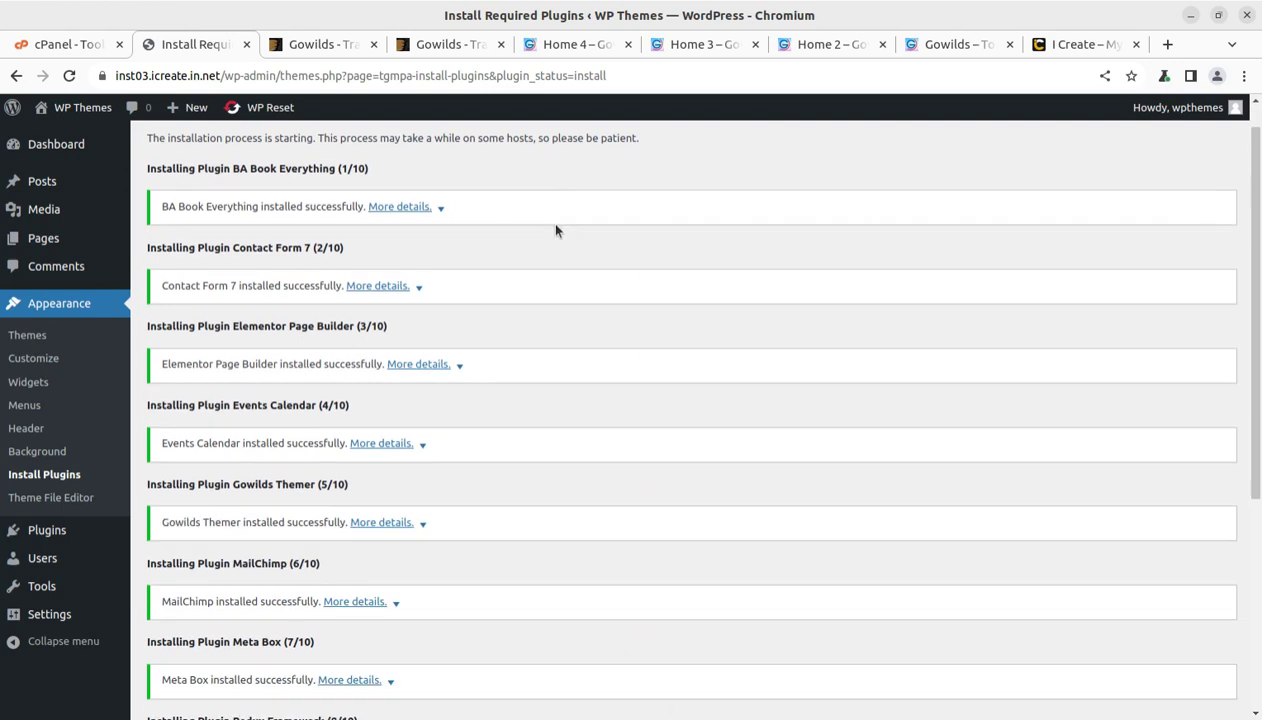
scroll(422, 375, "down", 1)
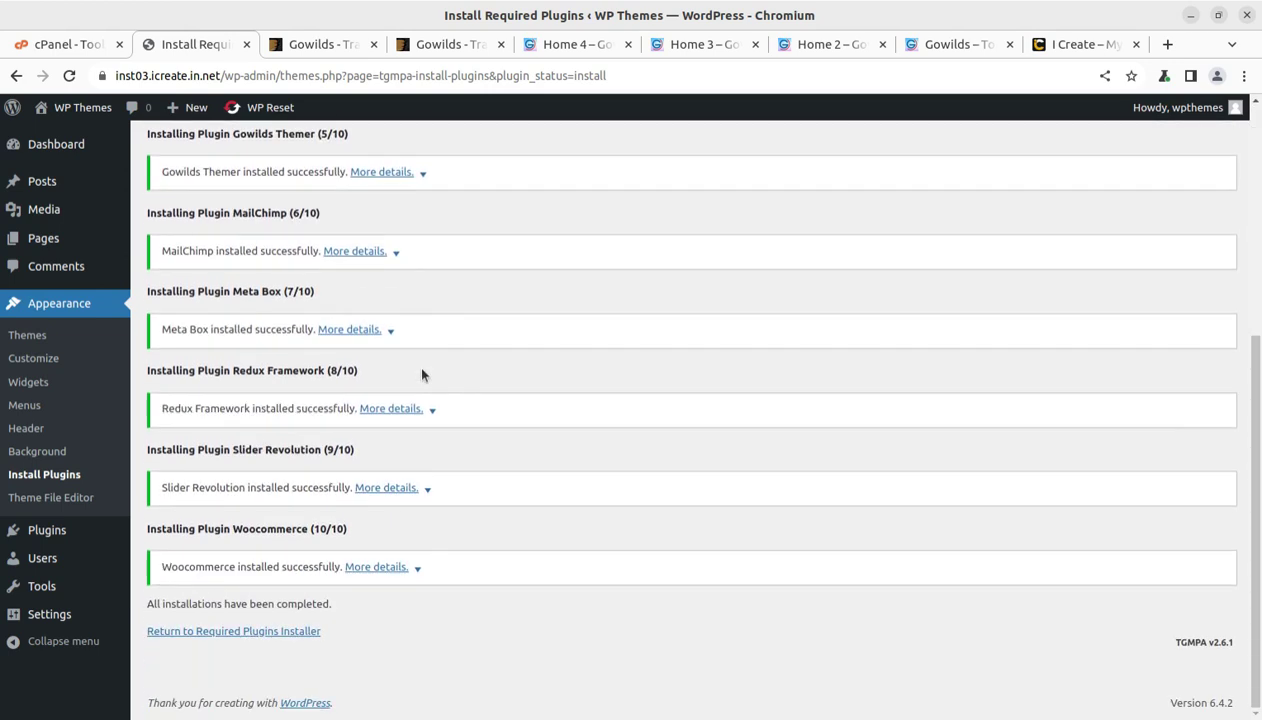
scroll(422, 375, "up", 1)
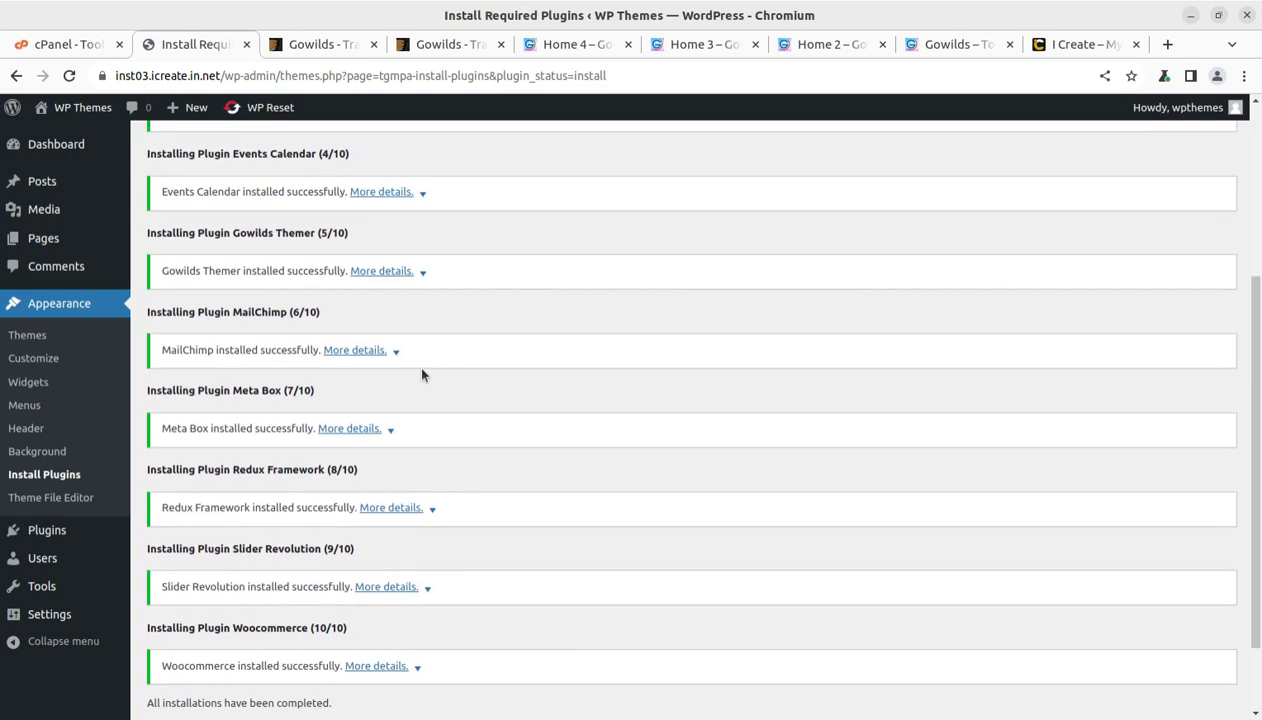
scroll(578, 358, "up", 2)
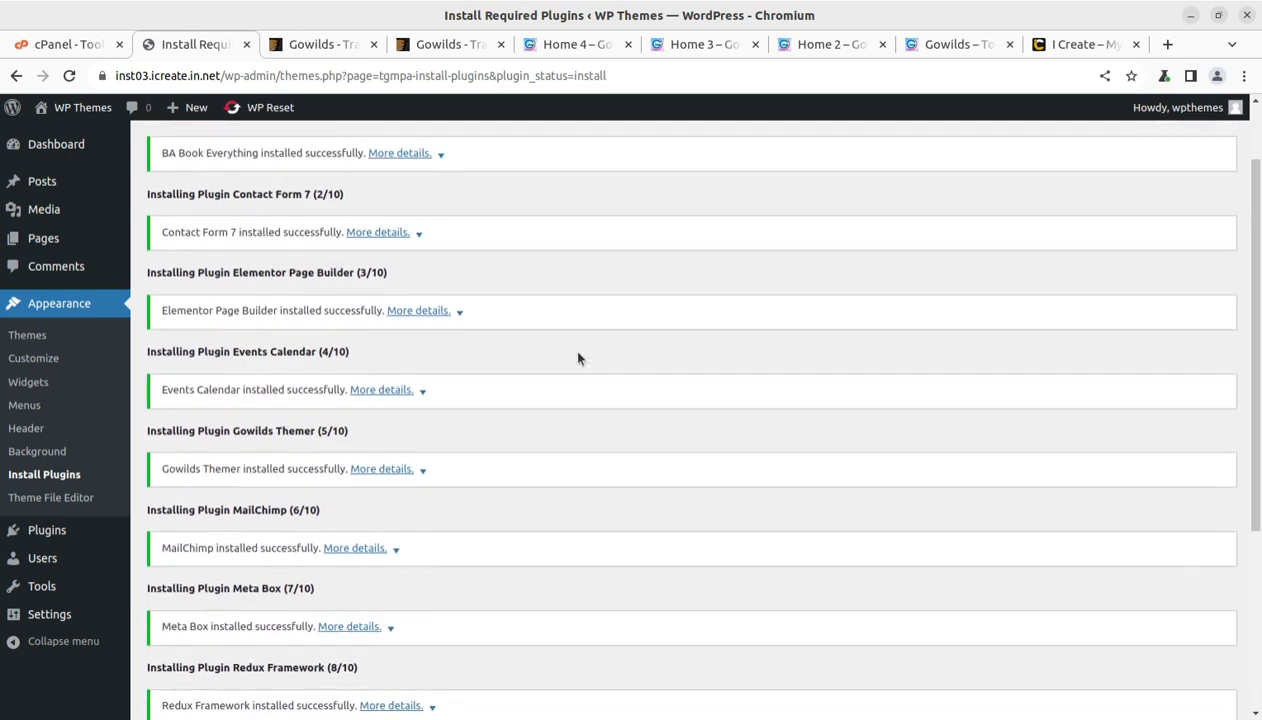
scroll(578, 358, "up", 1)
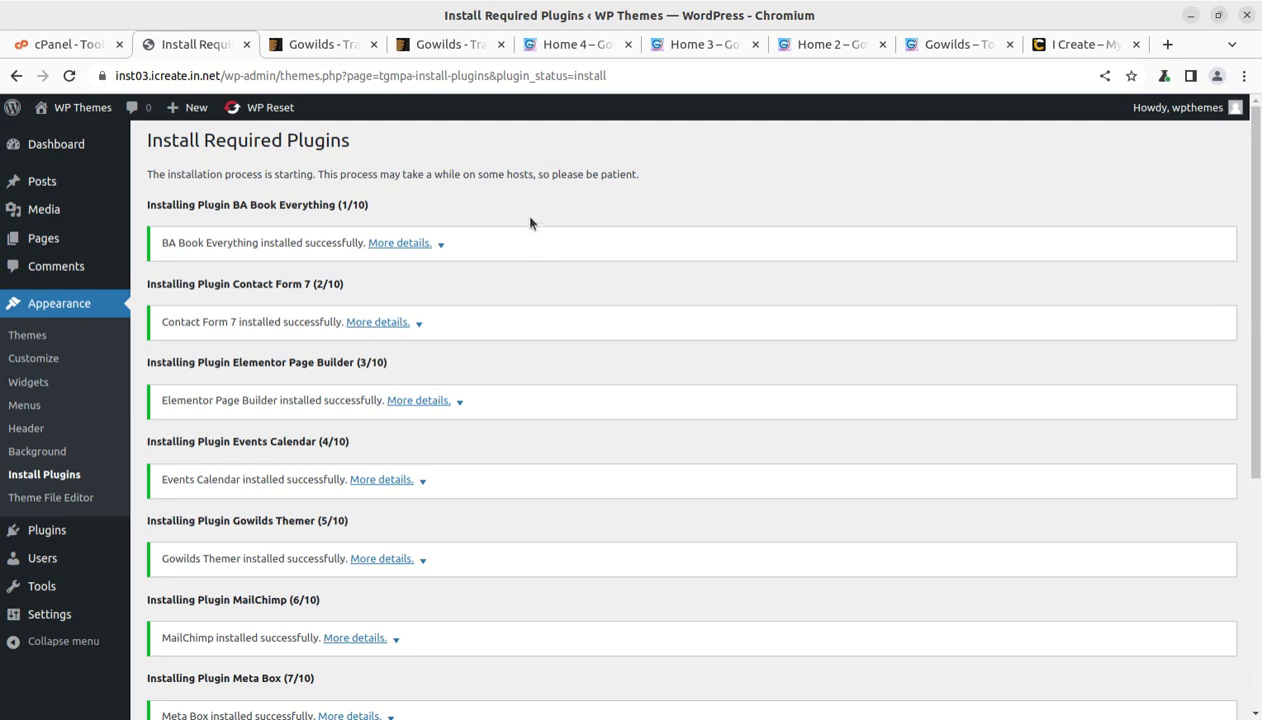
scroll(295, 270, "down", 4)
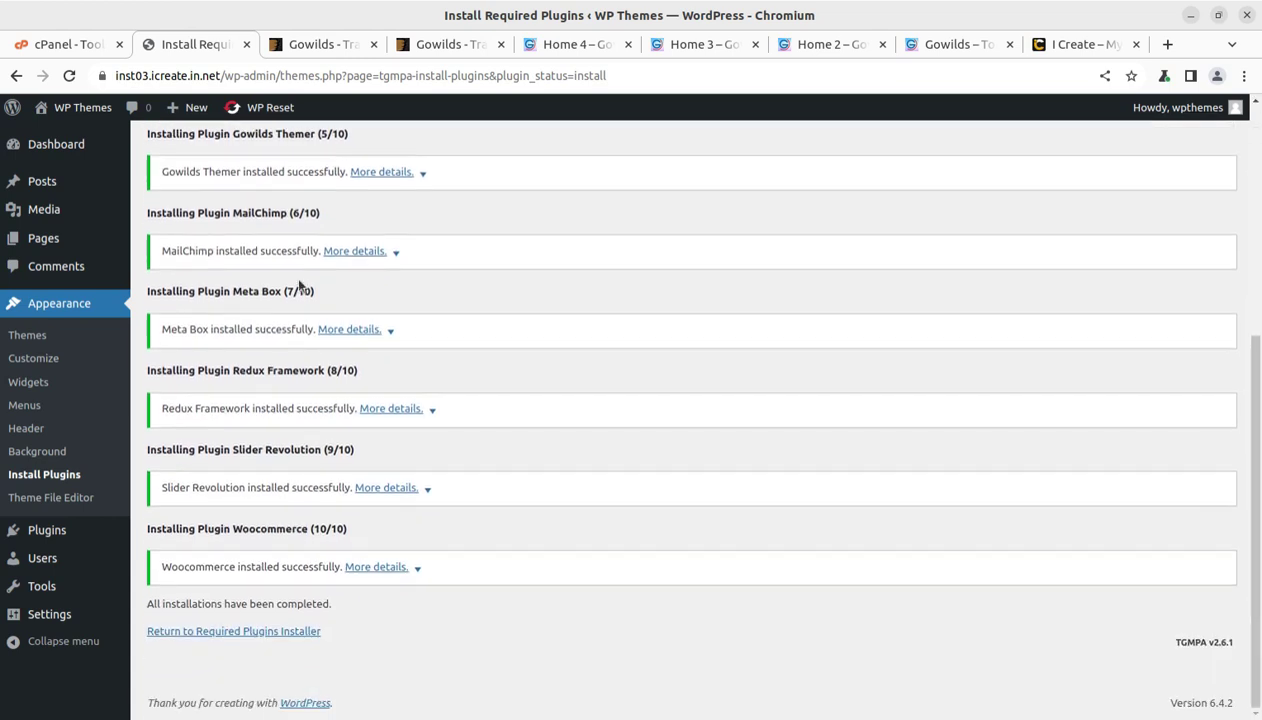
Return to the required plugins list, select all ten, and apply the bulk Activate action.
left_click(247, 632)
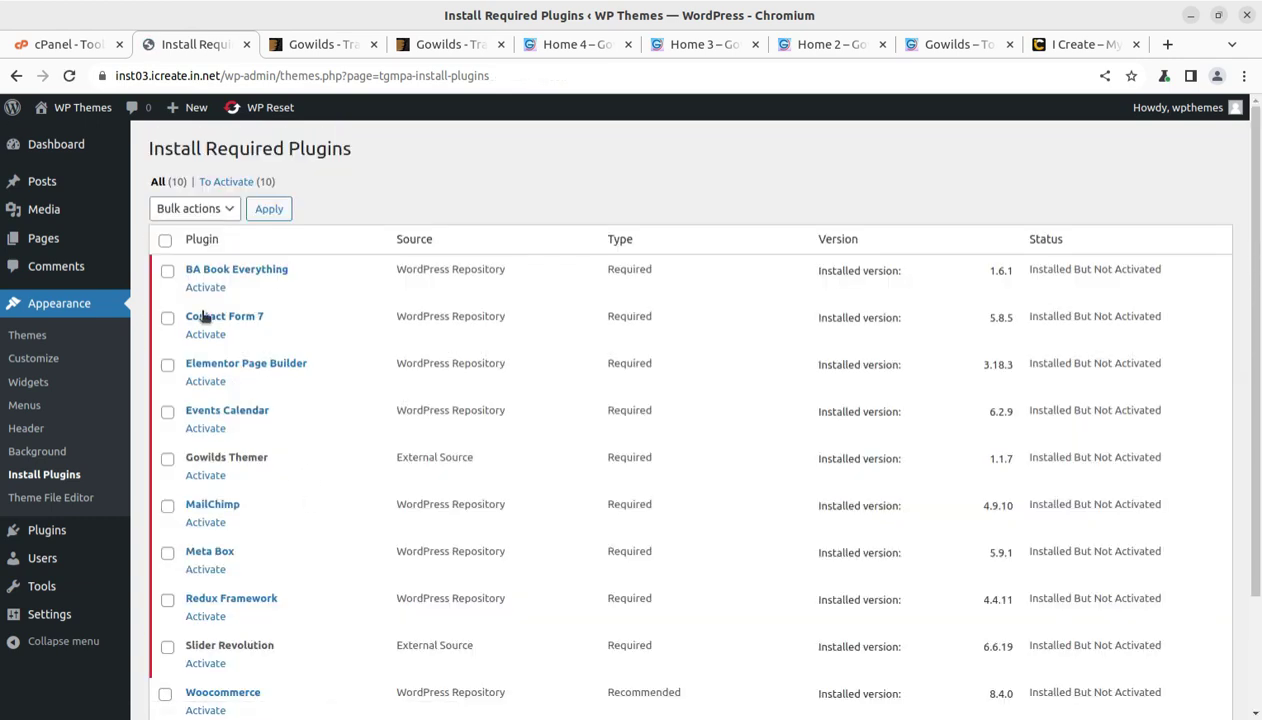
left_click(165, 241)
scroll(232, 248, "down", 2)
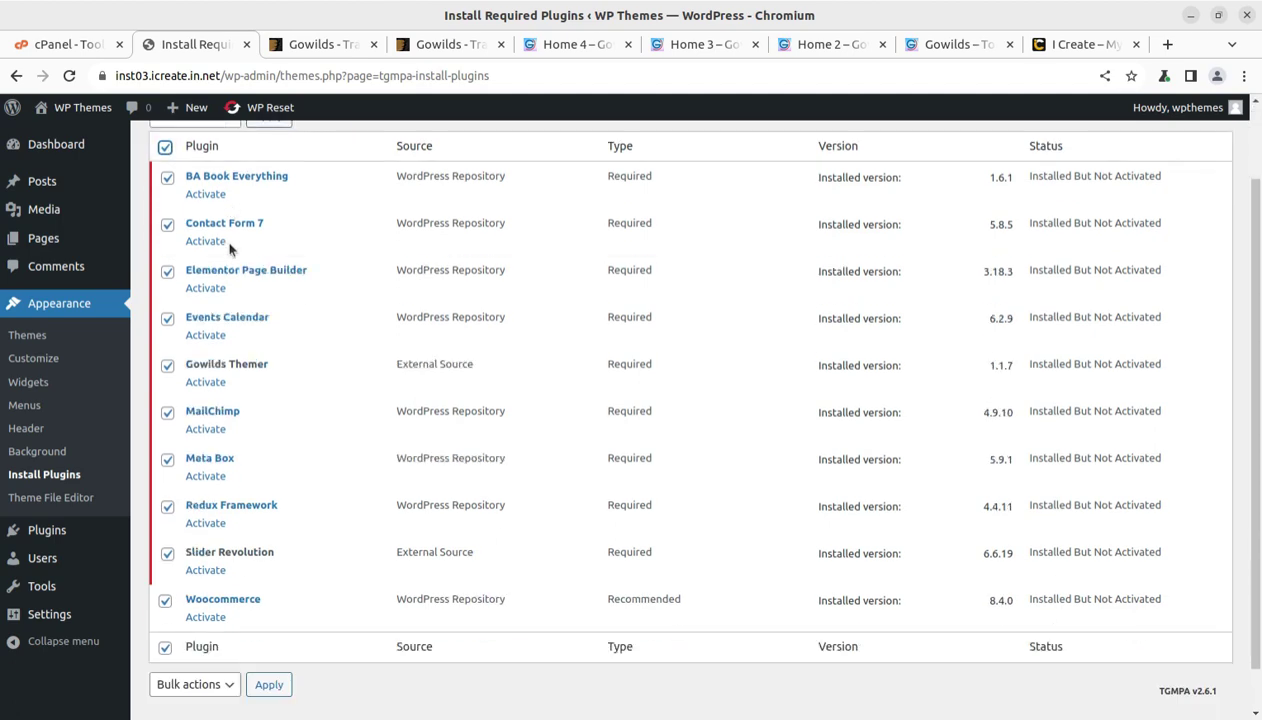
scroll(212, 480, "up", 3)
left_click(205, 209)
left_click(180, 272)
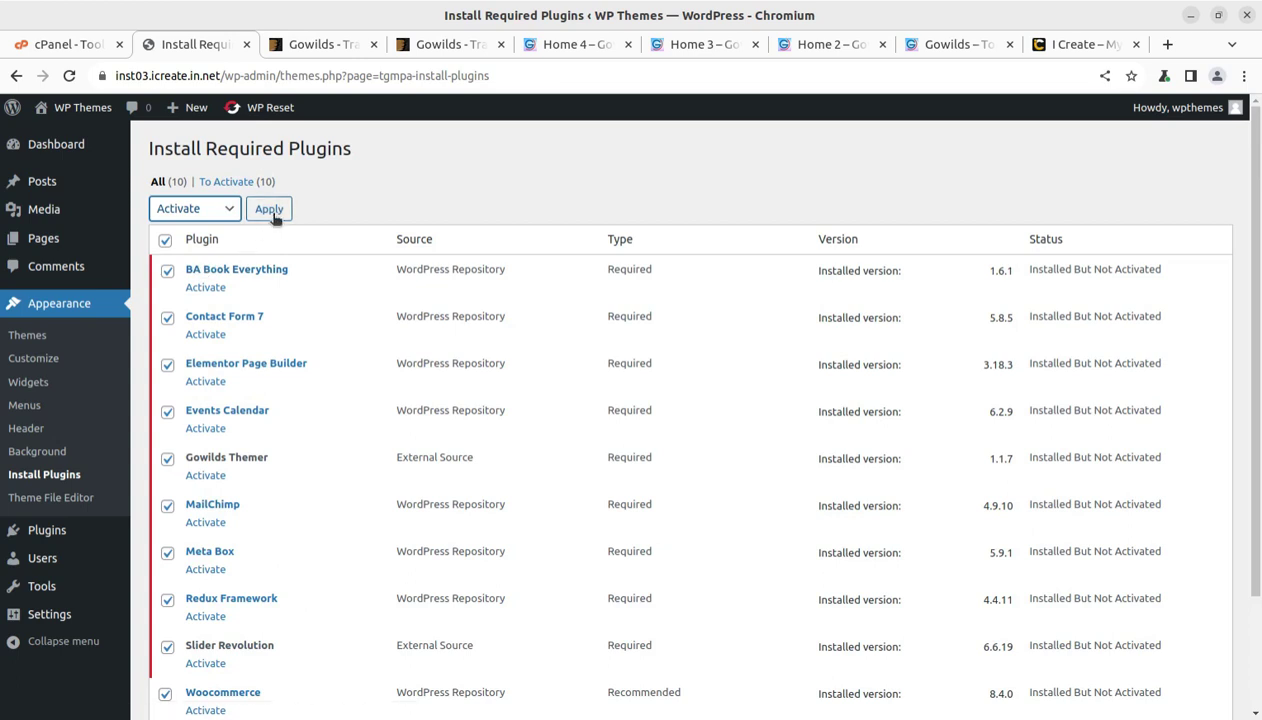
left_click(271, 212)
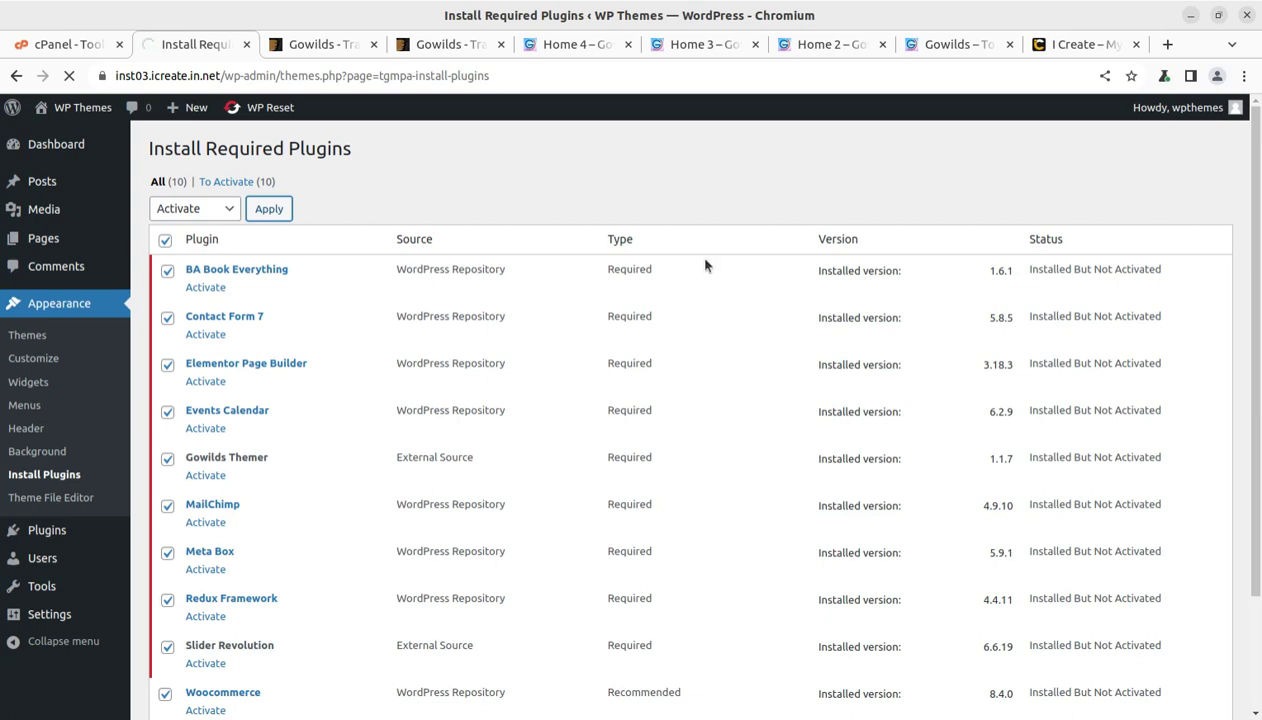
scroll(987, 403, "down", 3)
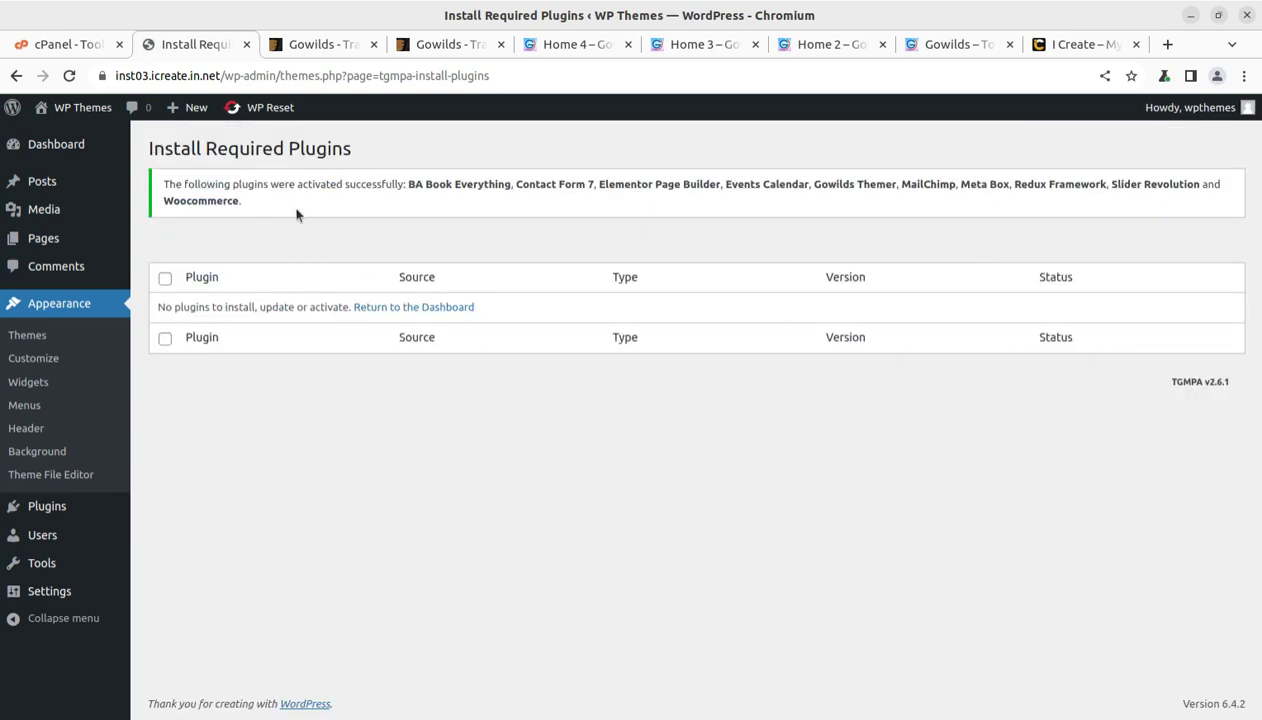
Go to the Dashboard, skip the Elementor setup wizard, and dismiss the BABE Payment and Event Tickets notices.
left_click(56, 150)
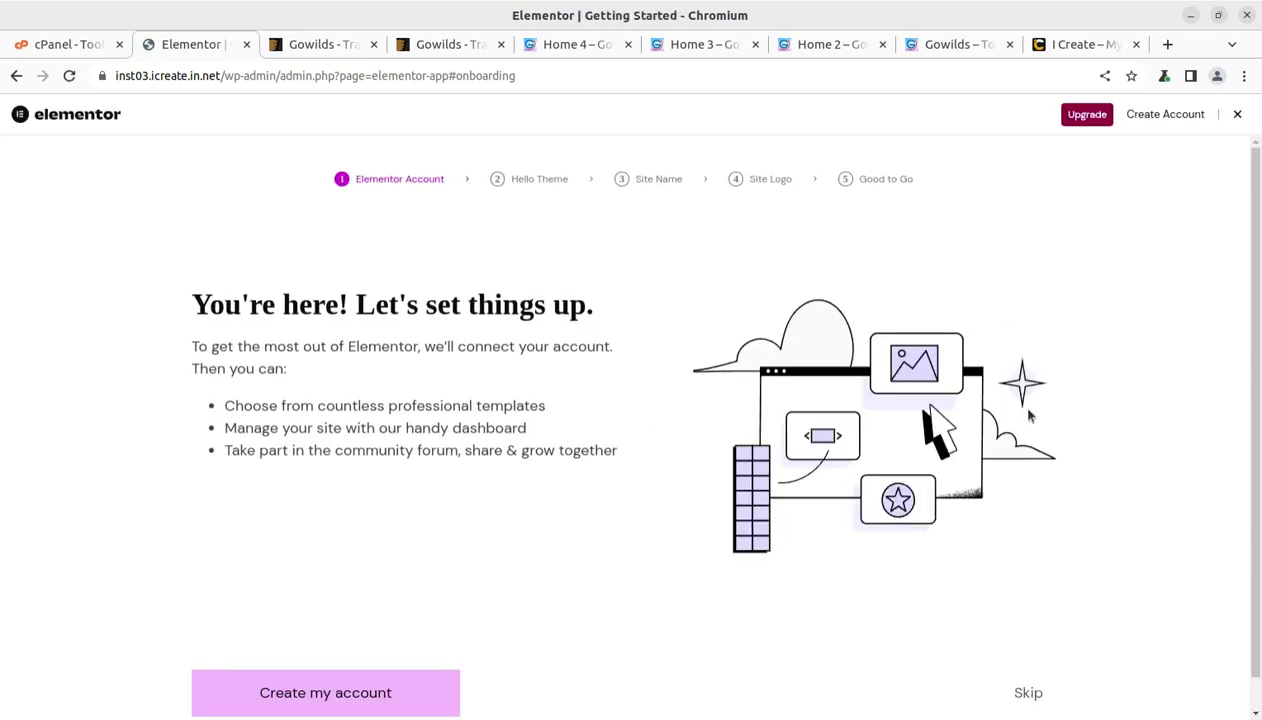
left_click(1236, 116)
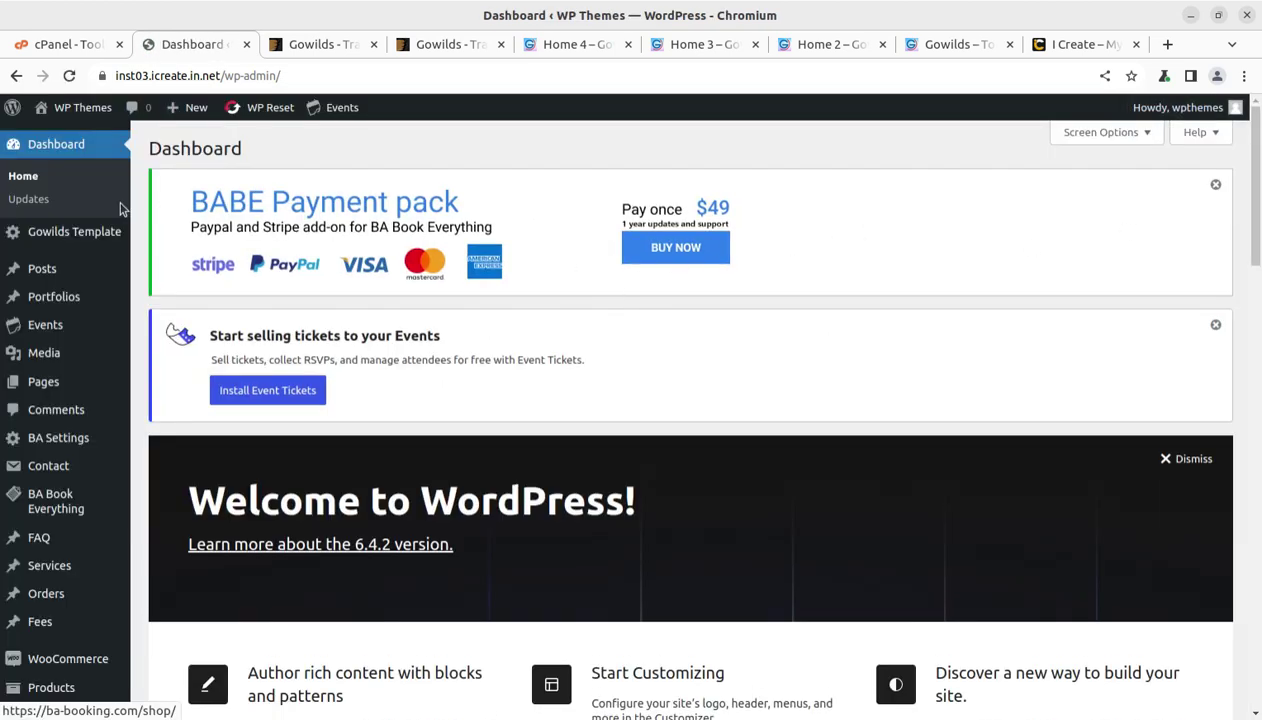
left_click(1215, 184)
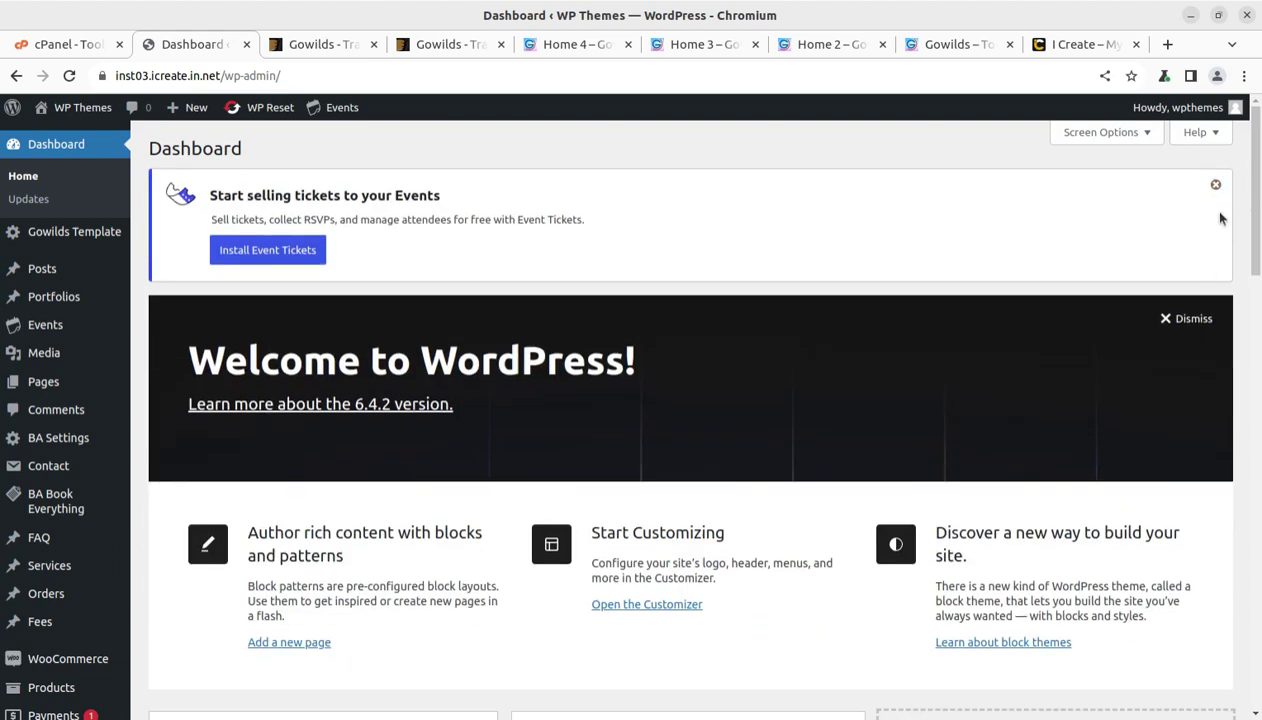
left_click(1213, 185)
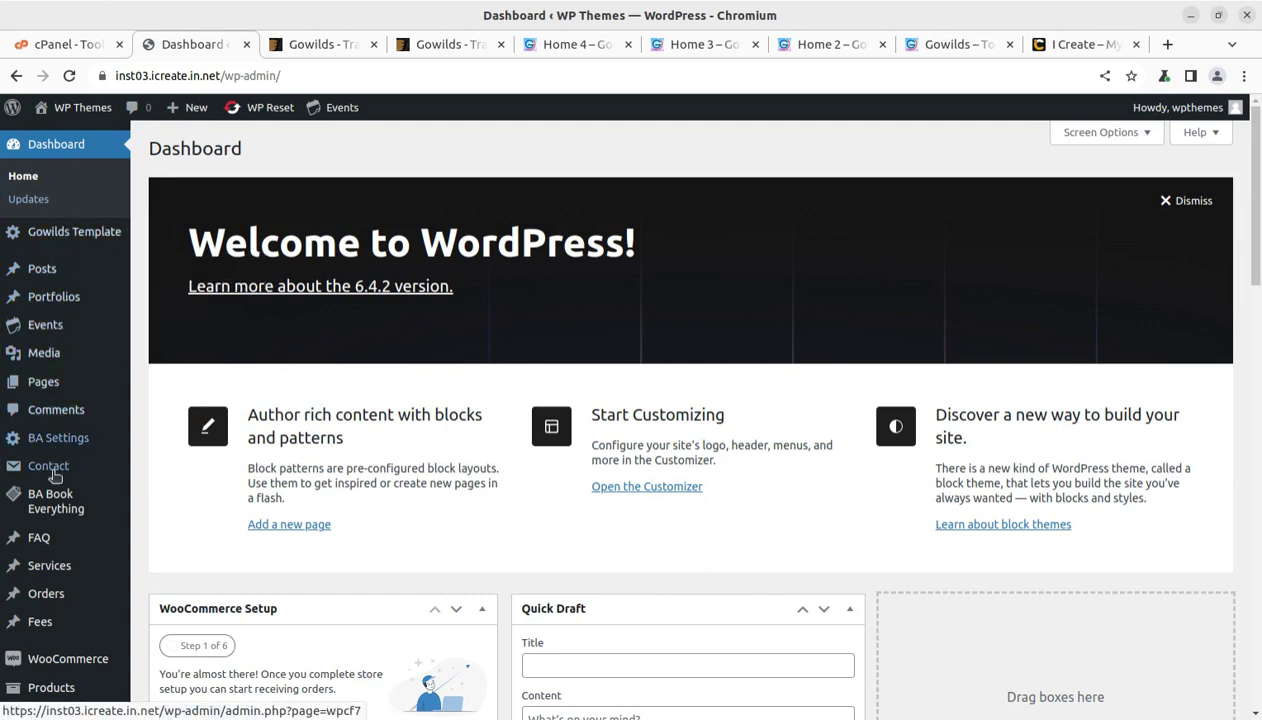
scroll(80, 600, "down", 5)
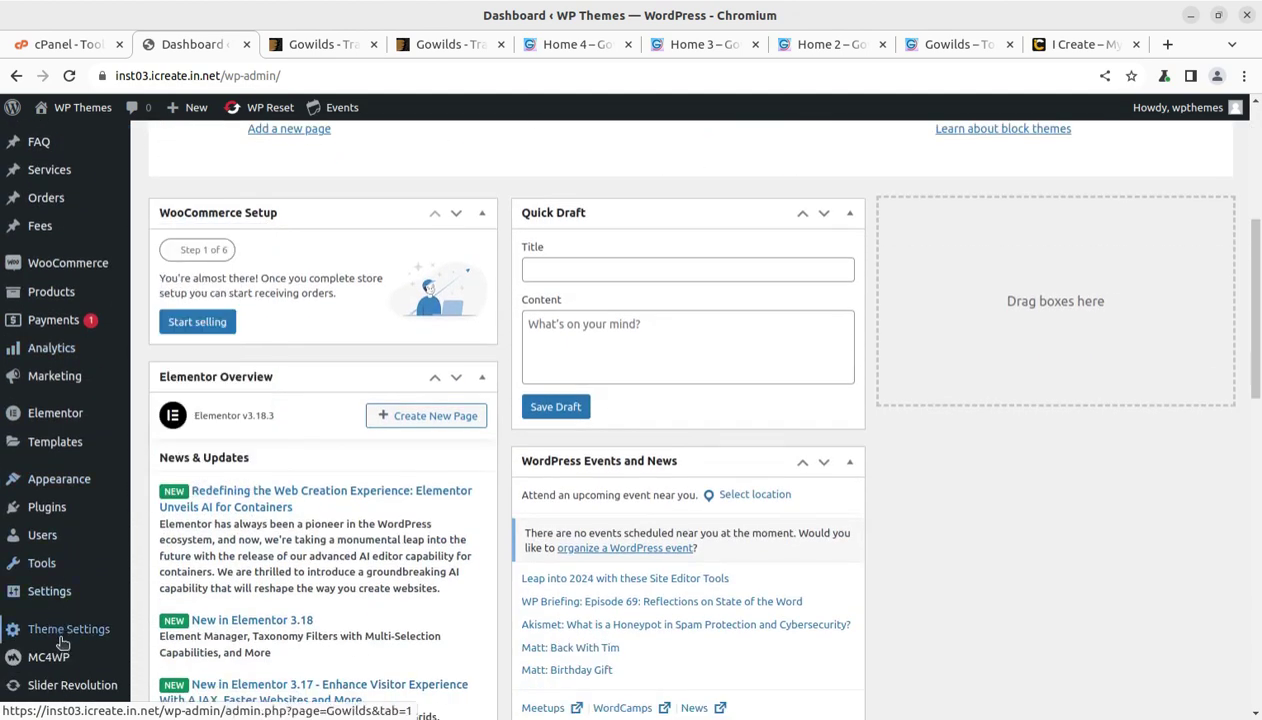
mouse_move(62, 636)
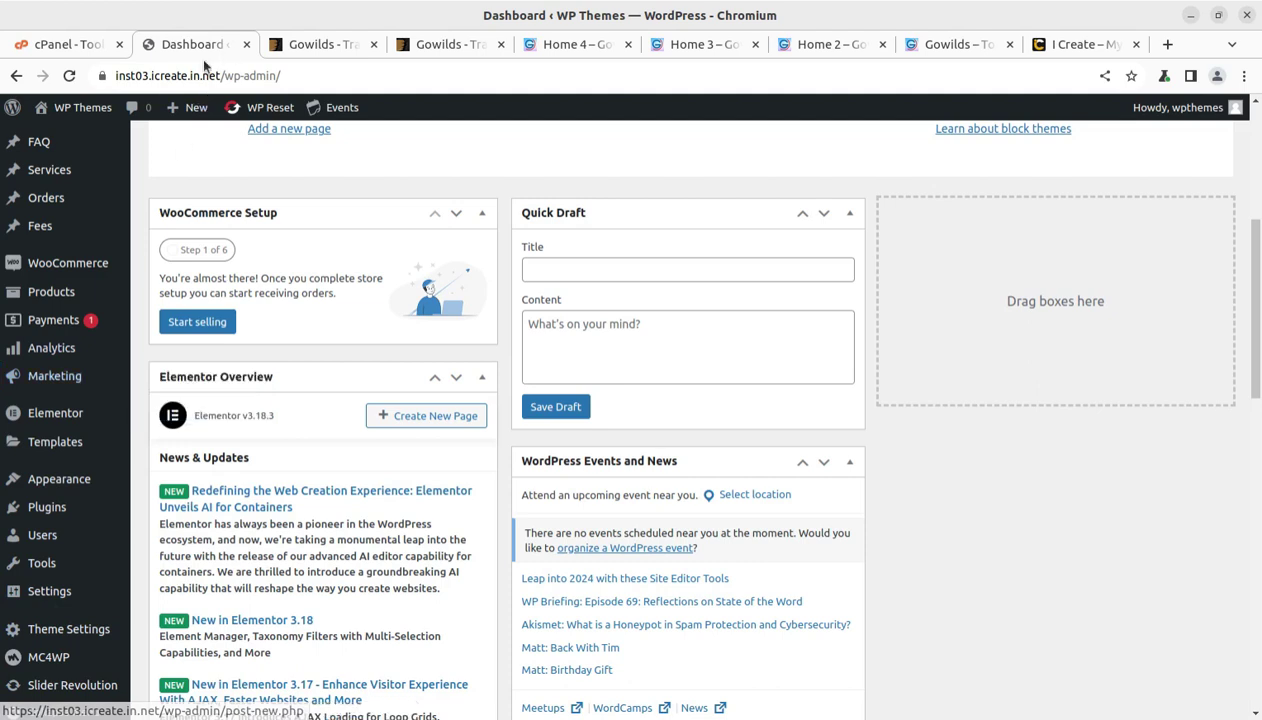
mouse_move(56, 107)
middle_click(30, 132)
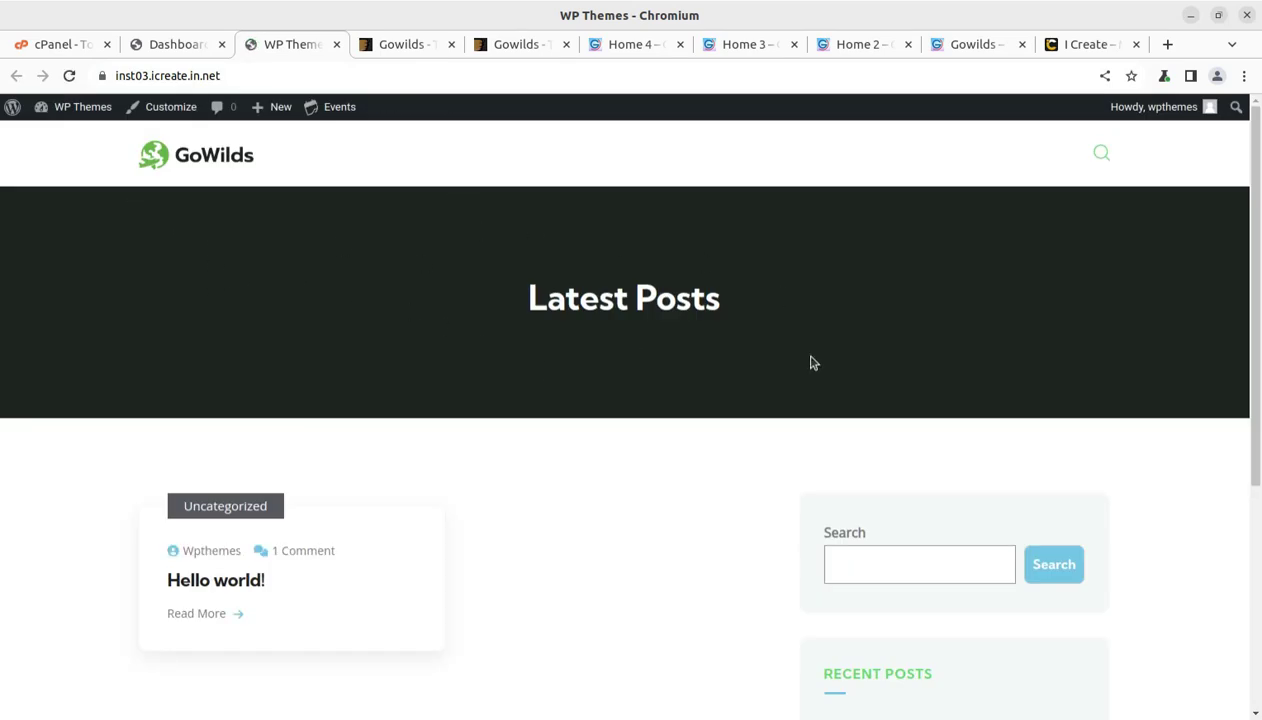
left_click(625, 47)
left_click(757, 55)
left_click(849, 53)
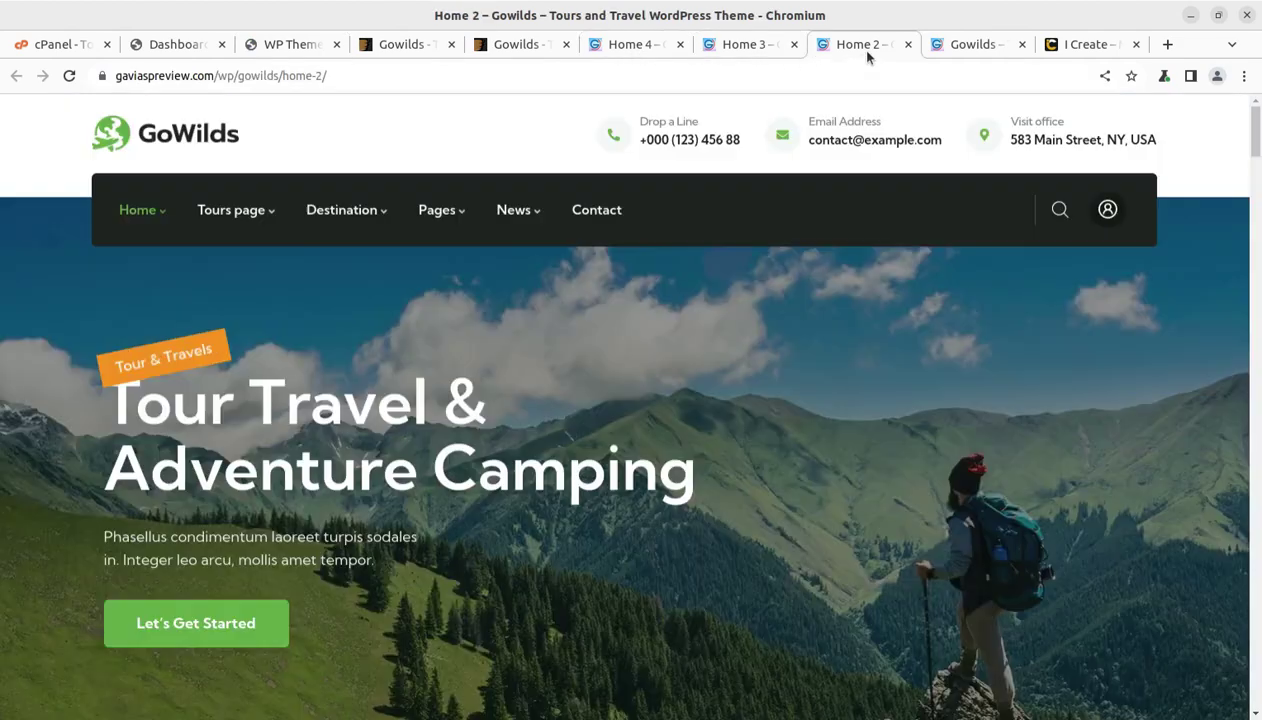
left_click(970, 48)
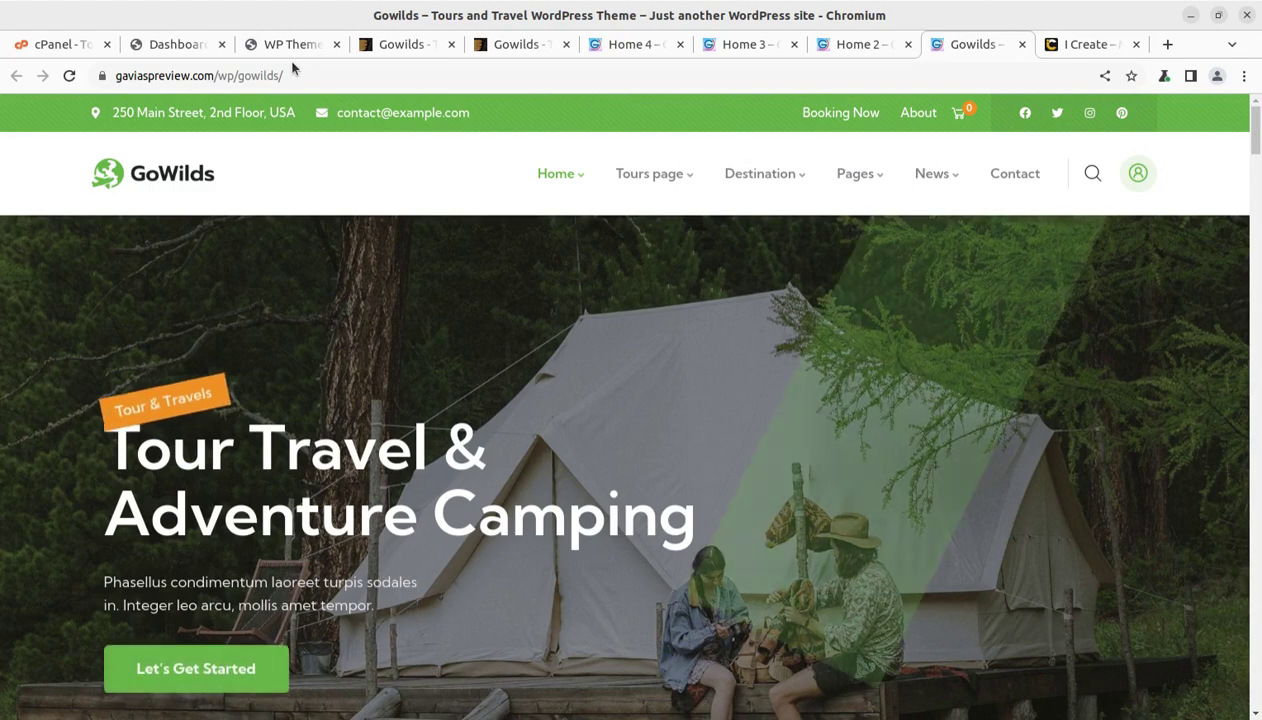
left_click(852, 46)
left_click(743, 50)
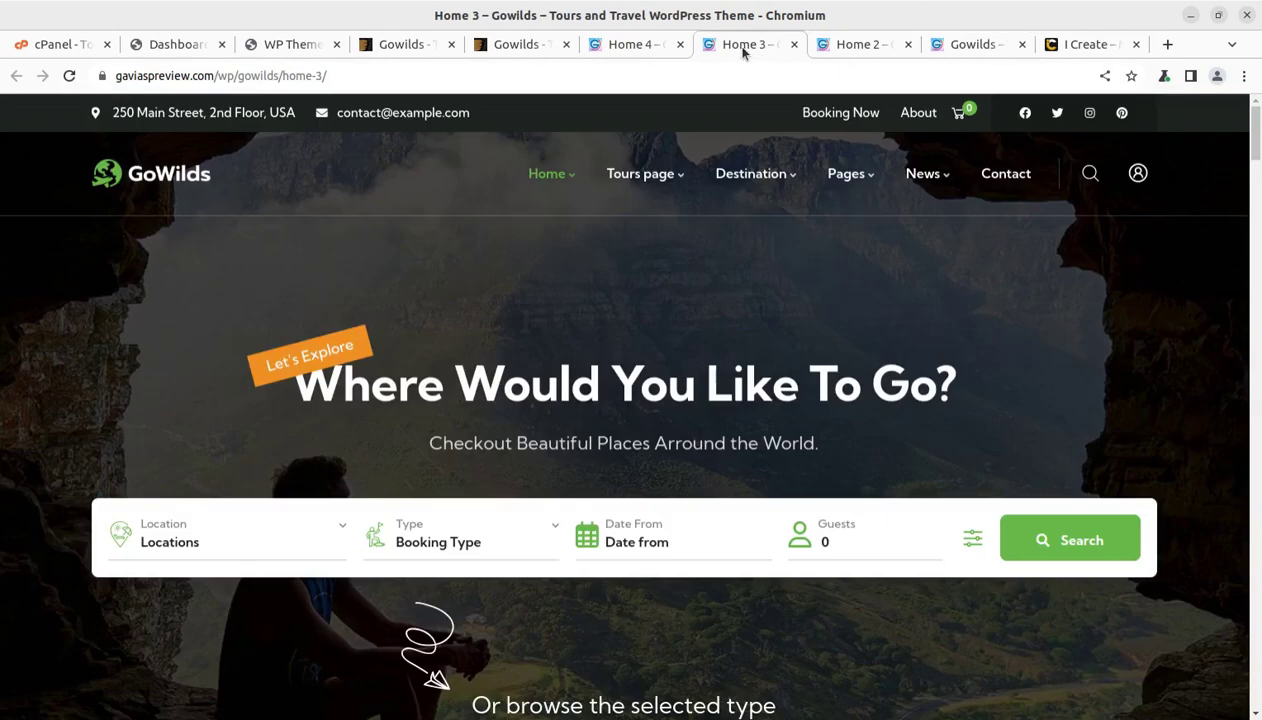
left_click(631, 46)
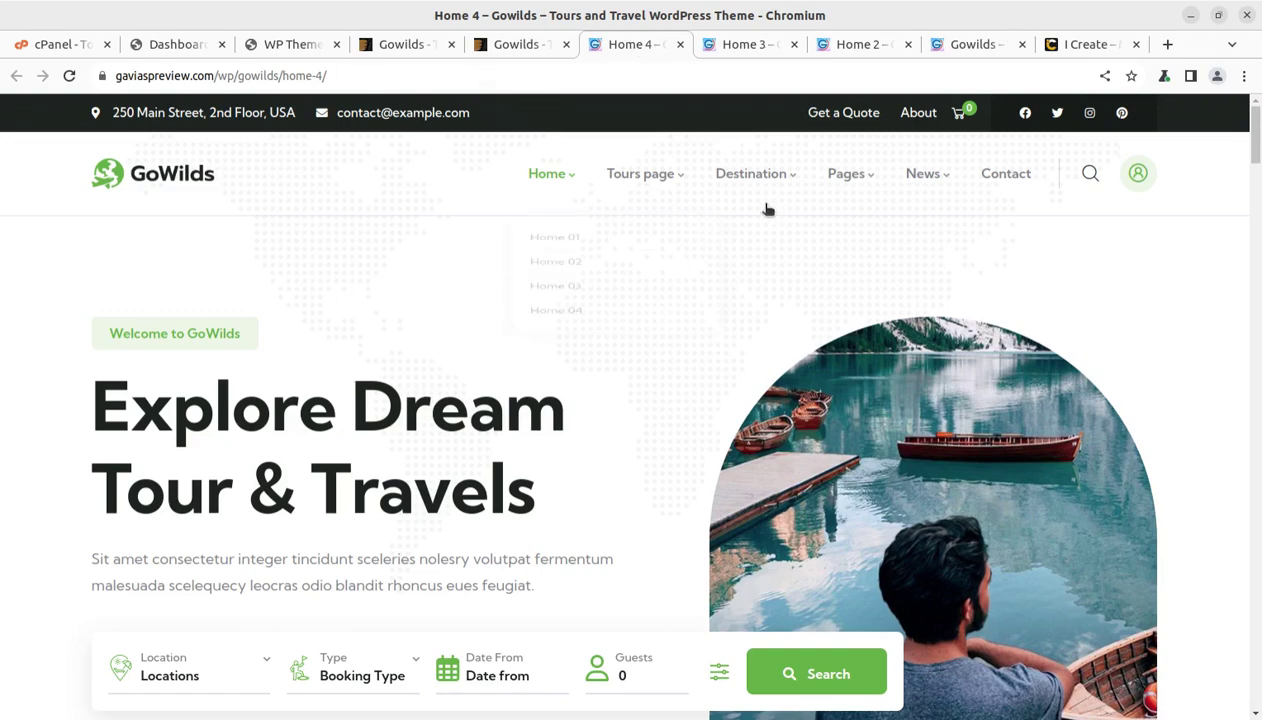
From the dashboard, open Theme Settings > Demo Importer and import the main demo, confirming with OK.
left_click(190, 50)
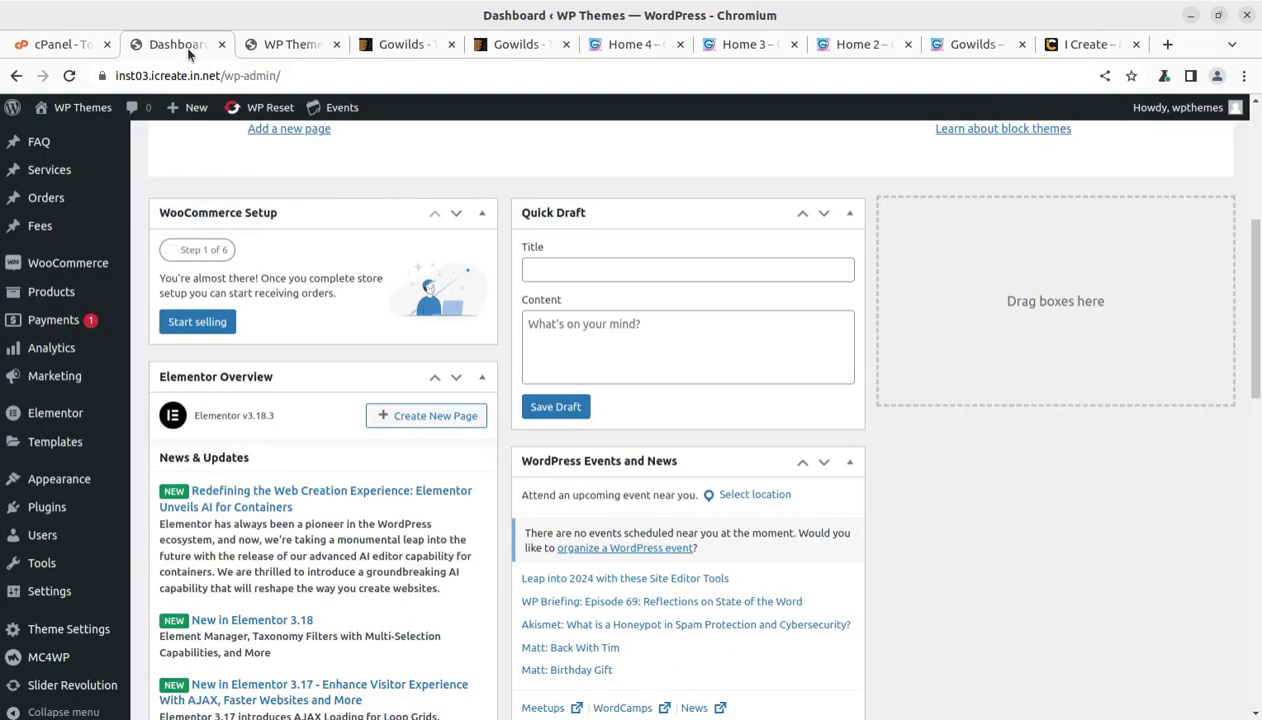
mouse_move(78, 272)
scroll(78, 290, "down", 2)
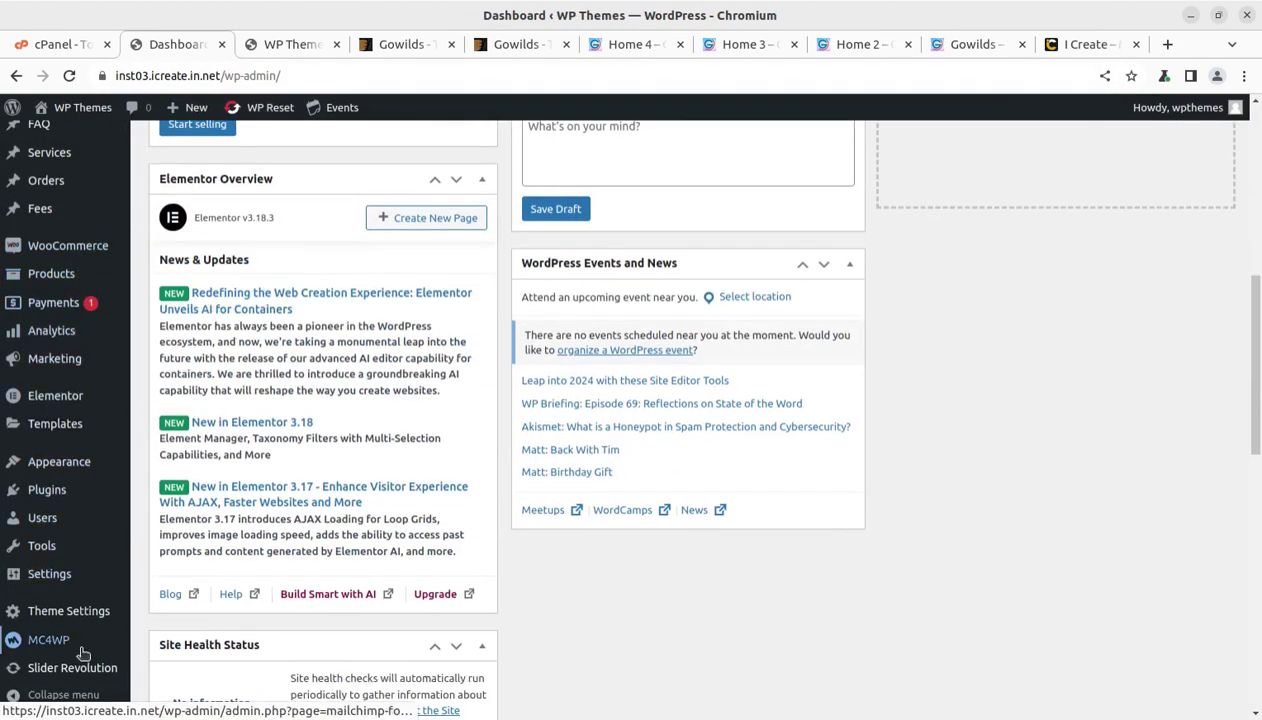
mouse_move(84, 618)
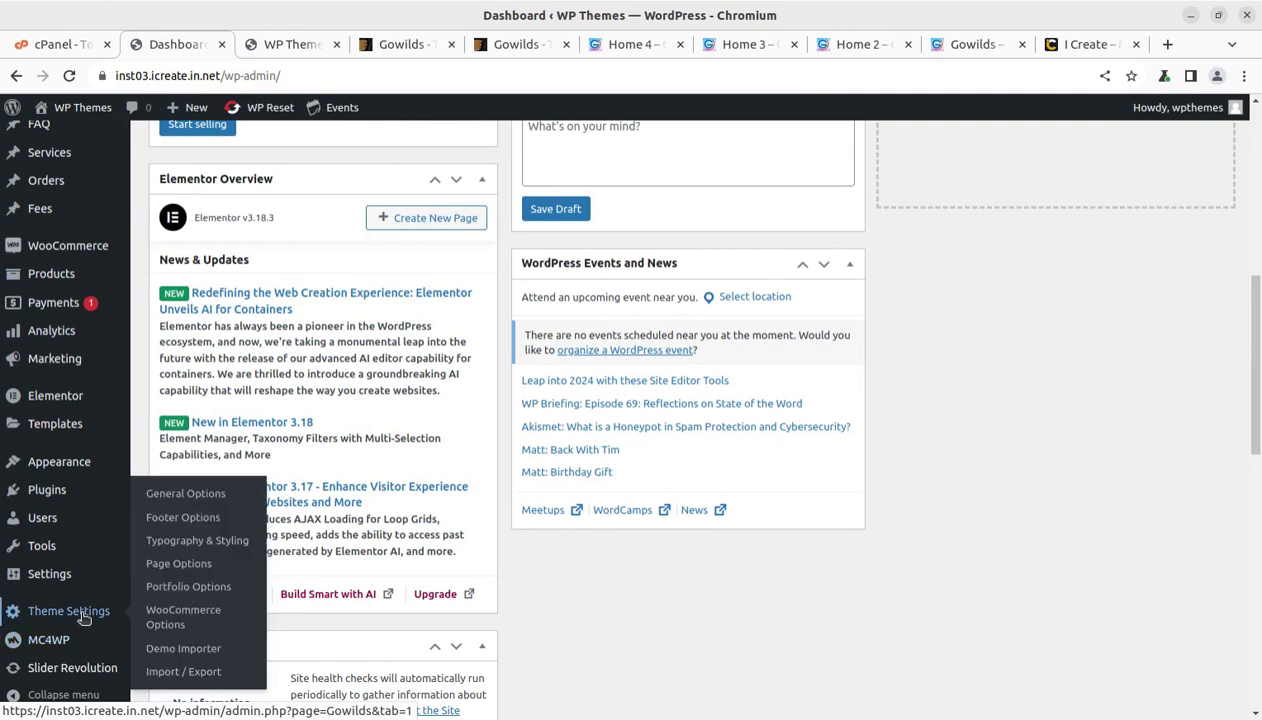
left_click(183, 651)
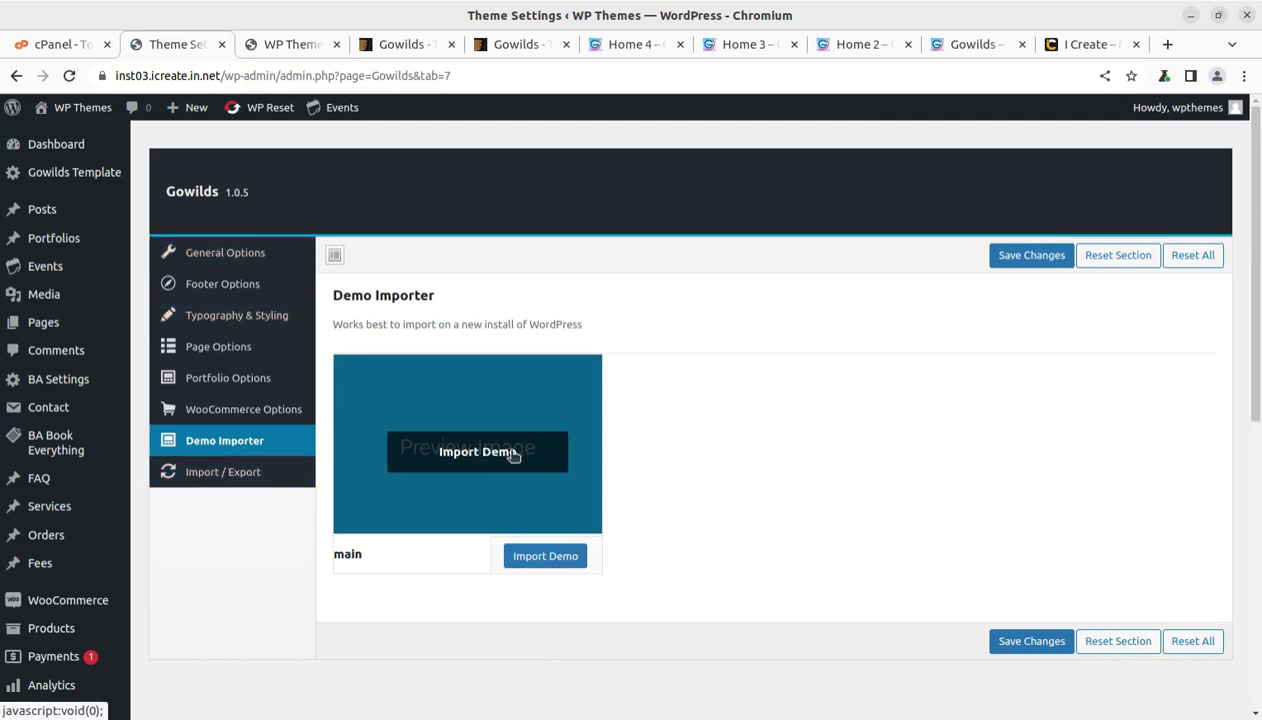
left_click(545, 560)
left_click(766, 176)
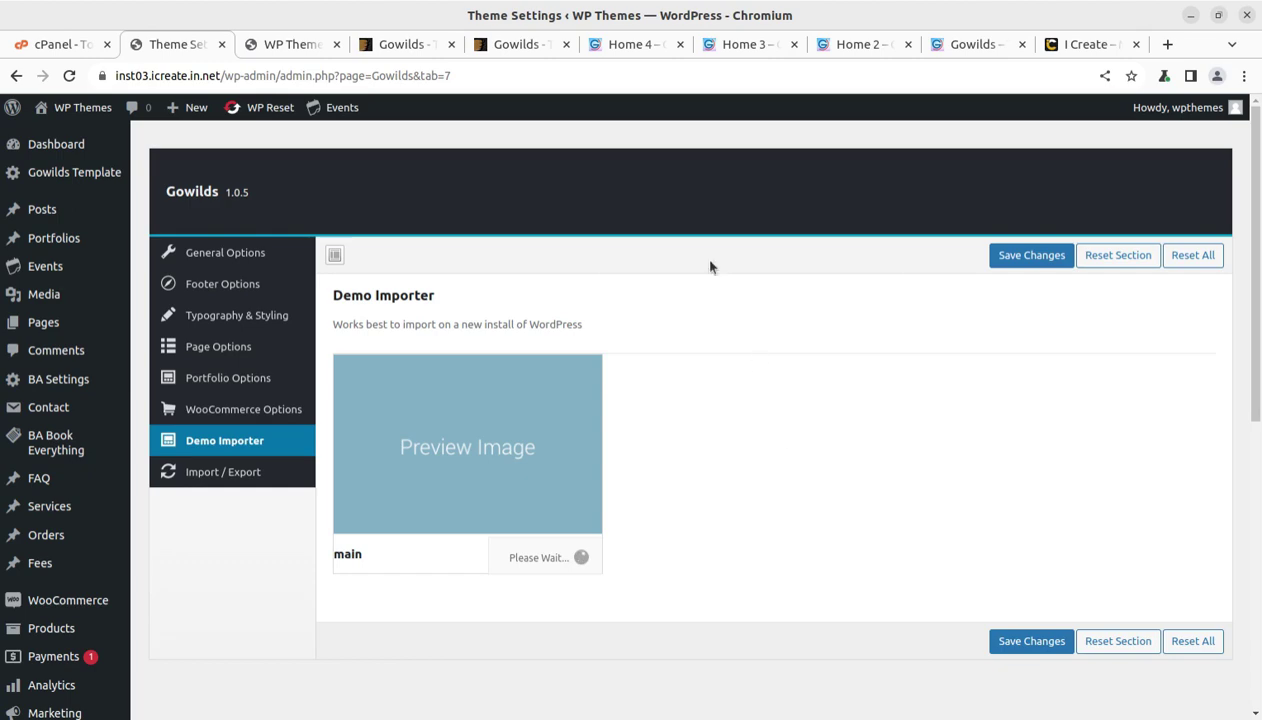
Search the GoWilds demo tours with Location set to Japan and Type set to Adventure.
left_click(975, 44)
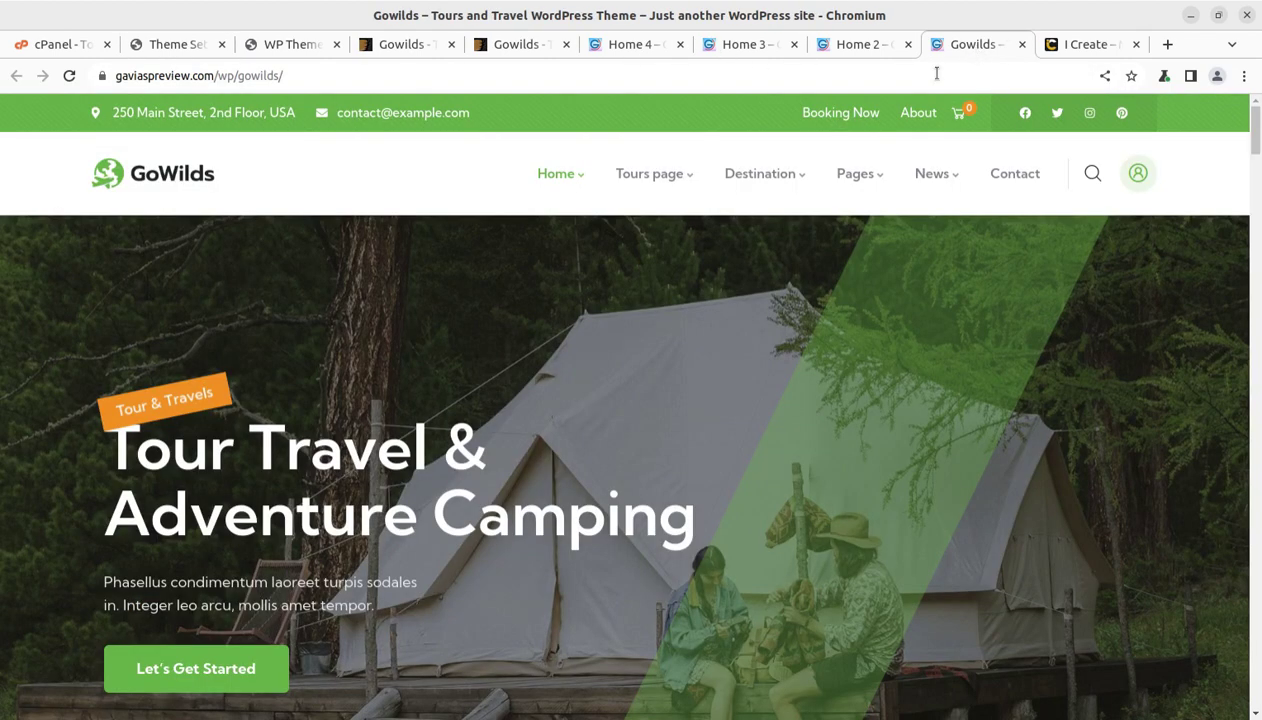
scroll(296, 405, "down", 3)
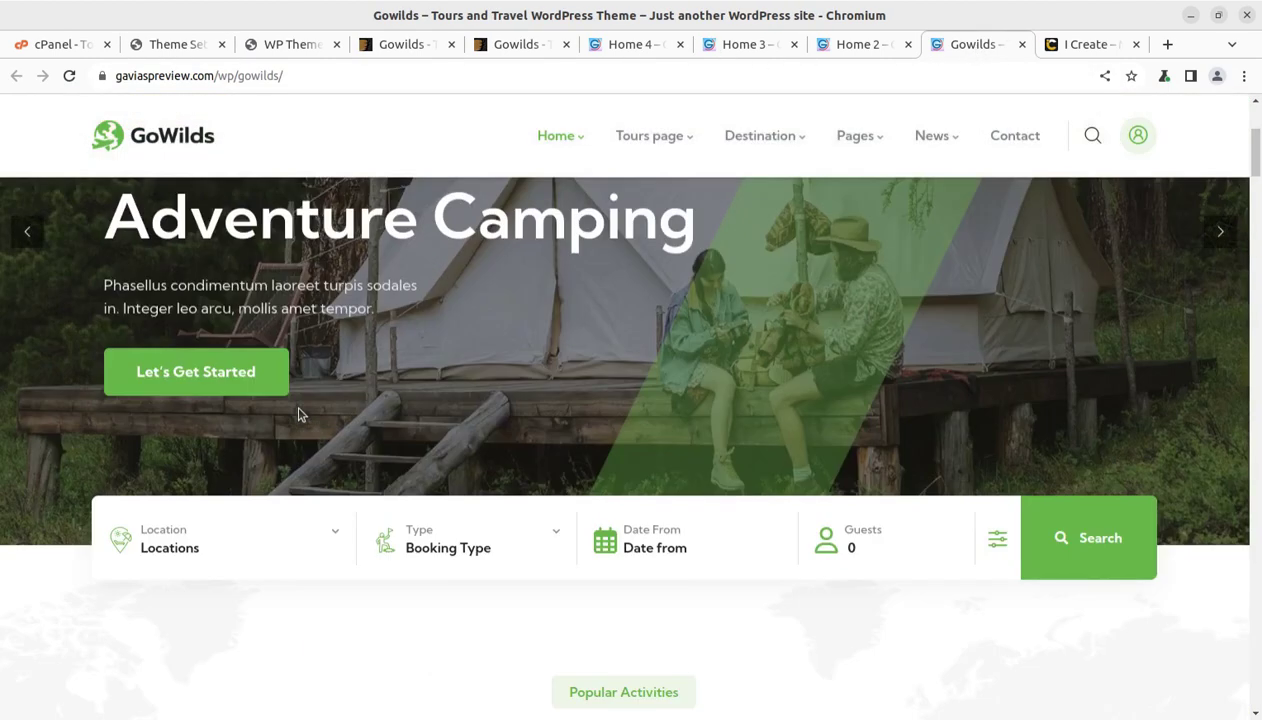
scroll(294, 401, "up", 3)
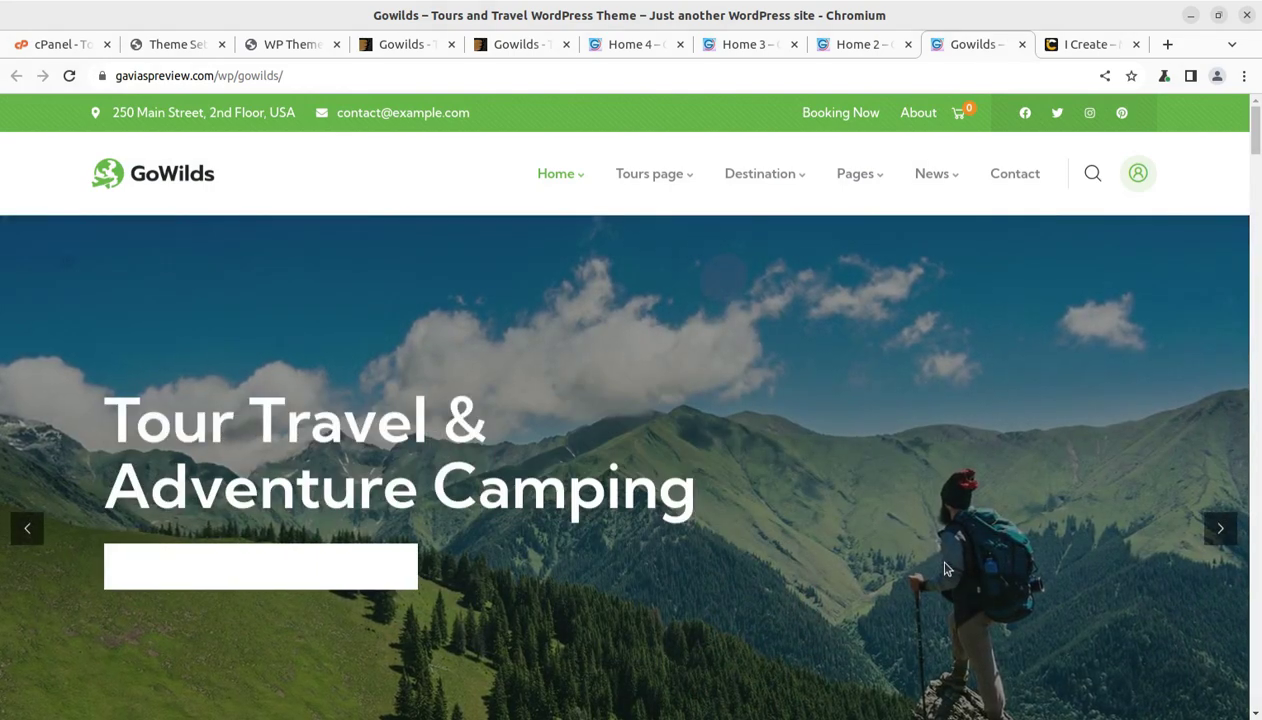
scroll(933, 567, "down", 3)
scroll(933, 567, "down", 1)
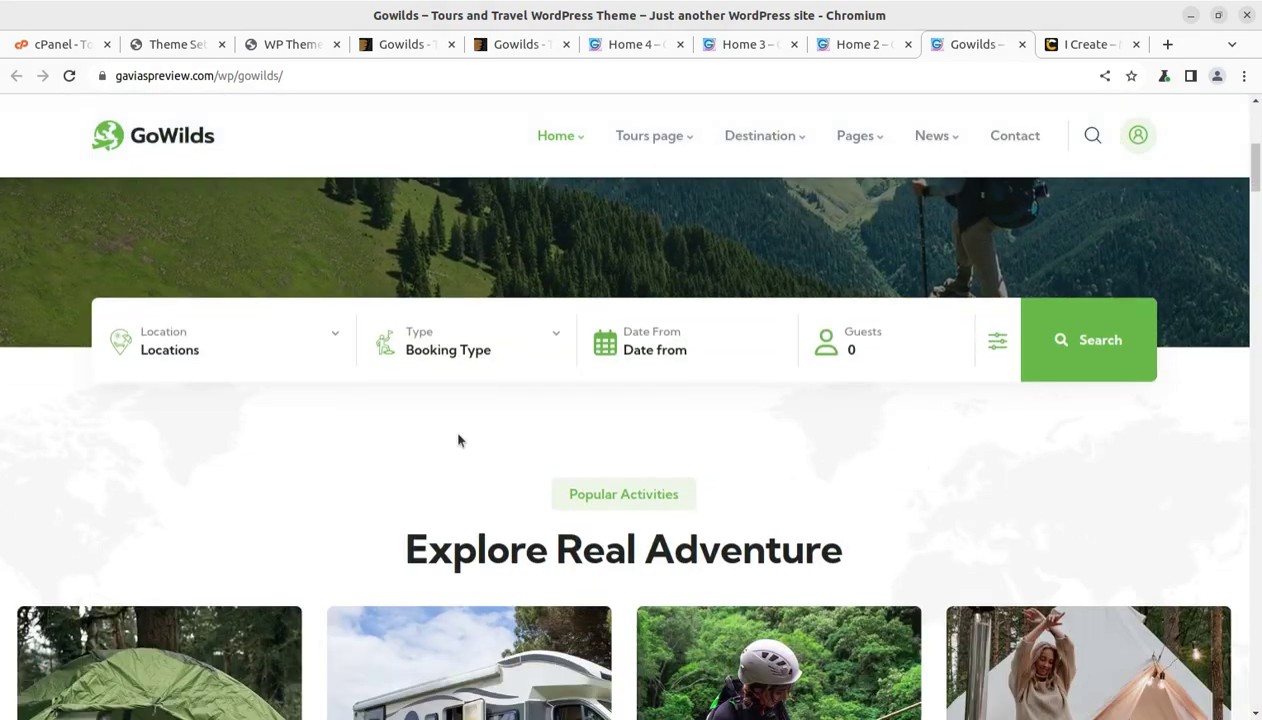
left_click(248, 352)
left_click(161, 438)
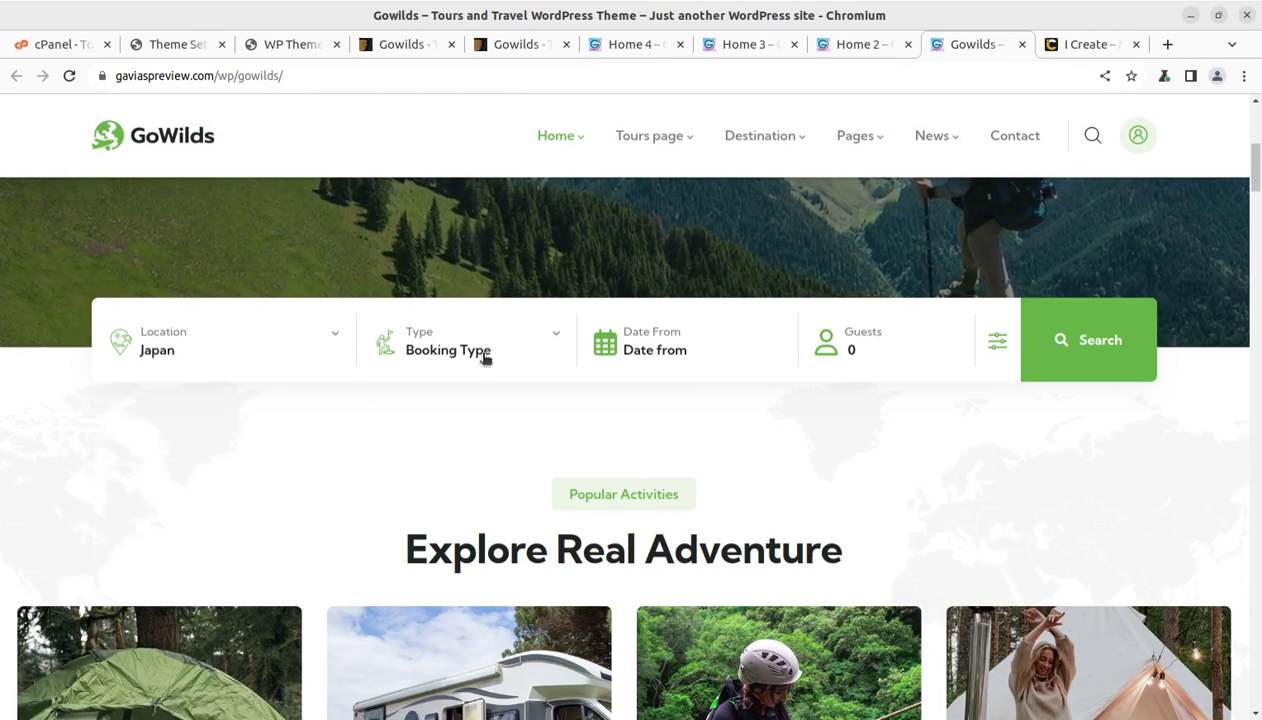
left_click(485, 358)
left_click(505, 410)
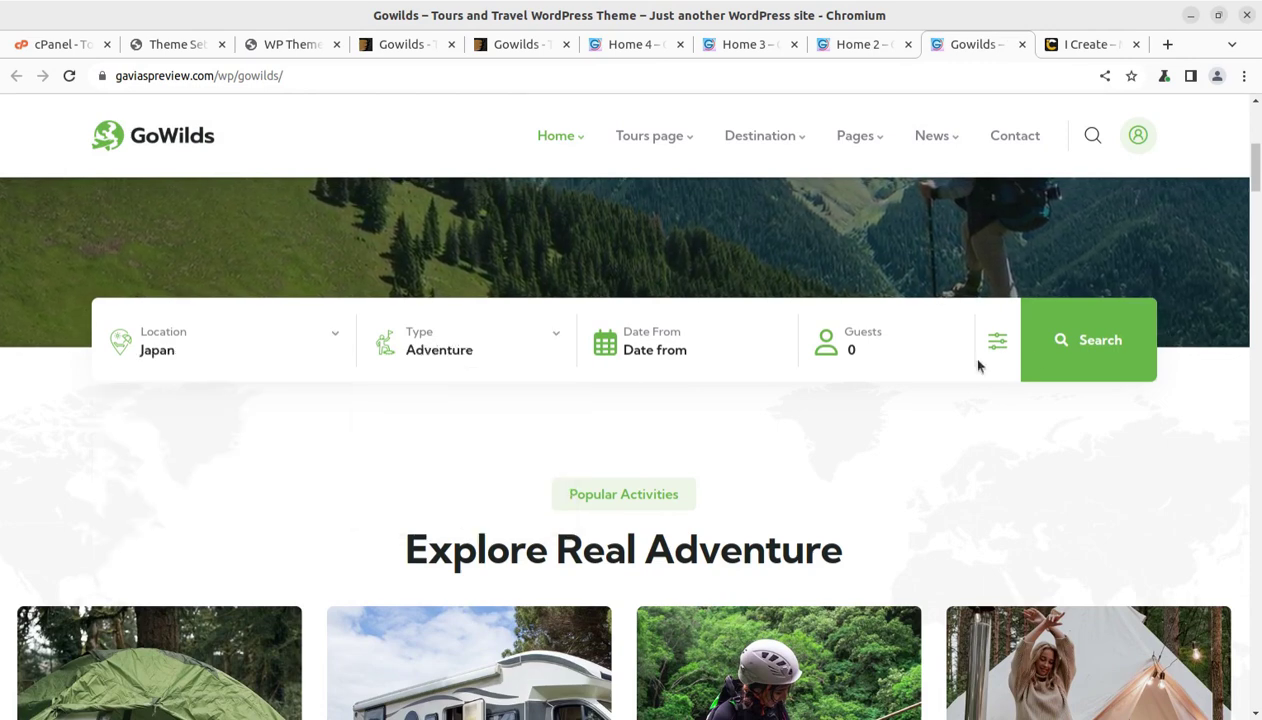
left_click(1087, 341)
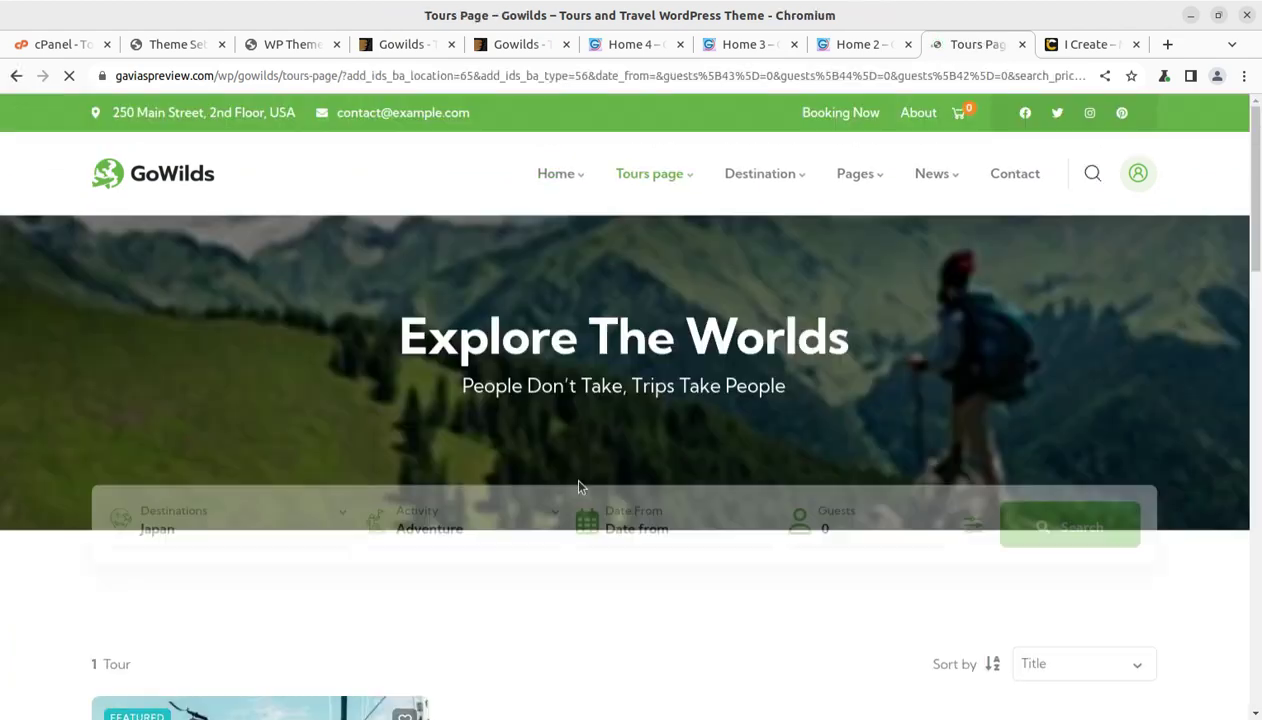
scroll(572, 484, "down", 5)
Open the Discovery Island Kayak Tour page and expand its Day 2nd plan details.
left_click(196, 572)
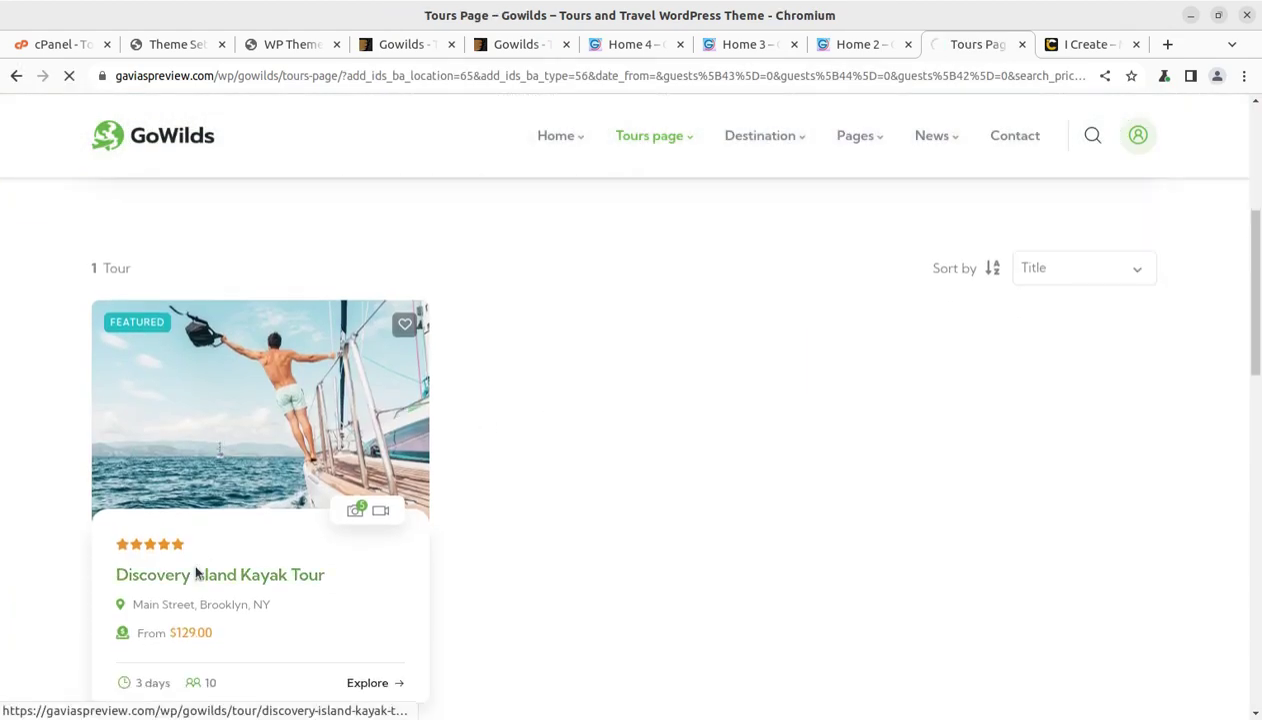
scroll(530, 462, "down", 5)
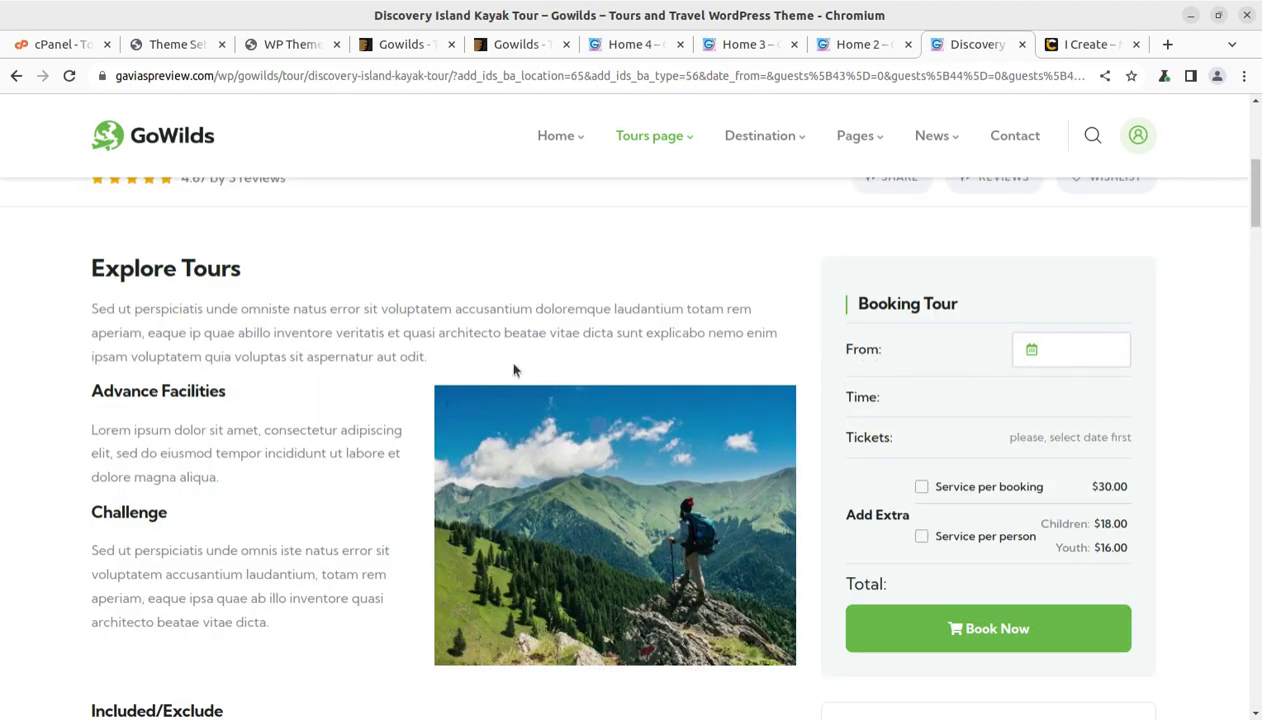
scroll(506, 360, "down", 3)
scroll(641, 445, "down", 2)
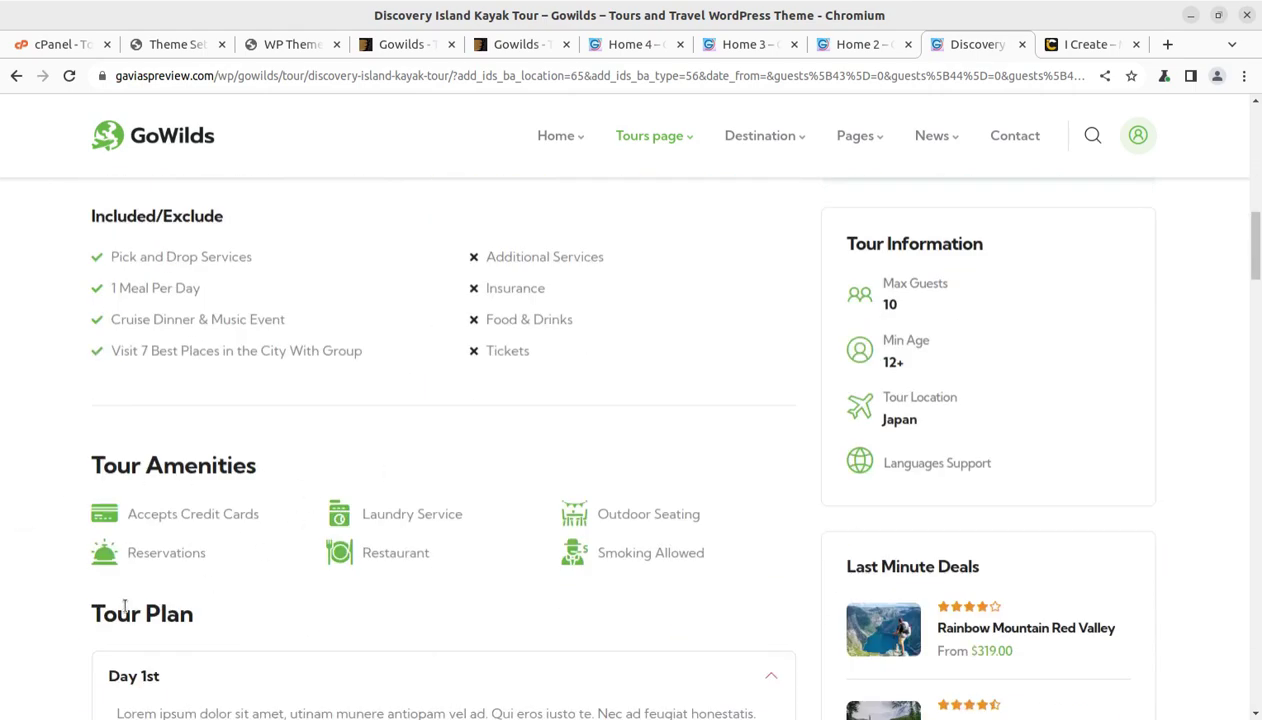
scroll(275, 621, "down", 3)
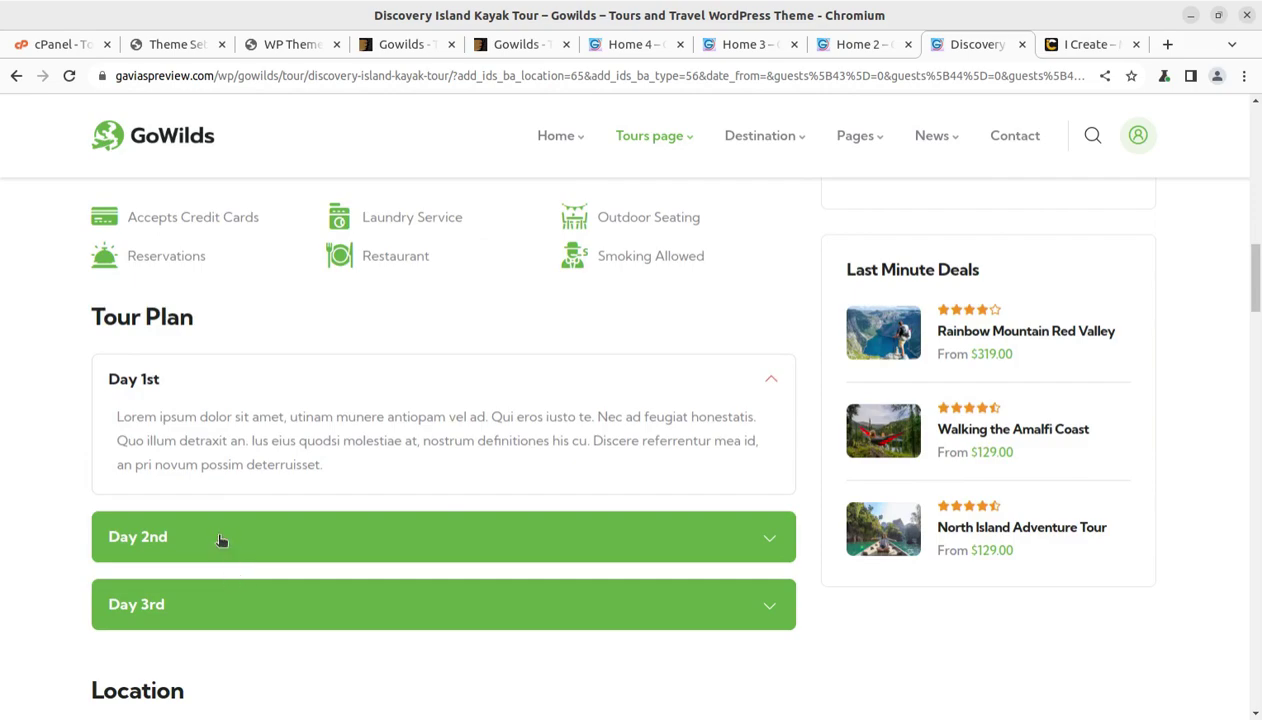
left_click(221, 538)
scroll(398, 538, "down", 3)
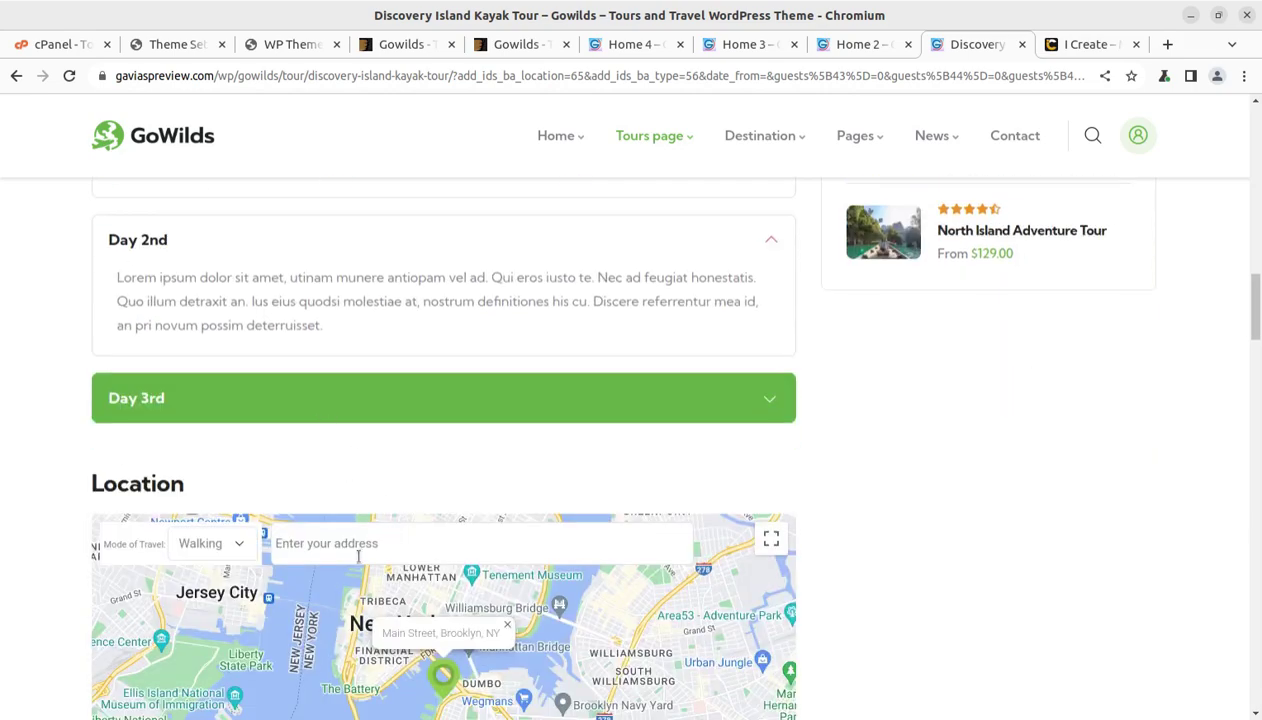
Check the January 2024 General ticket prices in the Calendar & Price section.
scroll(645, 615, "up", 10)
scroll(340, 517, "down", 14)
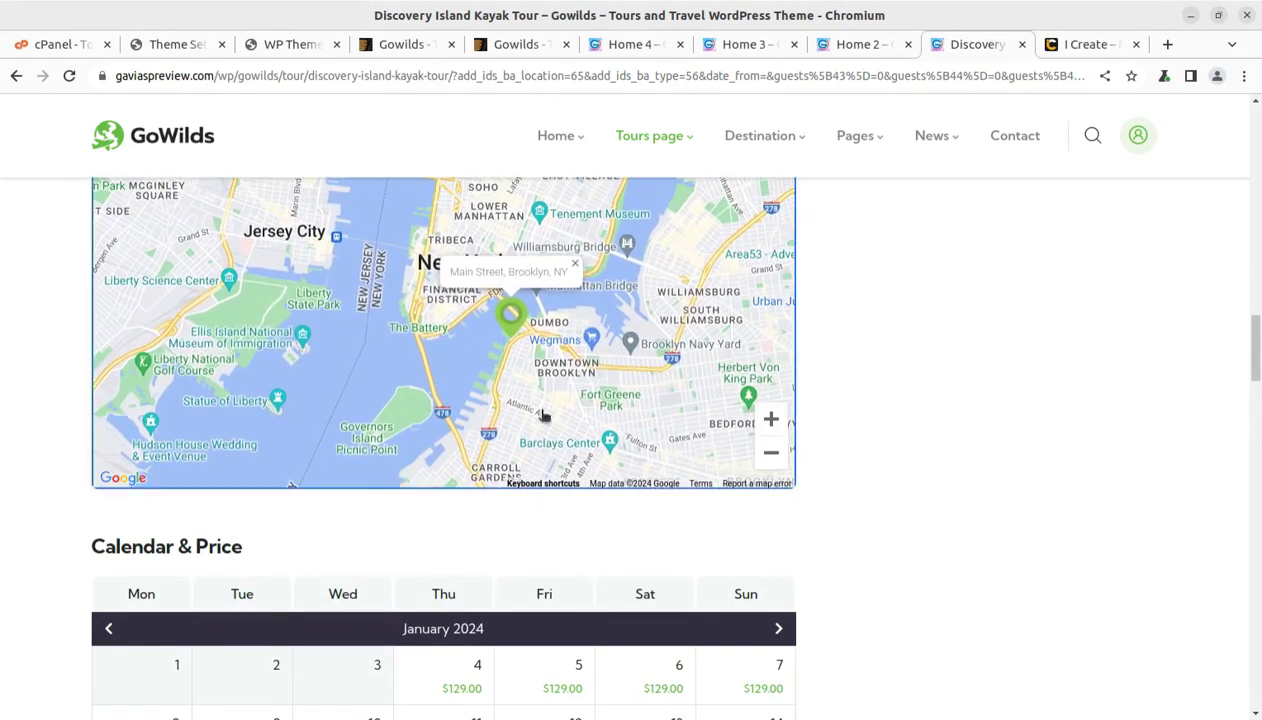
scroll(395, 550, "down", 2)
scroll(395, 550, "down", 2)
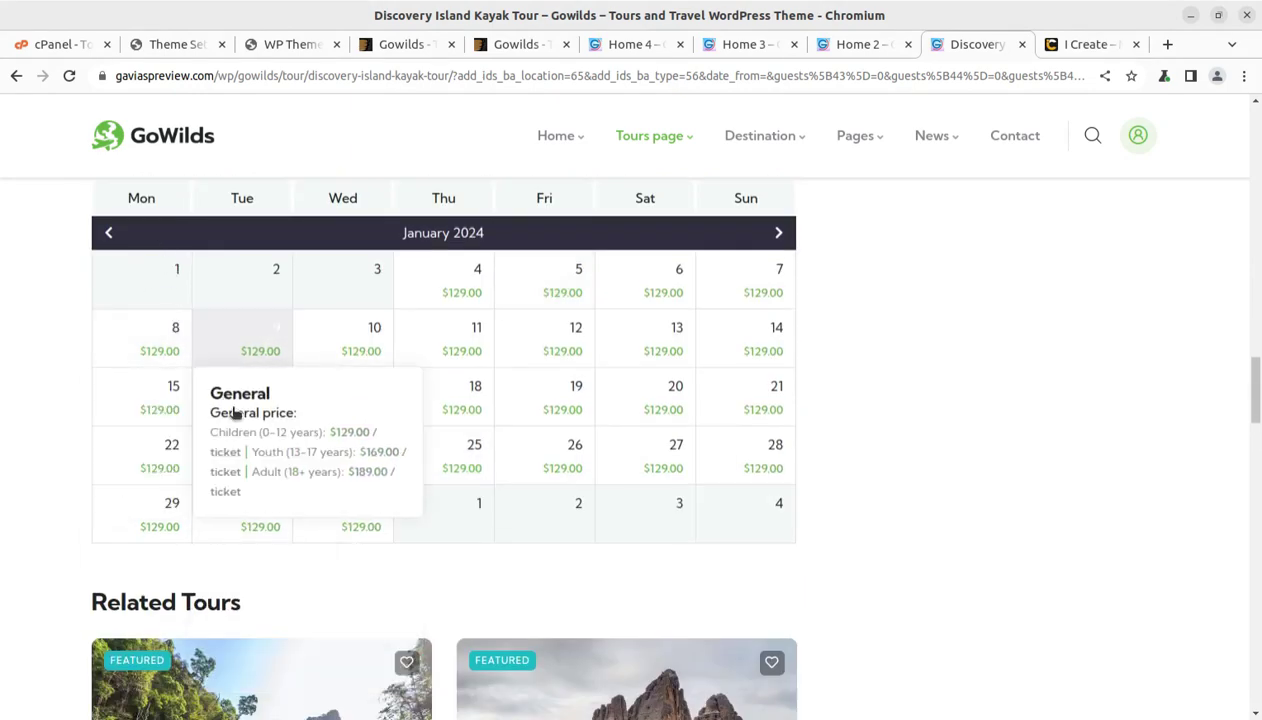
scroll(231, 413, "up", 3)
scroll(245, 416, "down", 2)
mouse_move(637, 555)
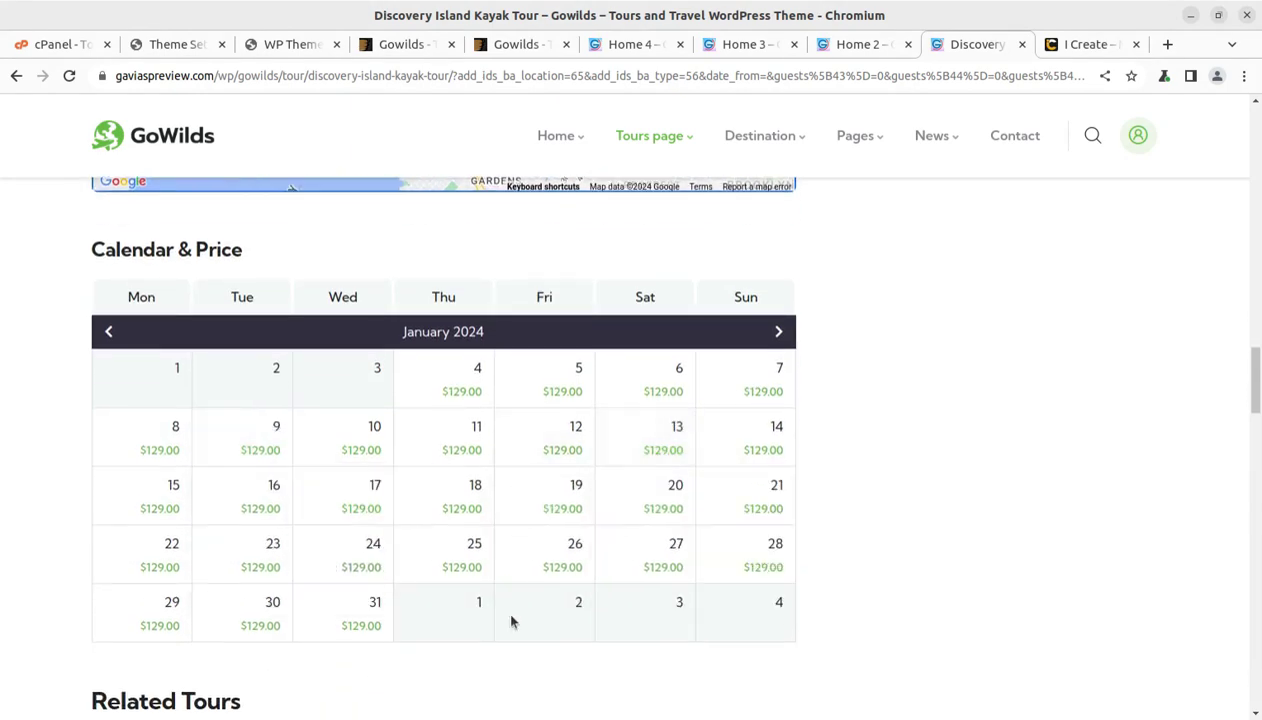
mouse_move(364, 470)
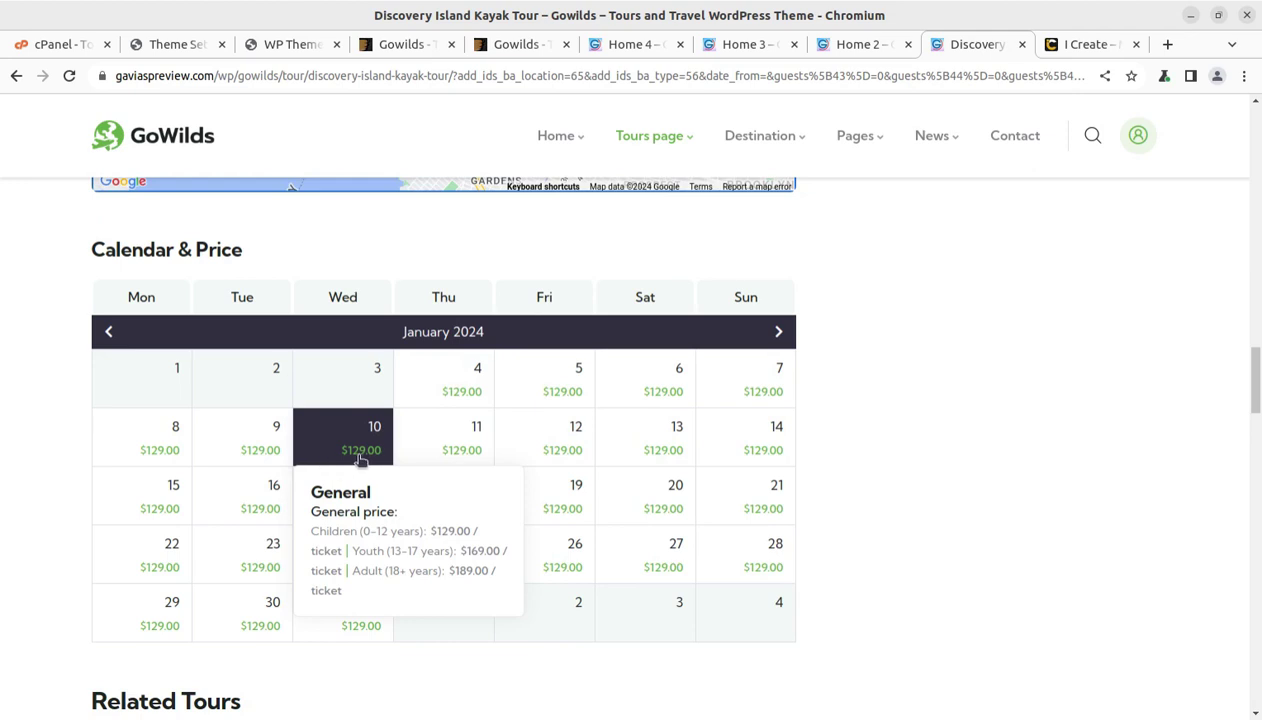
mouse_move(472, 451)
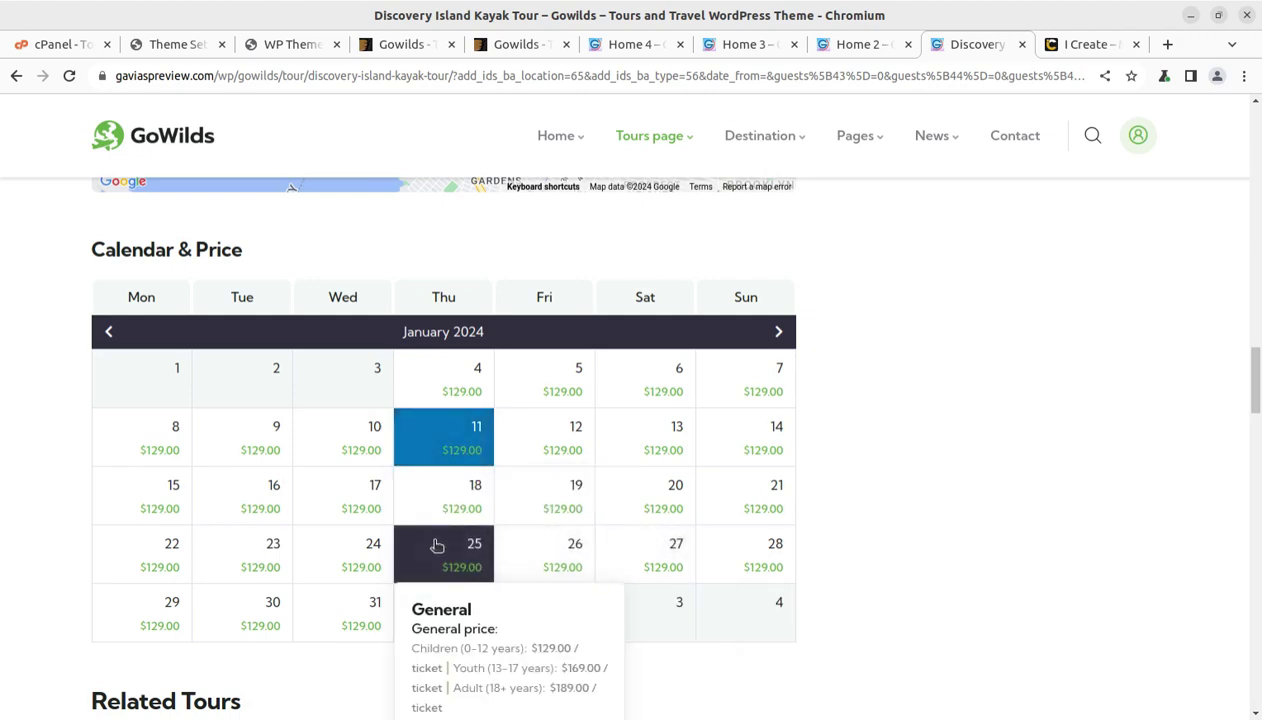
scroll(1022, 450, "up", 15)
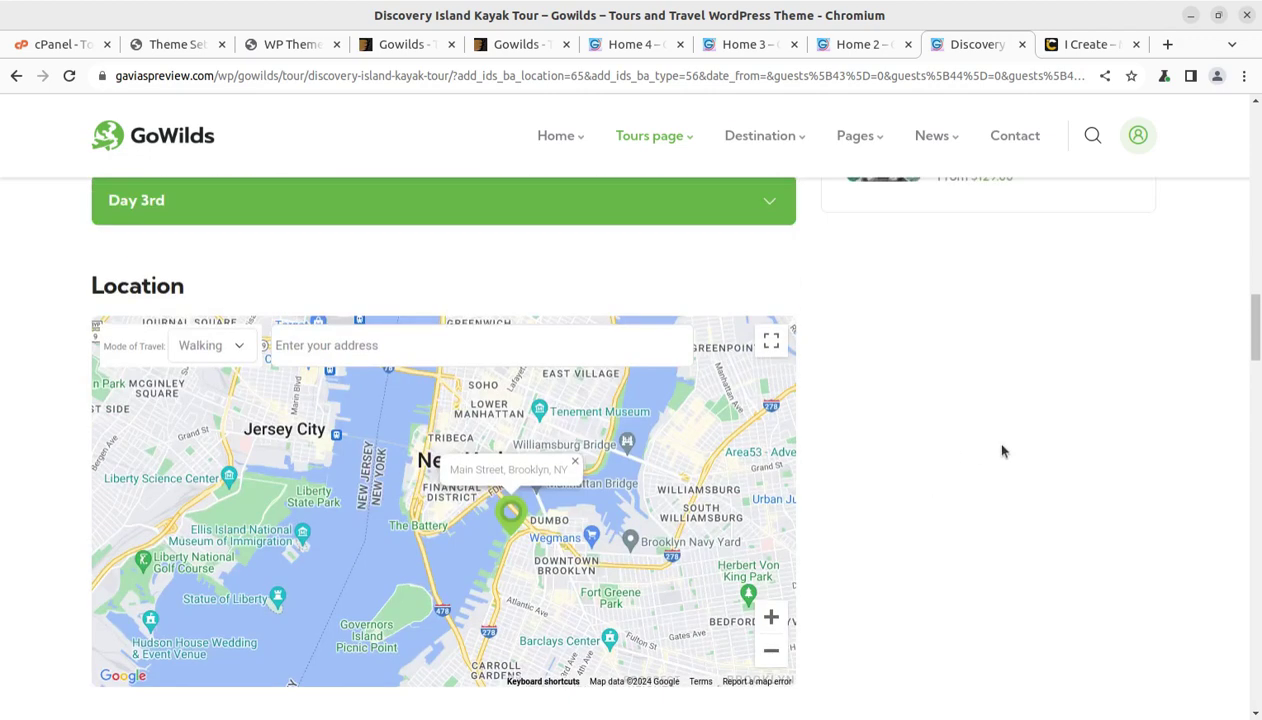
Set the From date to 12 January 2024 and book the Discovery Island Kayak Tour.
scroll(1029, 451, "up", 5)
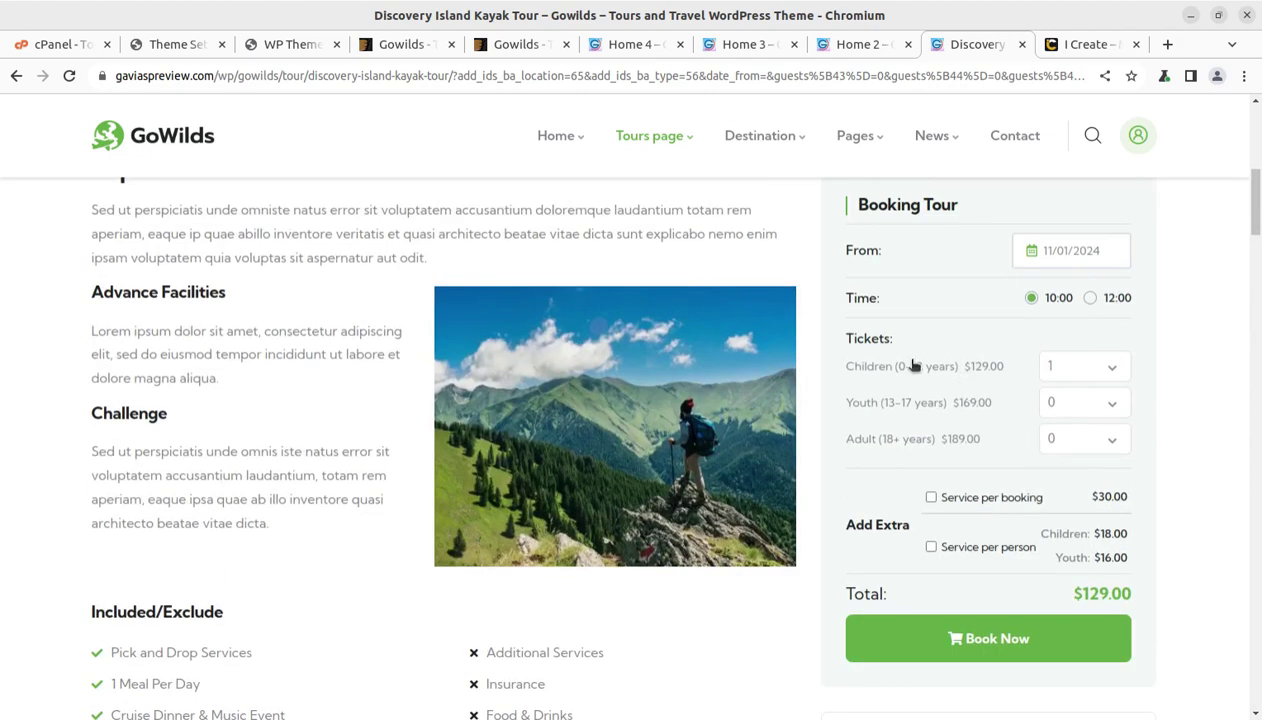
left_click(1050, 252)
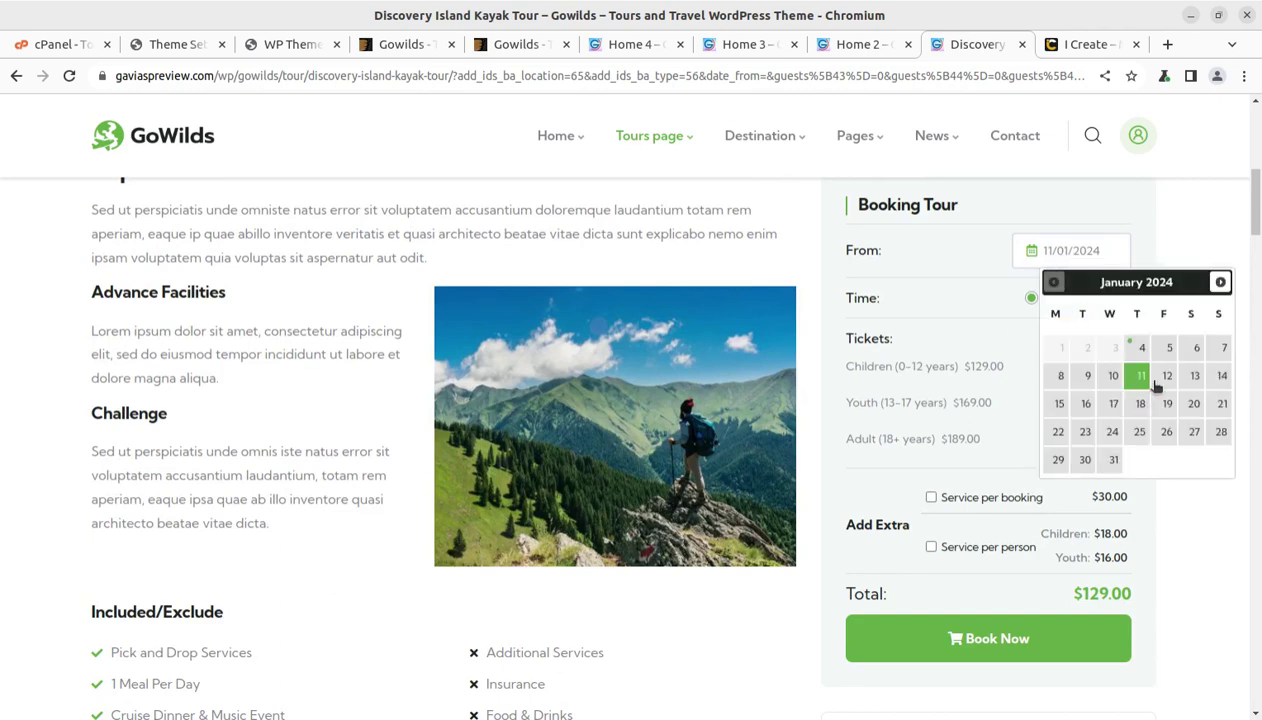
left_click(1138, 378)
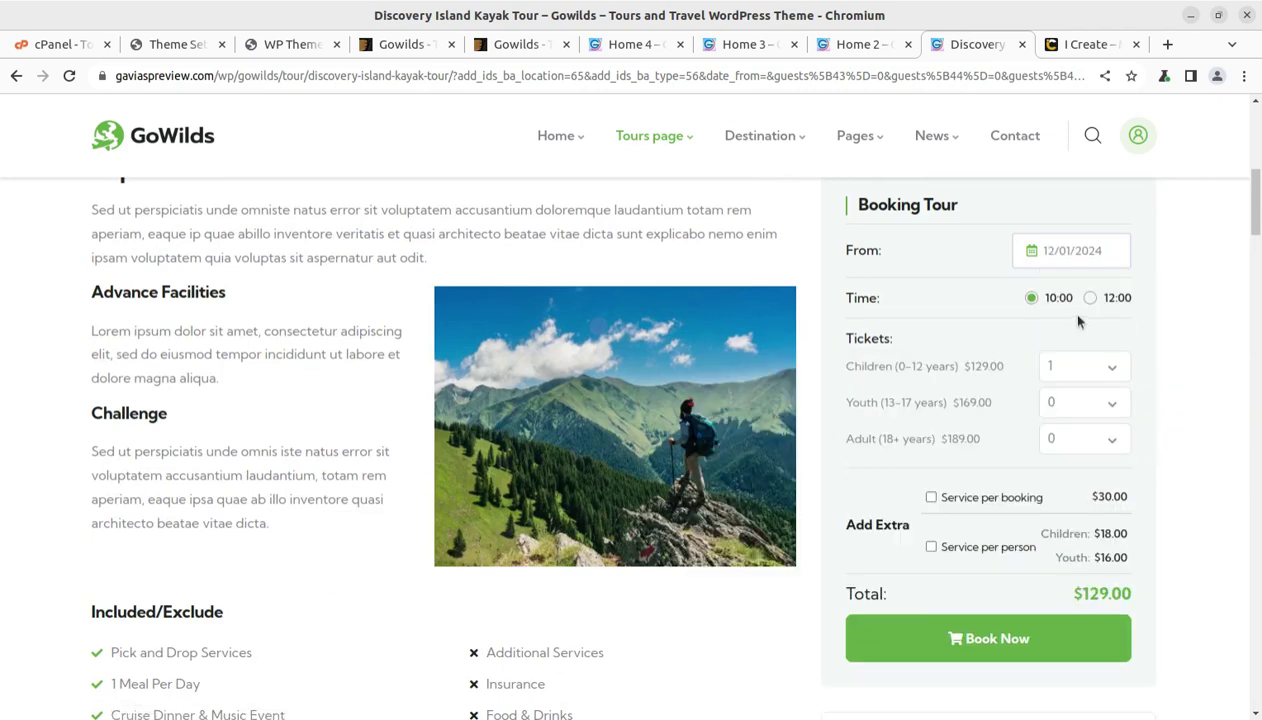
left_click(977, 651)
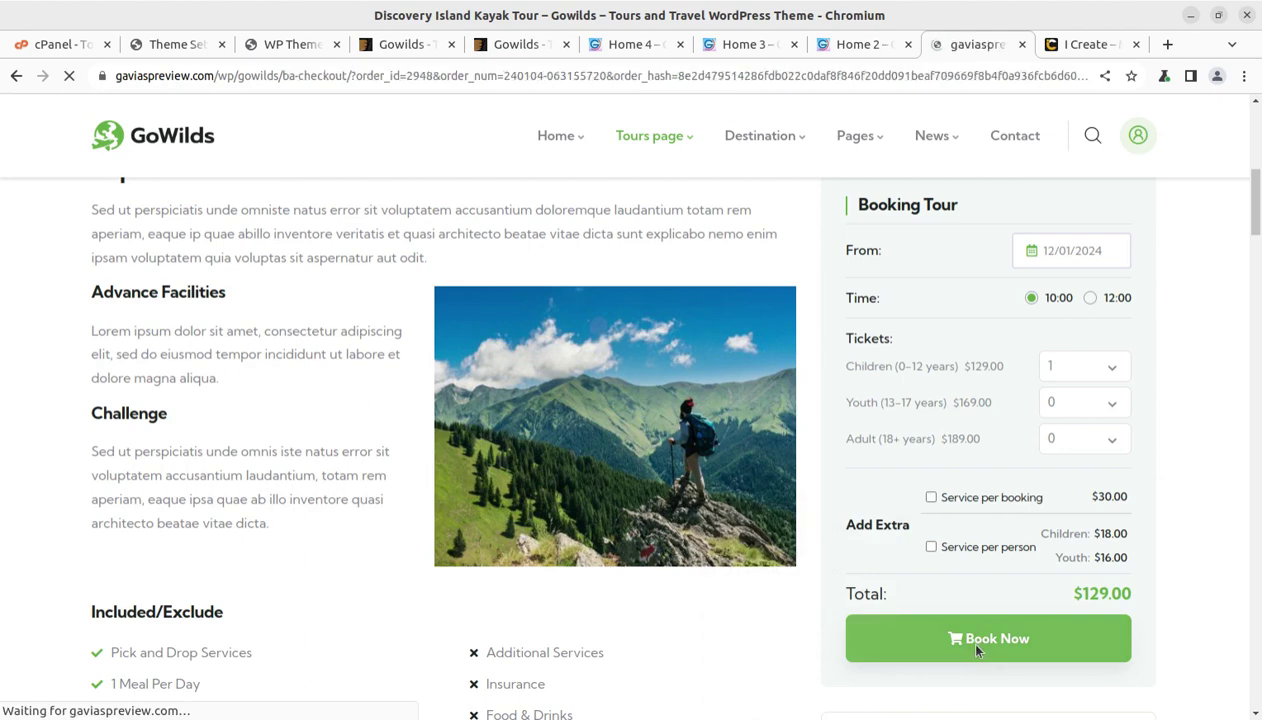
Review the BA Checkout order for January 12, 2024, showing $129.00 due.
scroll(366, 540, "down", 3)
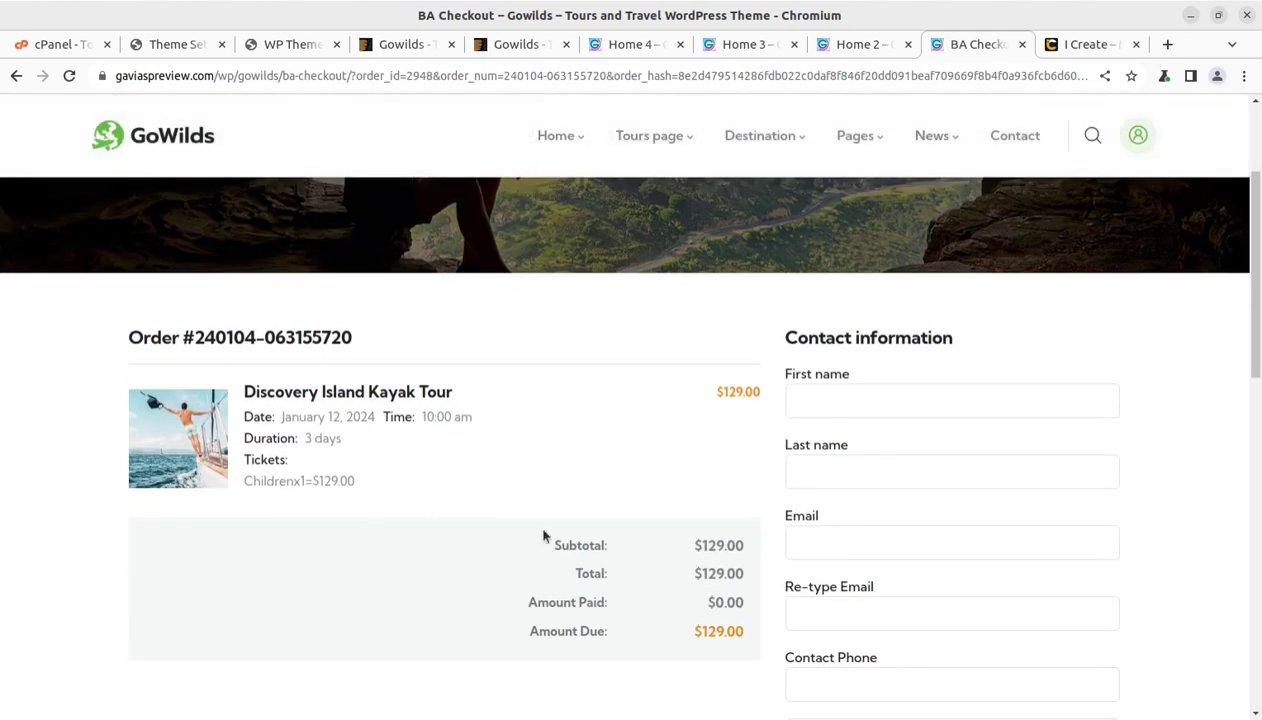
scroll(396, 438, "down", 2)
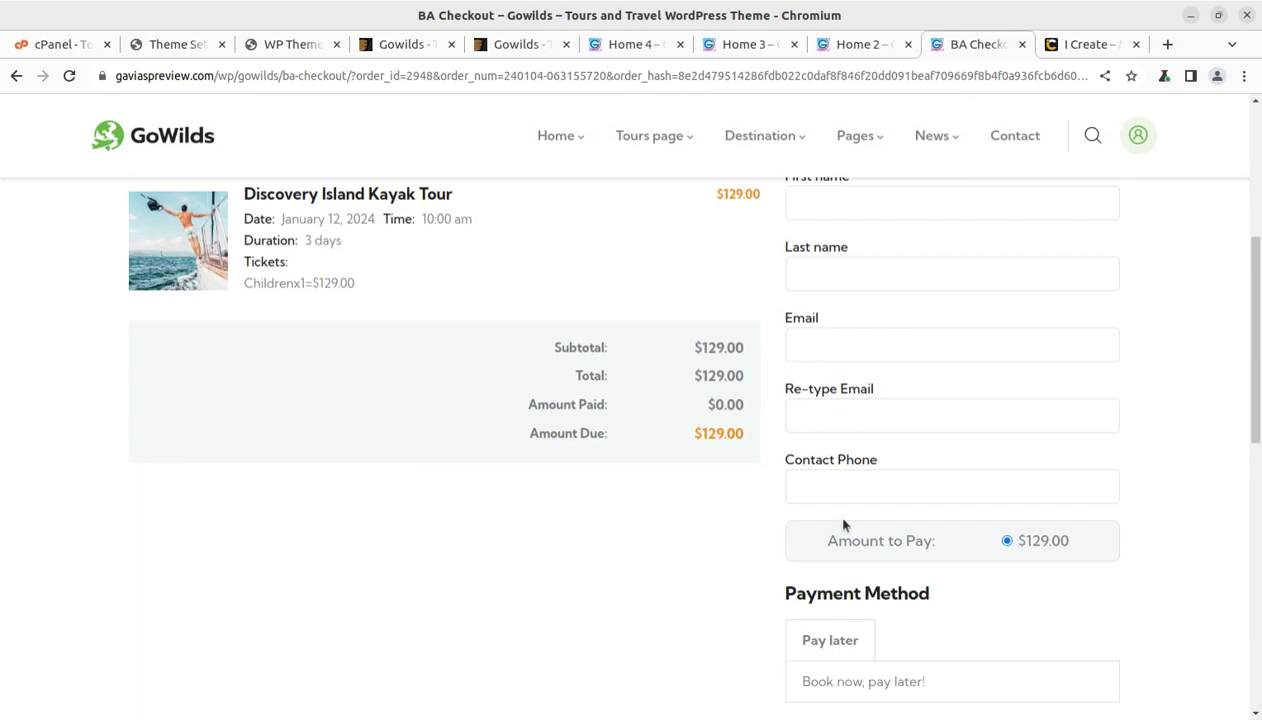
scroll(884, 594, "down", 2)
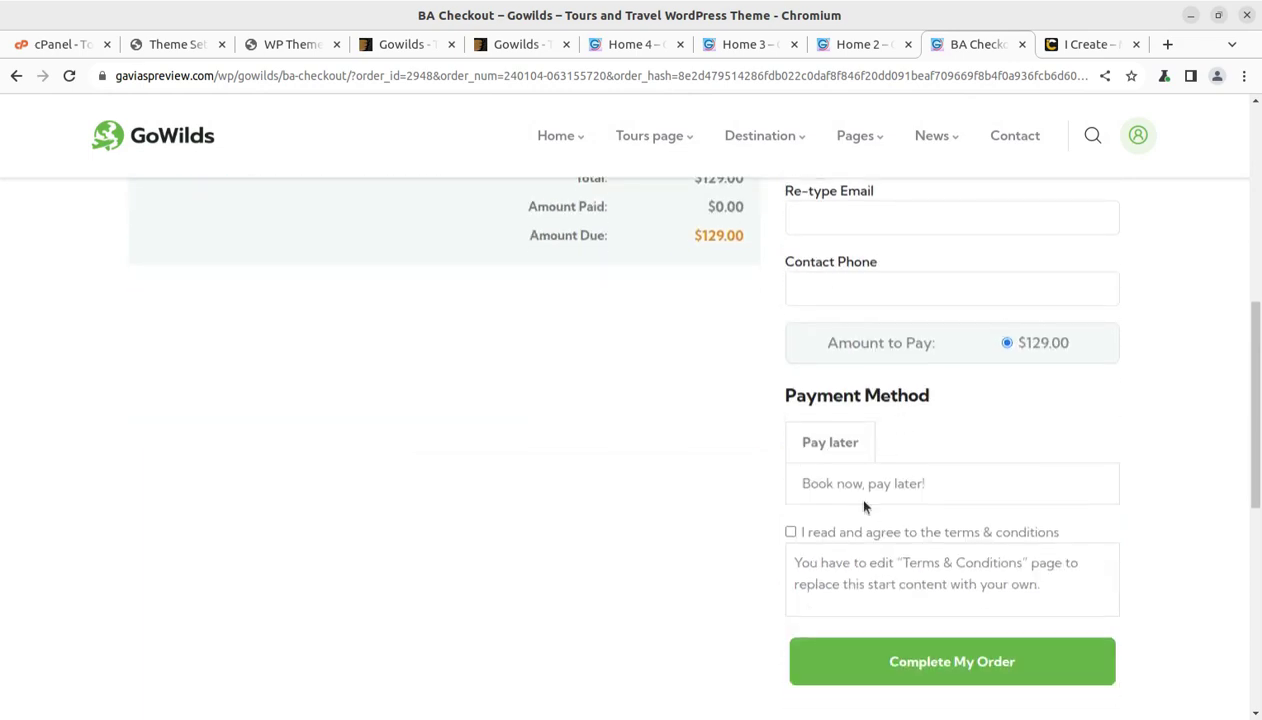
scroll(833, 573, "up", 5)
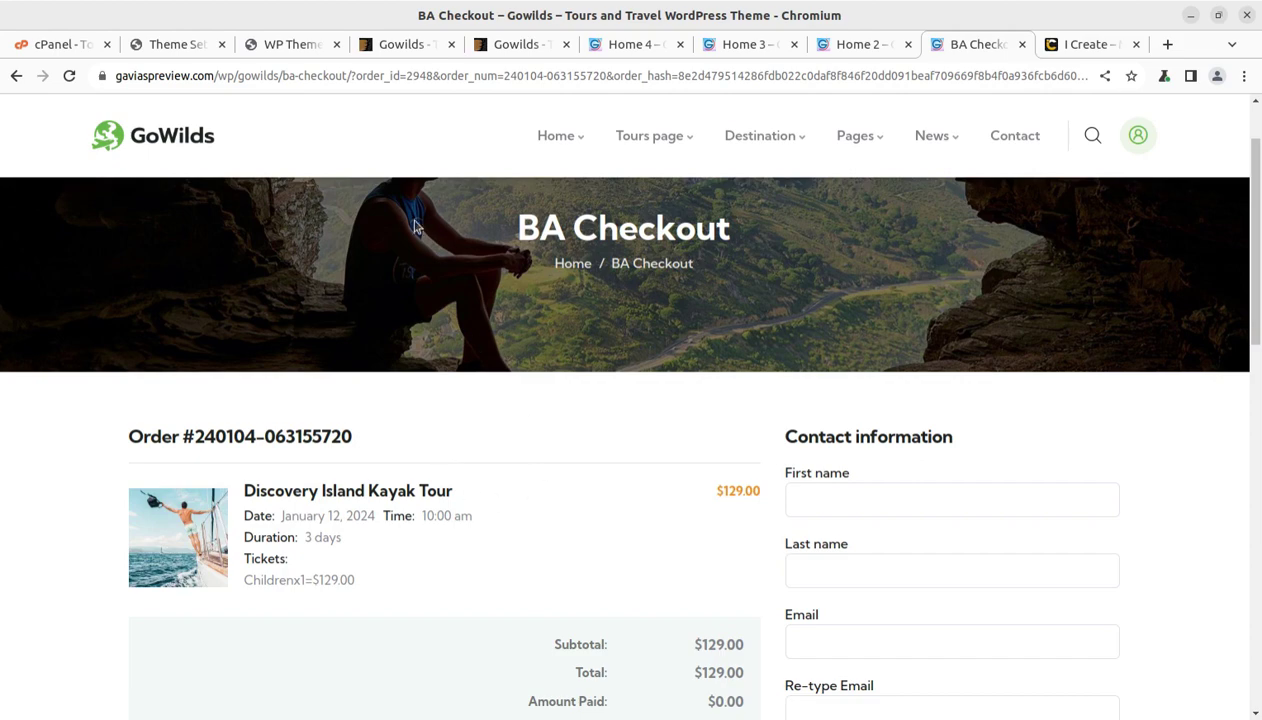
Scroll through the Home 3 demo page layout.
left_click(745, 46)
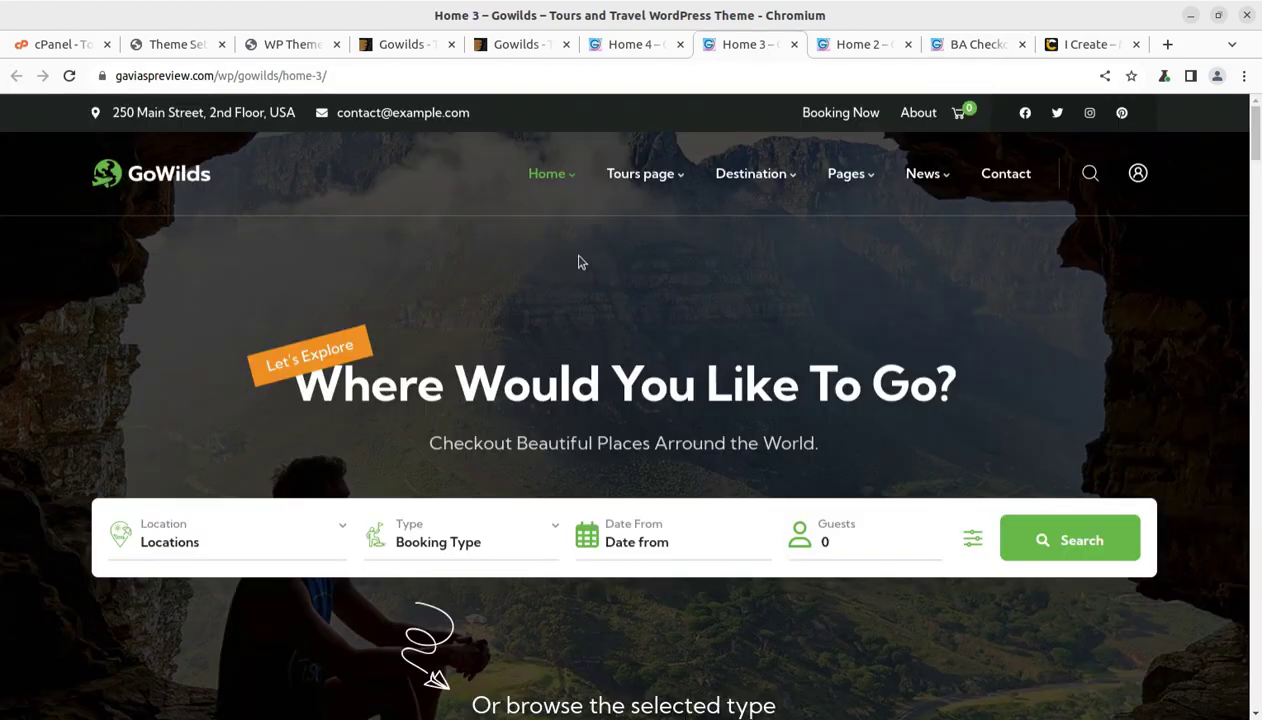
scroll(700, 540, "down", 5)
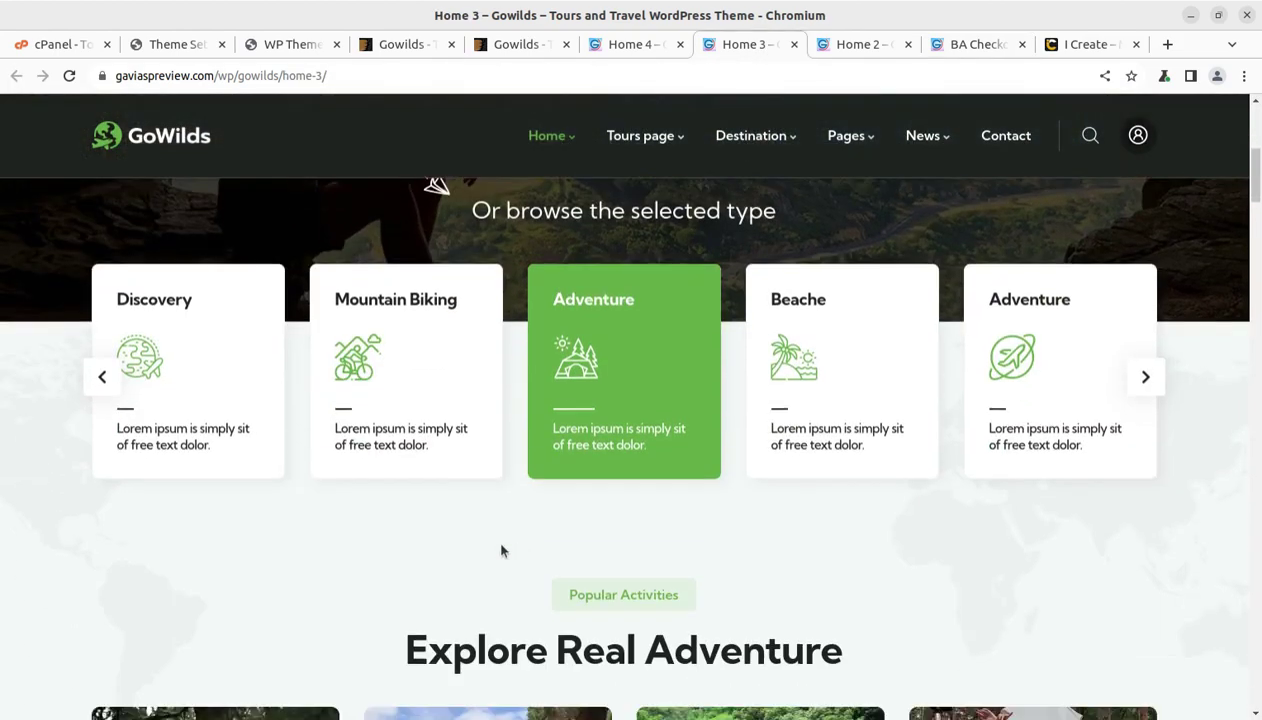
scroll(267, 452, "up", 3)
scroll(267, 452, "up", 1)
scroll(634, 529, "down", 2)
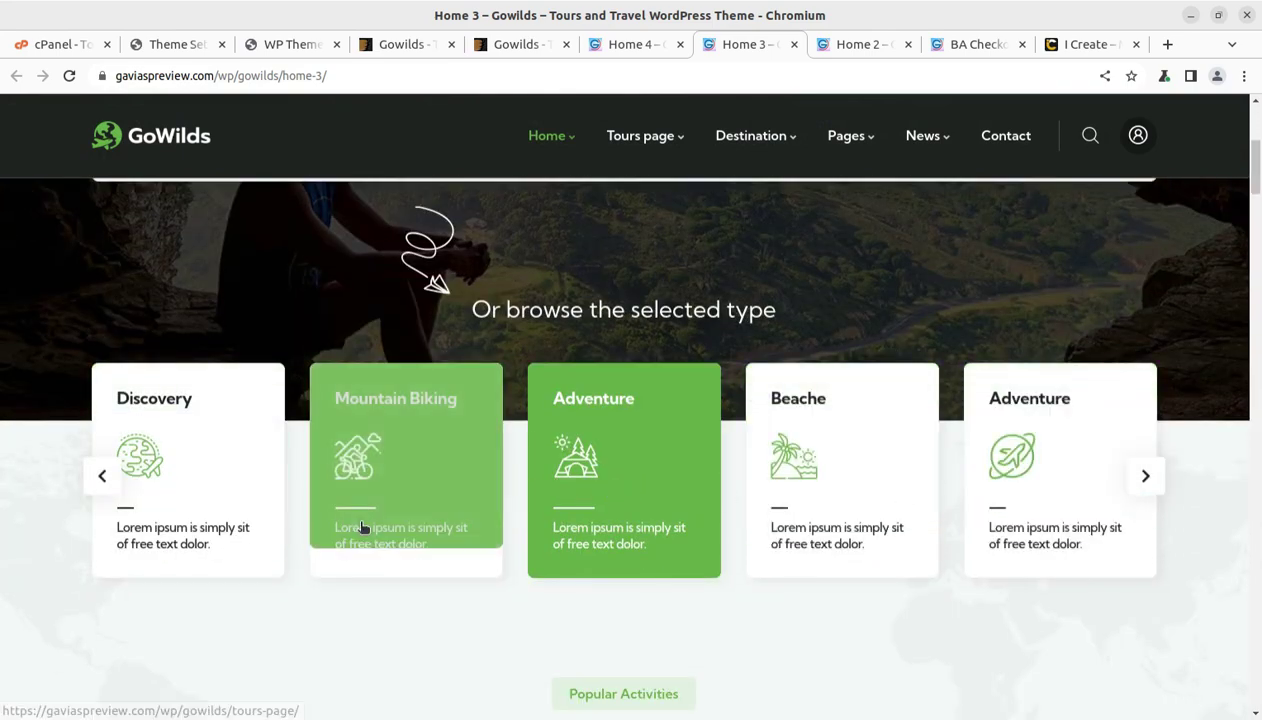
scroll(182, 477, "down", 1)
scroll(182, 477, "down", 8)
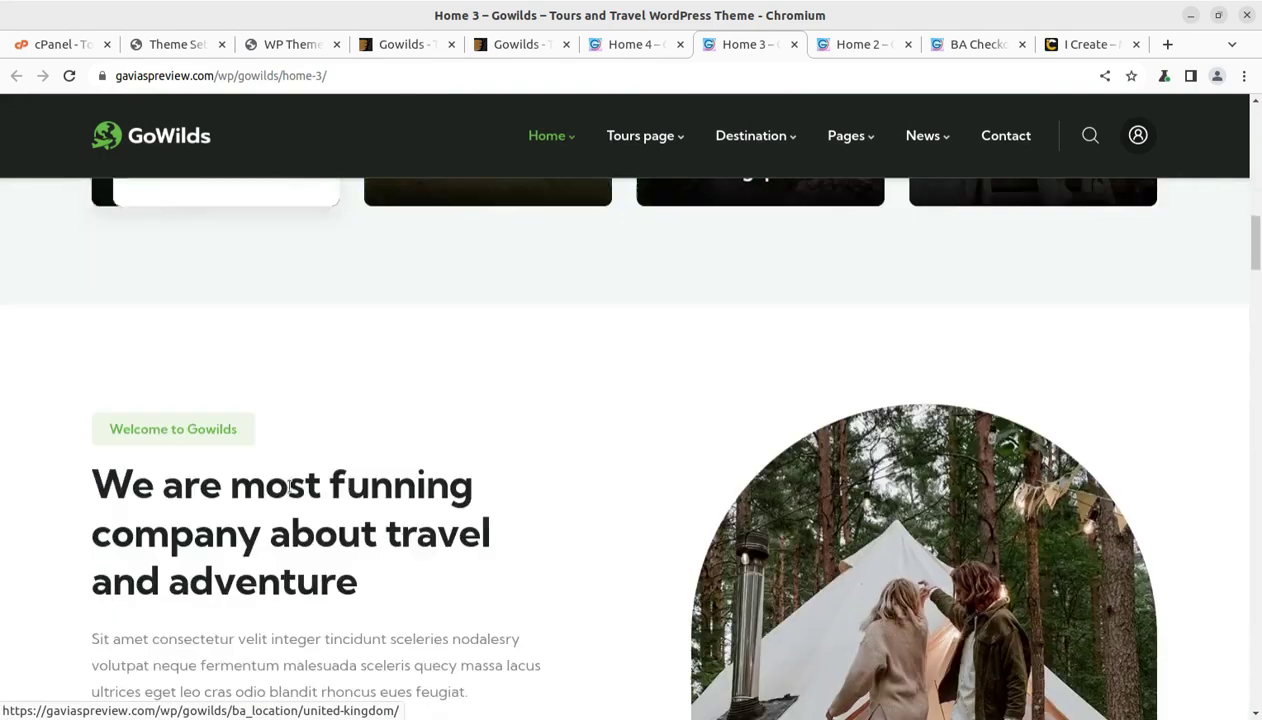
Browse the Home 2 and Home 4 demo pages, then return to the Demo Importer.
left_click(853, 44)
scroll(438, 400, "down", 4)
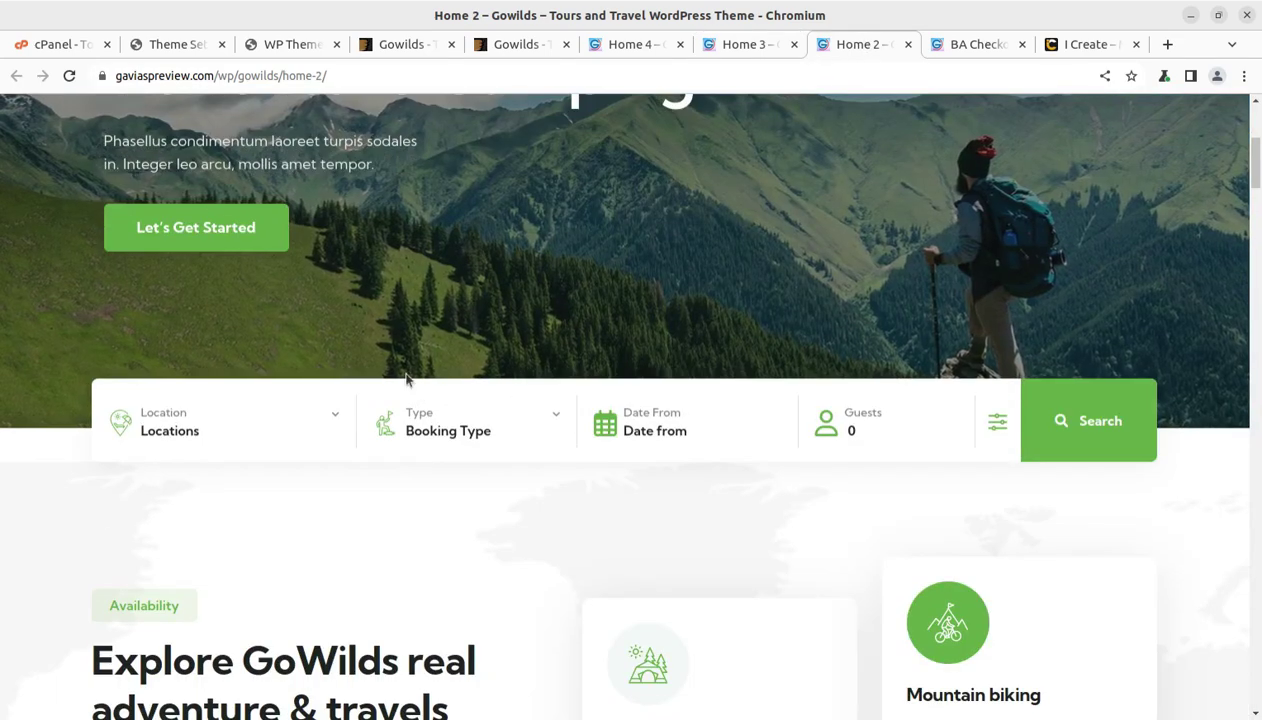
left_click(617, 50)
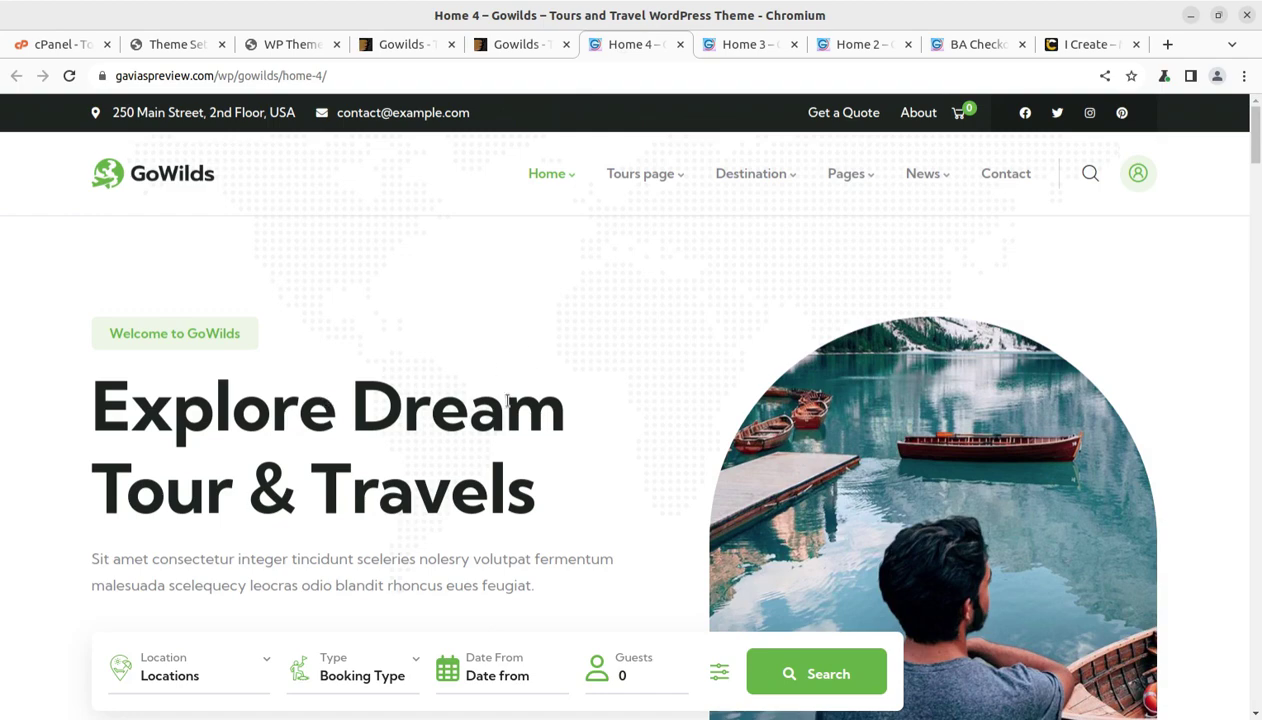
scroll(508, 400, "down", 3)
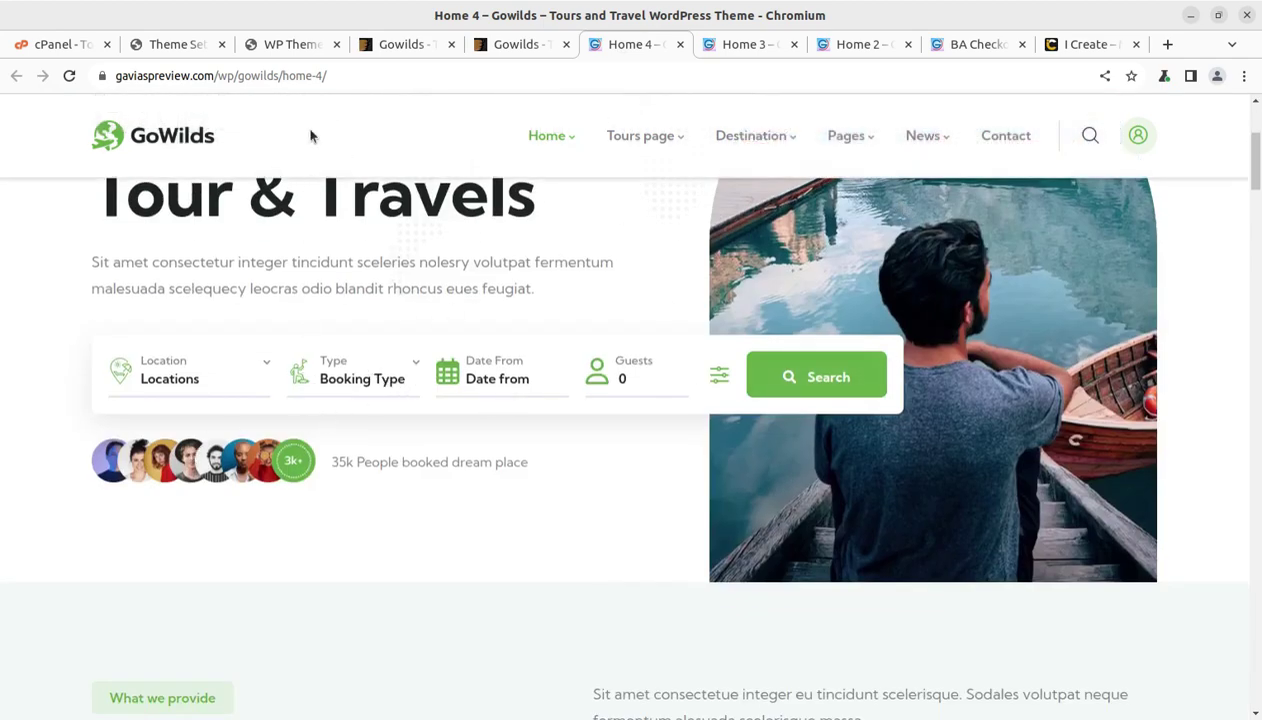
left_click(168, 50)
Check the imported images in a new Media Library tab, then return to the Demo Importer.
mouse_move(432, 436)
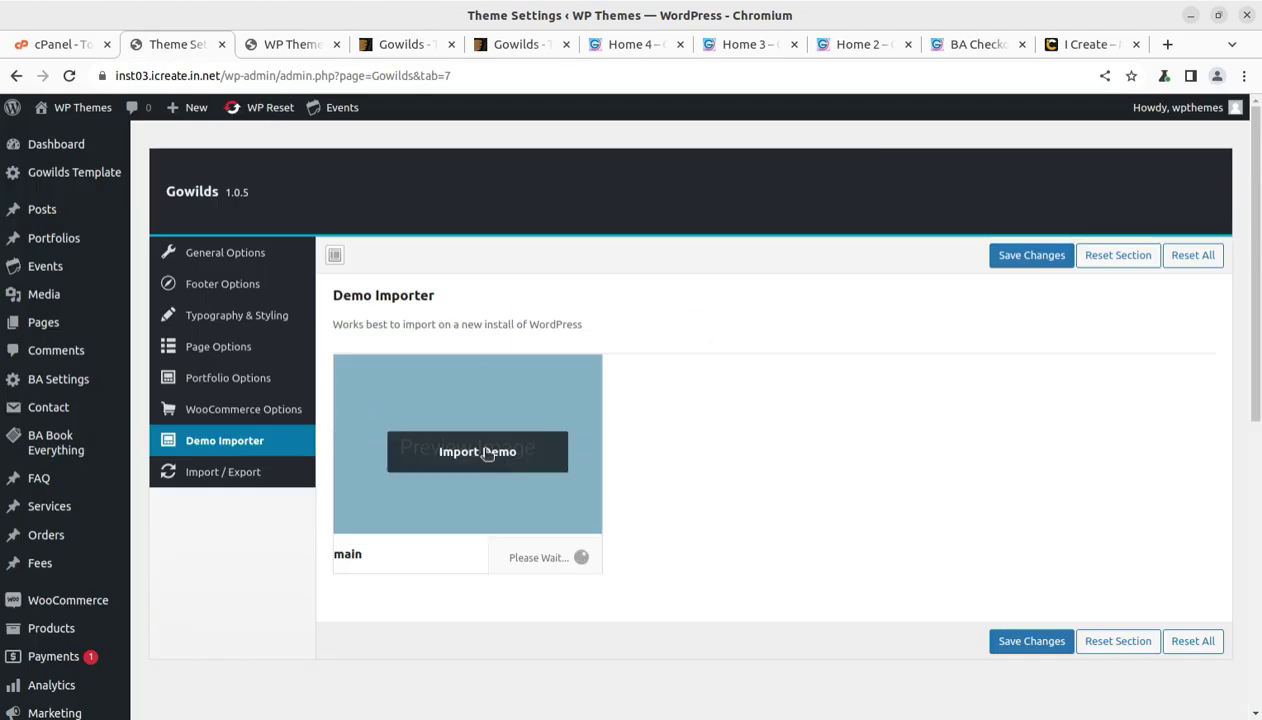
mouse_move(48, 291)
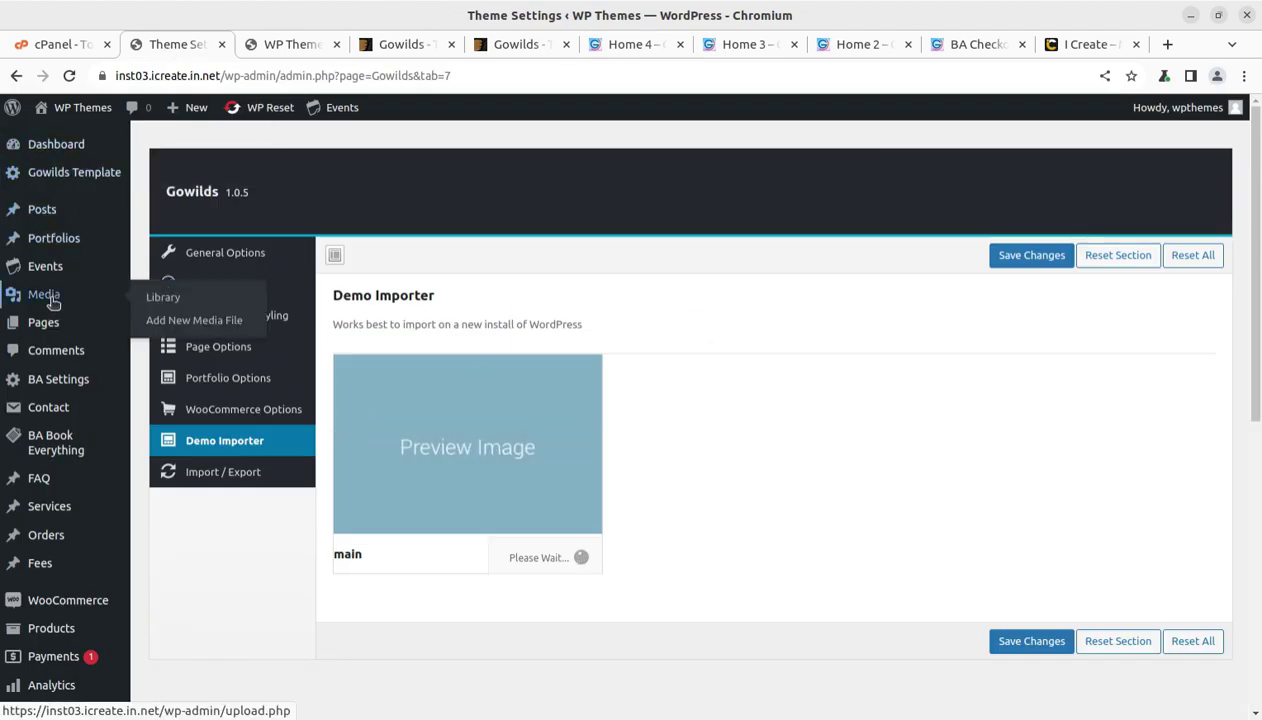
middle_click(166, 303)
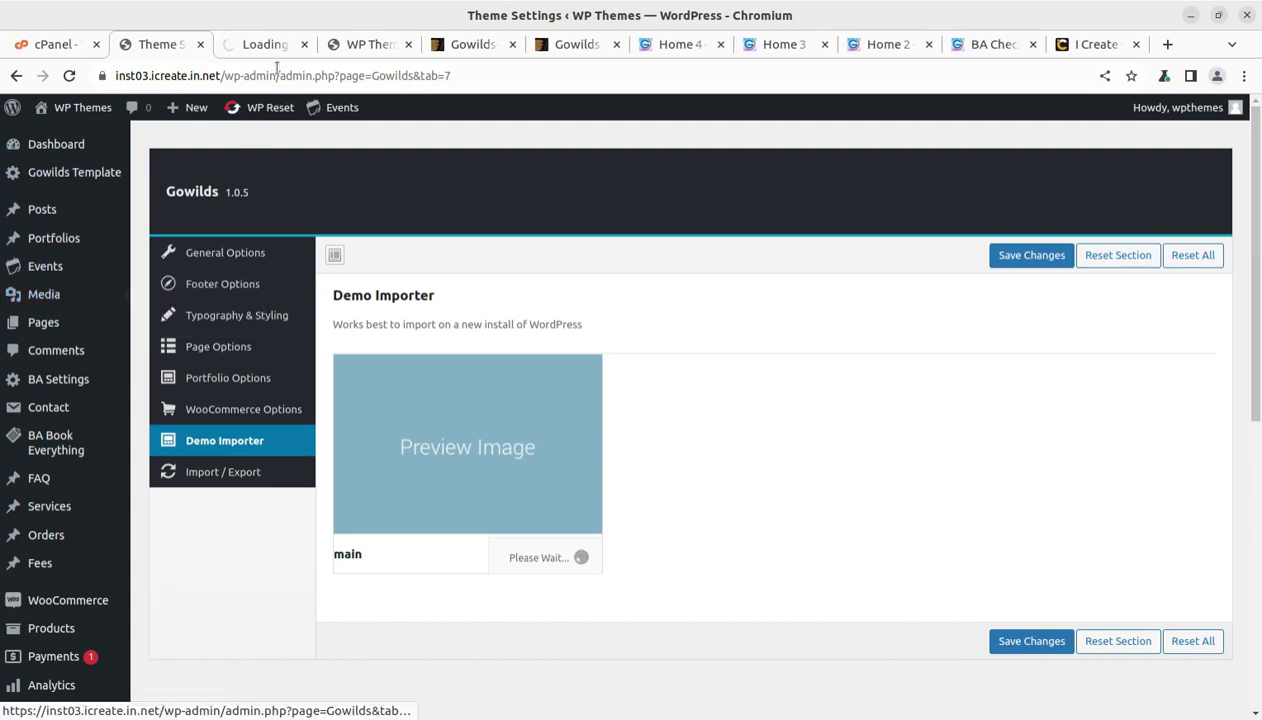
key("ctrl+Tab")
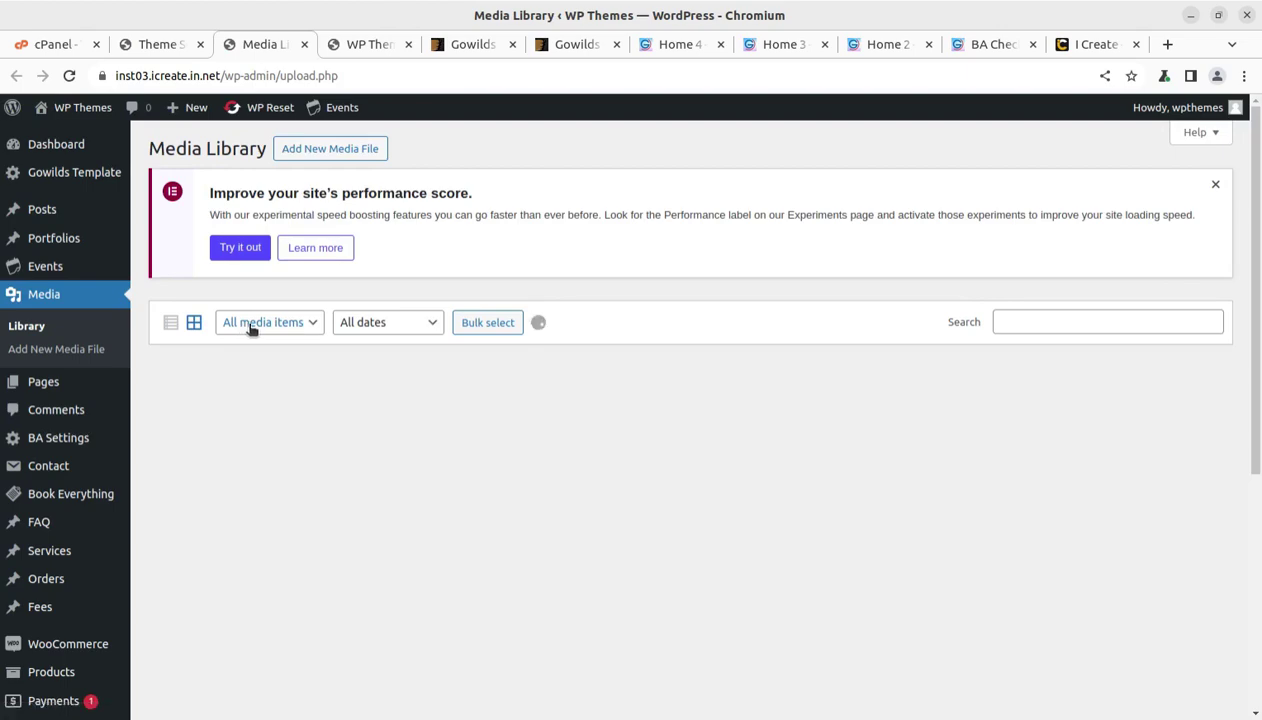
scroll(224, 291, "down", 2)
scroll(224, 291, "down", 7)
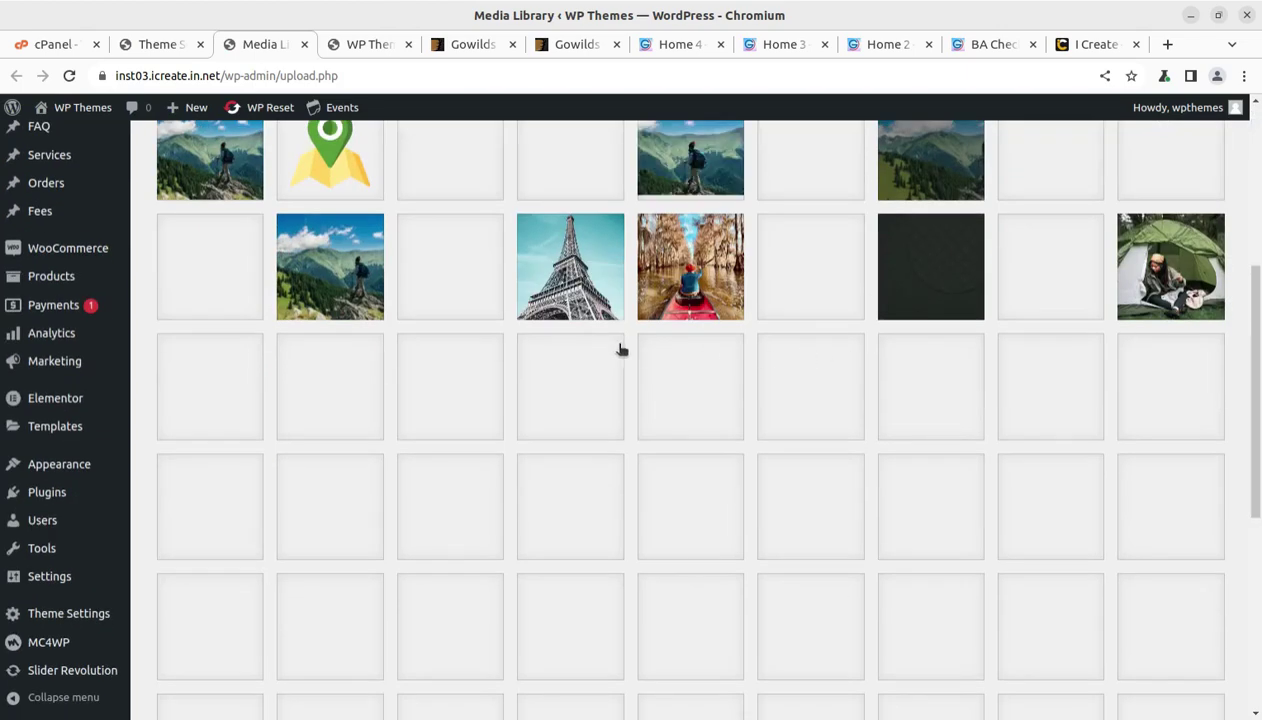
scroll(366, 303, "down", 1)
scroll(366, 303, "up", 3)
scroll(366, 303, "down", 1)
scroll(366, 303, "down", 1)
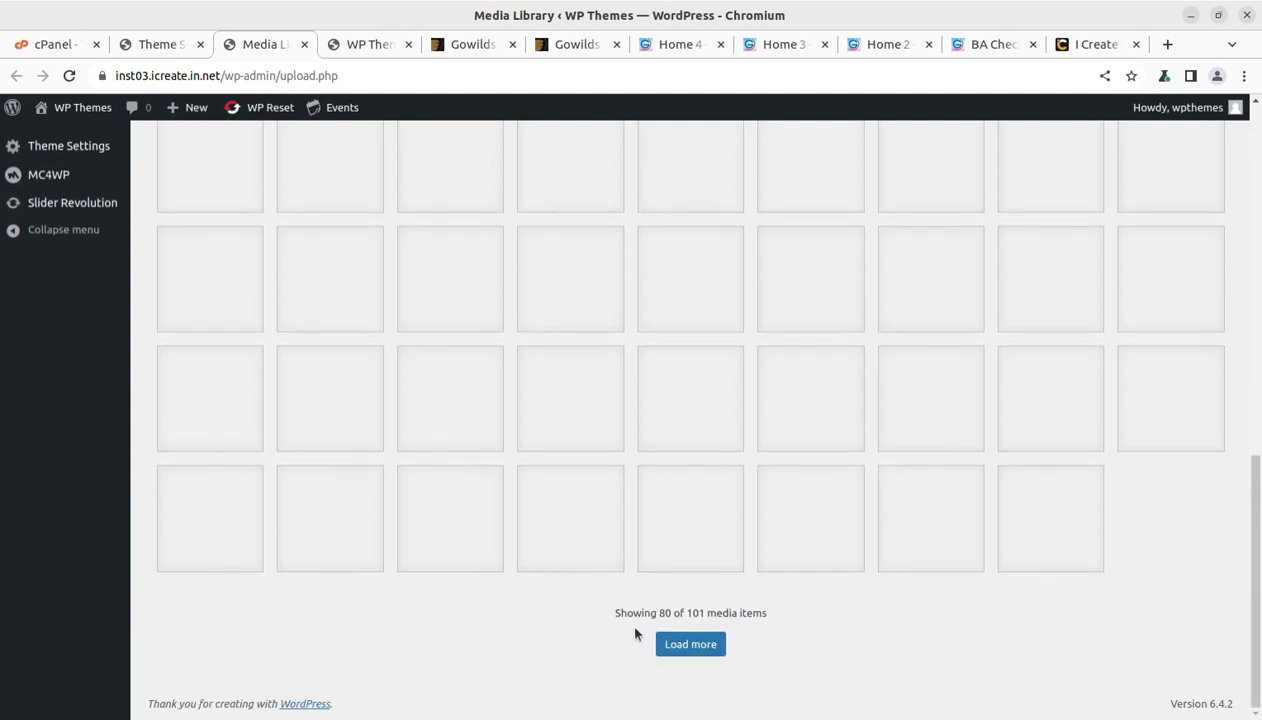
left_click(150, 50)
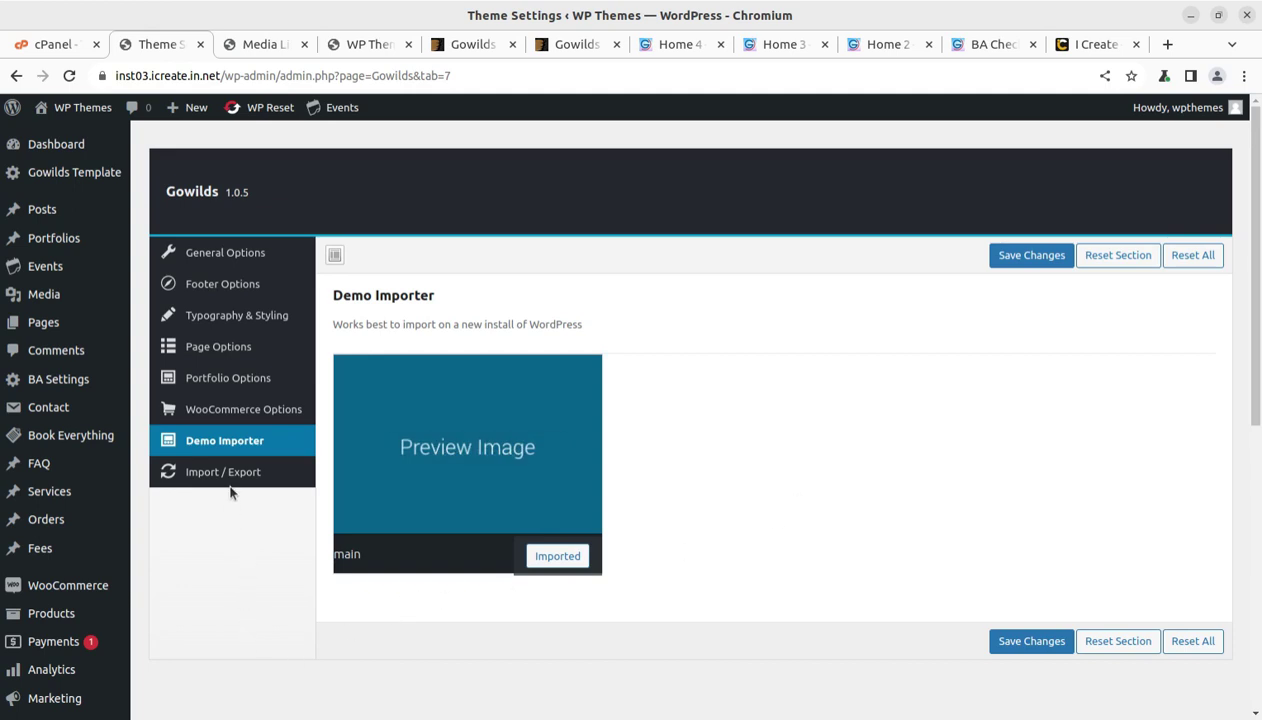
Reload the Media Library to show the newly imported images, then close it.
left_click(255, 50)
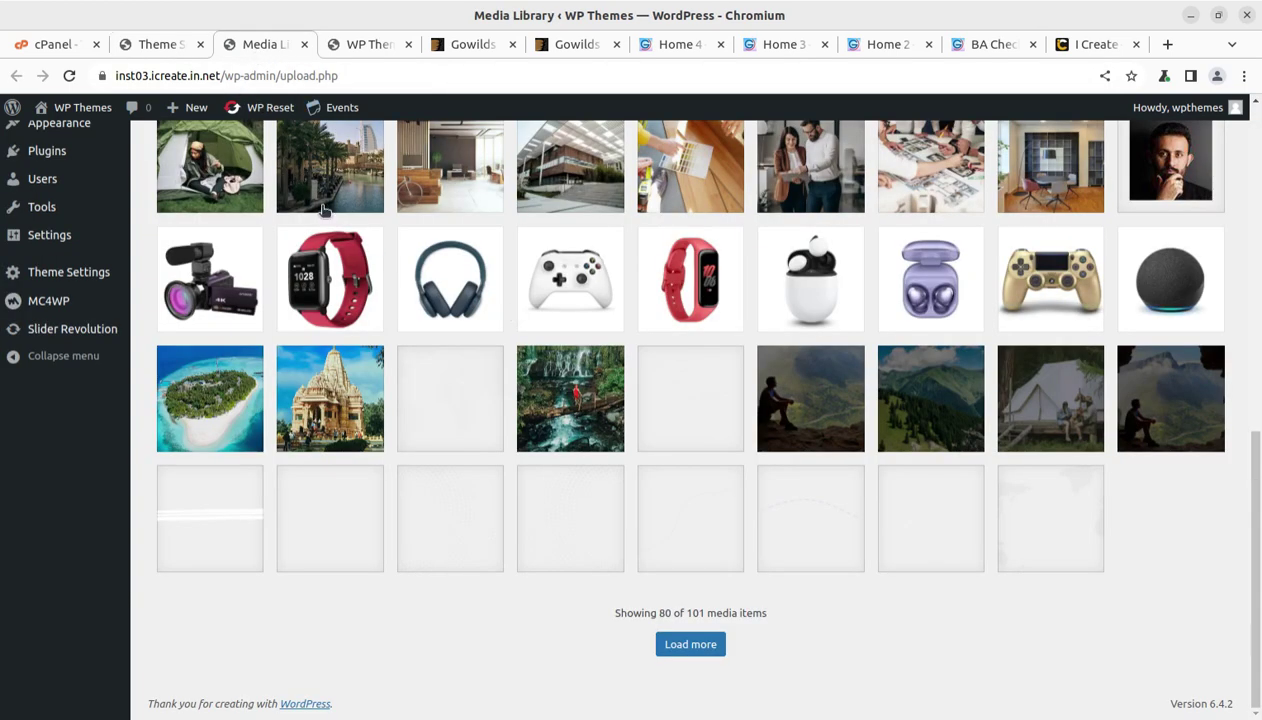
left_click(69, 75)
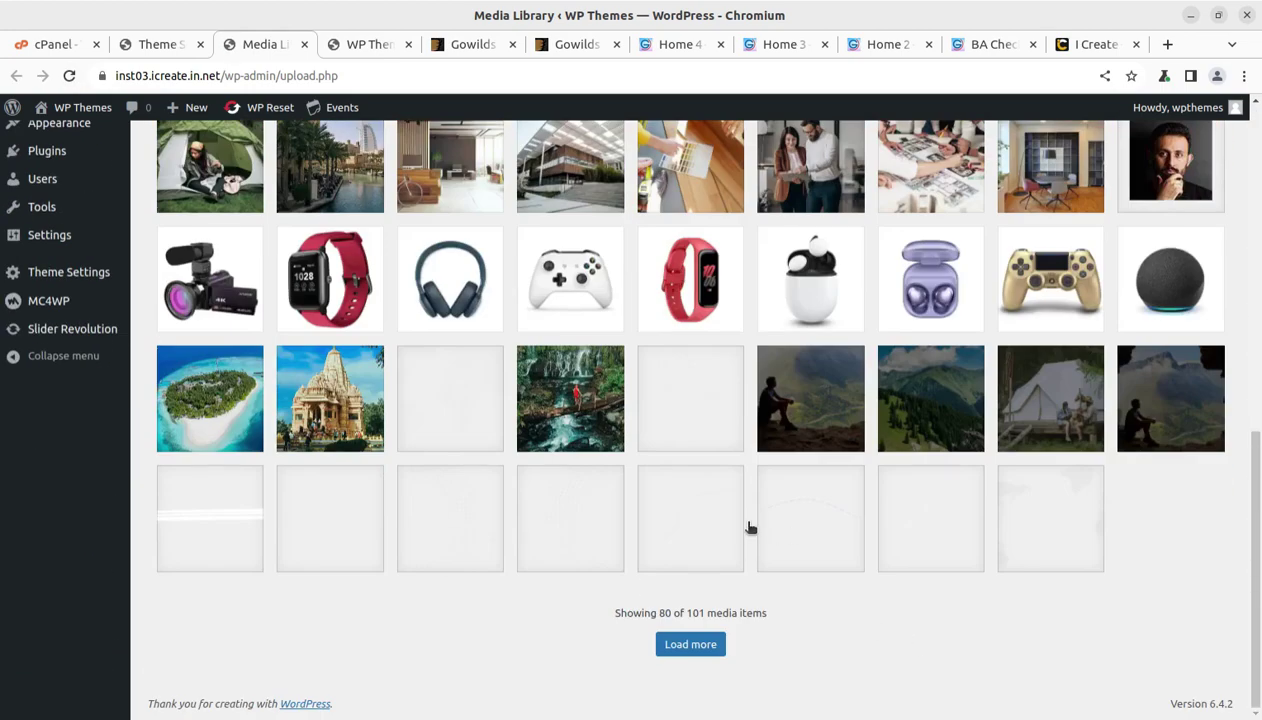
scroll(750, 527, "up", 5)
left_click(302, 45)
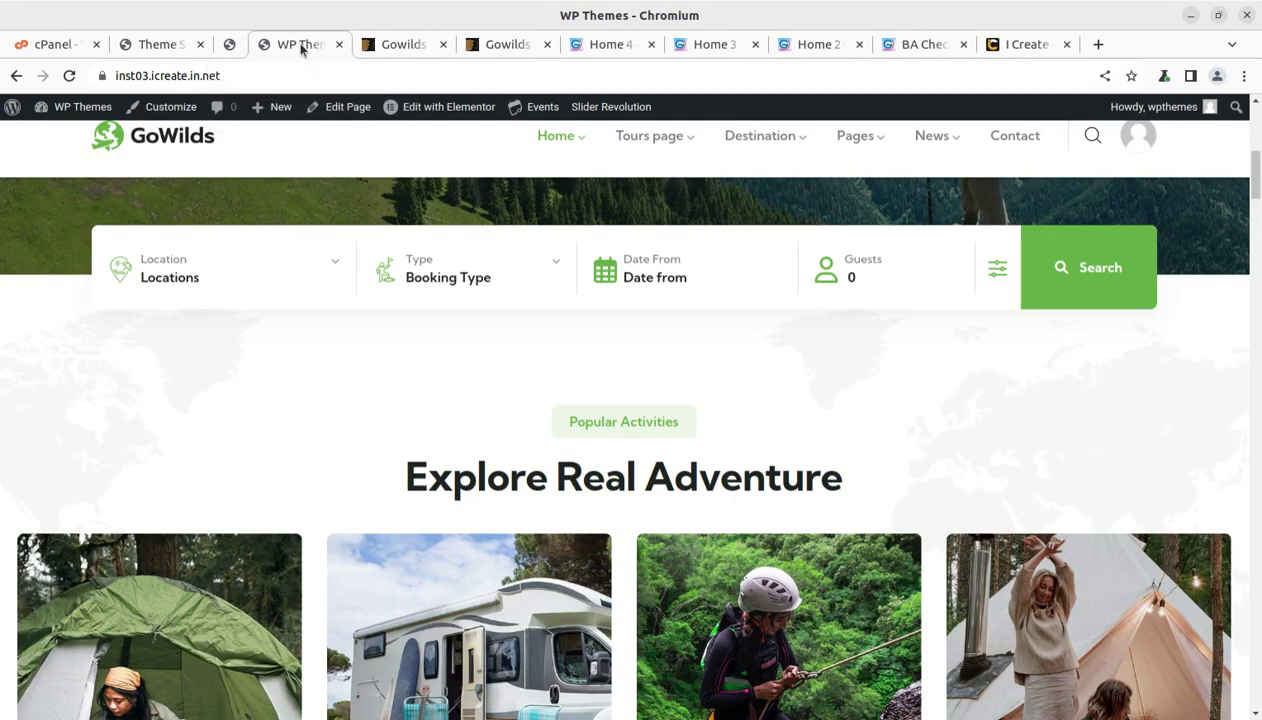
Open the Home 02 demo layout from the Home menu, browse it, and go back.
scroll(250, 360, "up", 5)
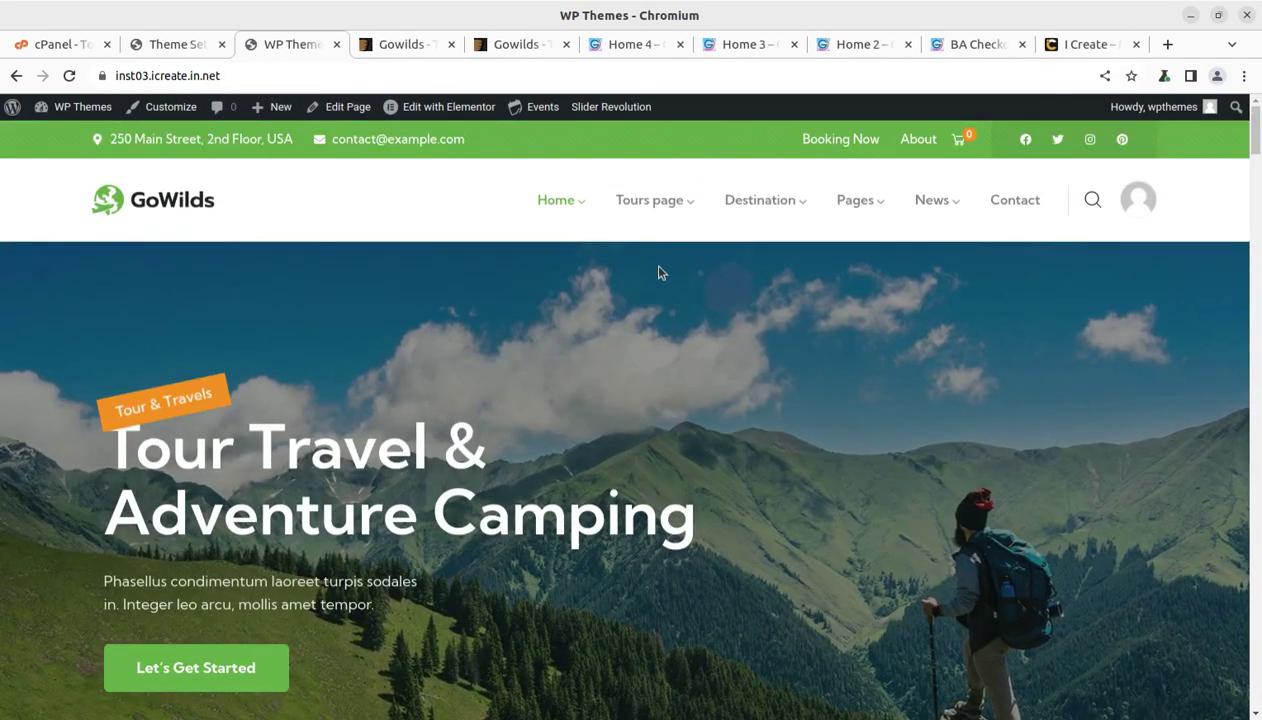
mouse_move(558, 192)
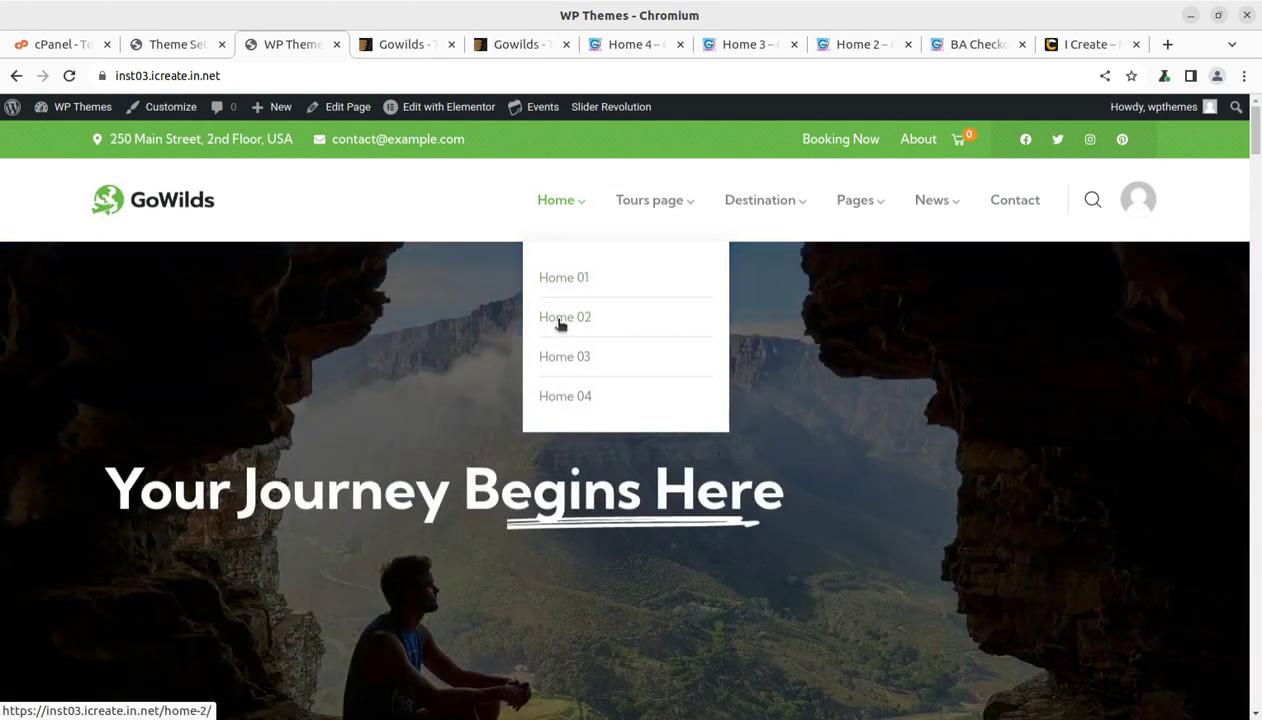
left_click(558, 322)
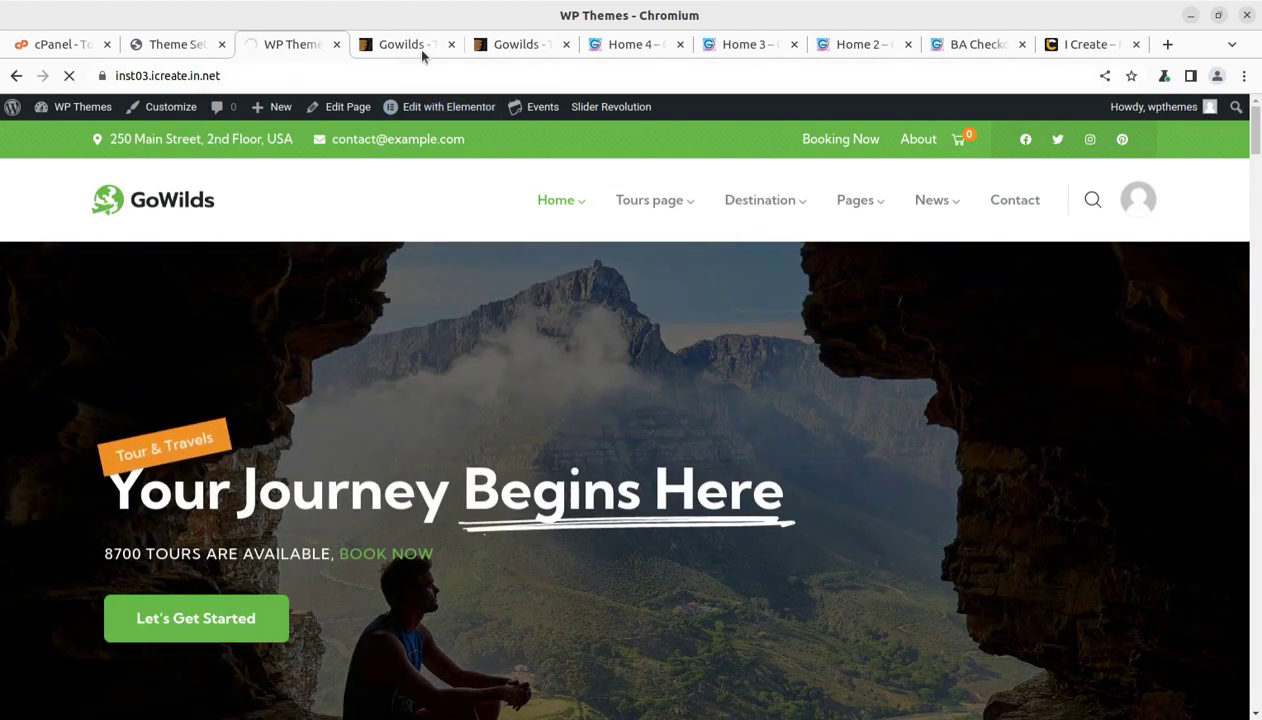
scroll(620, 321, "down", 8)
scroll(630, 331, "down", 6)
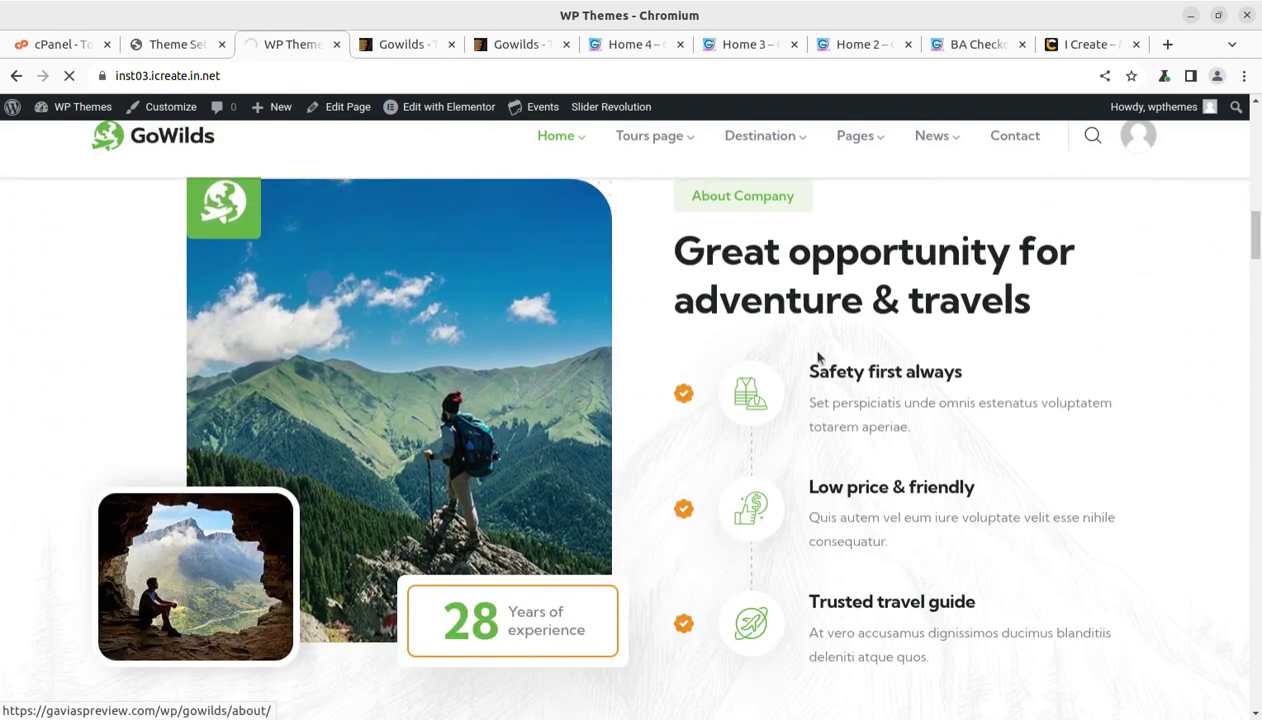
scroll(816, 352, "down", 7)
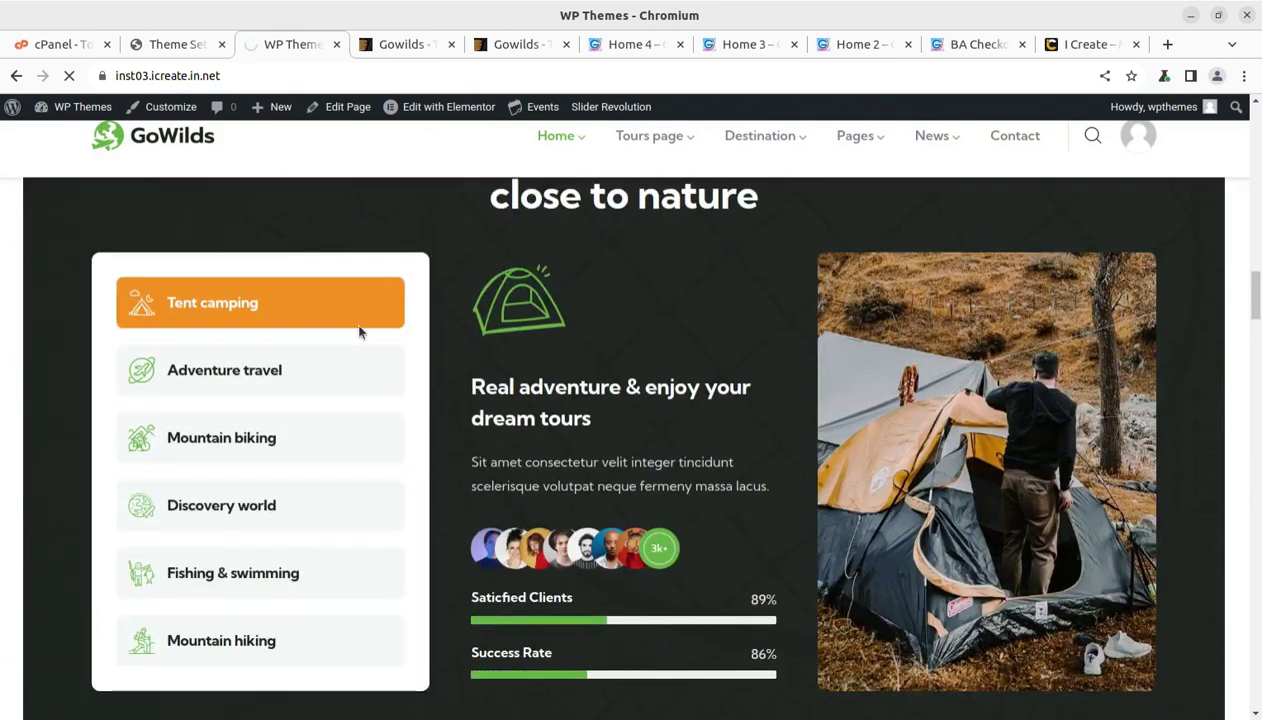
scroll(293, 349, "down", 2)
scroll(245, 278, "up", 2)
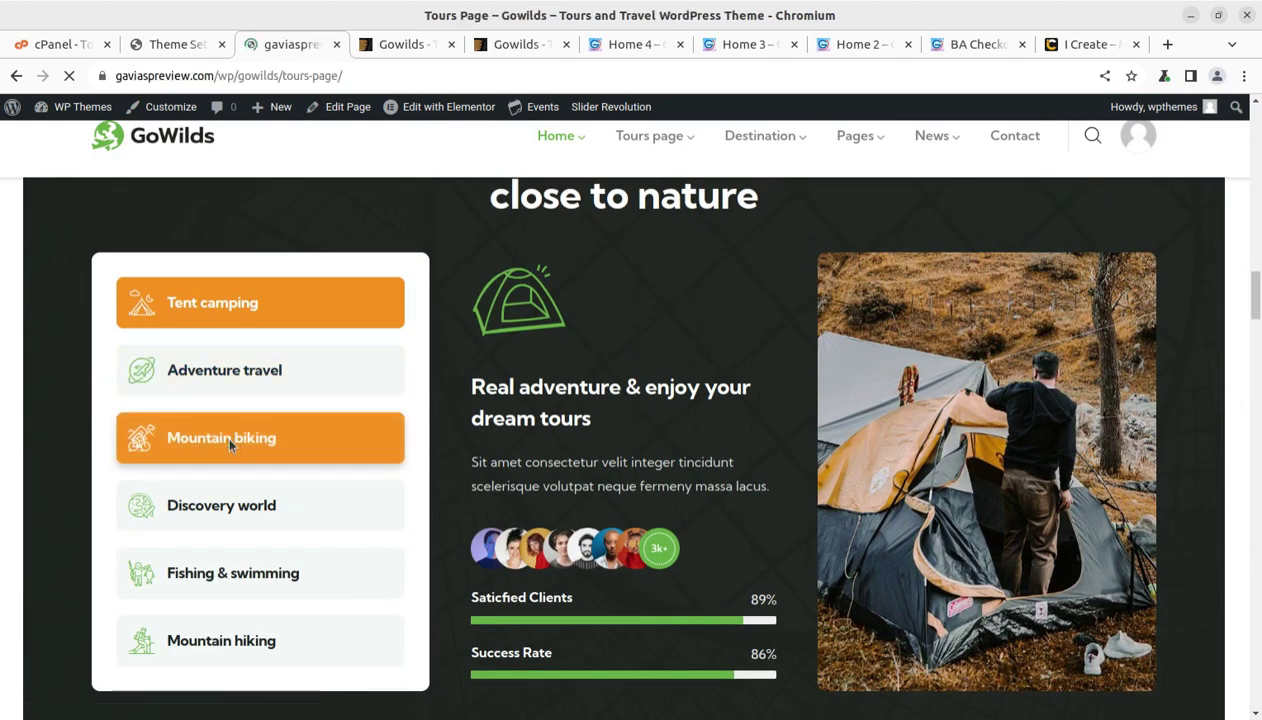
scroll(577, 310, "down", 3)
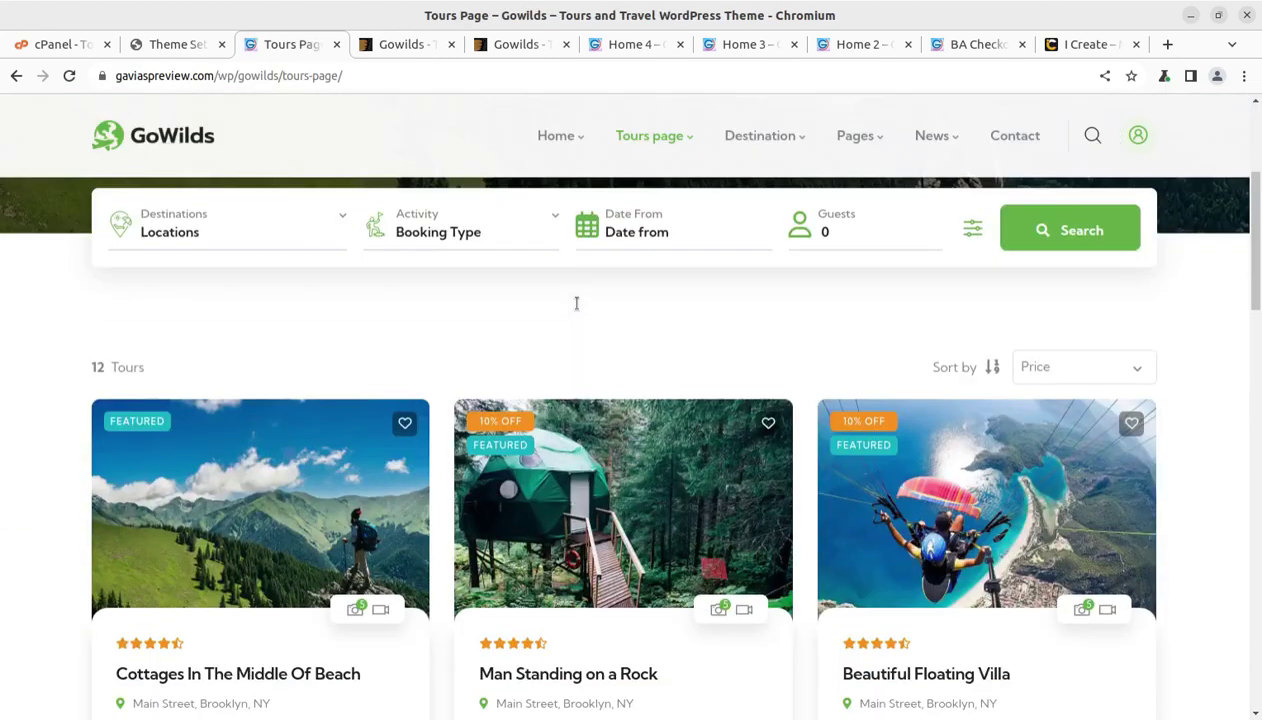
scroll(394, 298, "up", 3)
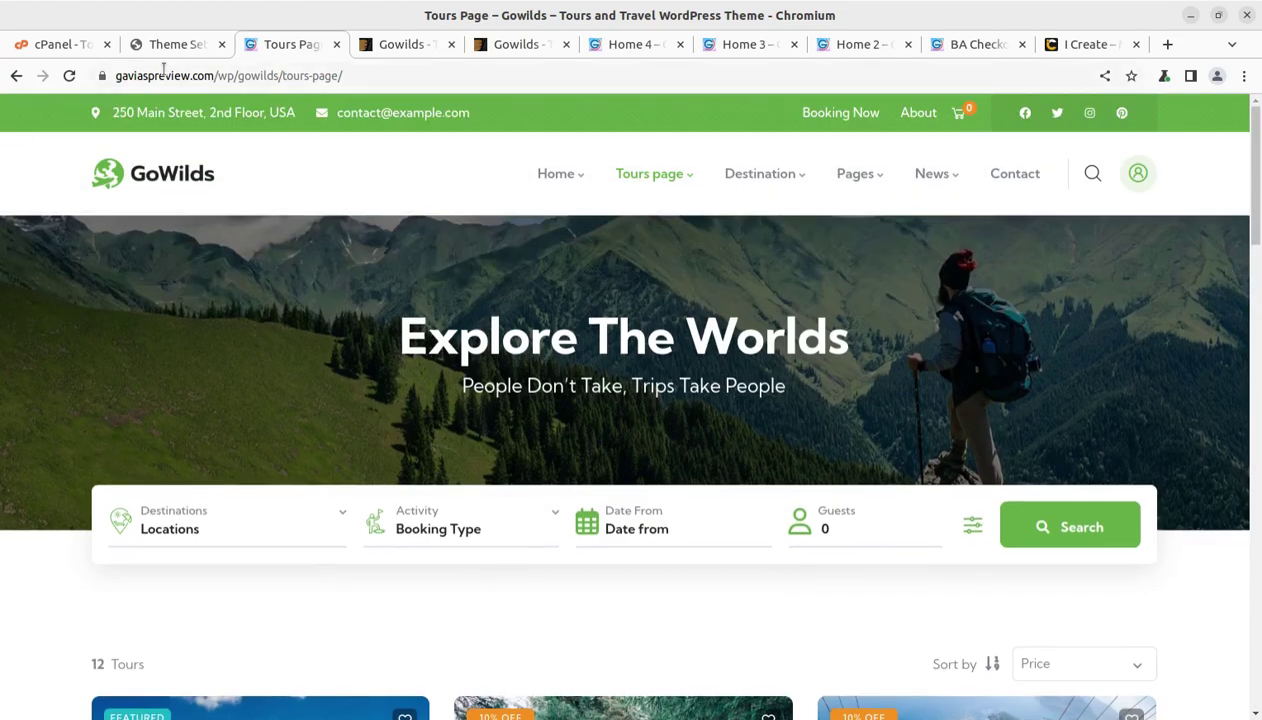
left_click(16, 80)
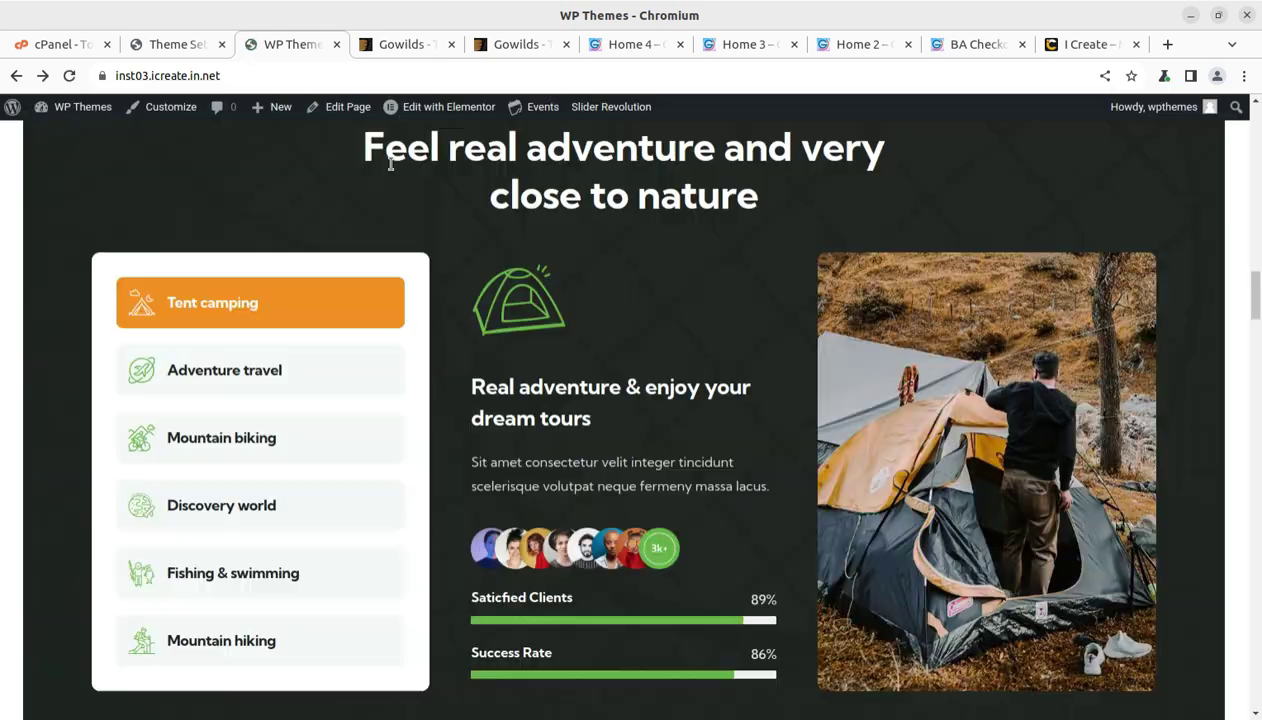
Return to the Gowilds theme settings, where the main demo shows as Imported.
scroll(670, 357, "up", 15)
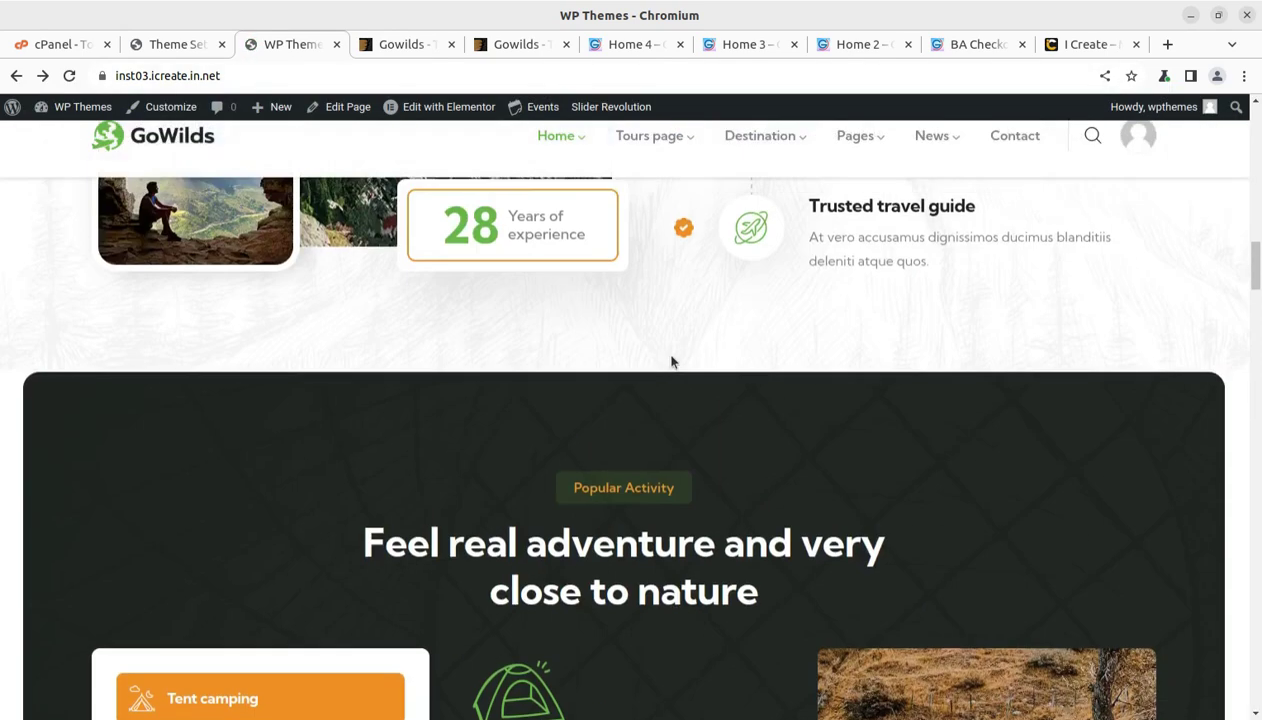
scroll(431, 343, "up", 6)
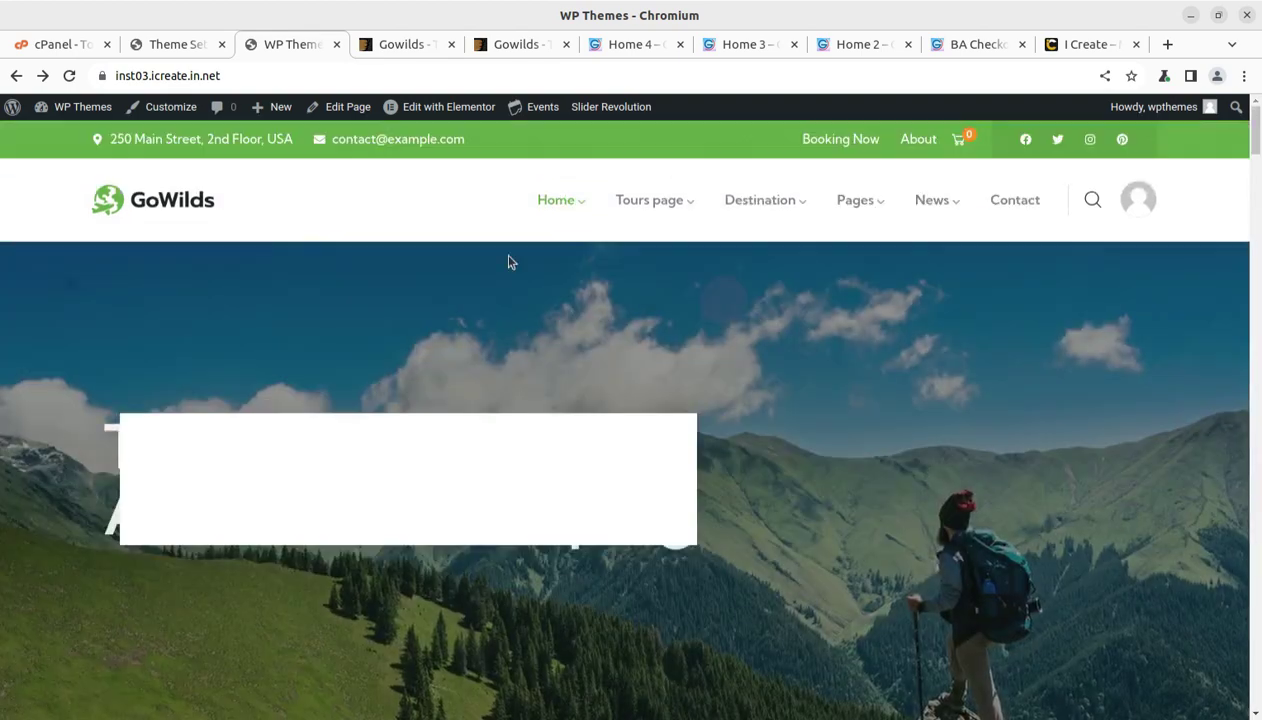
mouse_move(555, 206)
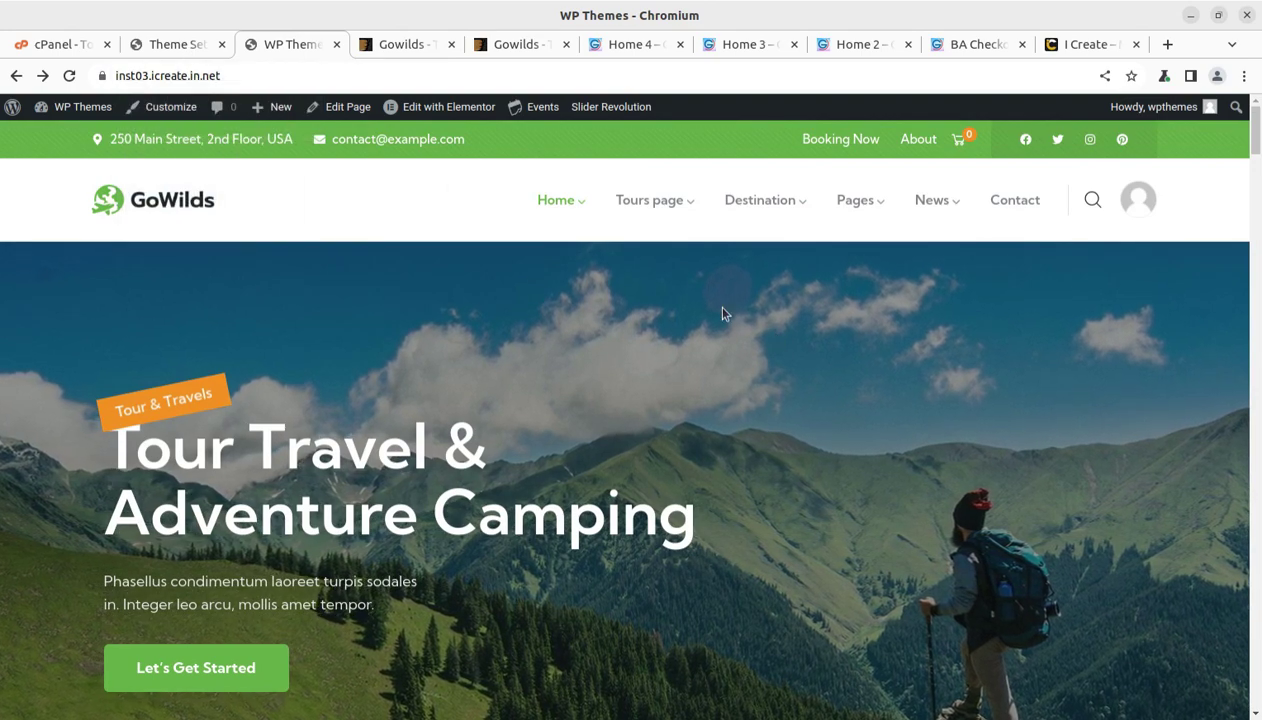
scroll(655, 279, "down", 3)
left_click(174, 44)
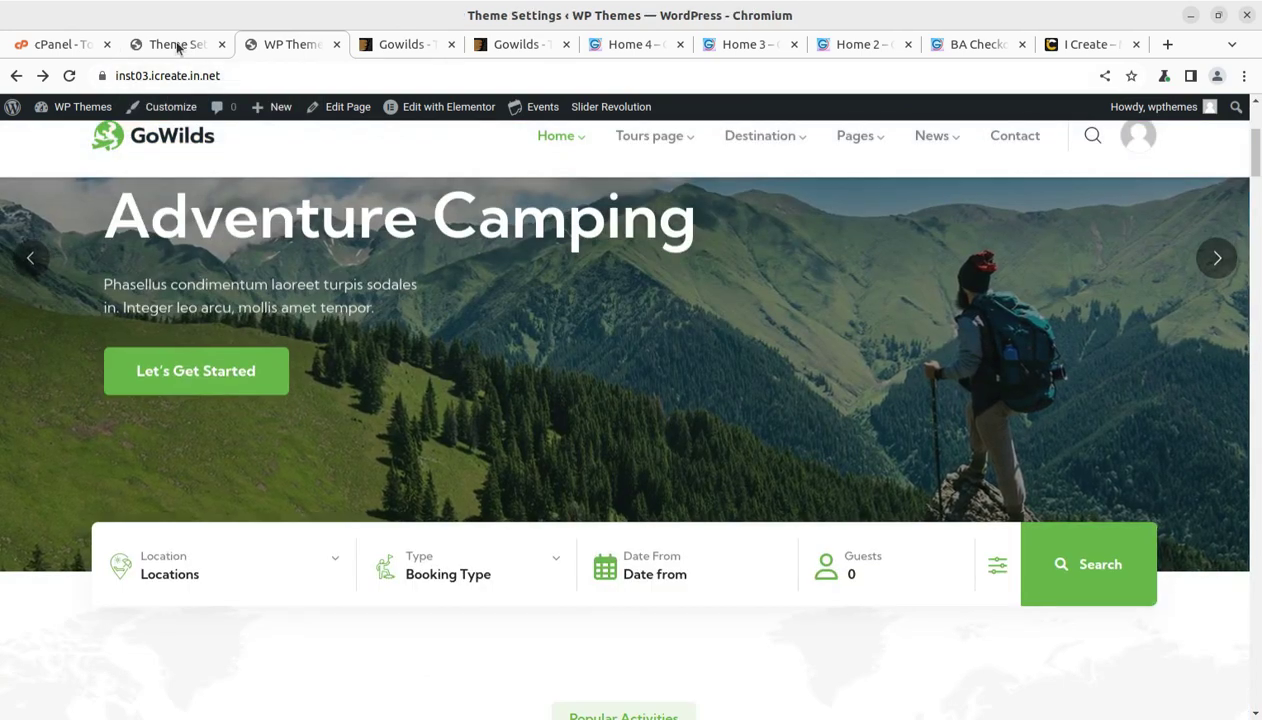
Open the WordPress admin Dashboard and scroll through its widgets.
left_click(44, 152)
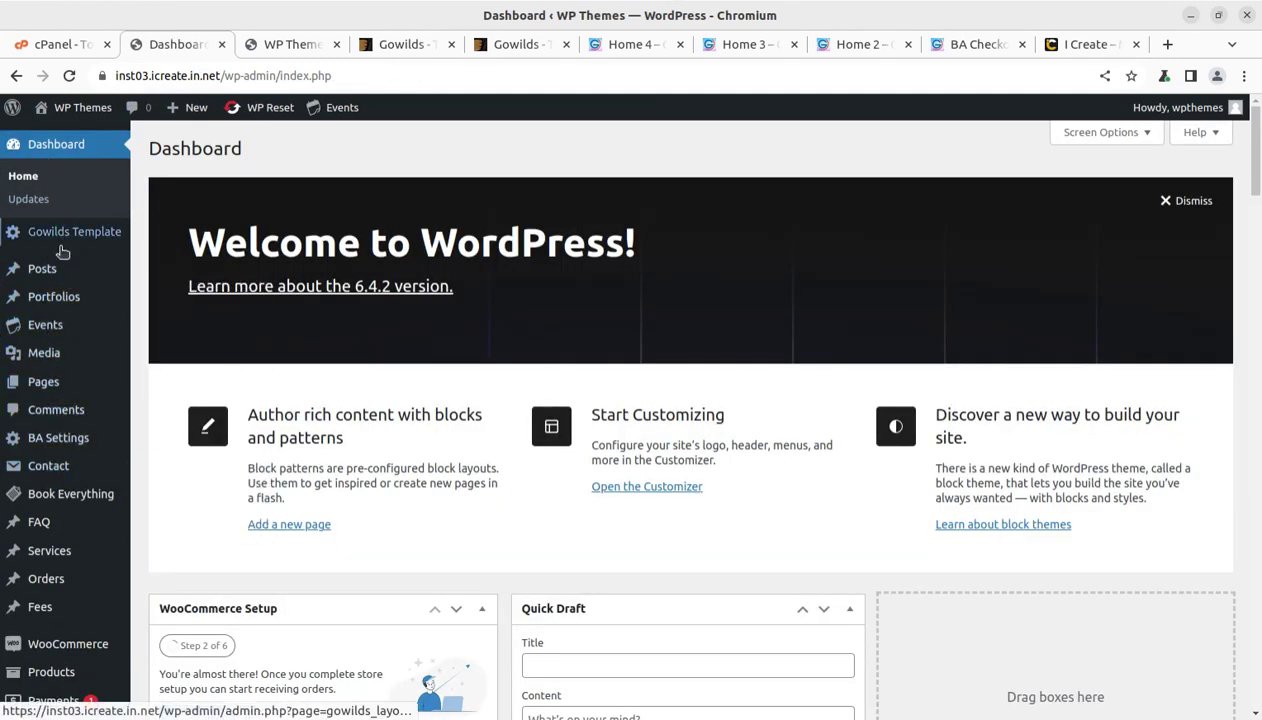
scroll(57, 470, "down", 3)
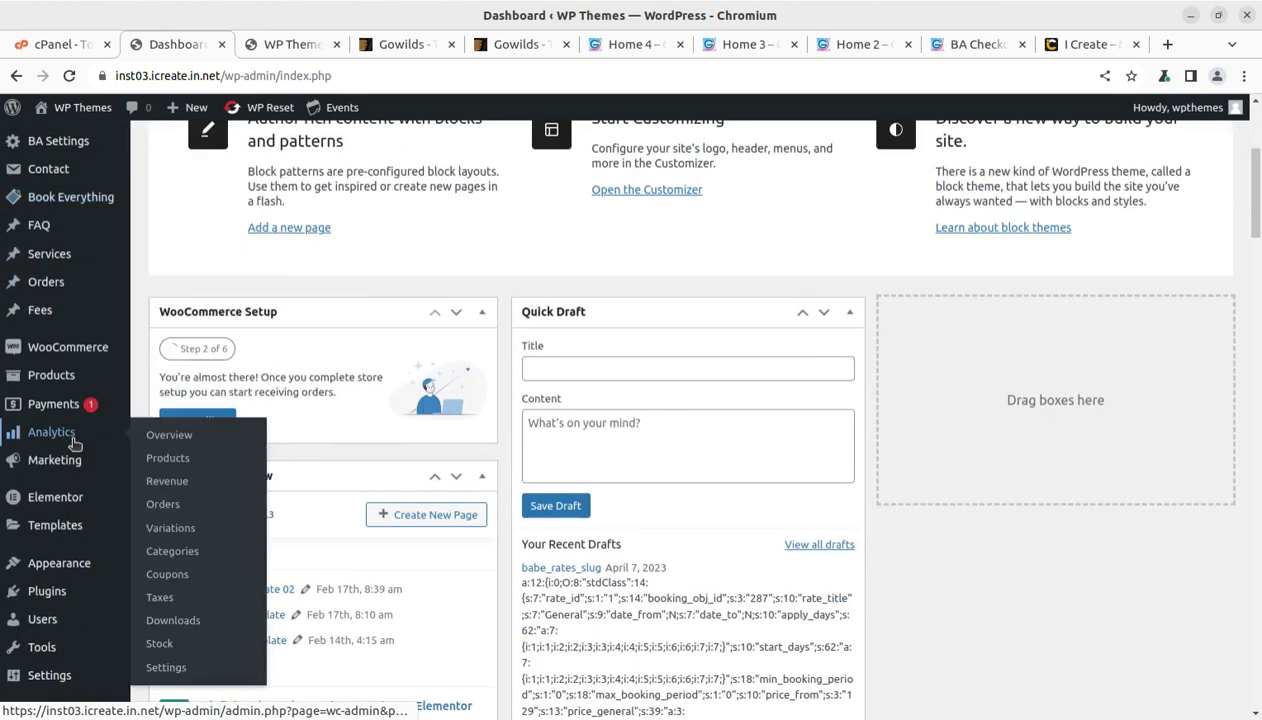
mouse_move(105, 358)
scroll(105, 358, "up", 2)
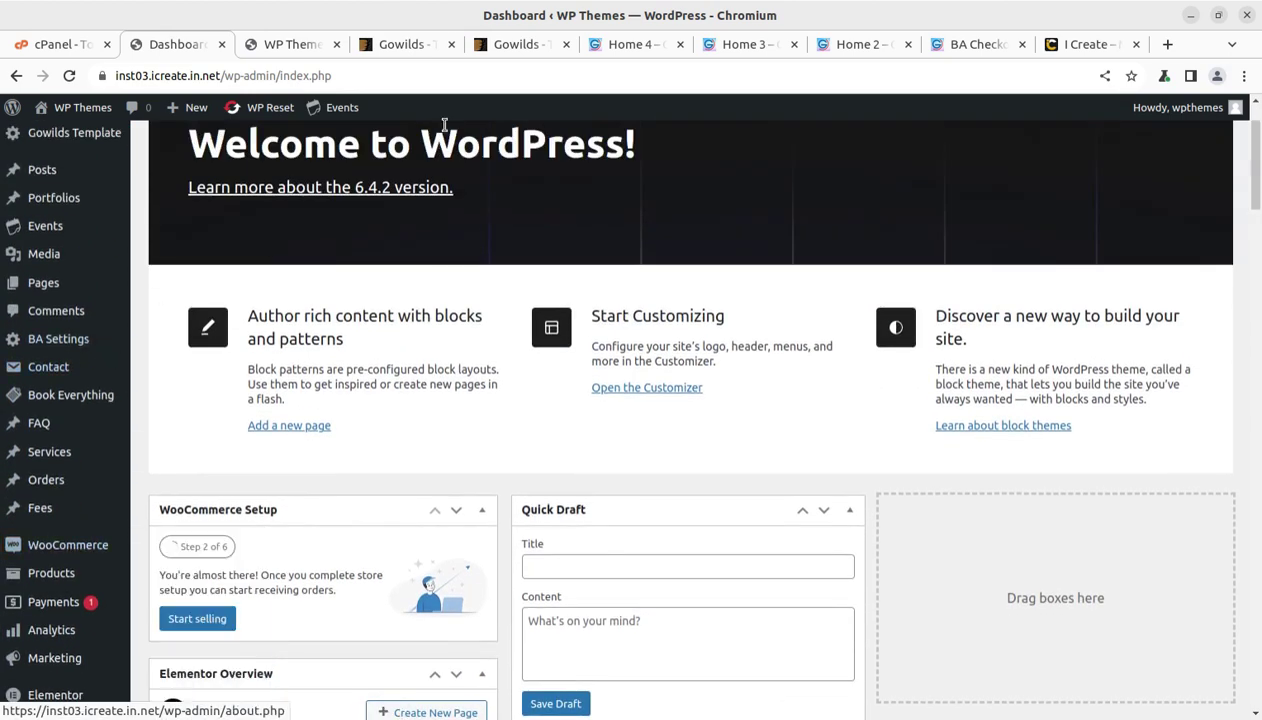
left_click(410, 45)
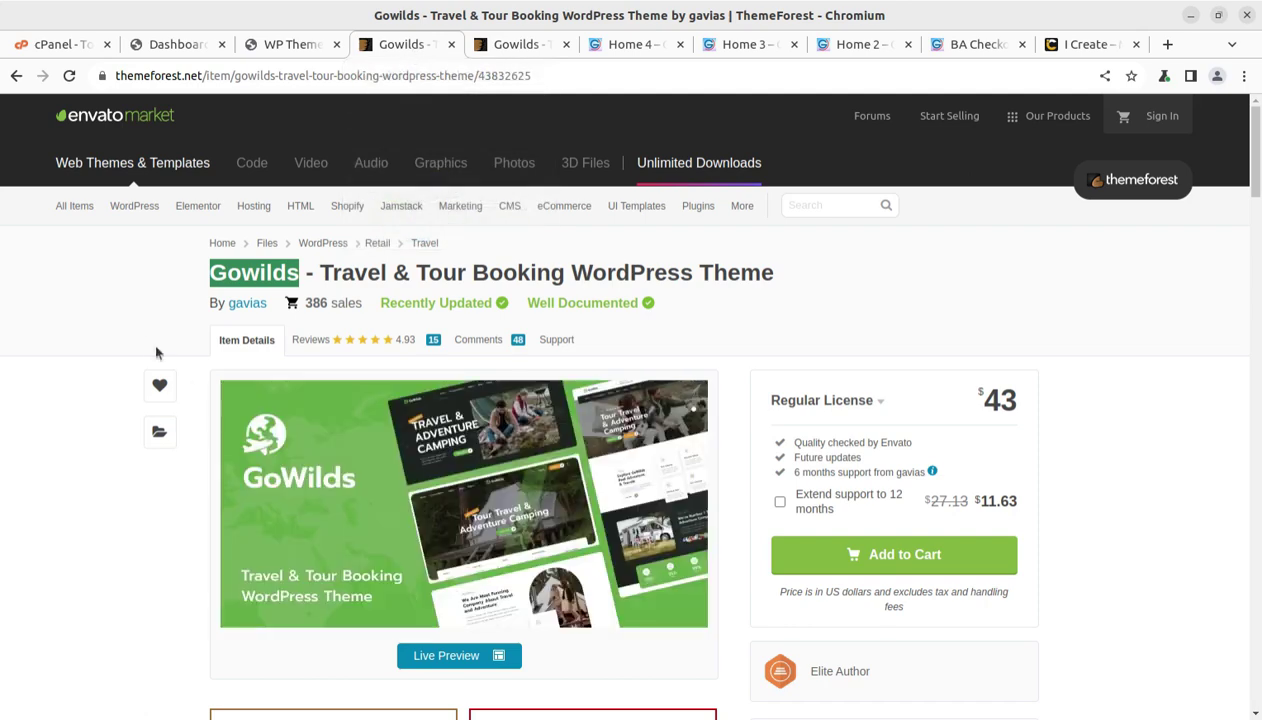
left_click(231, 291)
left_click_drag(217, 272, 296, 273)
left_click_drag(322, 272, 784, 295)
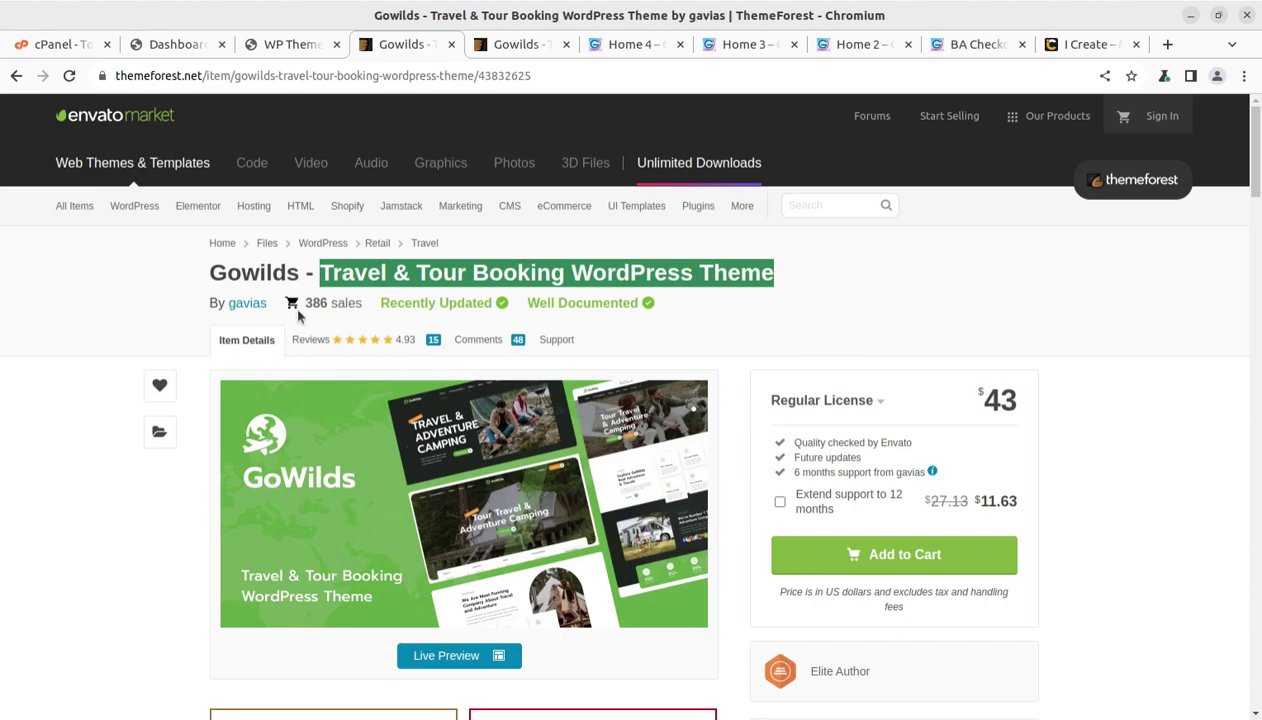
scroll(636, 298, "down", 2)
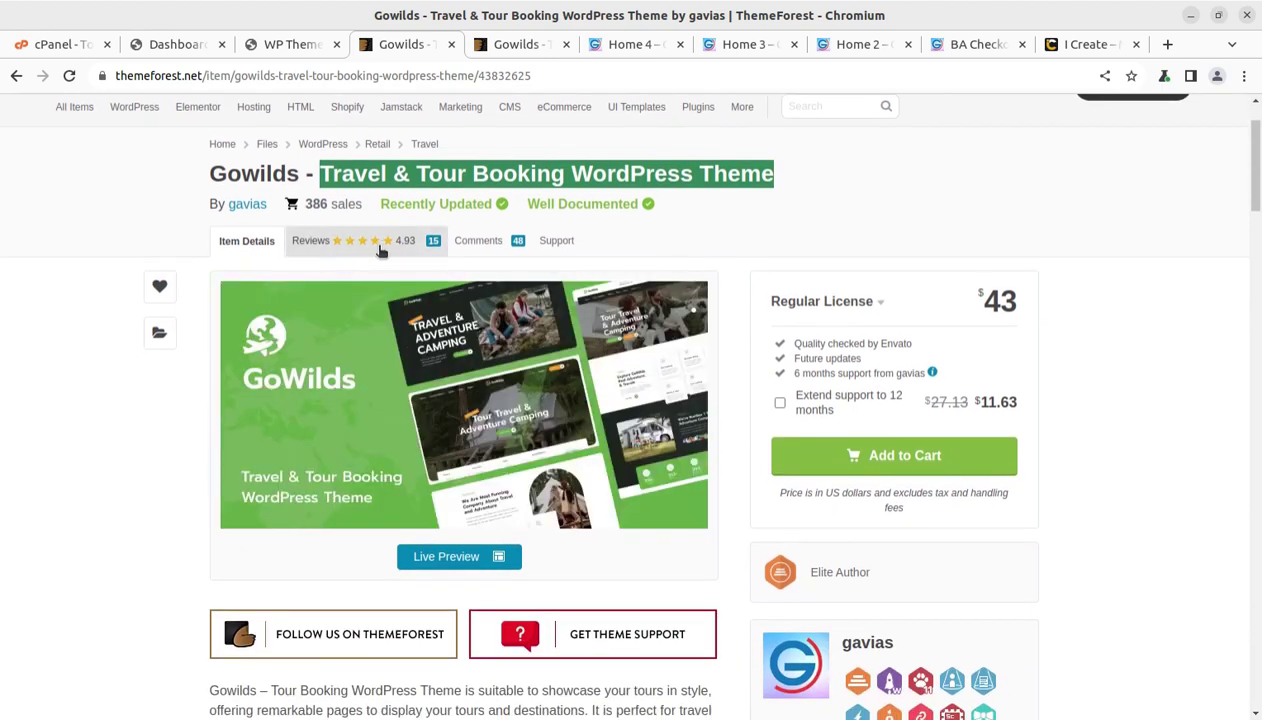
scroll(945, 362, "down", 4)
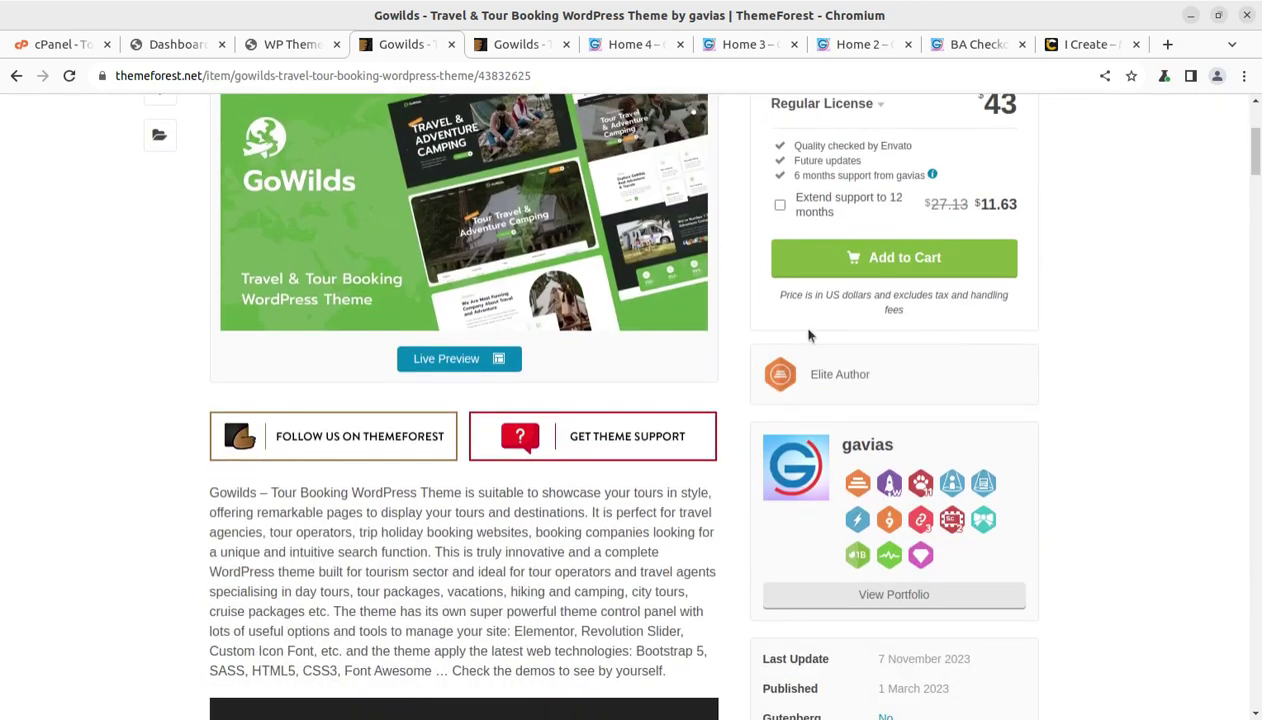
scroll(808, 350, "up", 4)
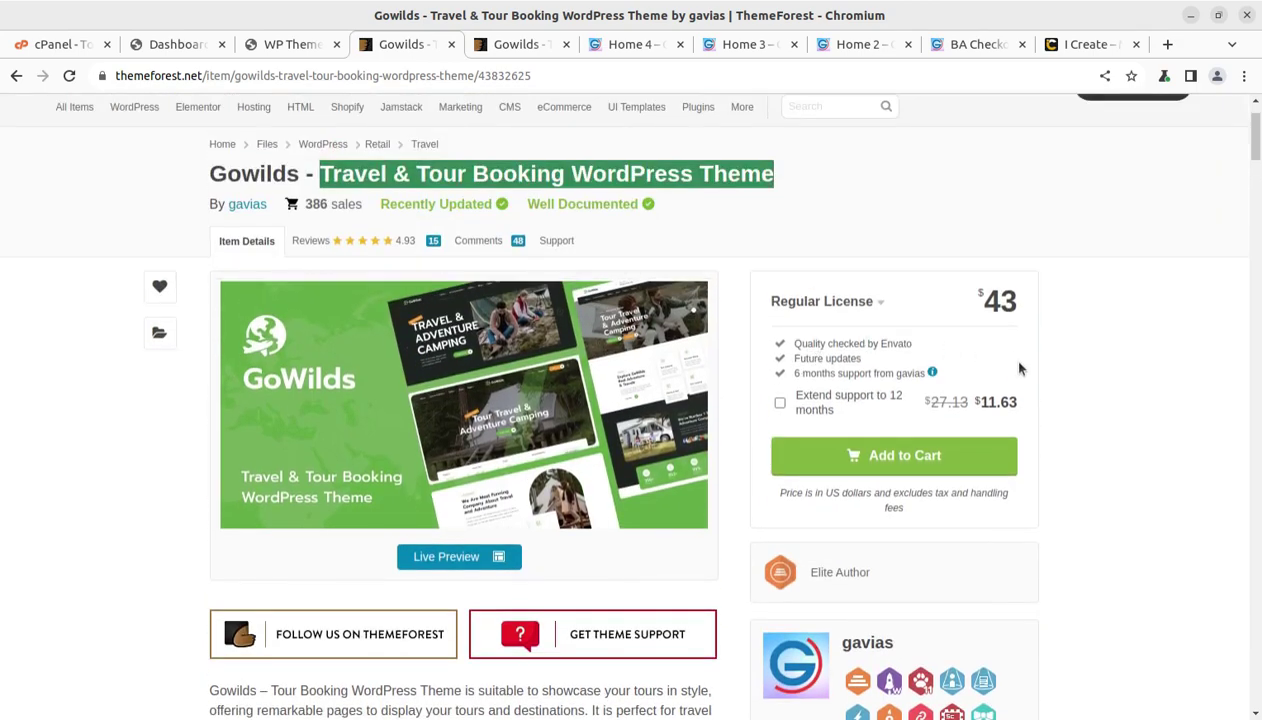
scroll(1015, 380, "down", 3)
left_click_drag(930, 358, 836, 350)
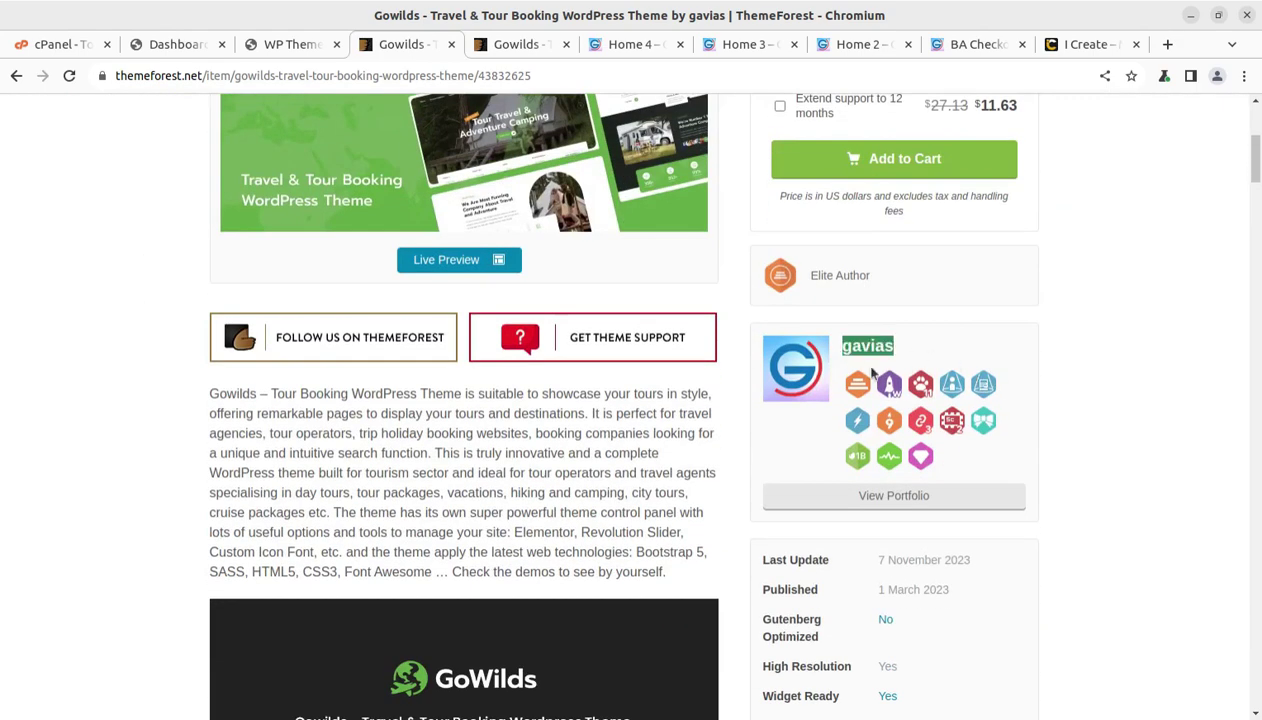
scroll(993, 455, "down", 2)
left_click_drag(981, 398, 871, 396)
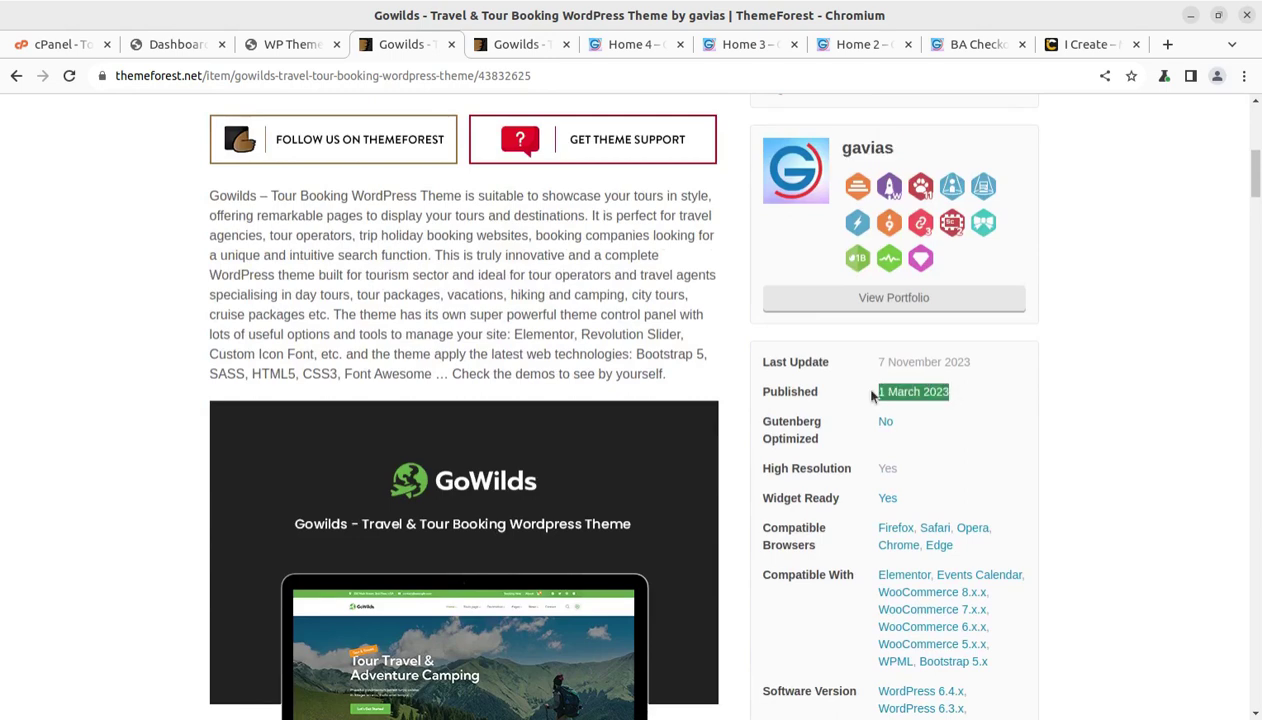
left_click_drag(985, 368, 869, 369)
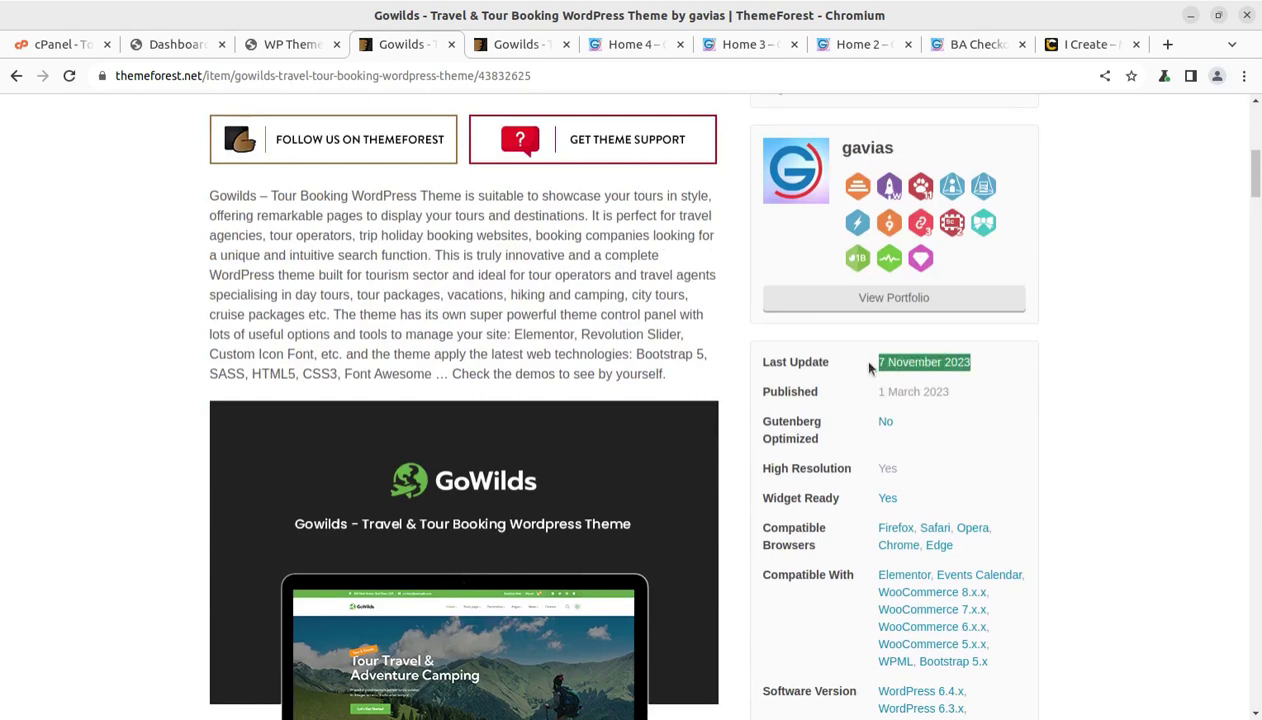
scroll(1037, 341, "down", 2)
scroll(701, 394, "up", 2)
scroll(744, 350, "down", 10)
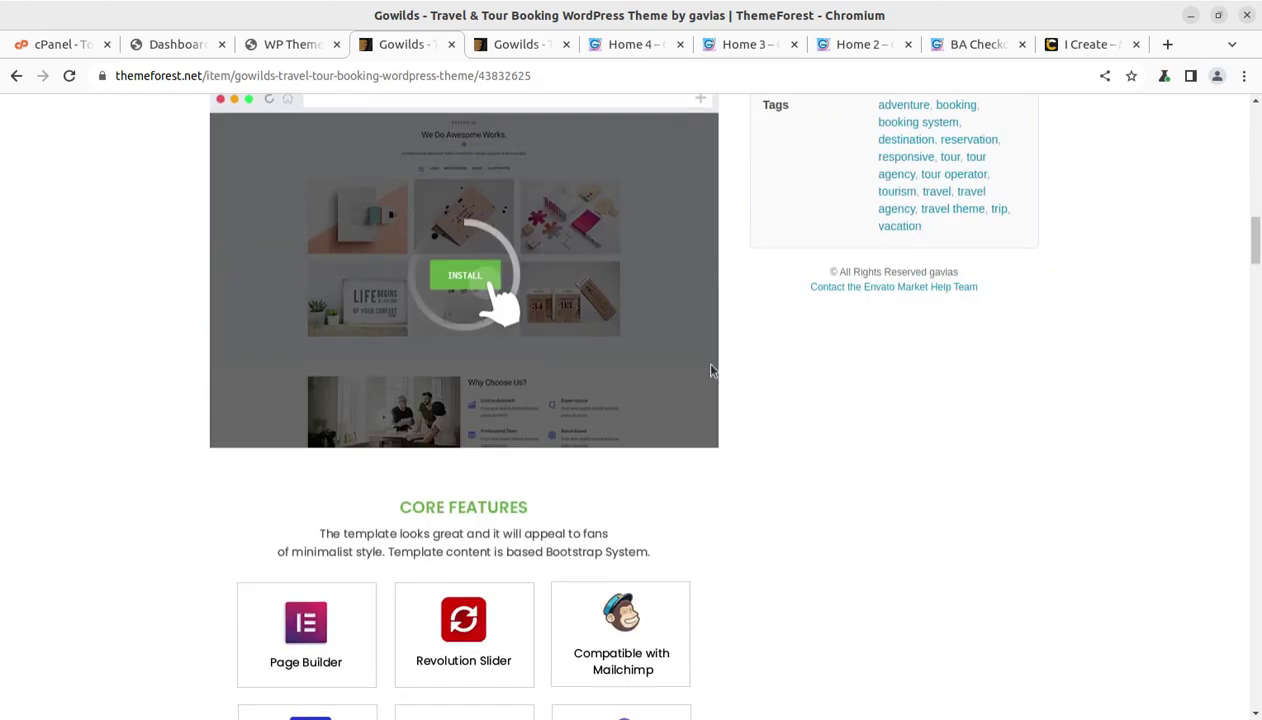
scroll(566, 396, "down", 3)
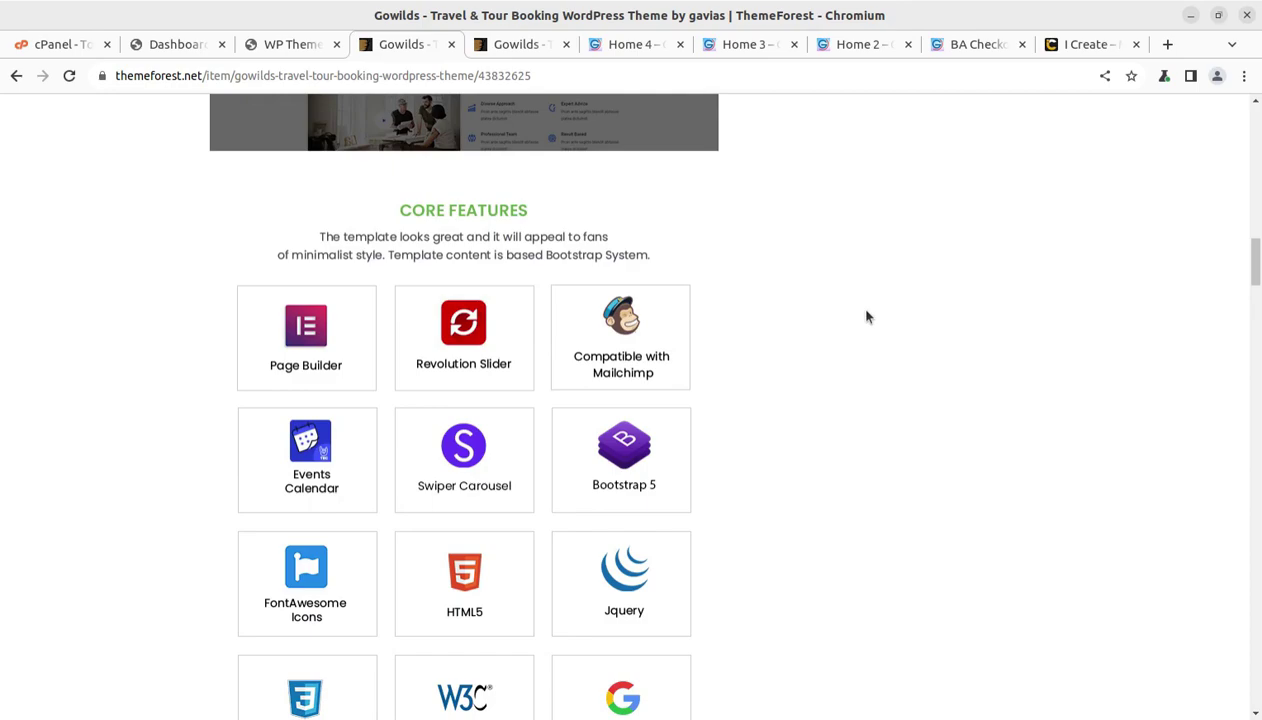
scroll(866, 317, "up", 6)
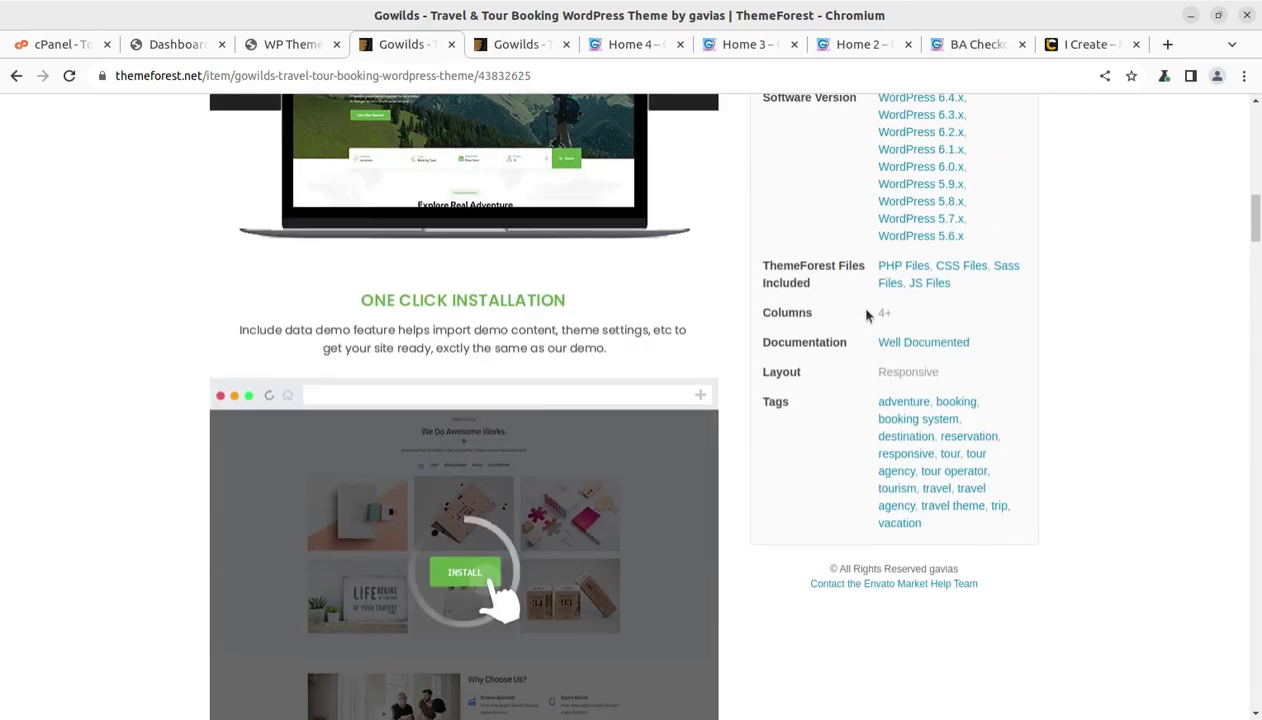
scroll(787, 355, "up", 13)
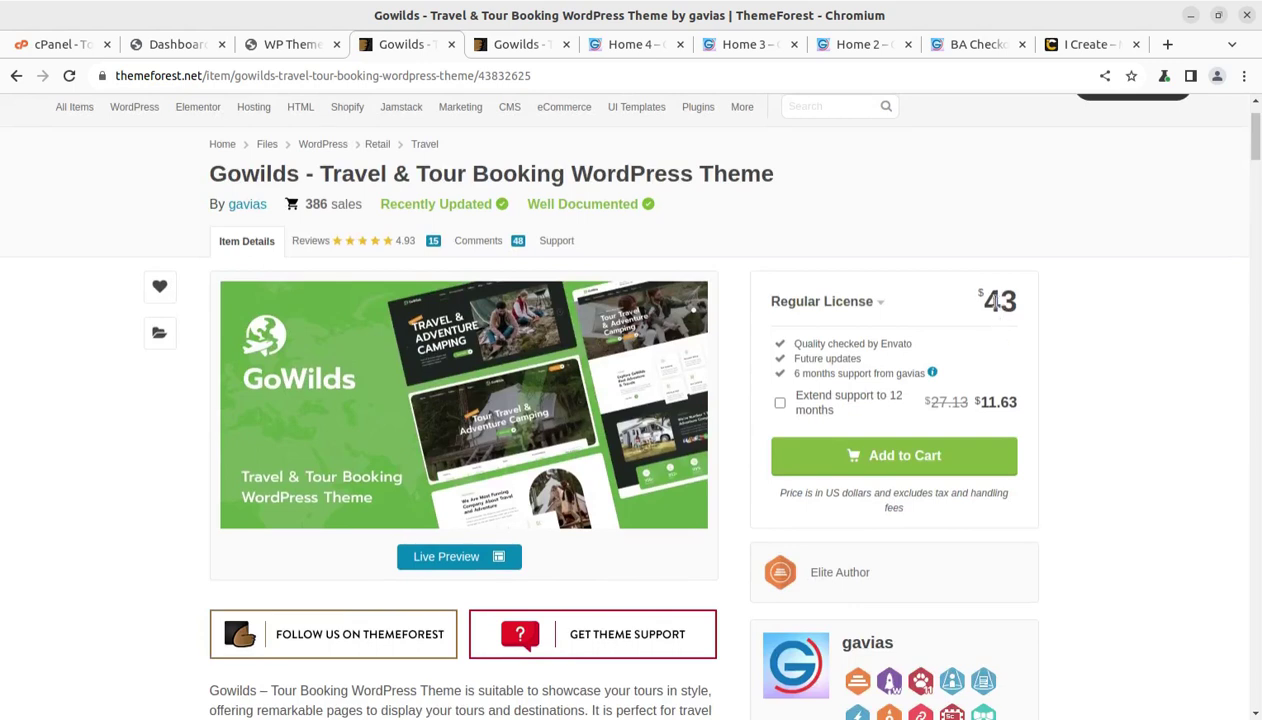
left_click_drag(982, 300, 1027, 313)
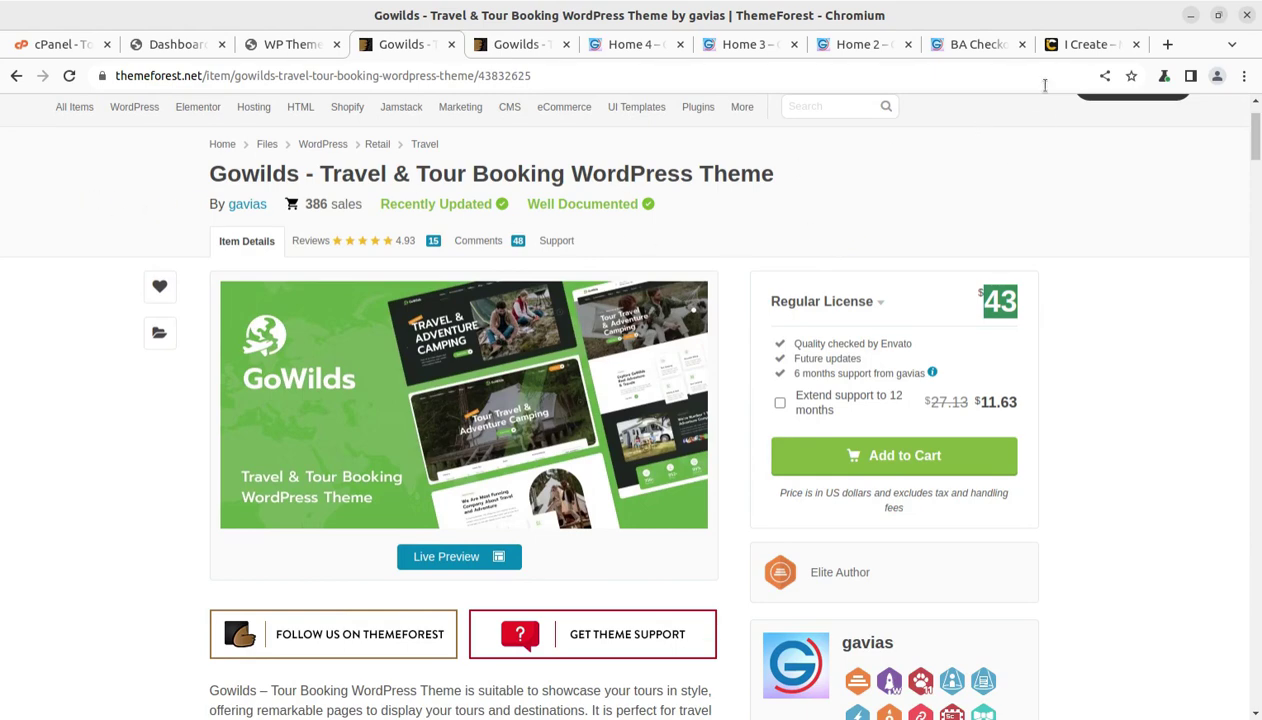
Bring up the i-Create homepage and reveal the i-Connect submenu.
left_click(1078, 46)
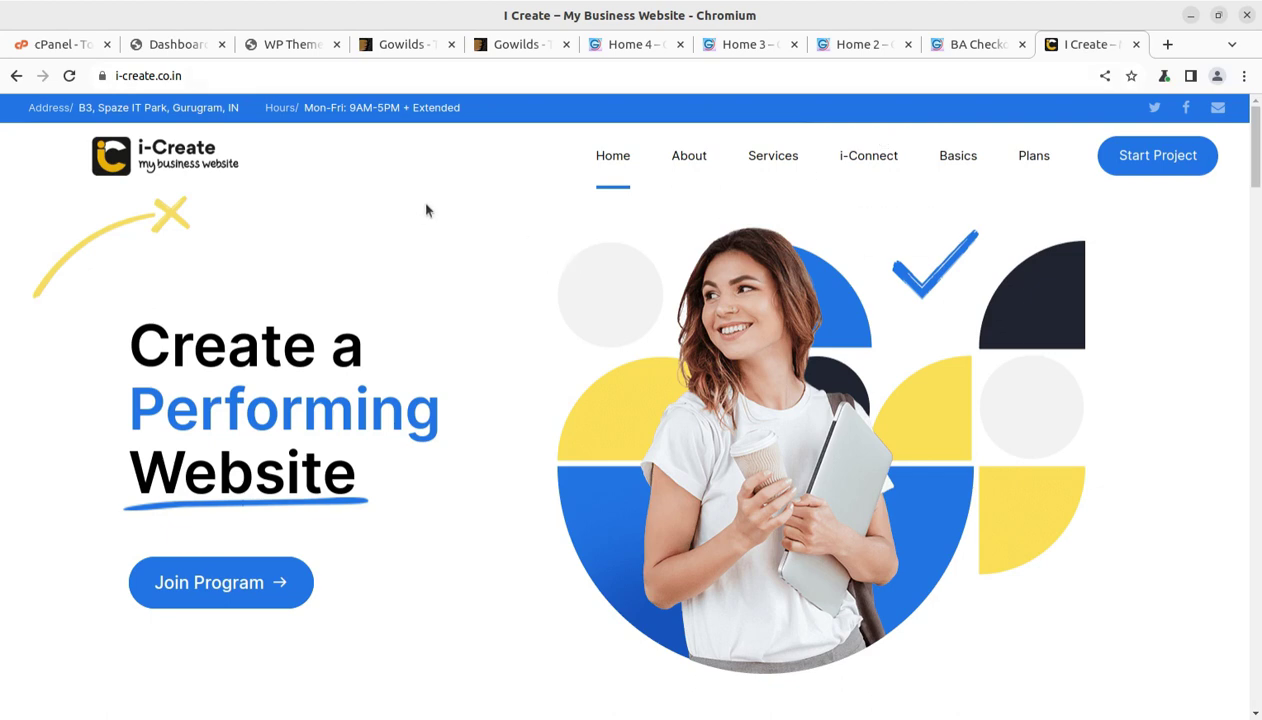
mouse_move(866, 177)
mouse_move(912, 171)
Go to the Gowilds header and footer templates page and scroll to the Footer Layout list.
left_click(169, 45)
scroll(118, 314, "up", 2)
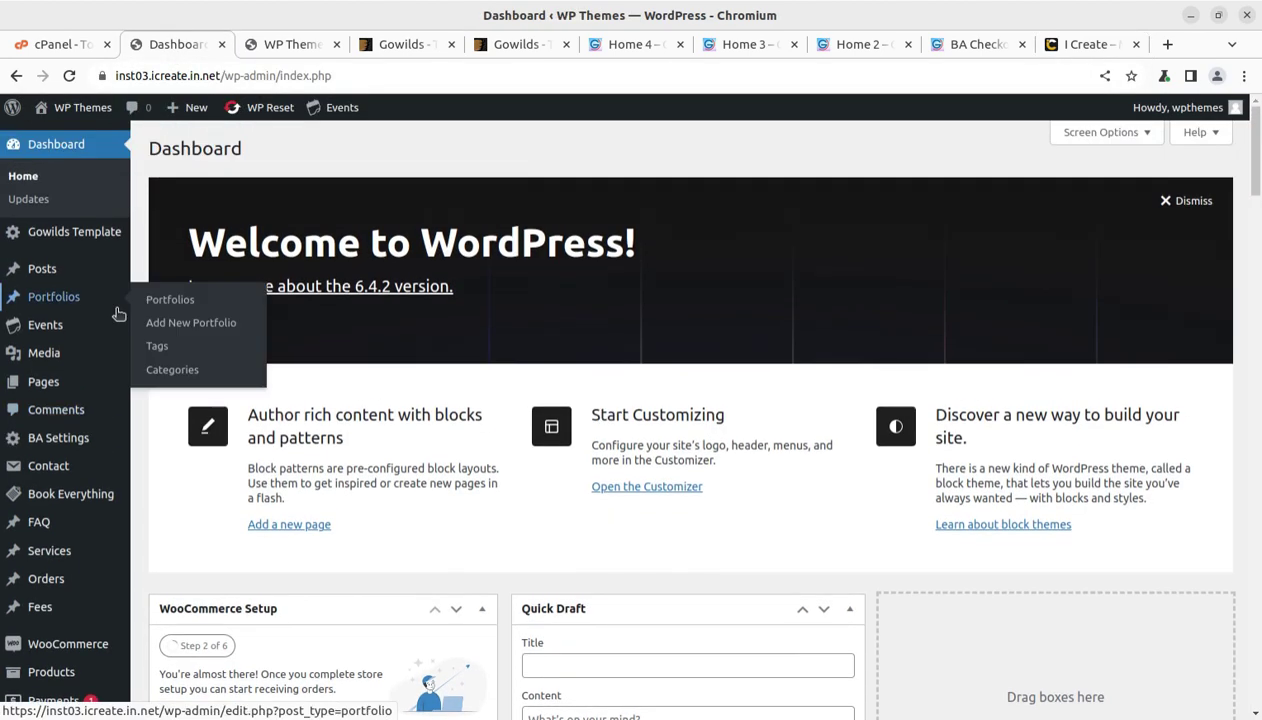
left_click(50, 240)
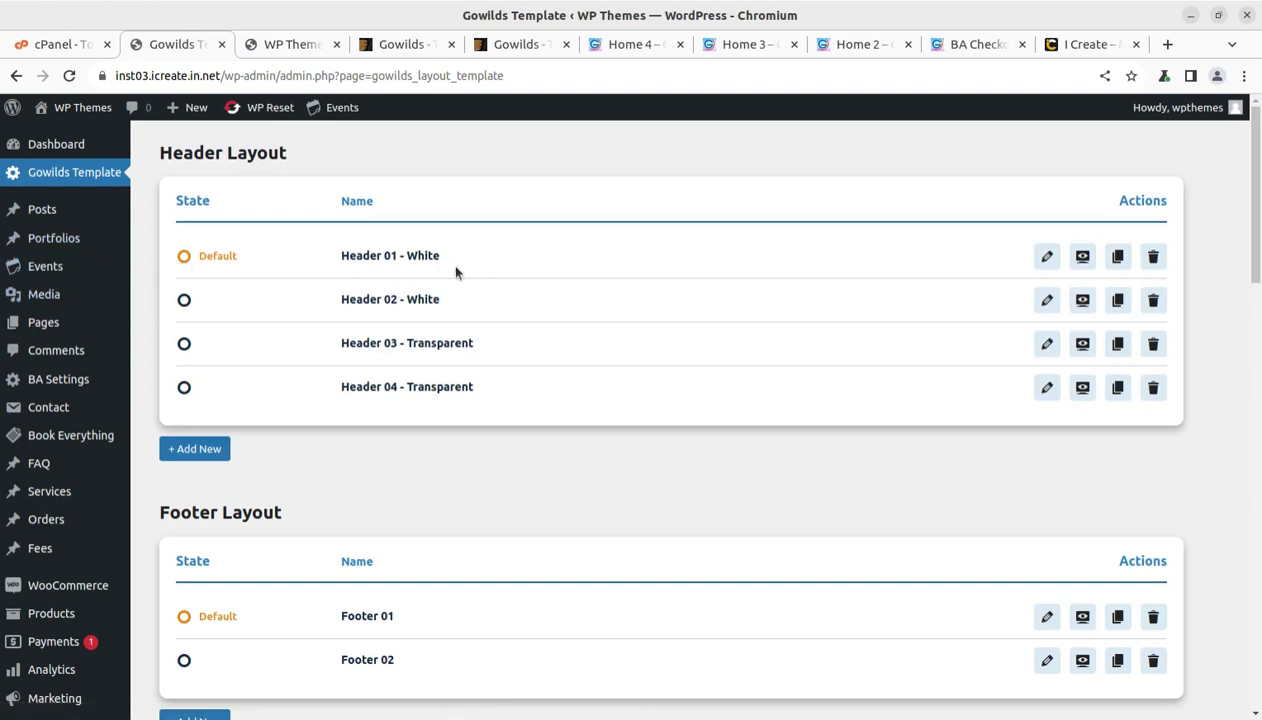
scroll(487, 374, "down", 2)
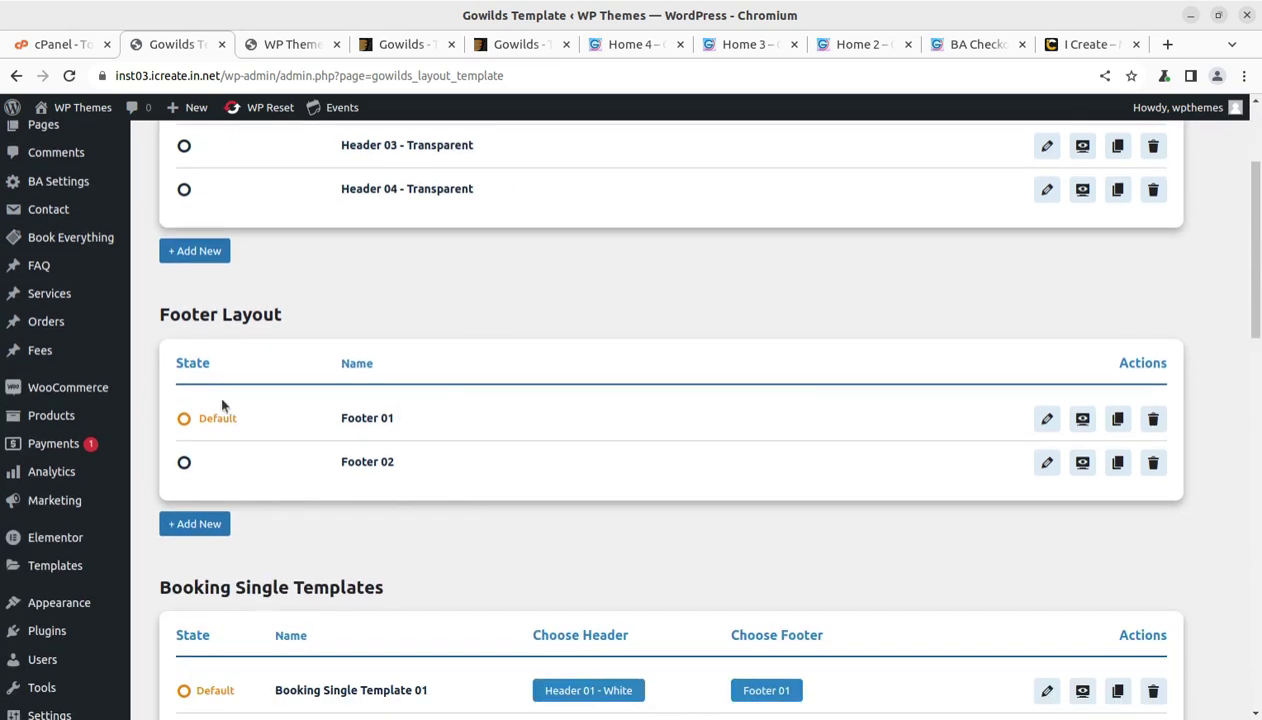
scroll(570, 412, "down", 1)
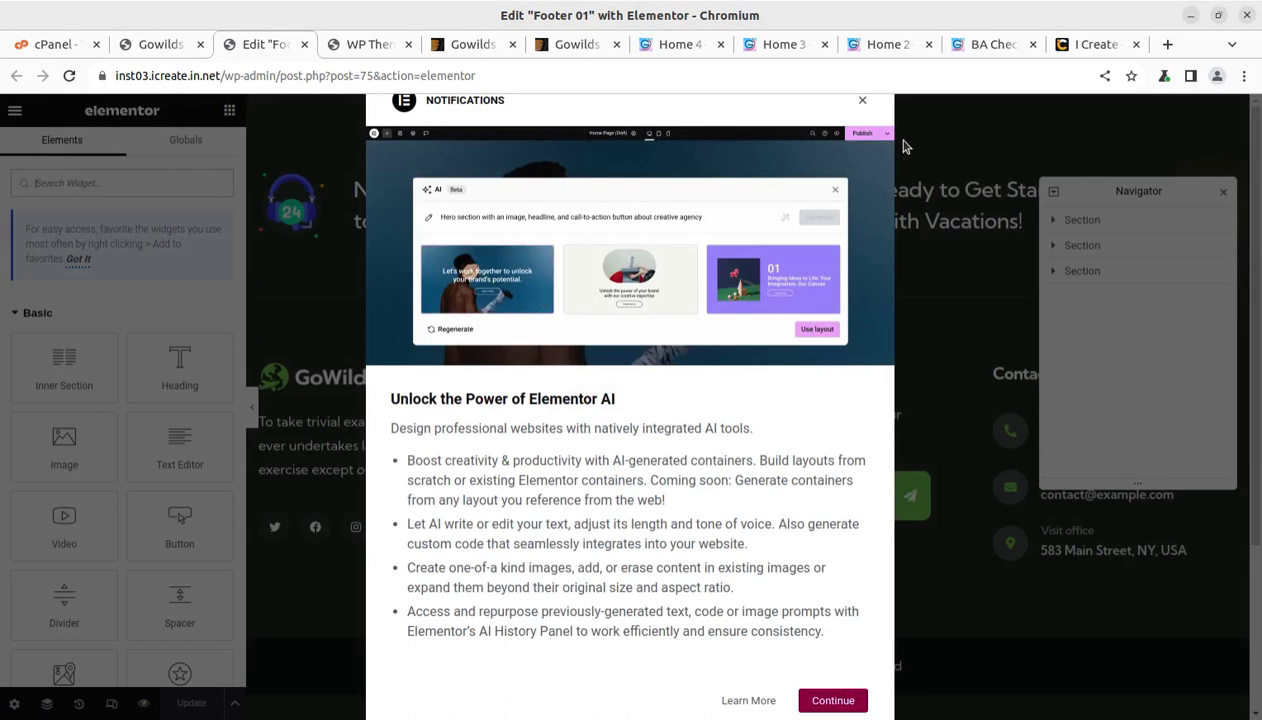
Close the Elementor AI announcement and the Navigator panel to reveal the full Footer 01 design.
left_click(862, 103)
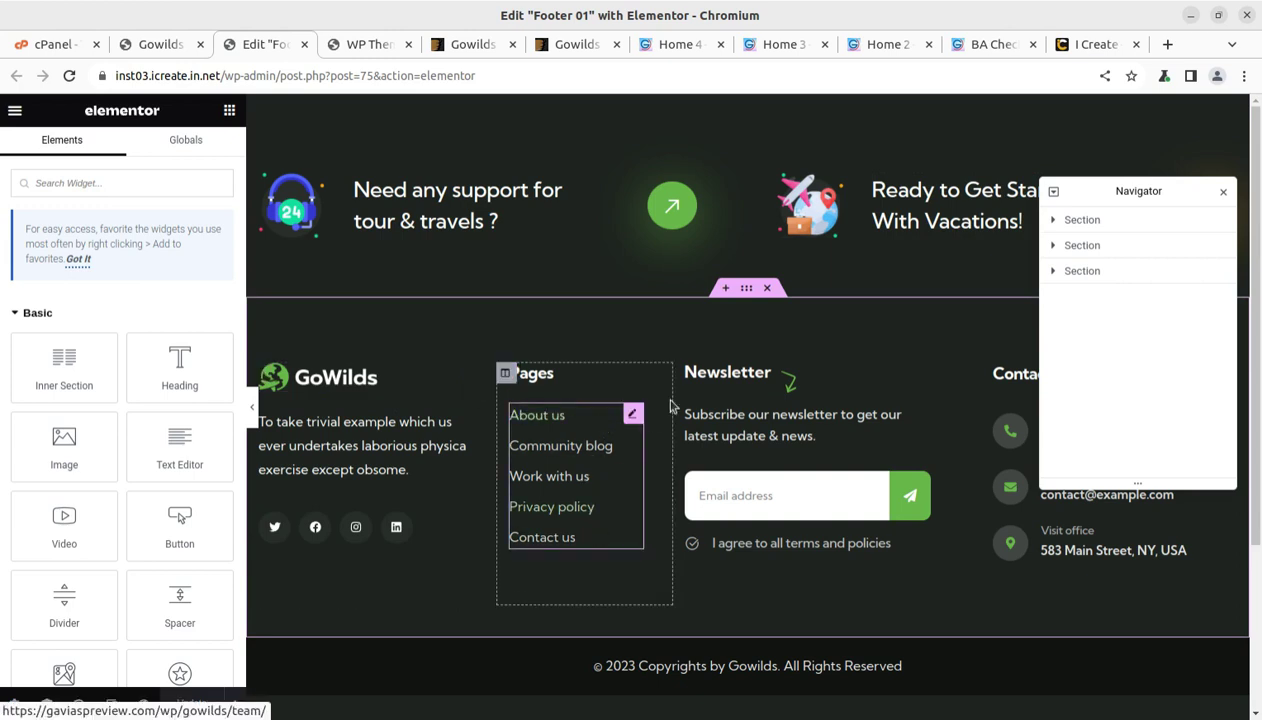
left_click(1223, 194)
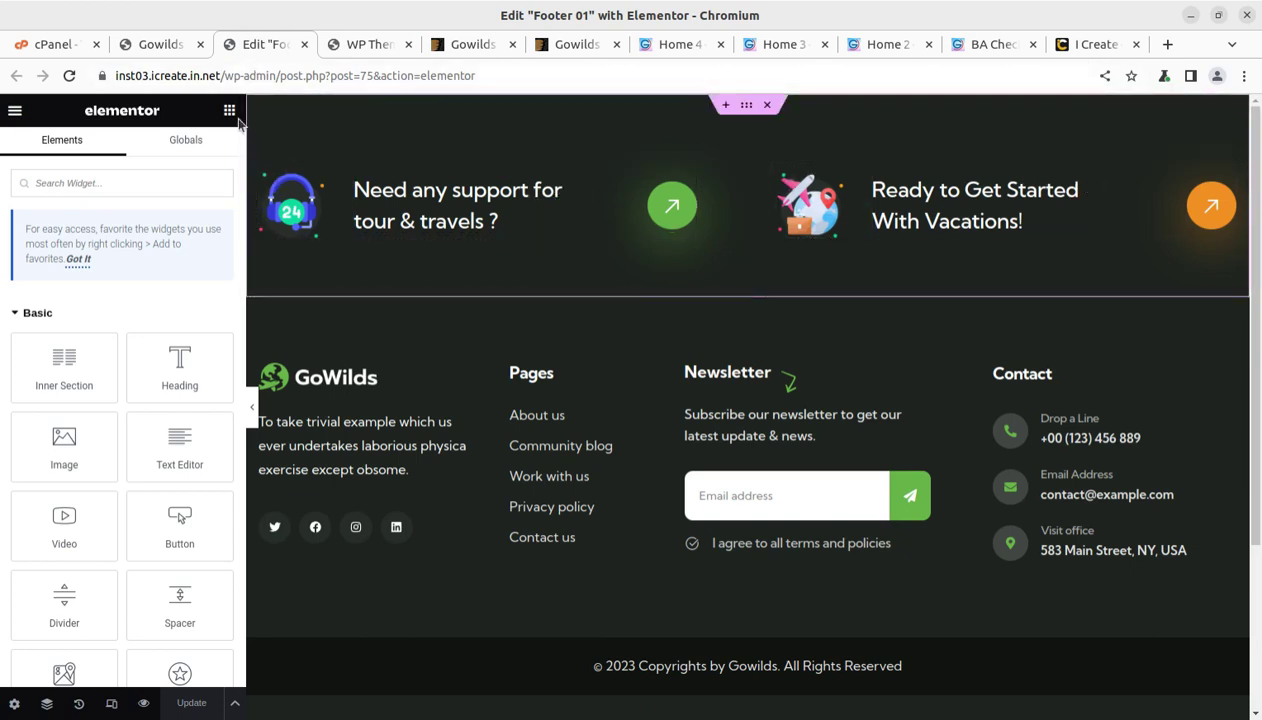
Scroll through the Gowilds template tables, then open the list of eight published Portfolios.
left_click(160, 45)
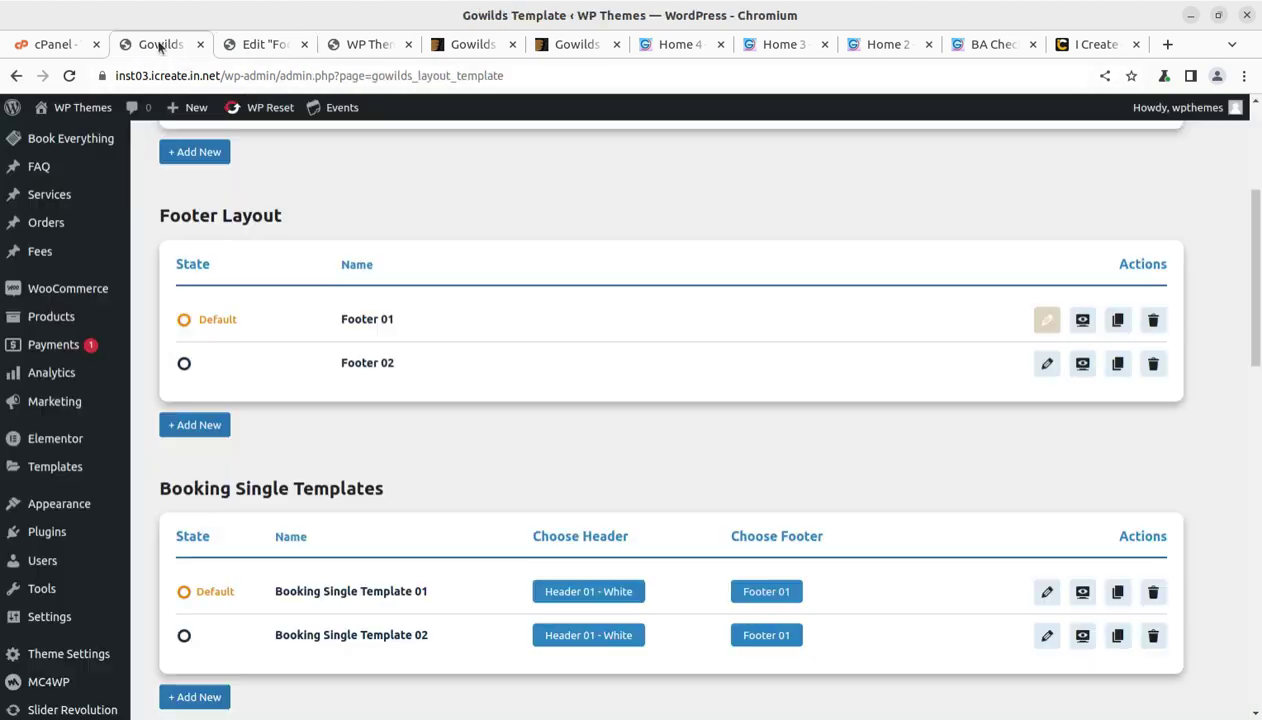
scroll(258, 346, "down", 6)
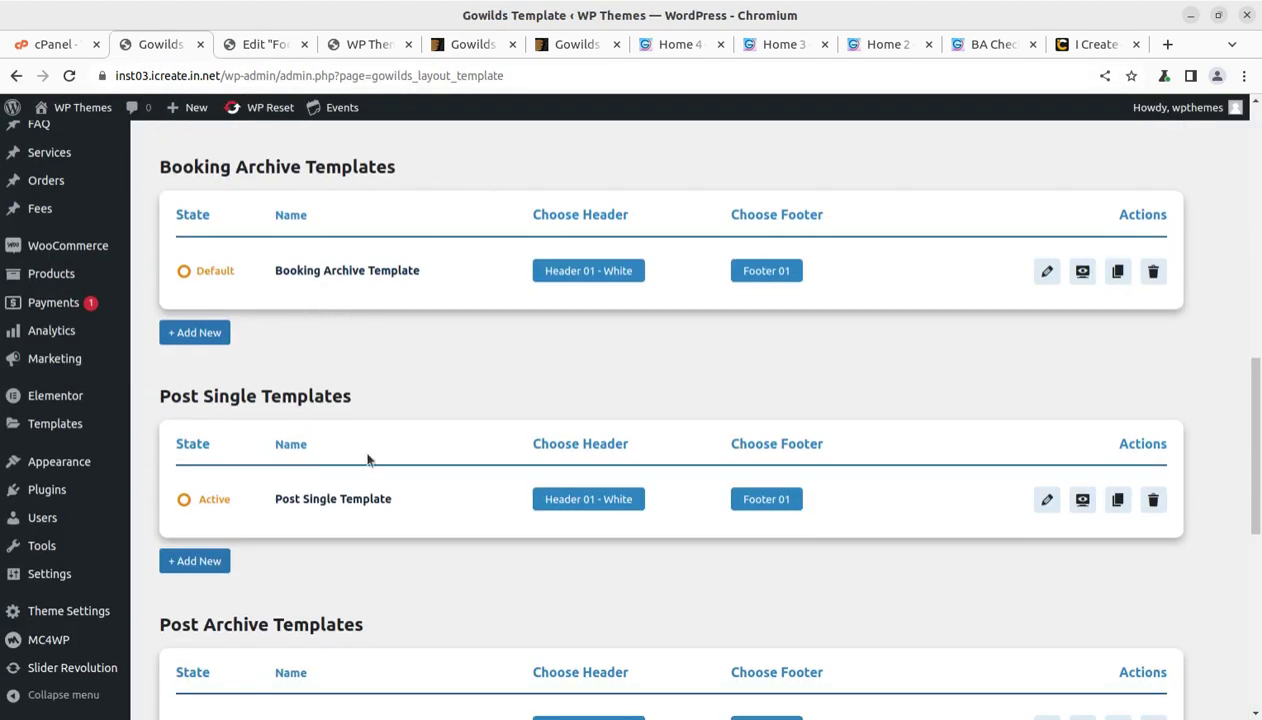
scroll(204, 436, "down", 3)
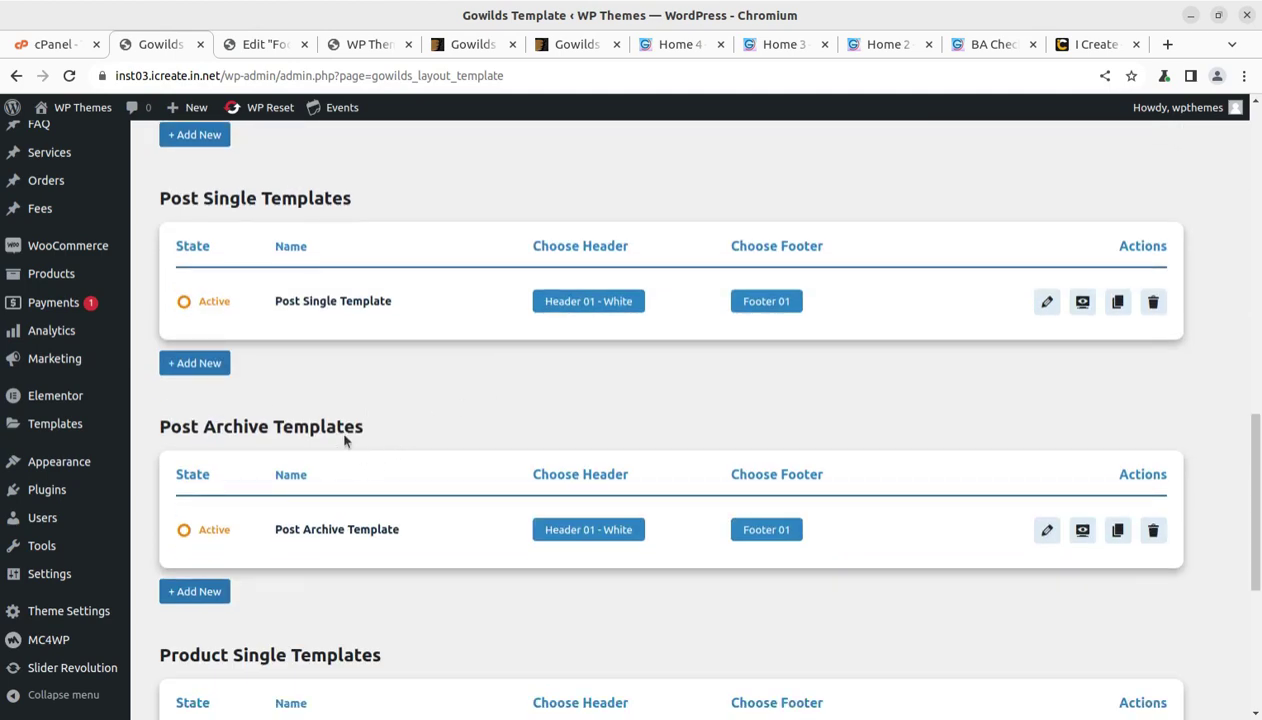
scroll(397, 365, "down", 5)
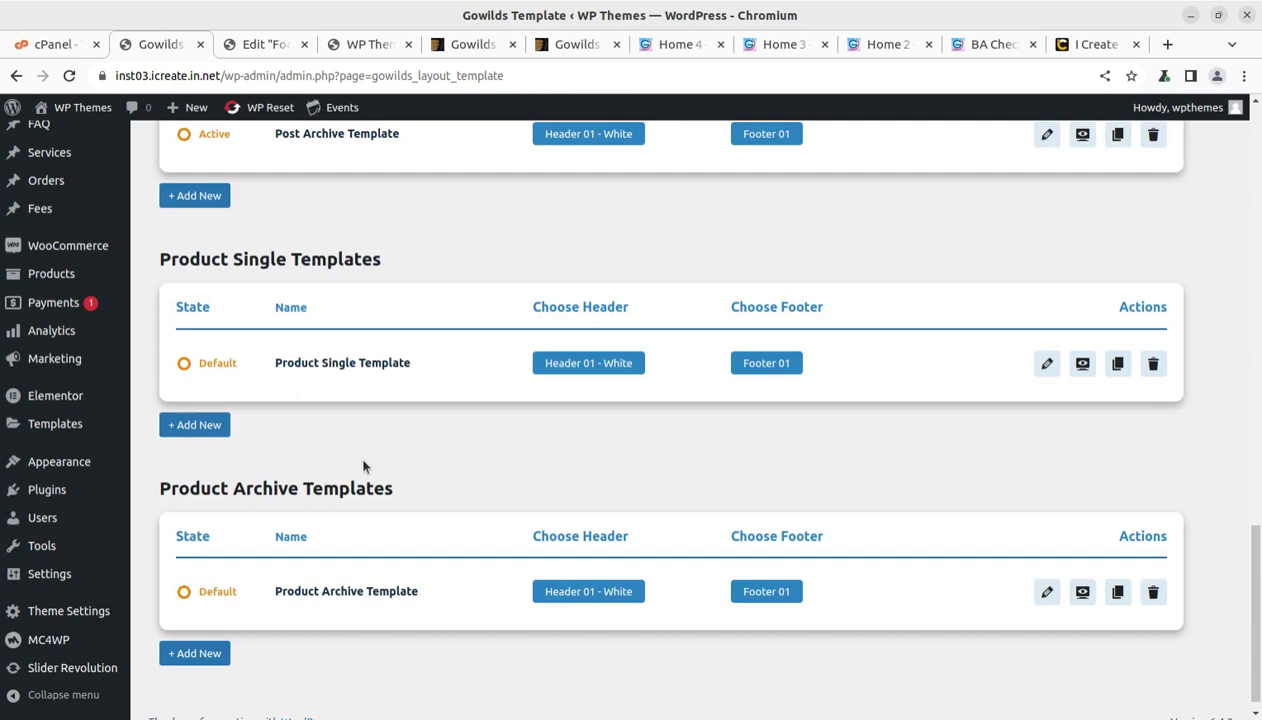
scroll(136, 239, "up", 5)
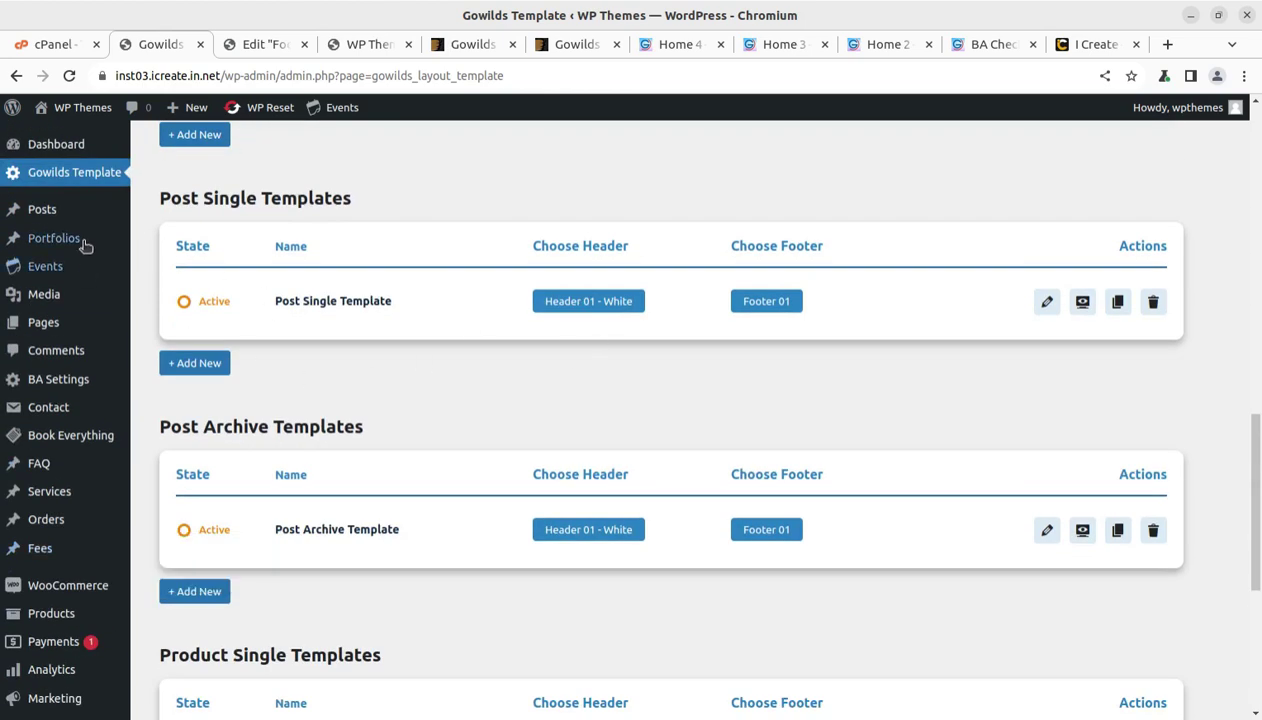
left_click(53, 247)
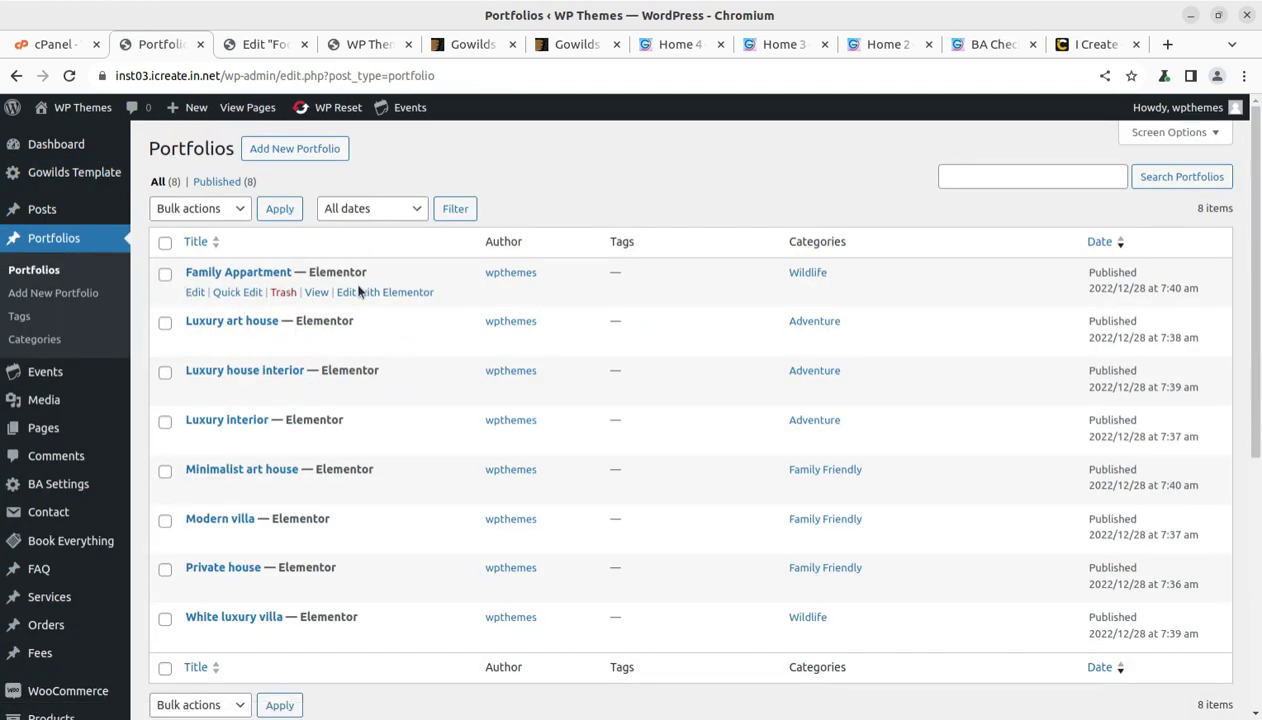
scroll(274, 430, "down", 2)
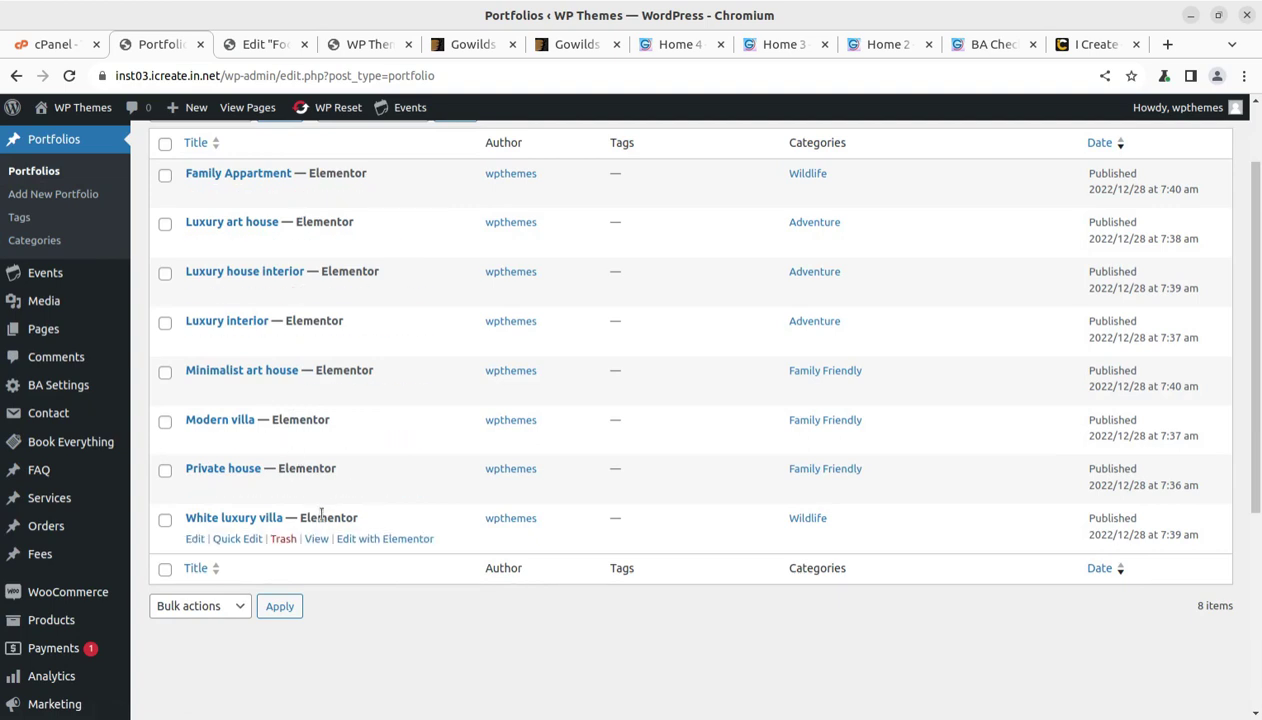
scroll(294, 500, "up", 2)
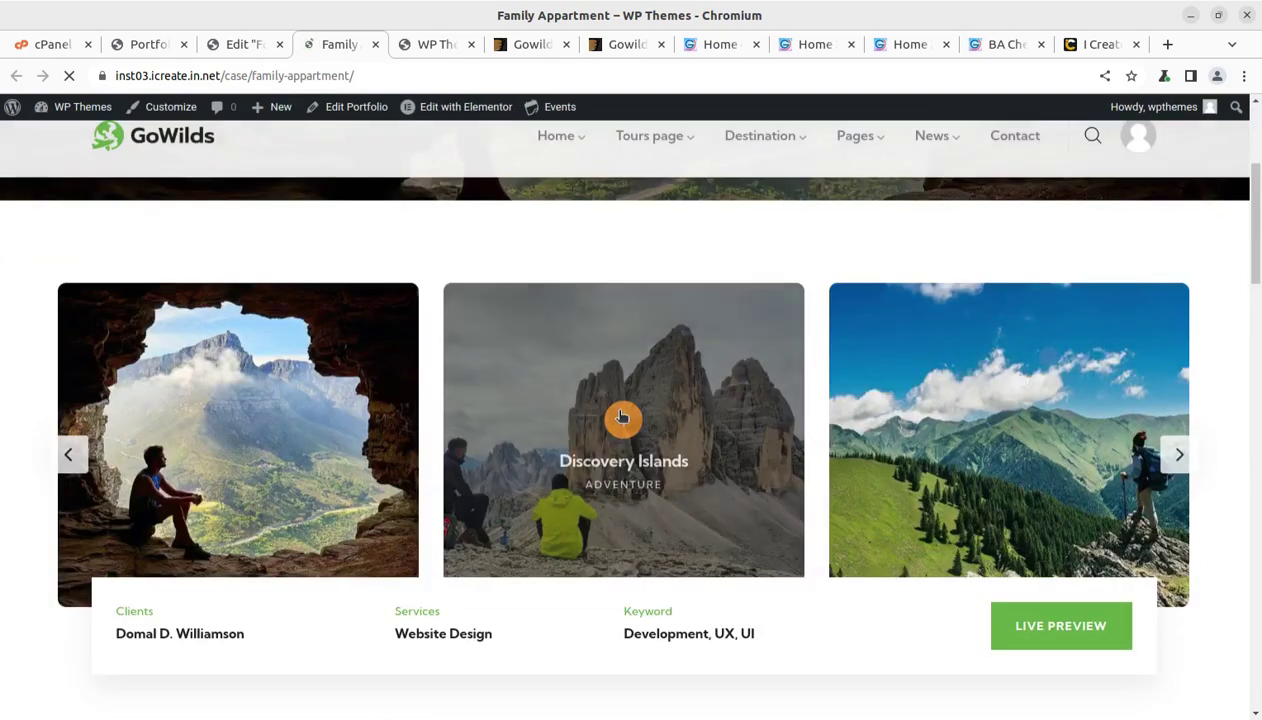
scroll(567, 413, "down", 12)
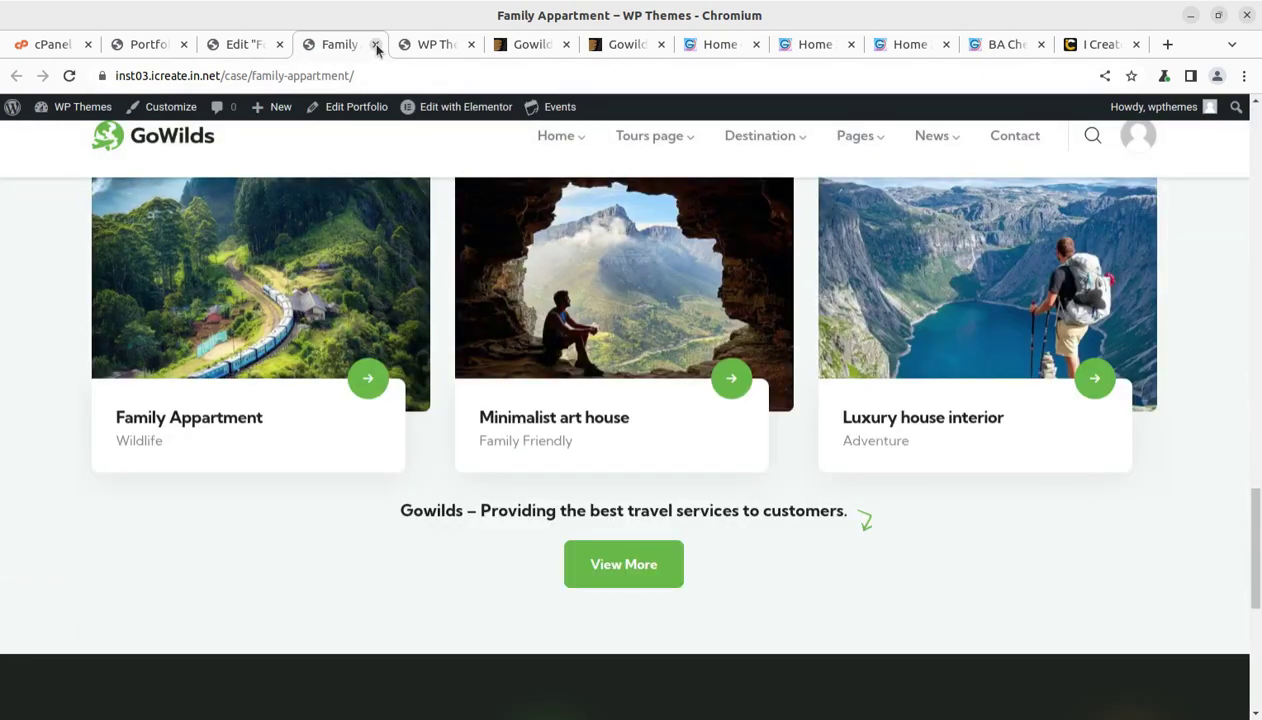
left_click(376, 45)
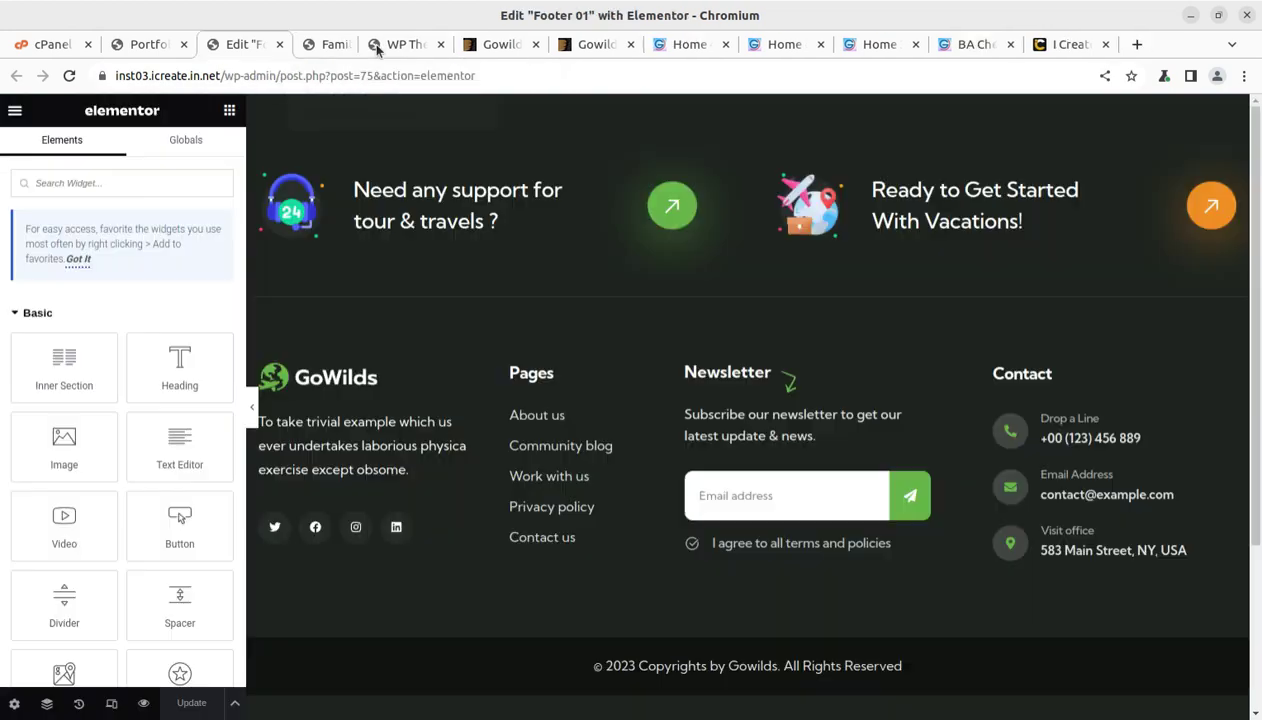
left_click(155, 46)
mouse_move(242, 316)
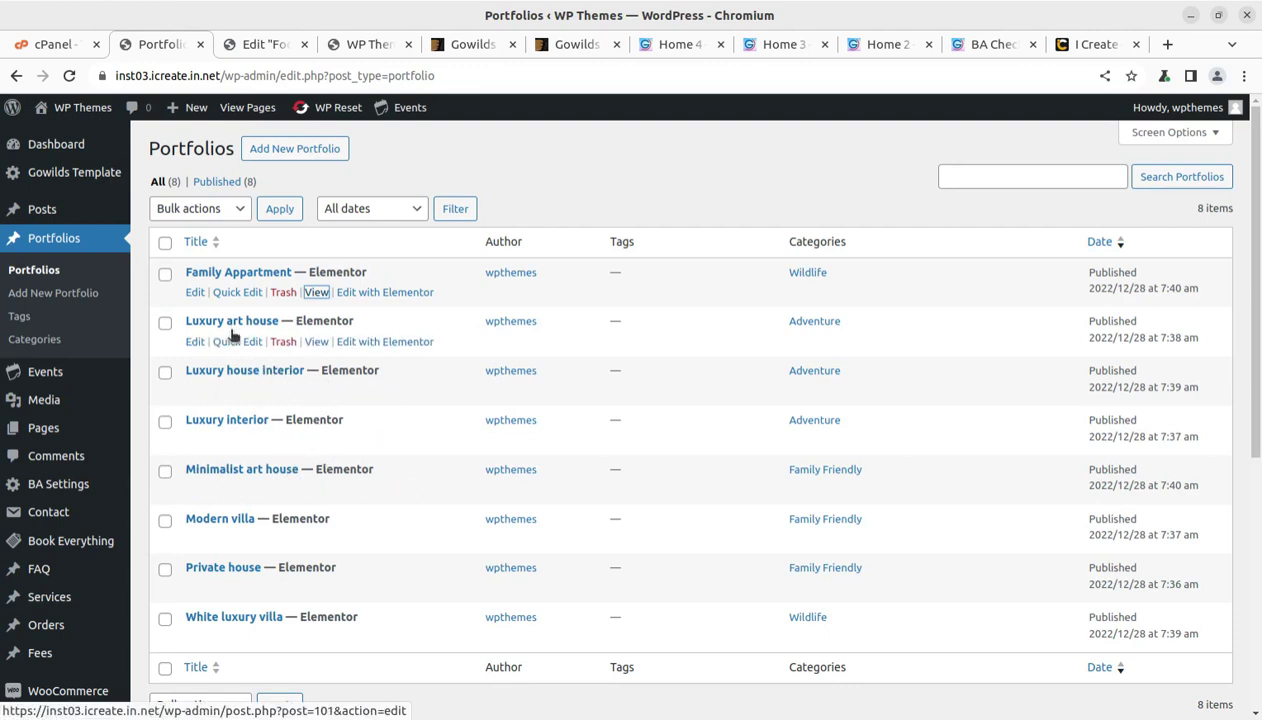
Get past the expired Events link by trimming the address to /wp-admin/.
left_click(60, 376)
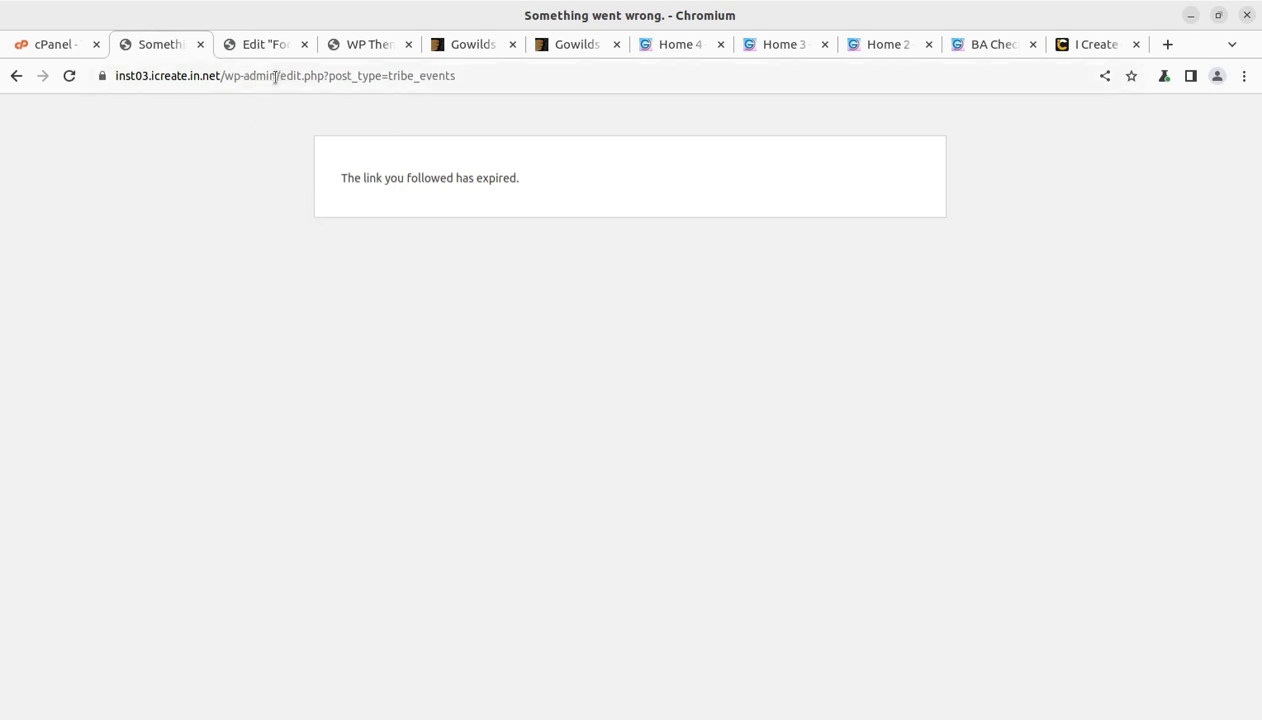
left_click_drag(275, 77, 736, 110)
key("BackSpace")
key("Return")
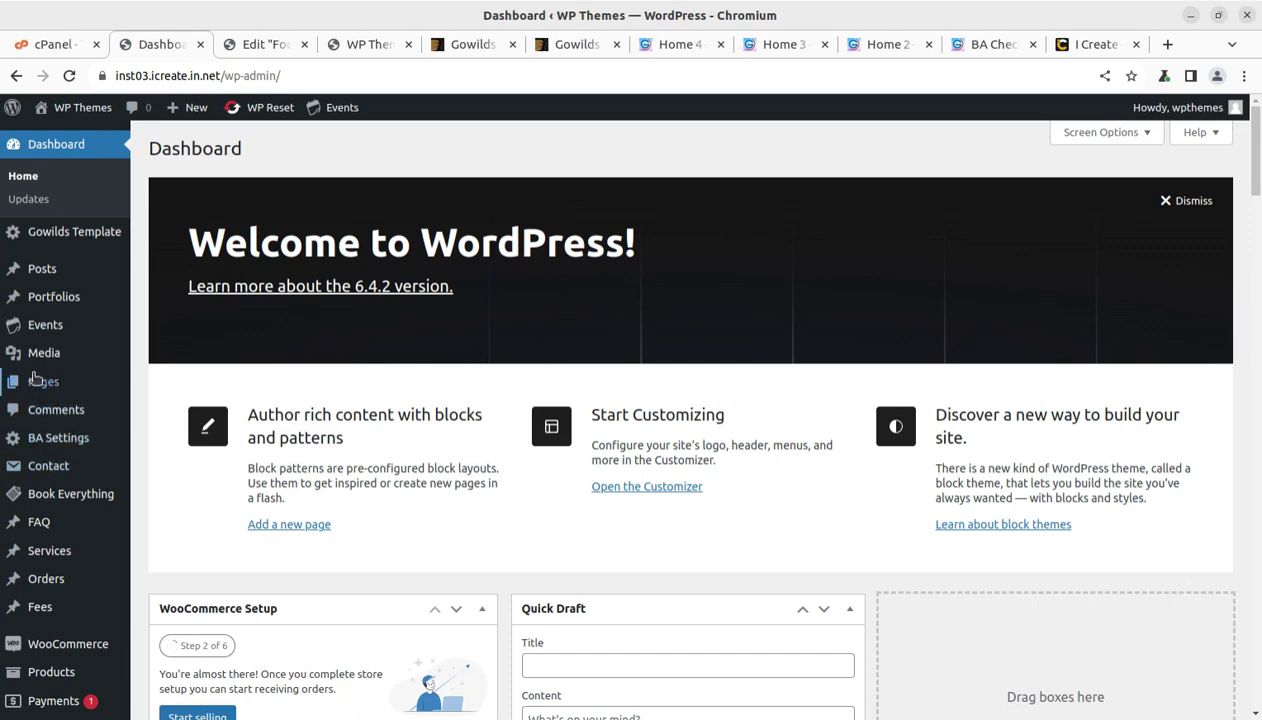
Open Events > Events and scroll through the six Seminars events.
mouse_move(42, 330)
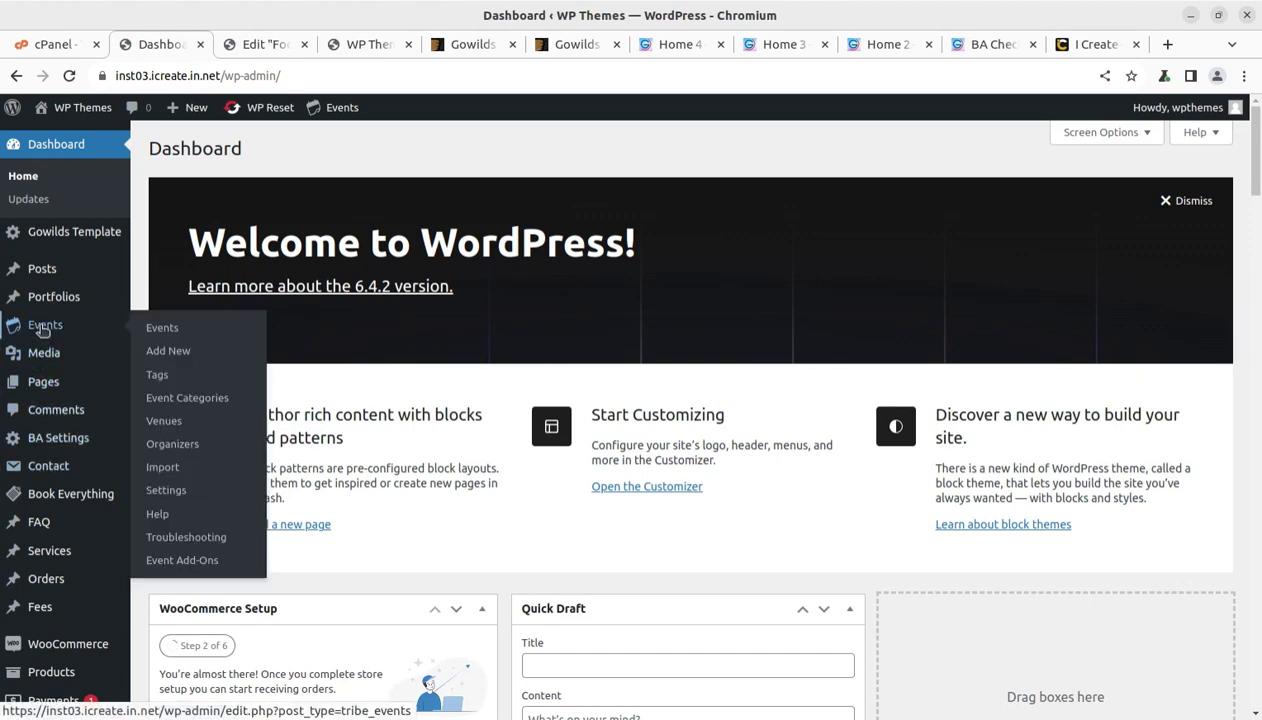
left_click(158, 338)
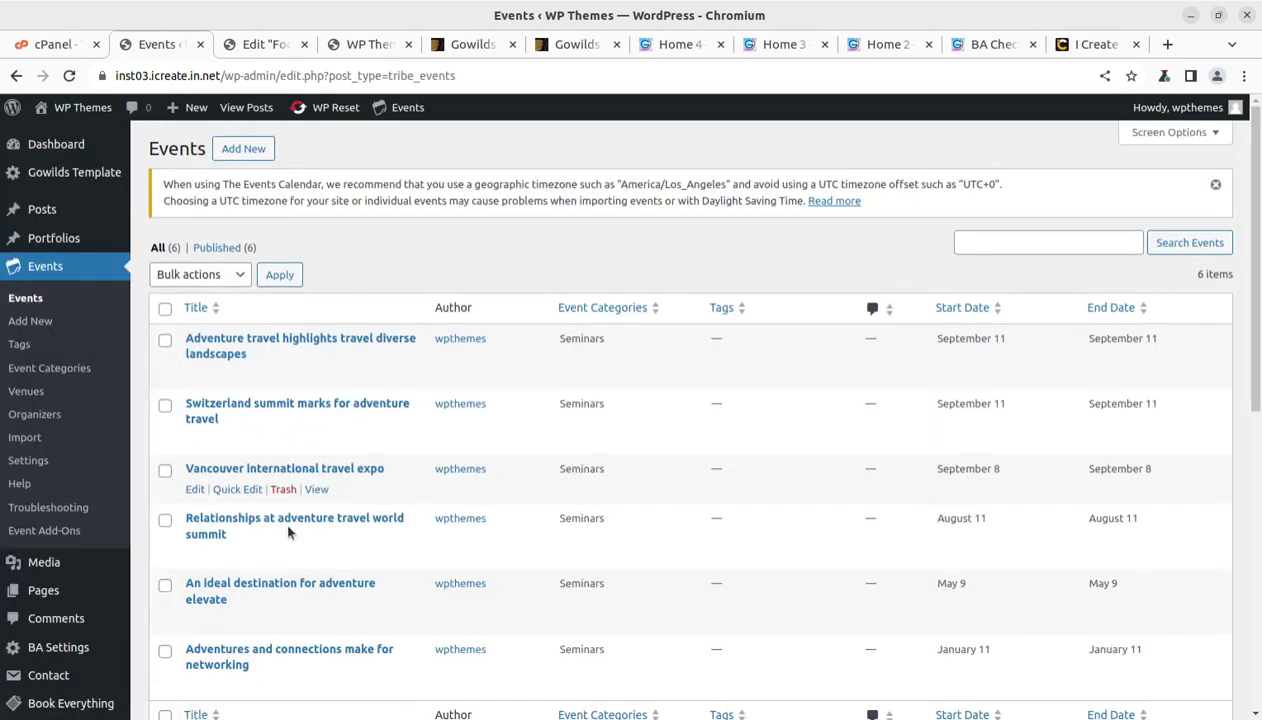
scroll(364, 497, "down", 2)
scroll(364, 497, "down", 1)
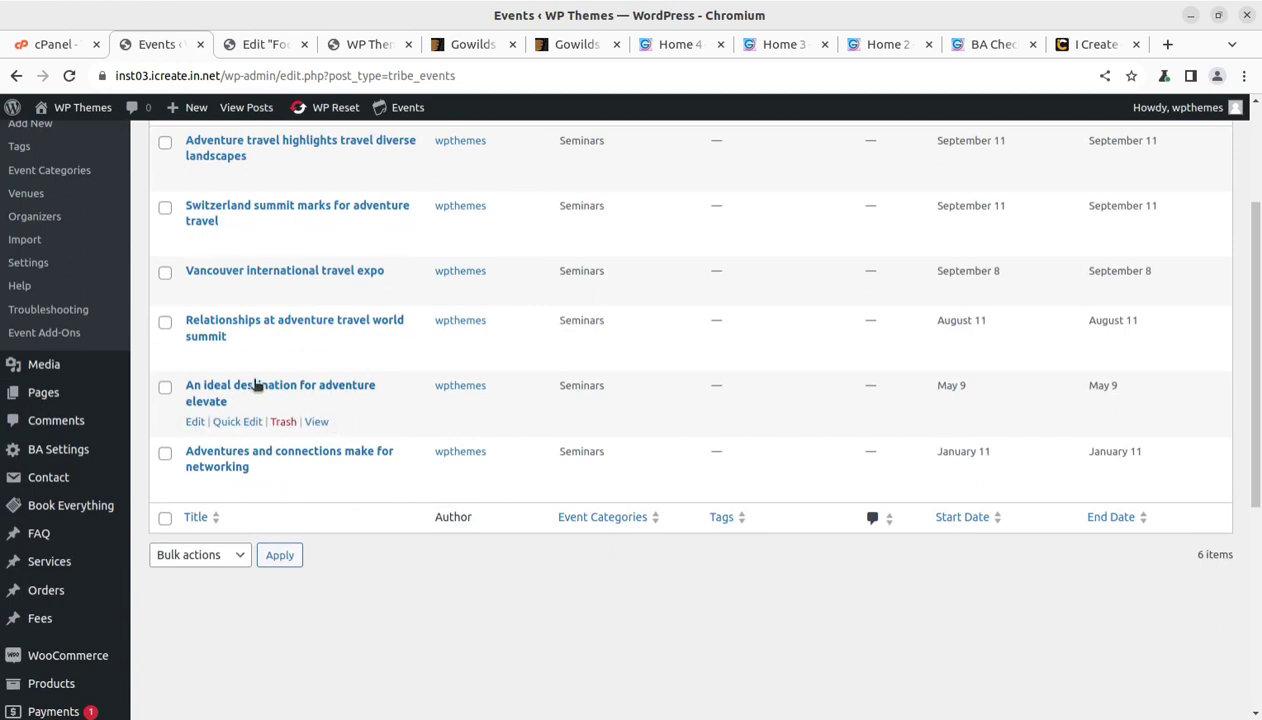
scroll(256, 386, "up", 3)
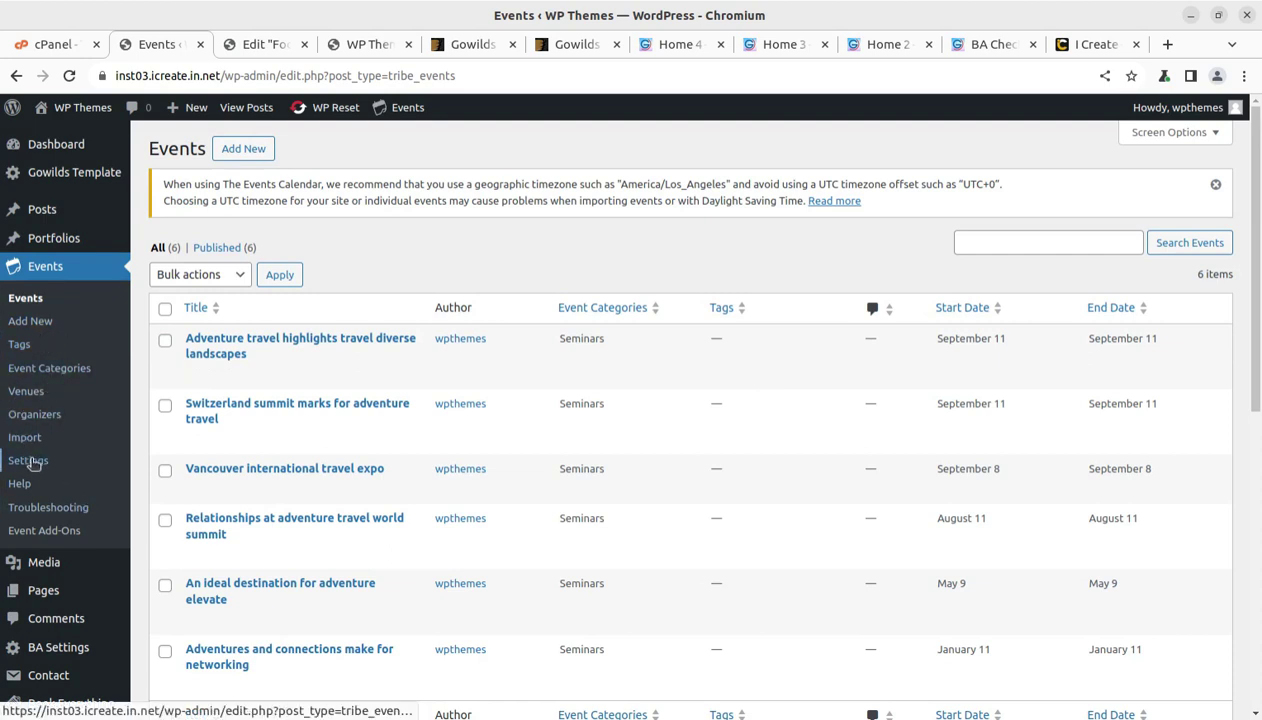
scroll(40, 455, "down", 3)
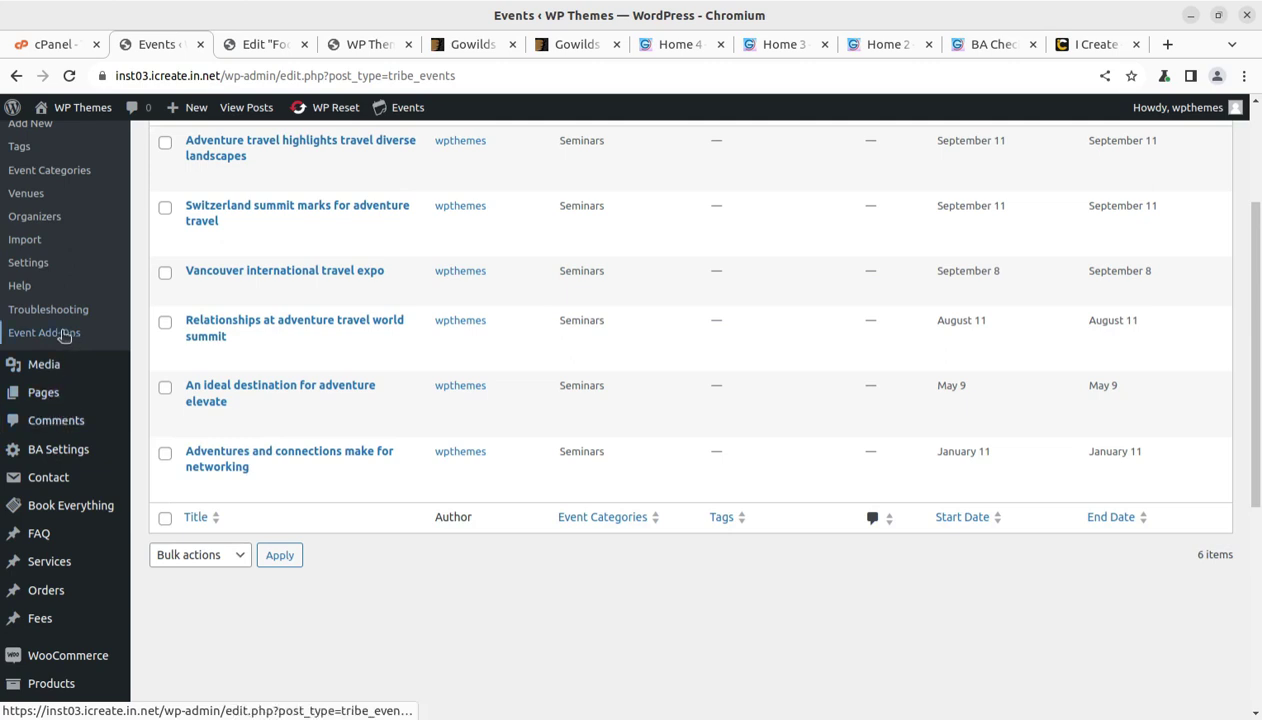
Go through the BA Settings tabs Currency, Payments, Order, Confirmation, Emails, and Google map.
left_click(60, 458)
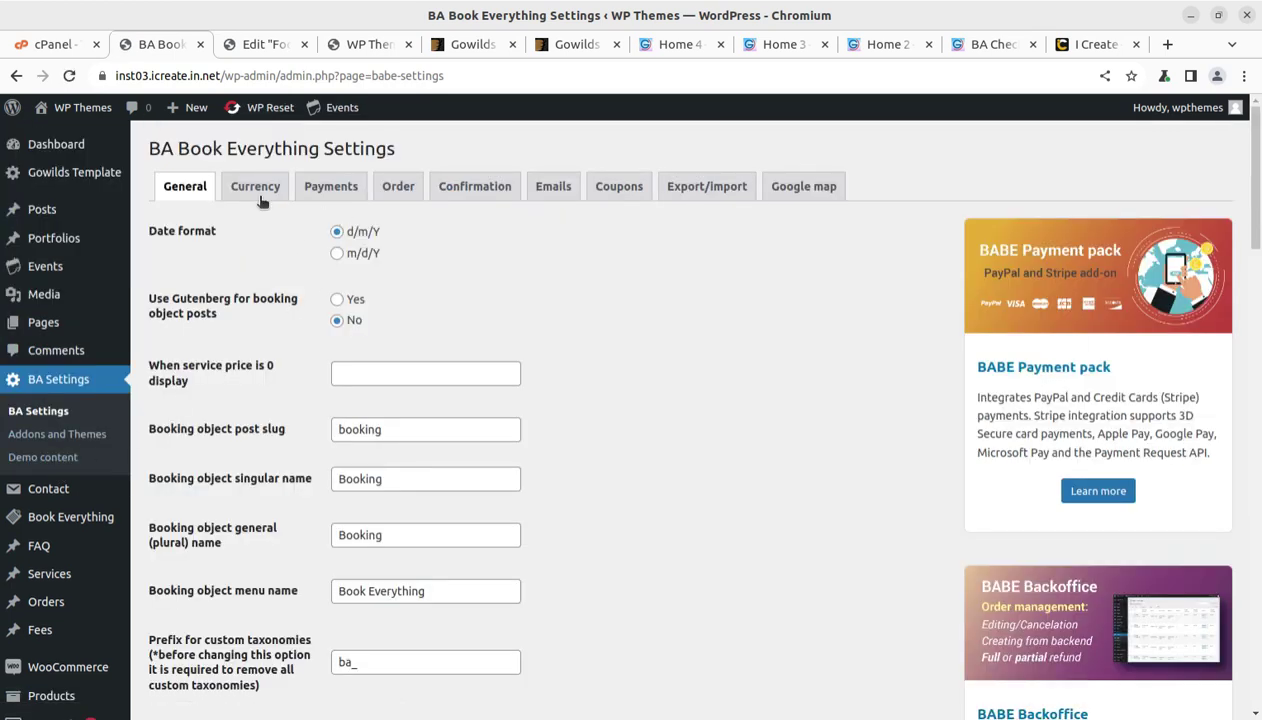
left_click(262, 195)
left_click(315, 189)
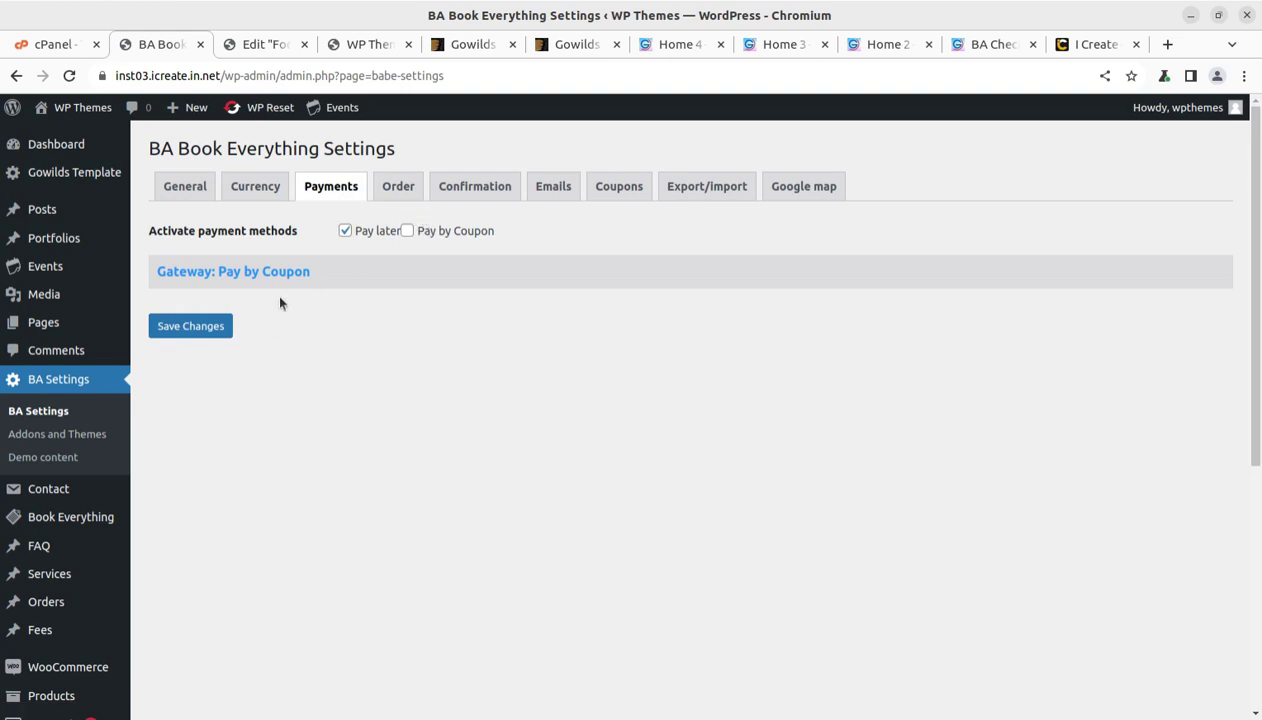
left_click(401, 189)
left_click(465, 193)
left_click(556, 194)
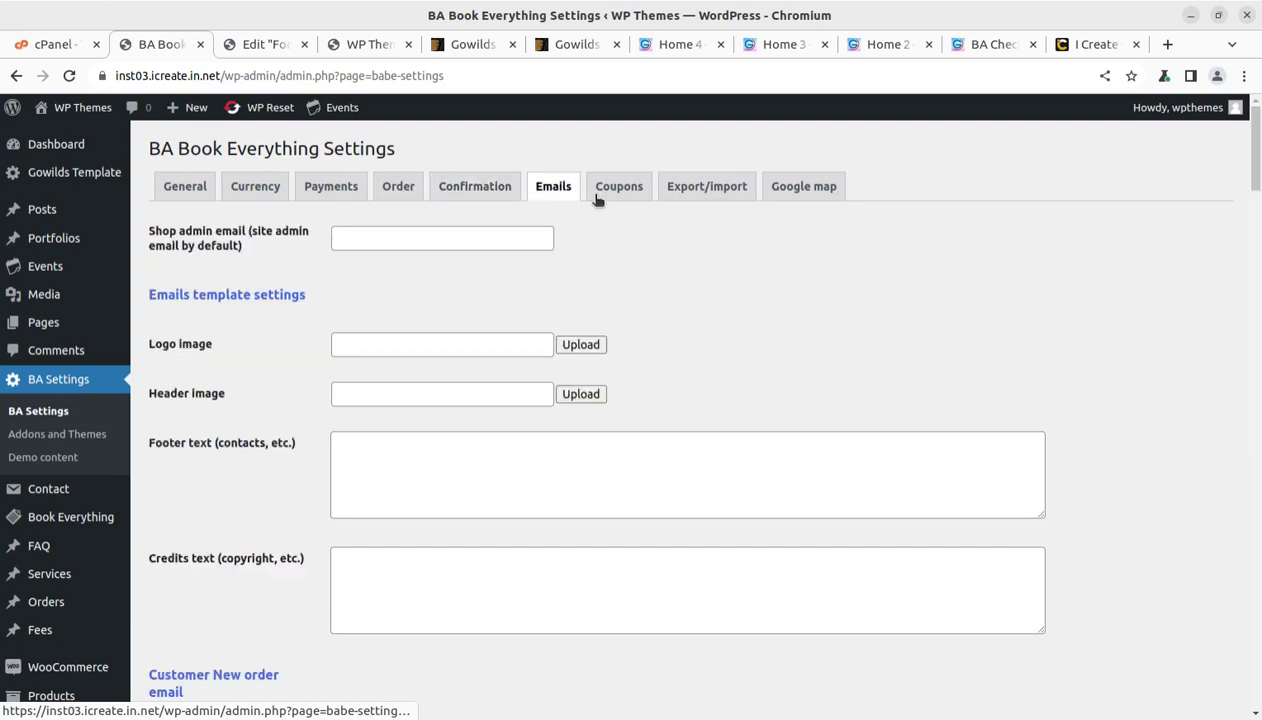
left_click(795, 192)
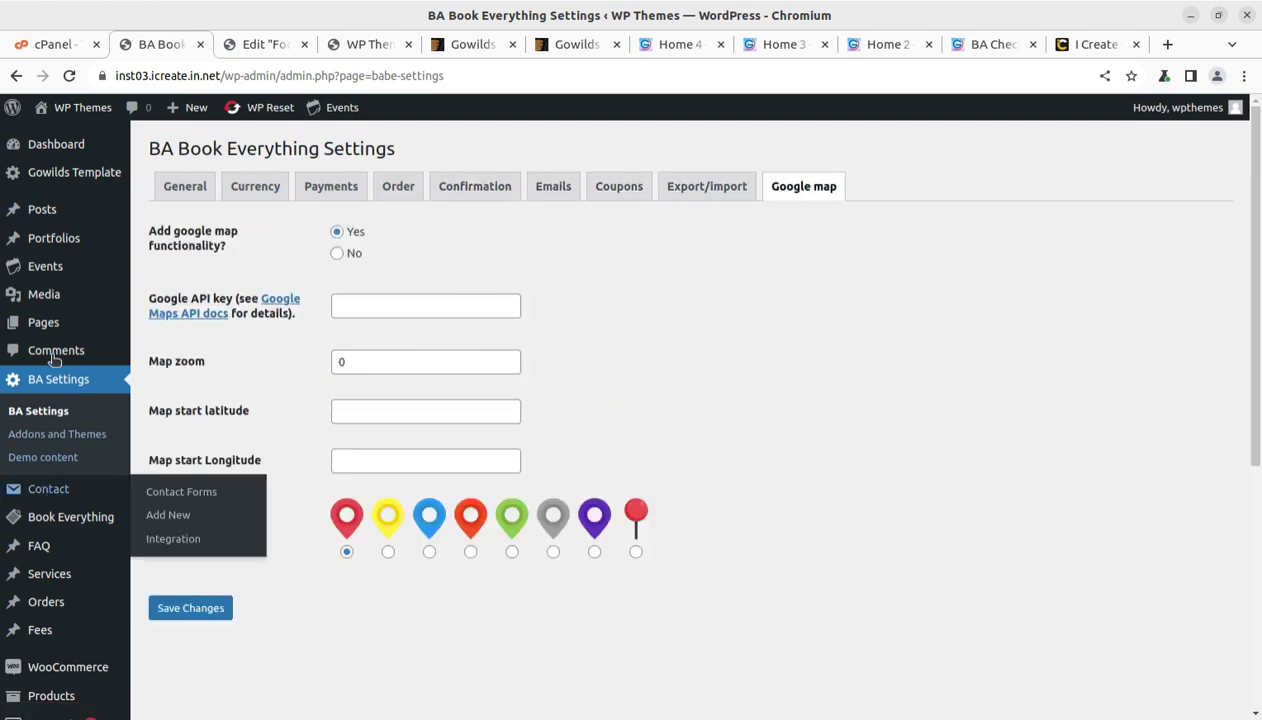
left_click(64, 496)
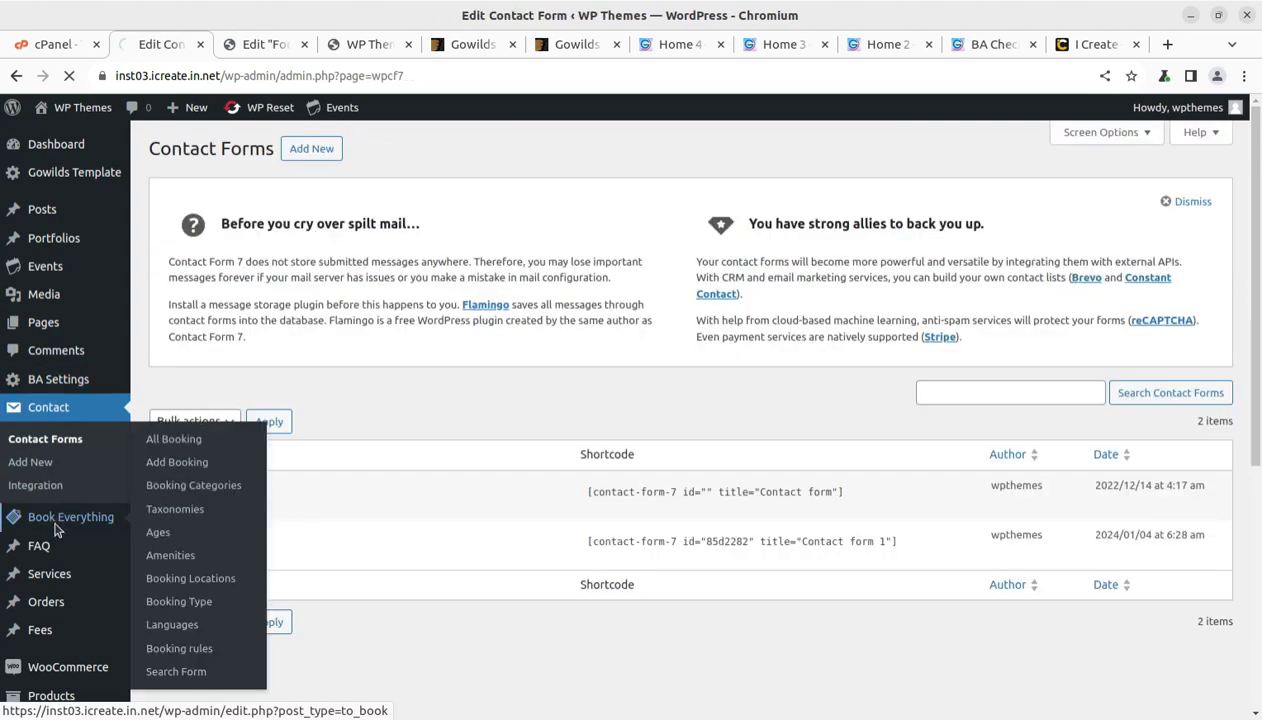
left_click(57, 530)
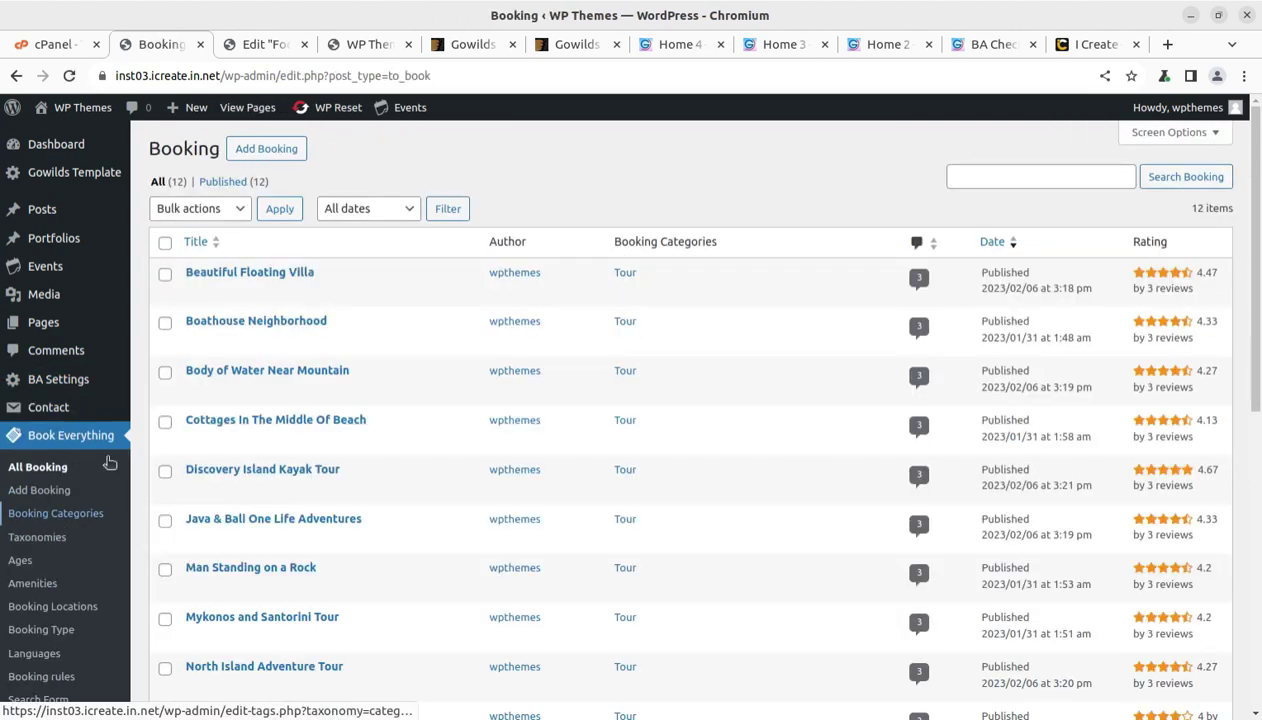
scroll(128, 444, "down", 4)
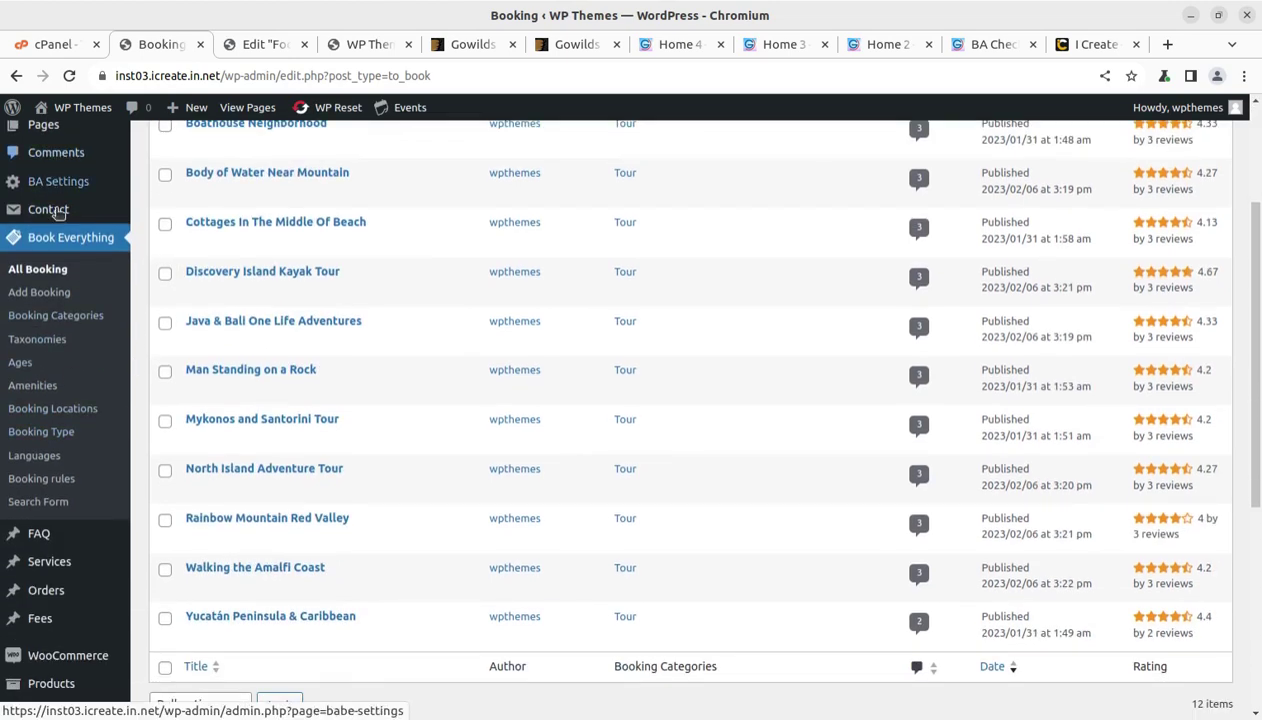
mouse_move(199, 287)
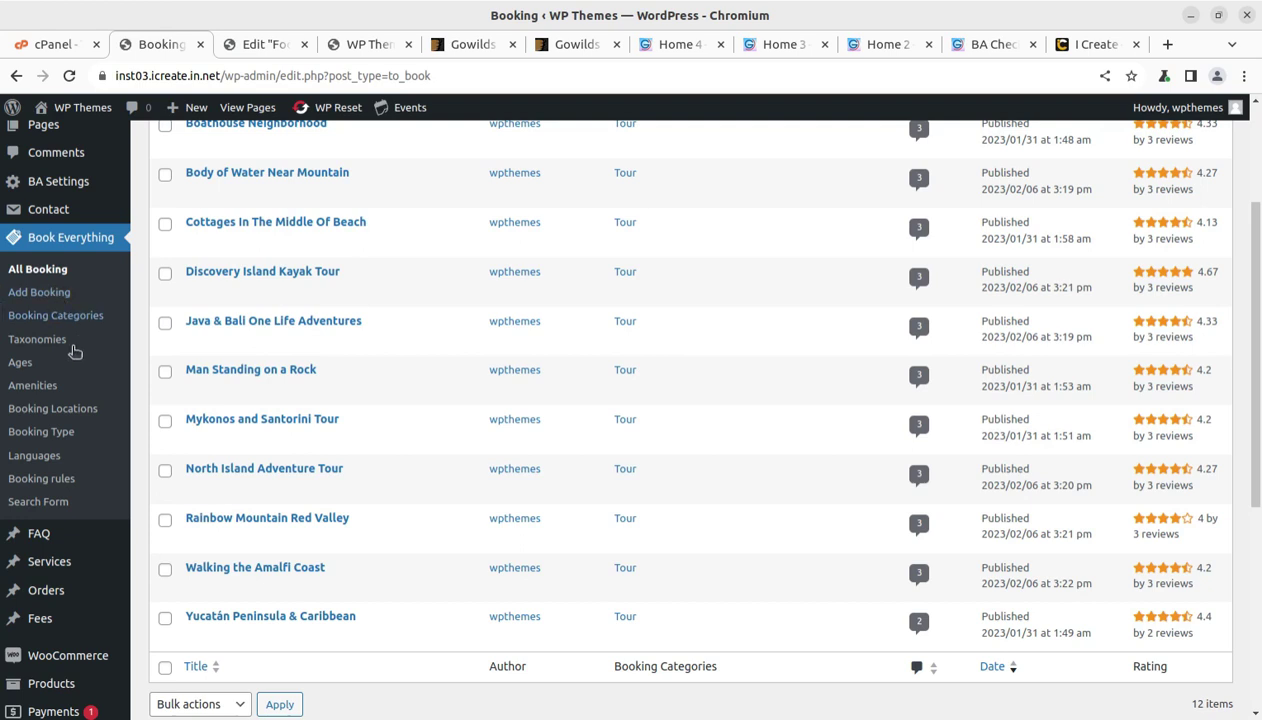
mouse_move(267, 342)
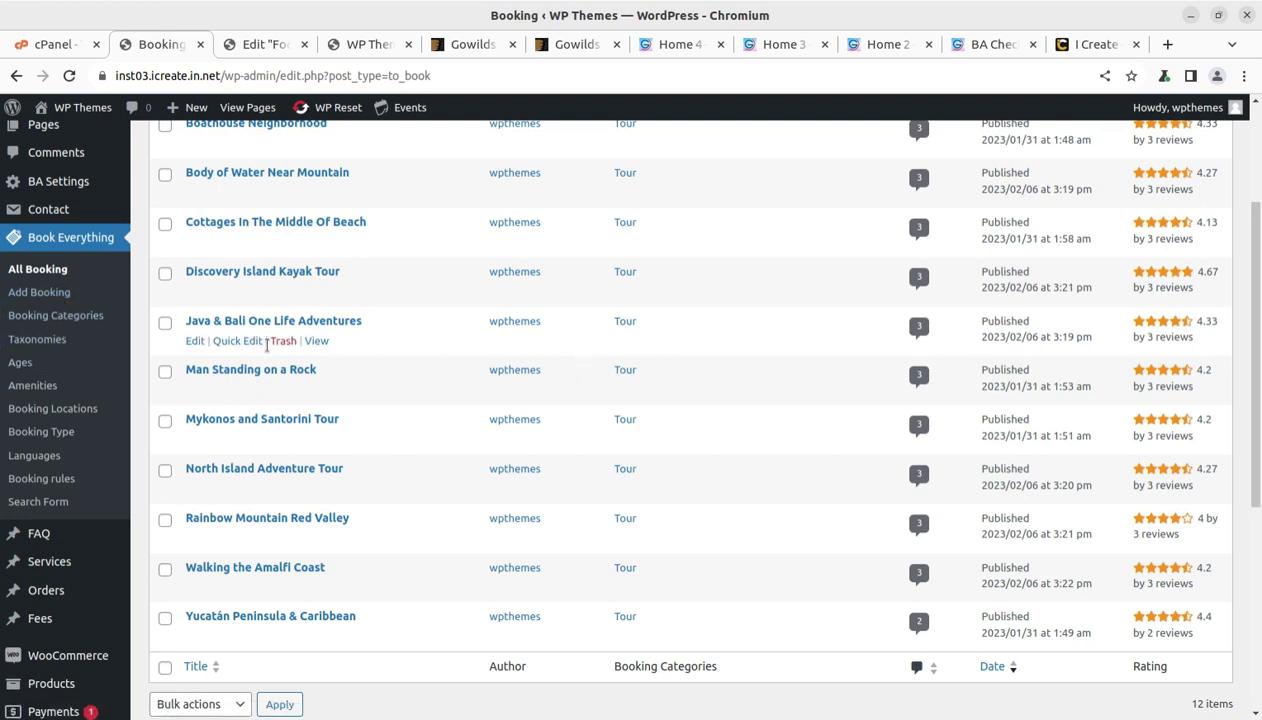
scroll(267, 342, "up", 4)
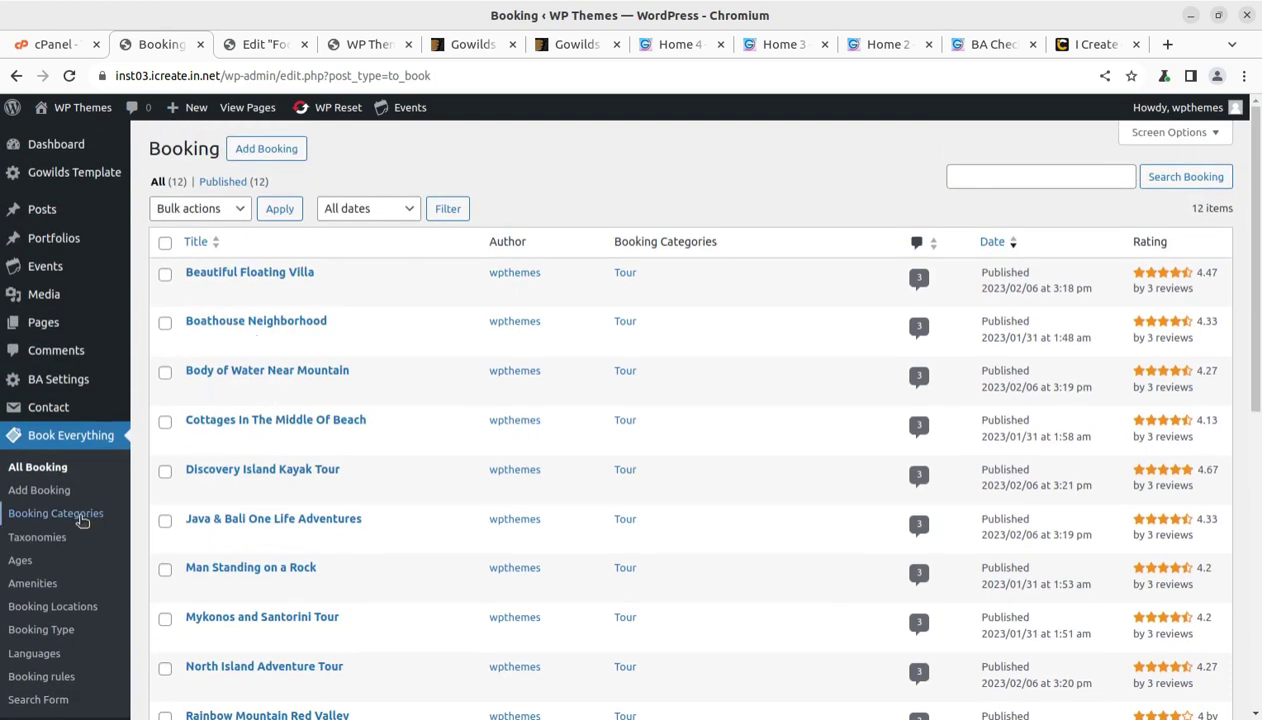
scroll(100, 536, "down", 4)
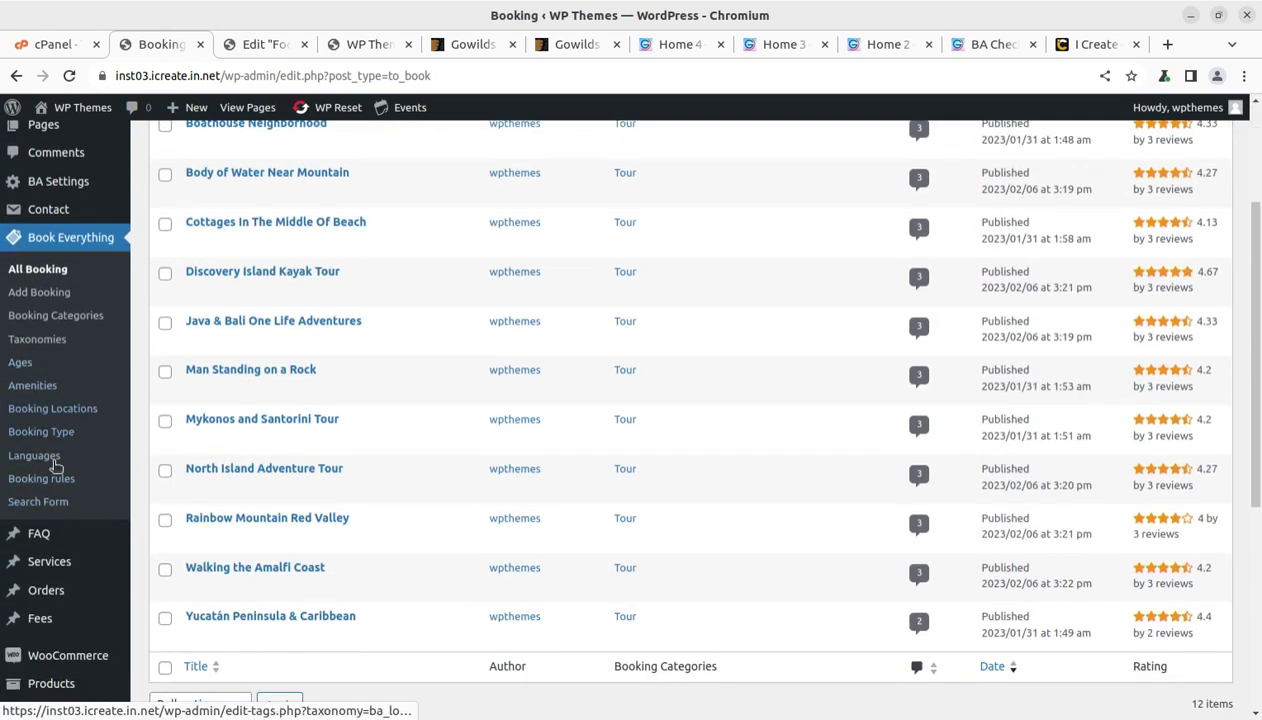
Look over the booking Amenities list and the Booking rules page.
left_click(36, 390)
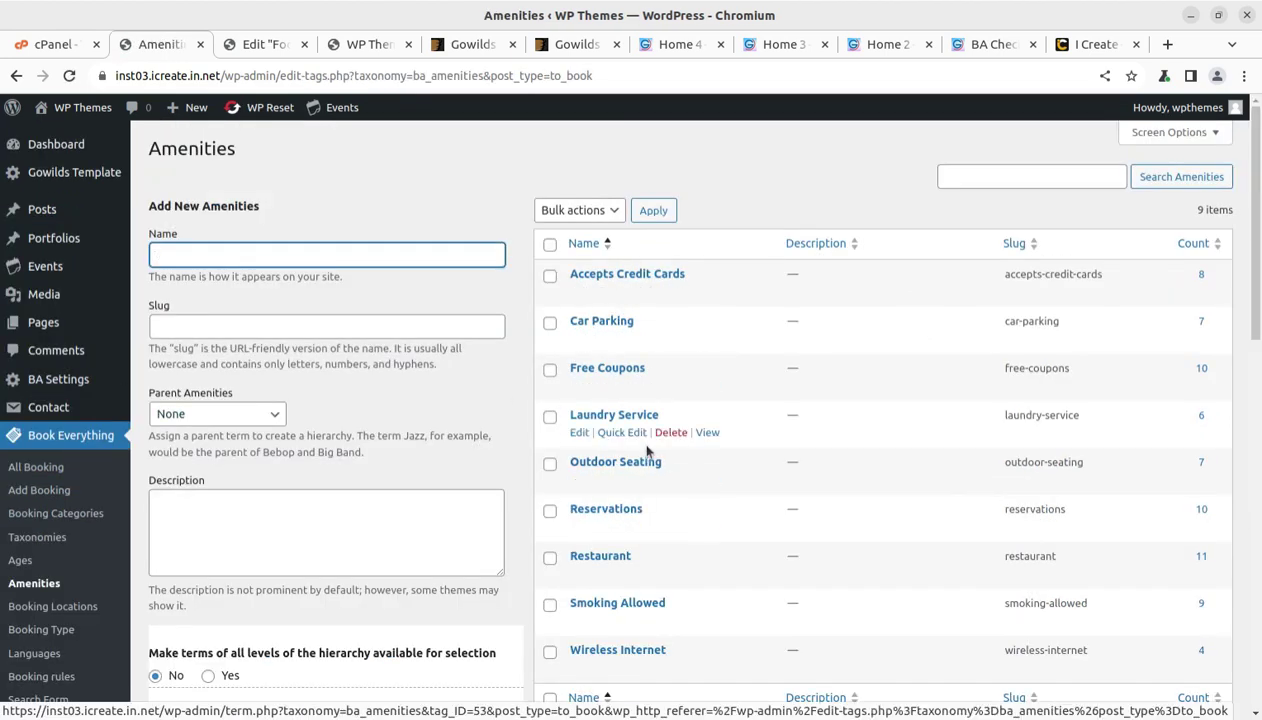
scroll(650, 420, "down", 2)
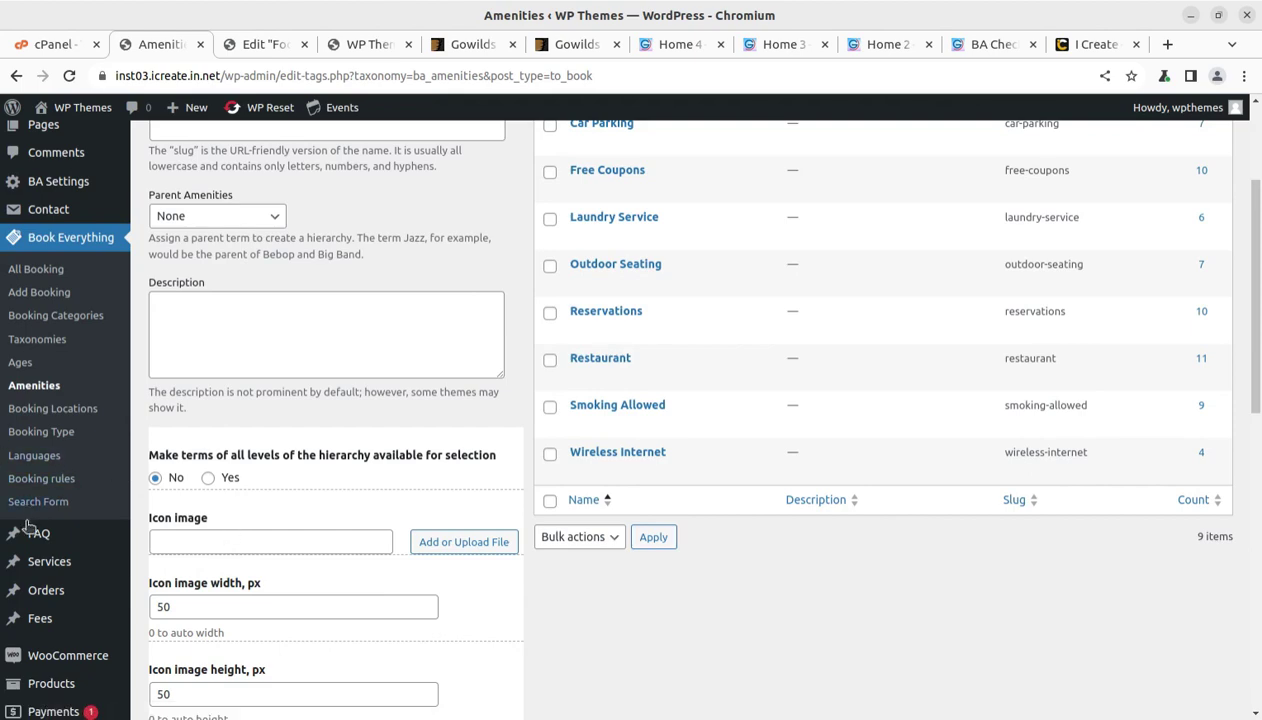
left_click(50, 479)
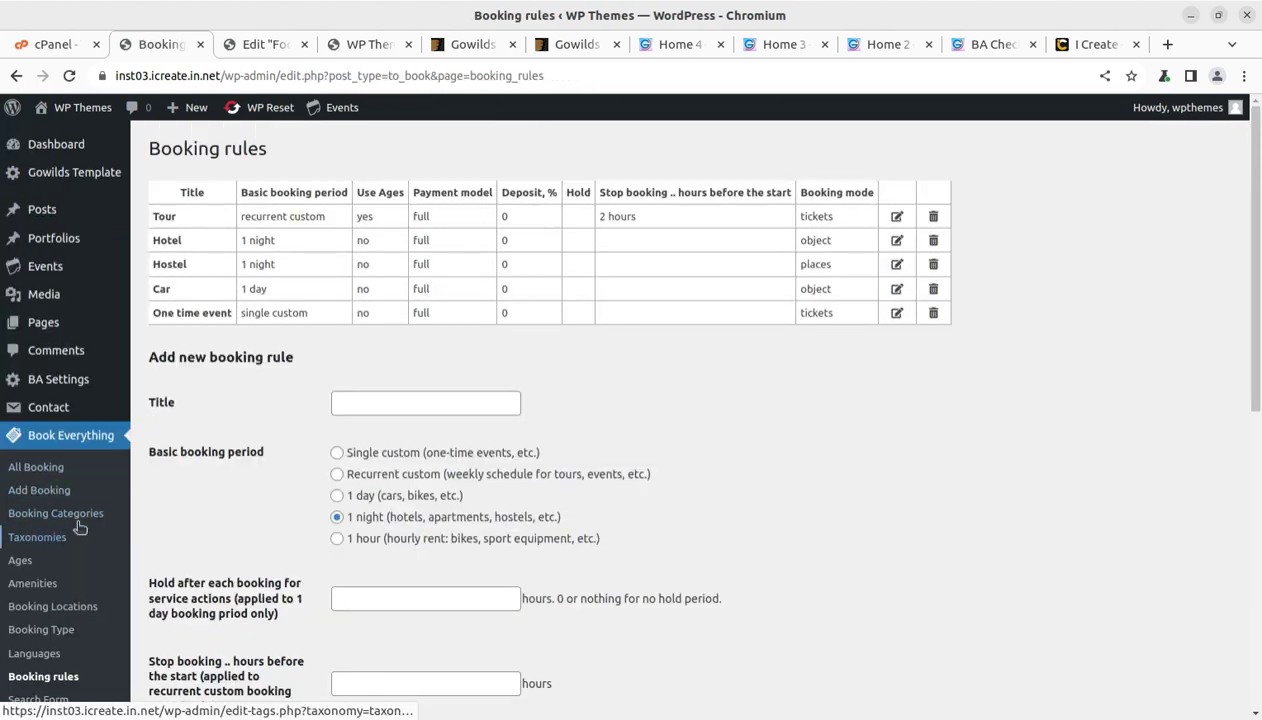
scroll(88, 519, "down", 3)
Bring up the Search Form settings and scroll through its fields table.
left_click(42, 404)
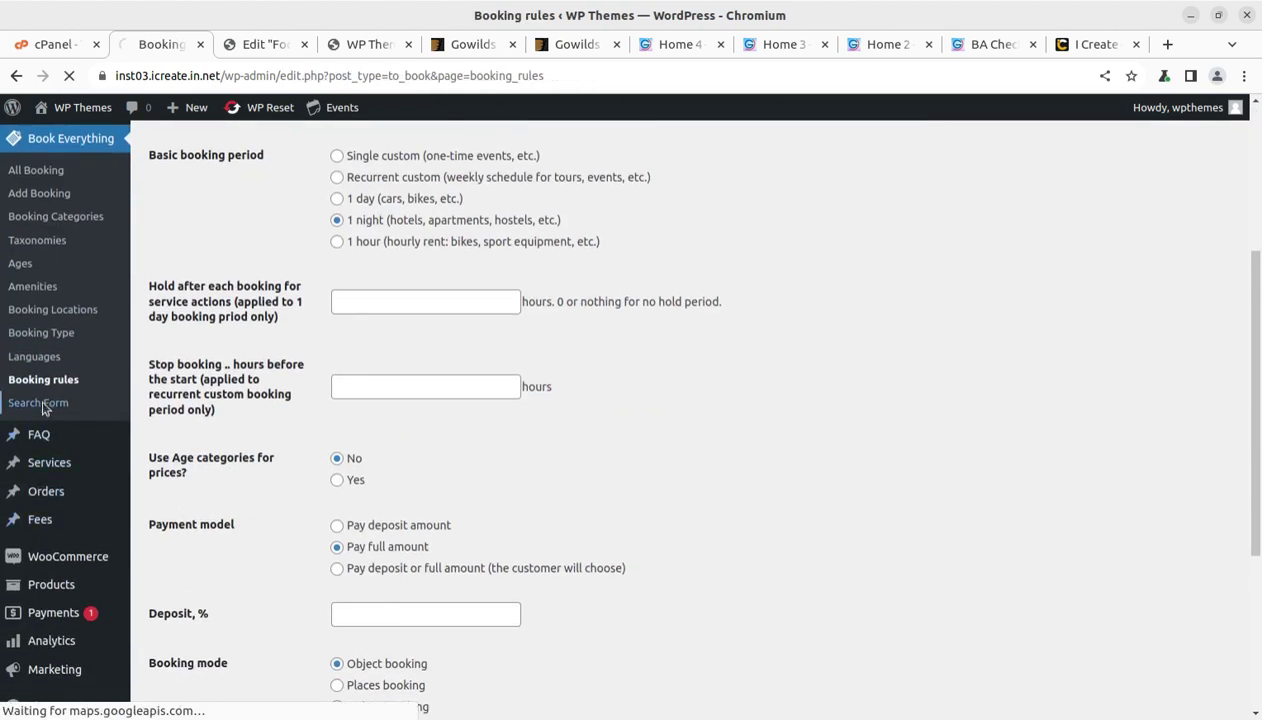
scroll(500, 440, "down", 3)
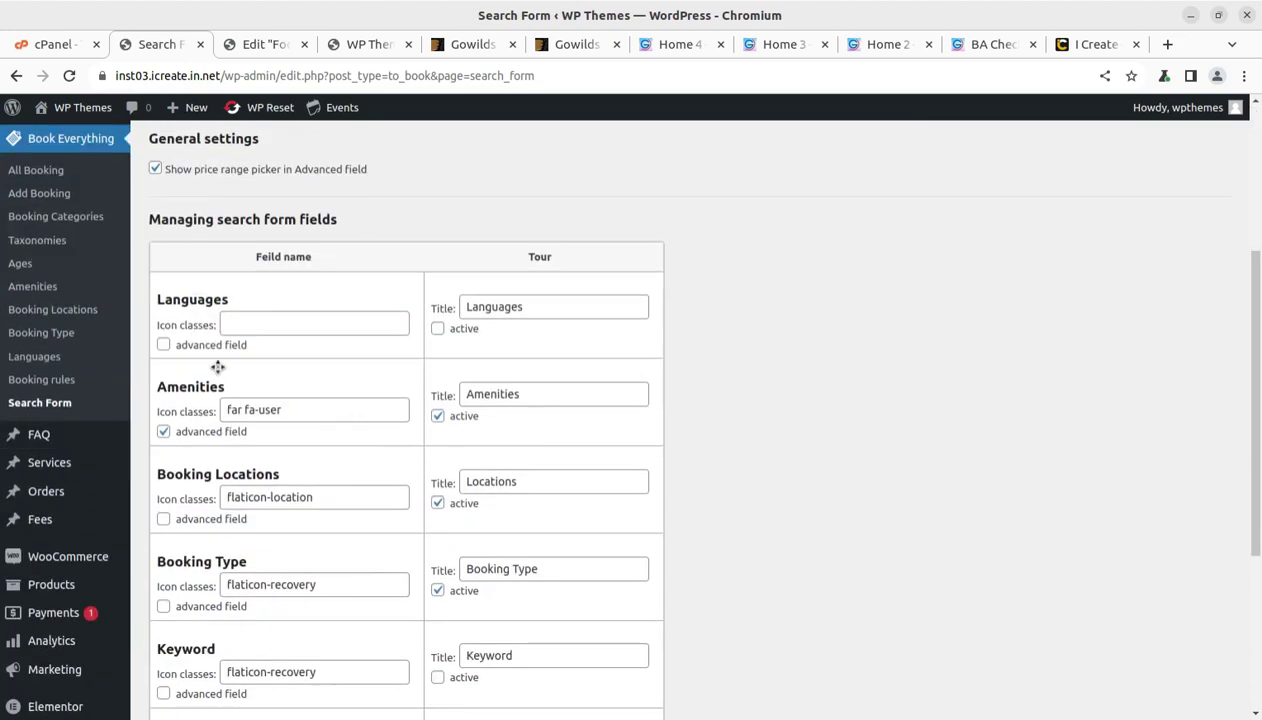
scroll(440, 420, "down", 1)
scroll(242, 355, "down", 2)
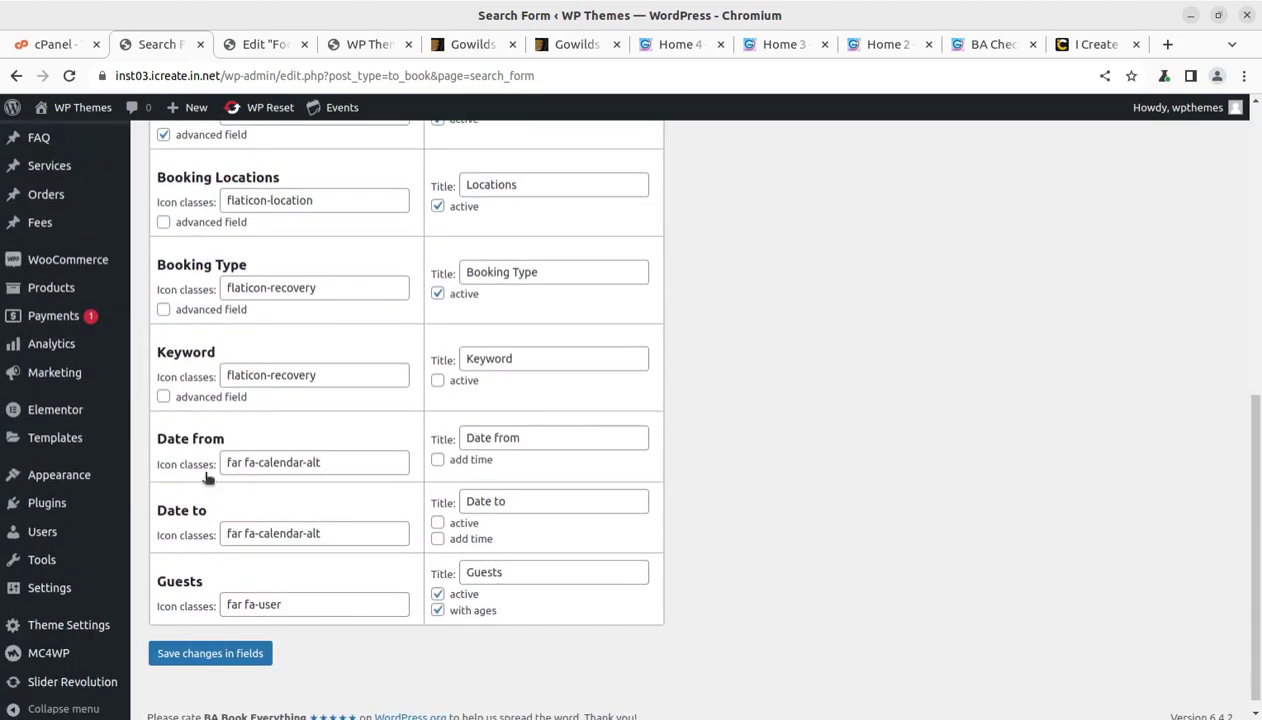
scroll(648, 485, "up", 5)
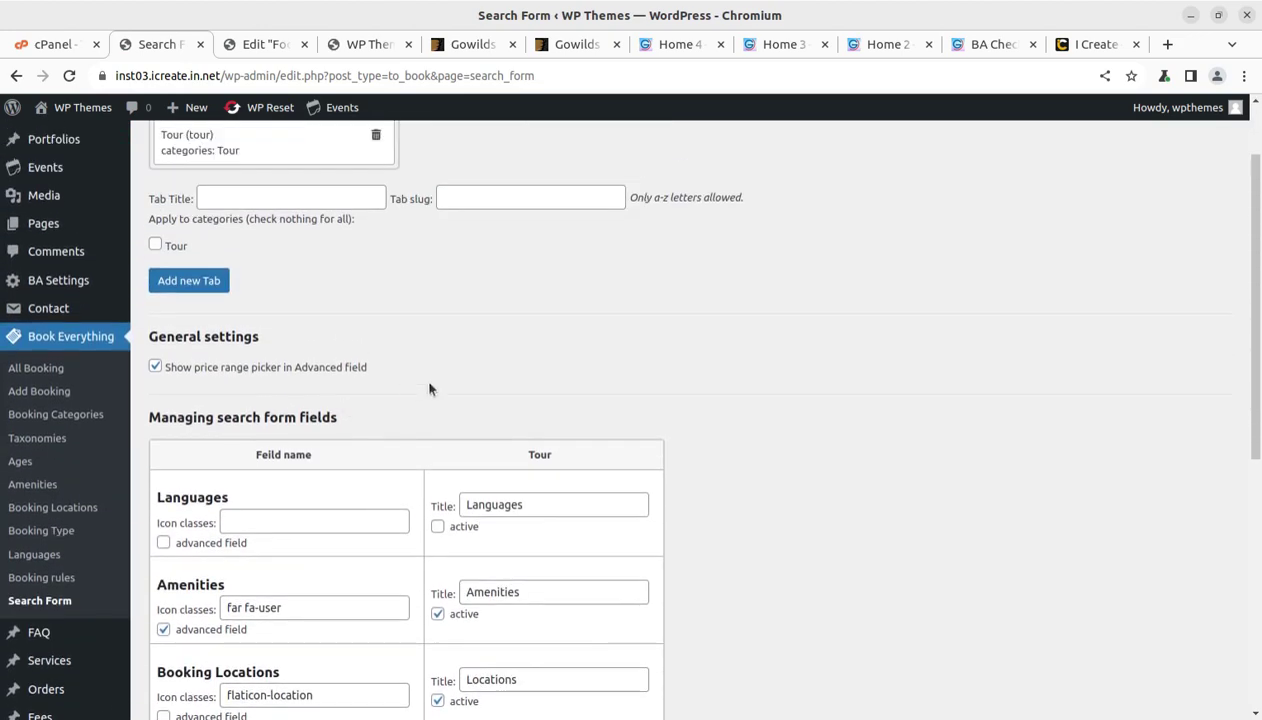
scroll(431, 388, "down", 2)
scroll(410, 385, "down", 1)
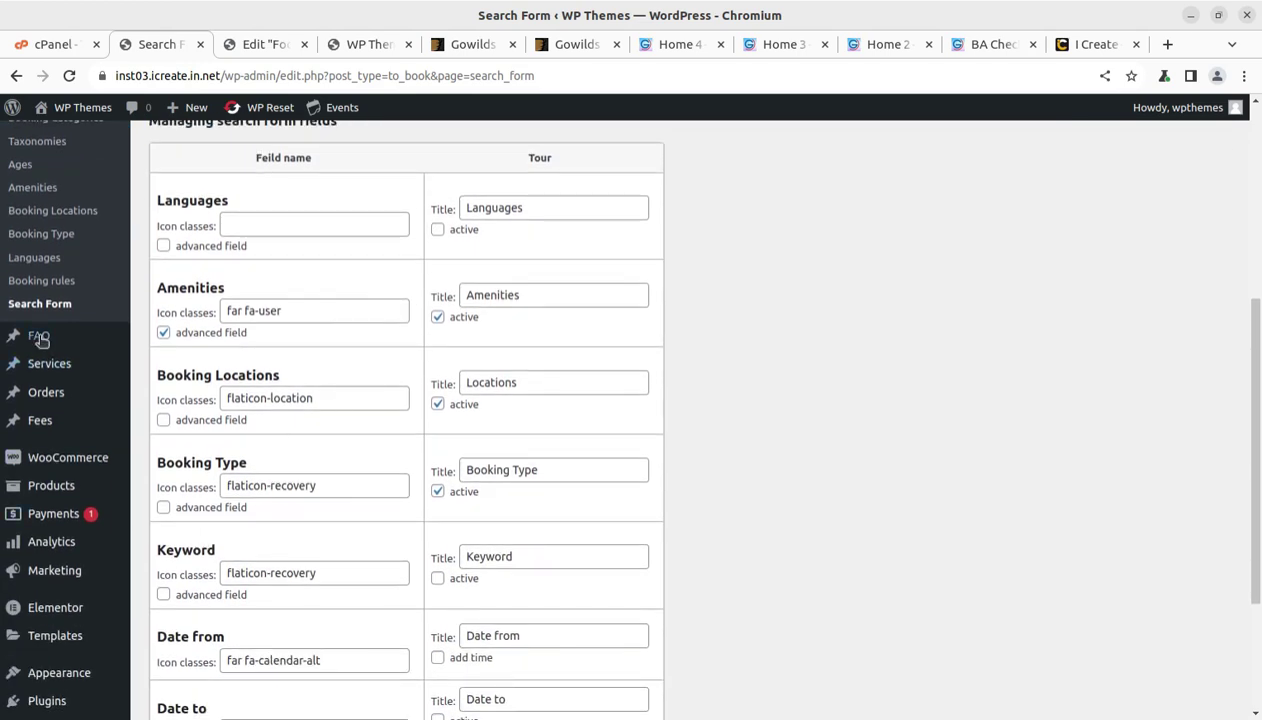
View All FAQs and Services, then scroll the empty Orders list.
mouse_move(55, 345)
left_click(181, 343)
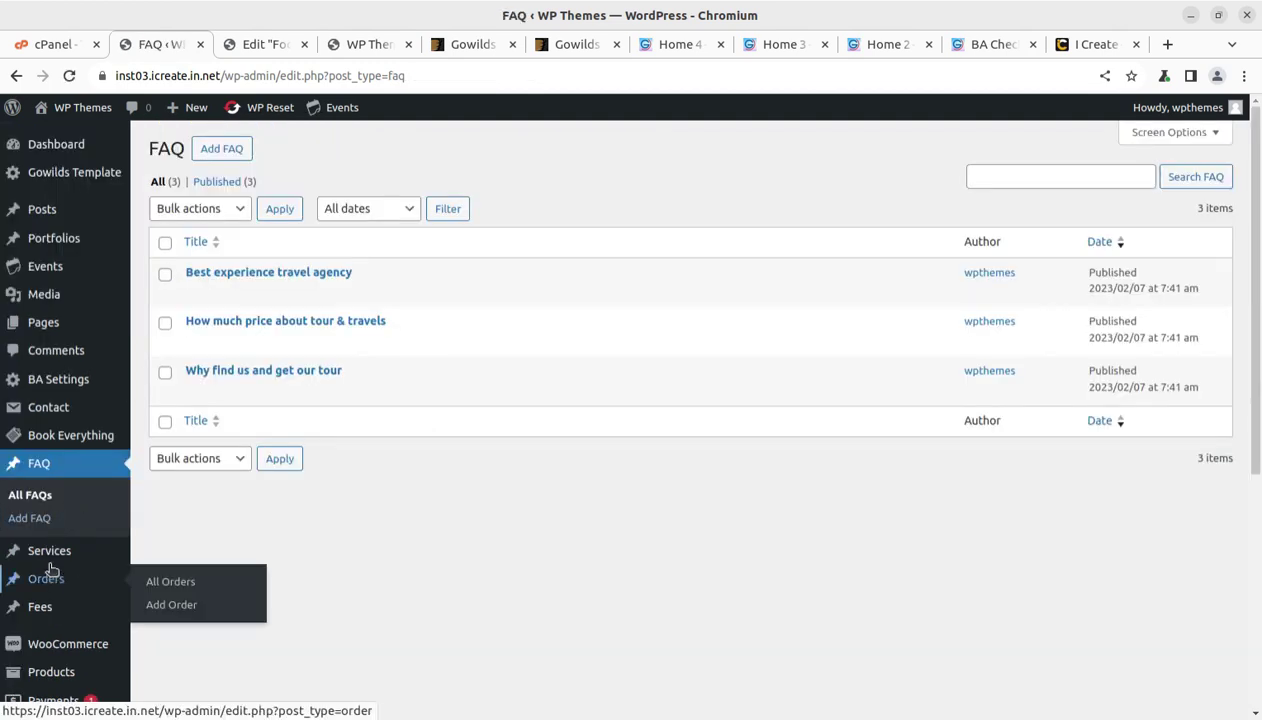
left_click(52, 562)
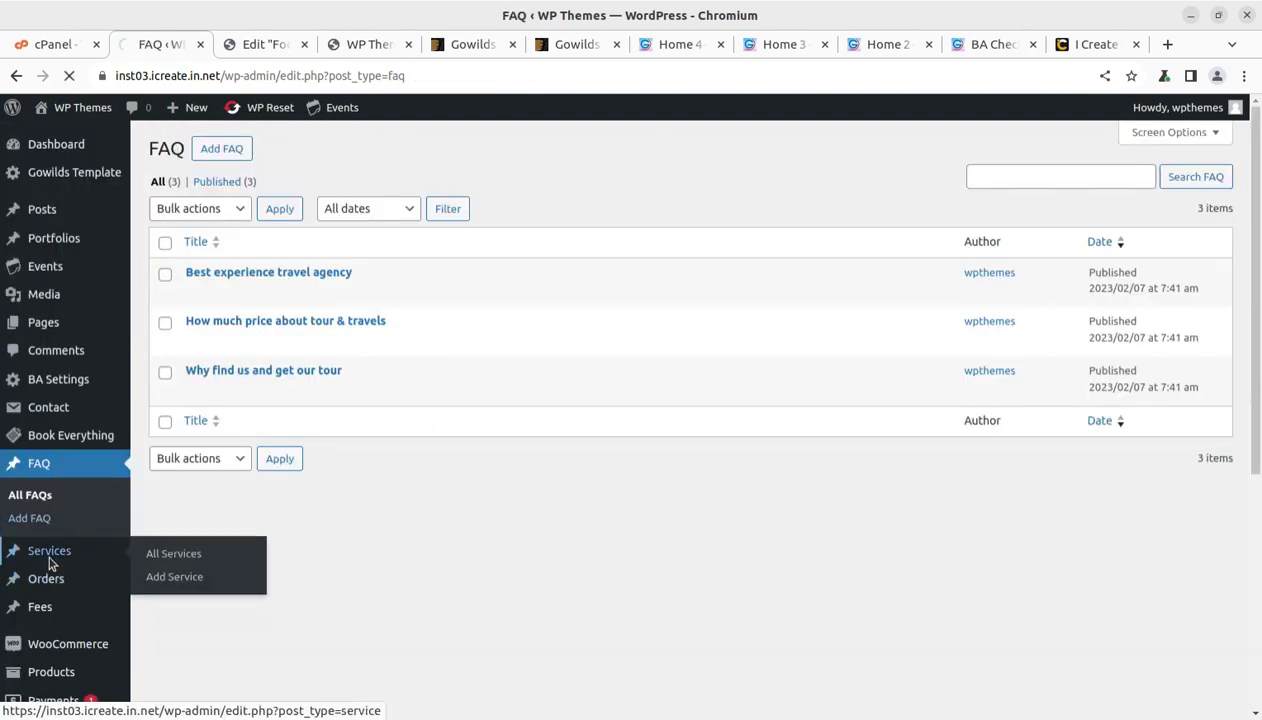
left_click(50, 579)
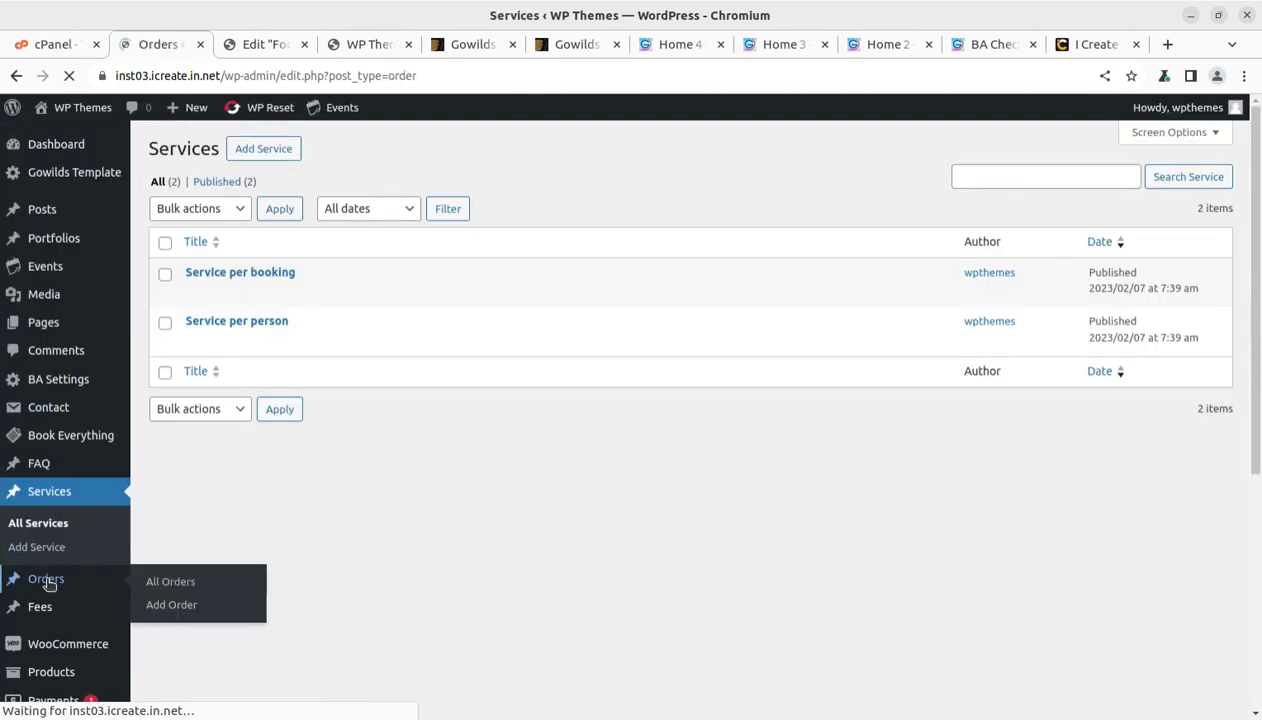
scroll(388, 330, "down", 4)
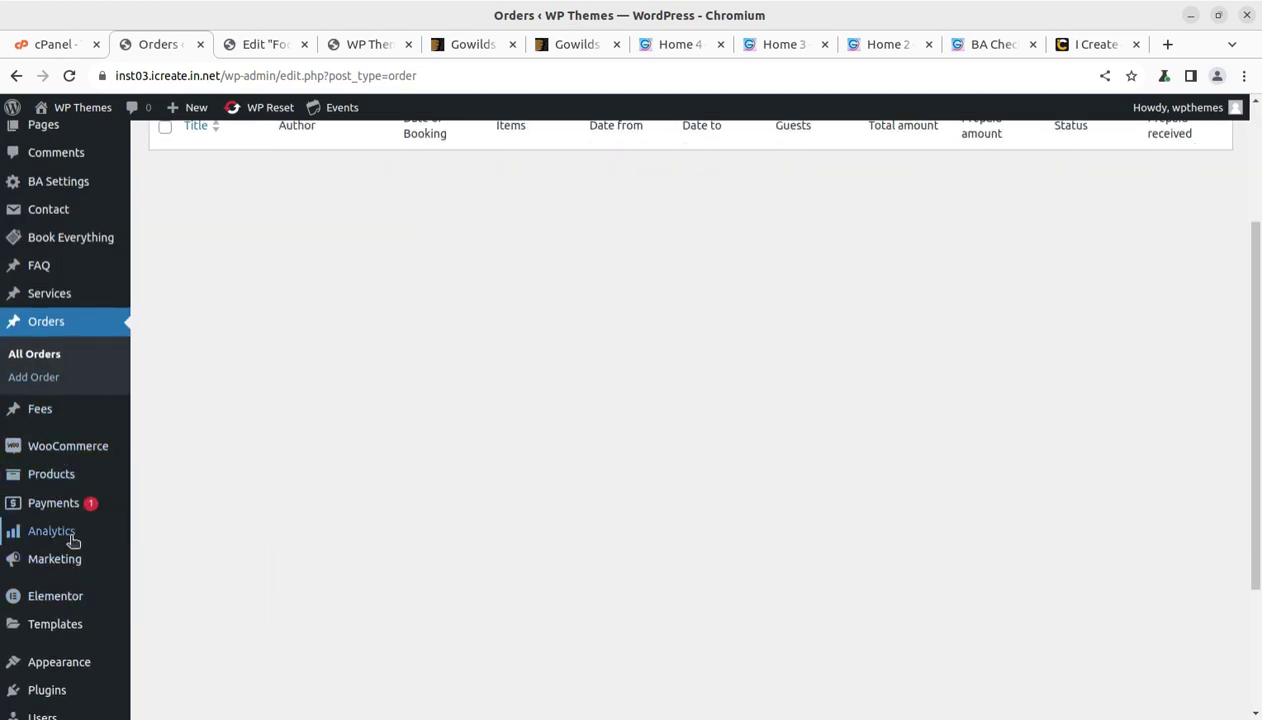
scroll(72, 541, "down", 1)
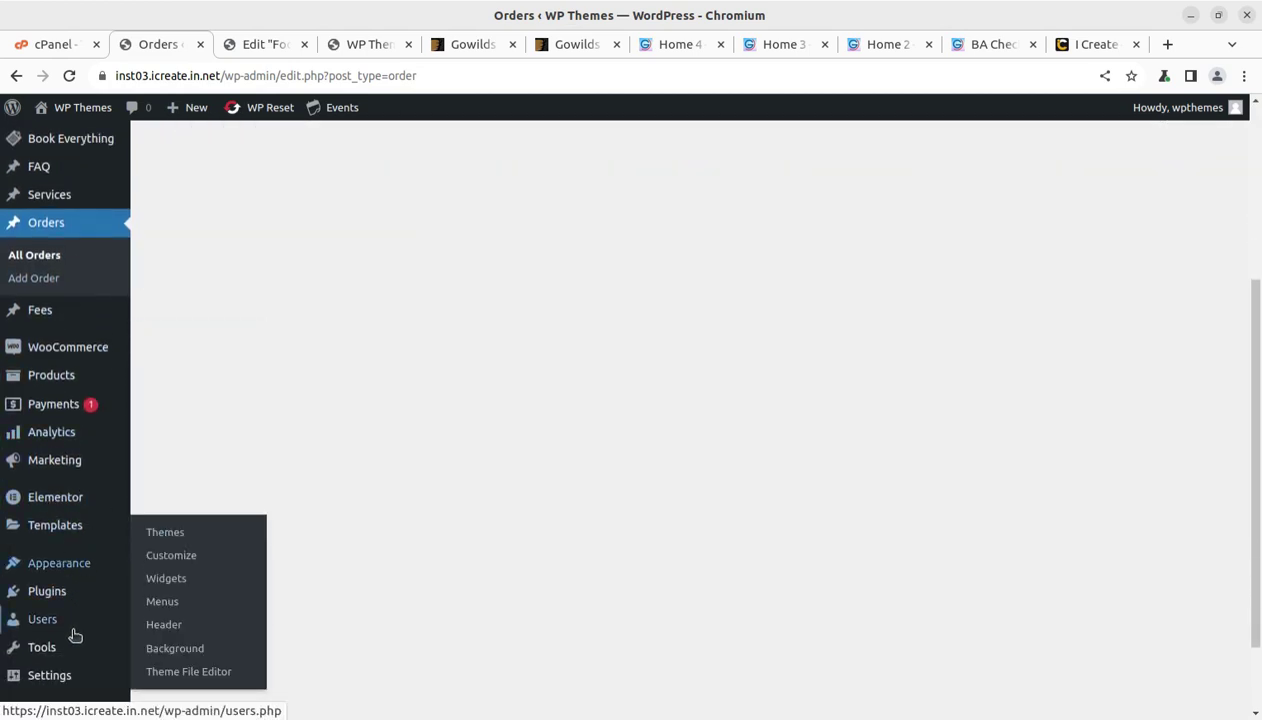
scroll(70, 676, "down", 2)
mouse_move(70, 593)
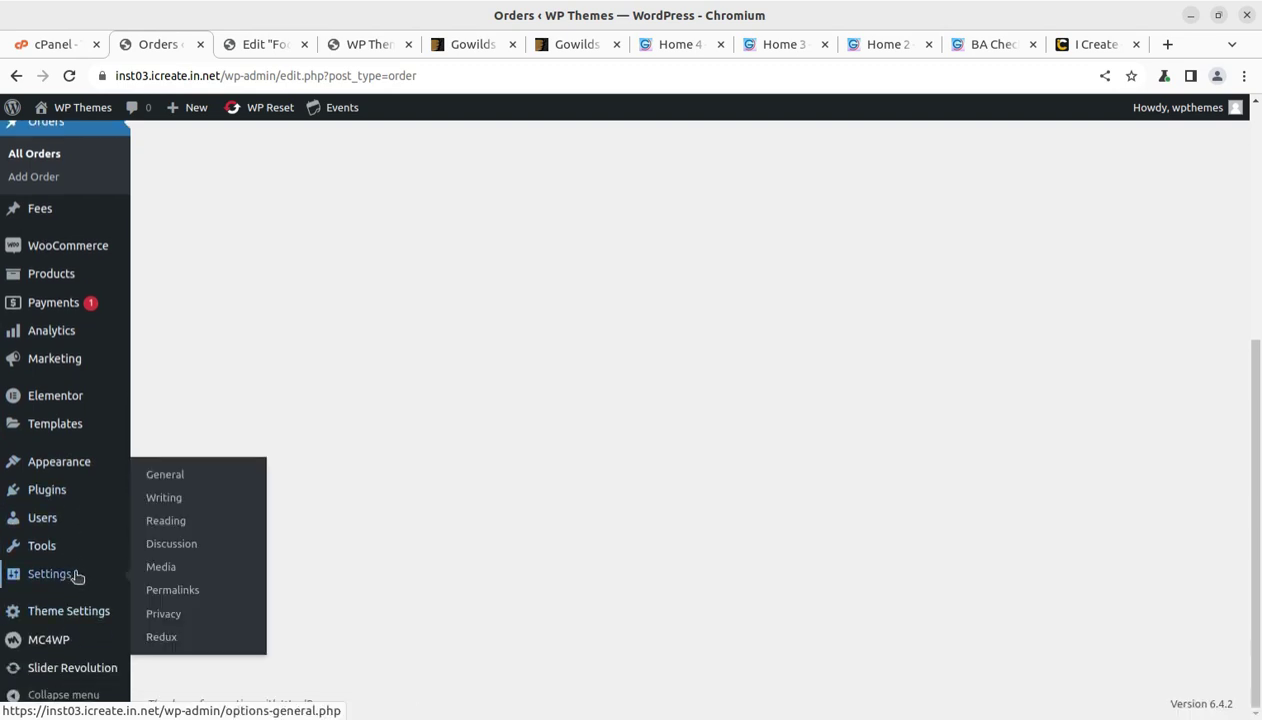
mouse_move(55, 624)
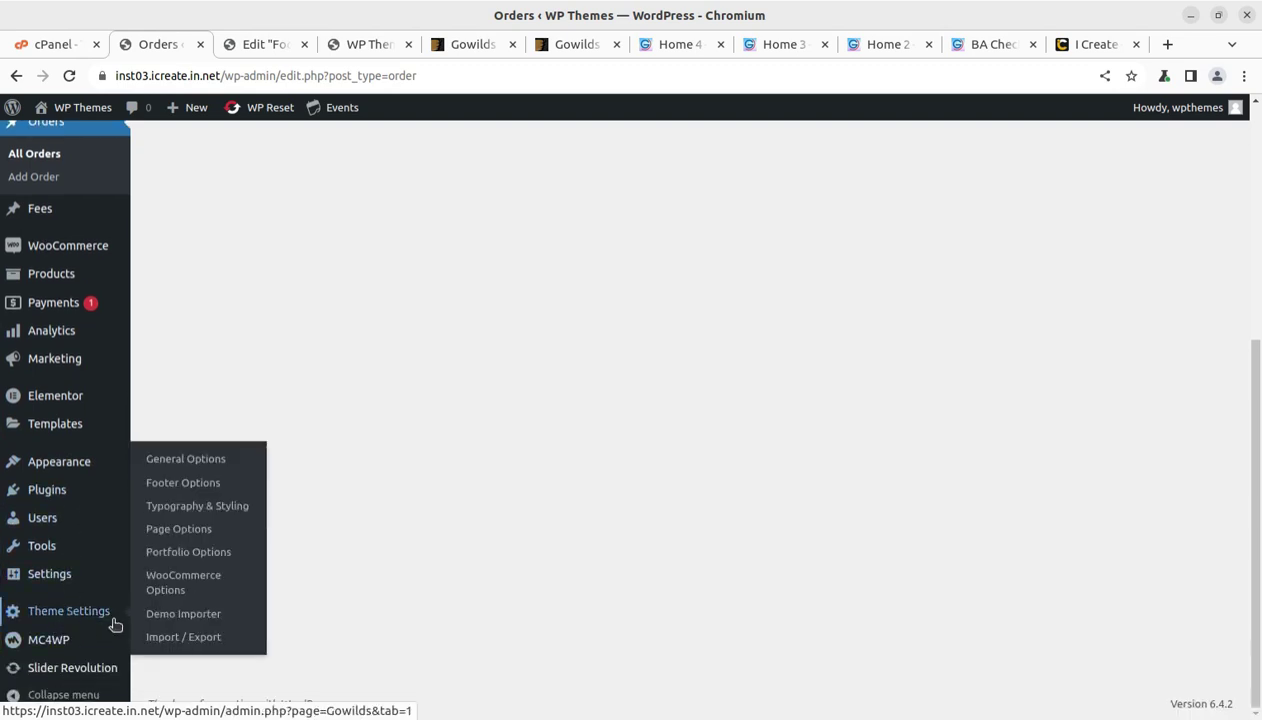
Step through Gowilds General, Footer, Typography & Styling, Page, Portfolio and WooCommerce Options.
left_click(180, 466)
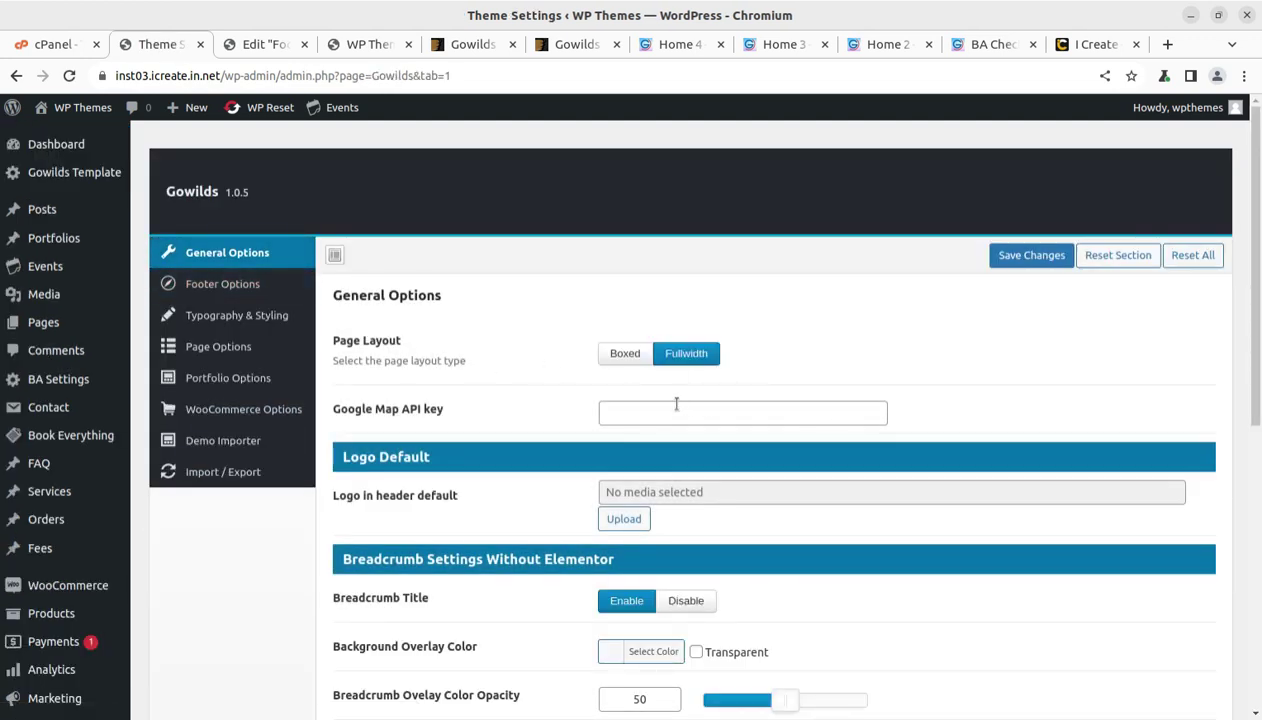
scroll(489, 352, "down", 4)
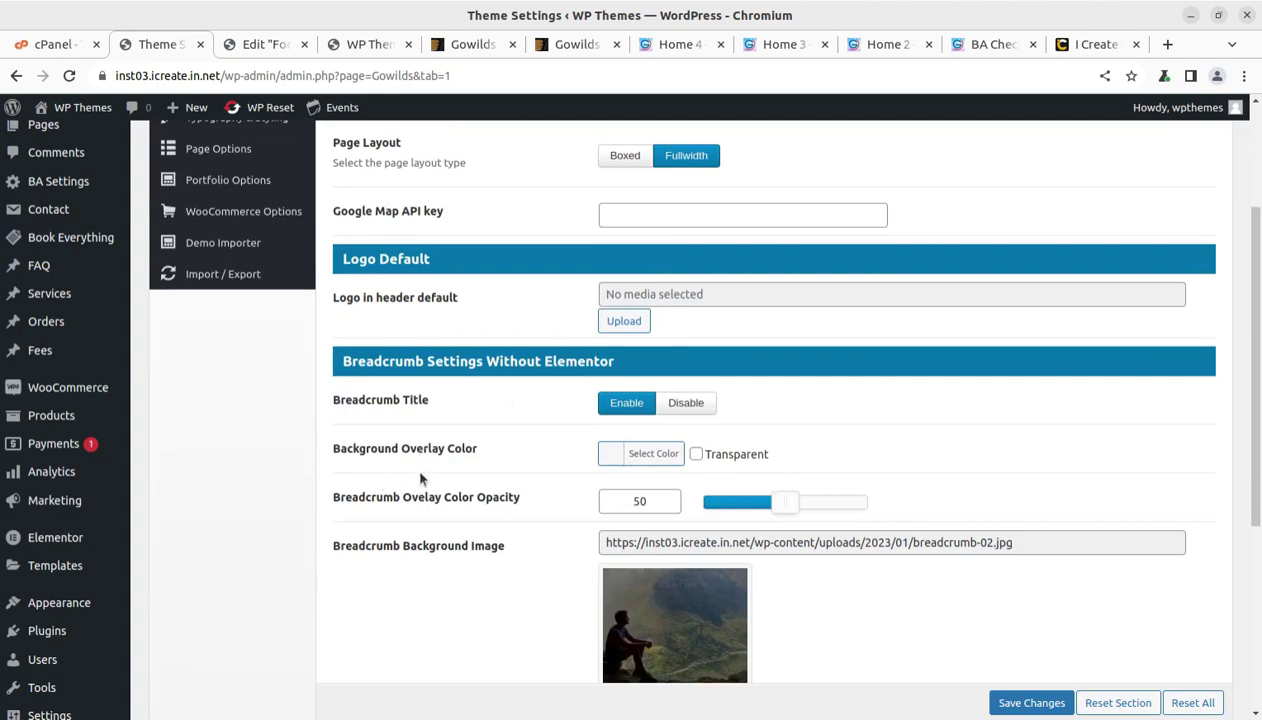
scroll(450, 480, "up", 4)
left_click(228, 285)
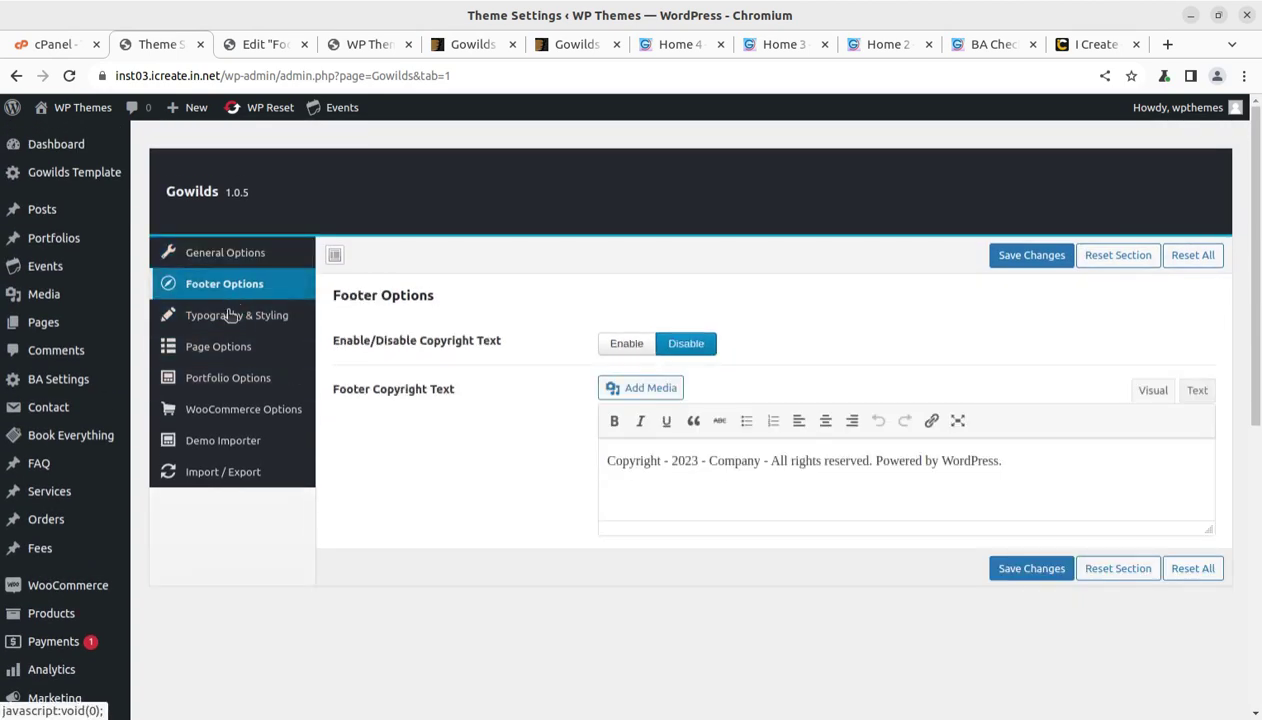
left_click(228, 318)
left_click(217, 348)
left_click(217, 380)
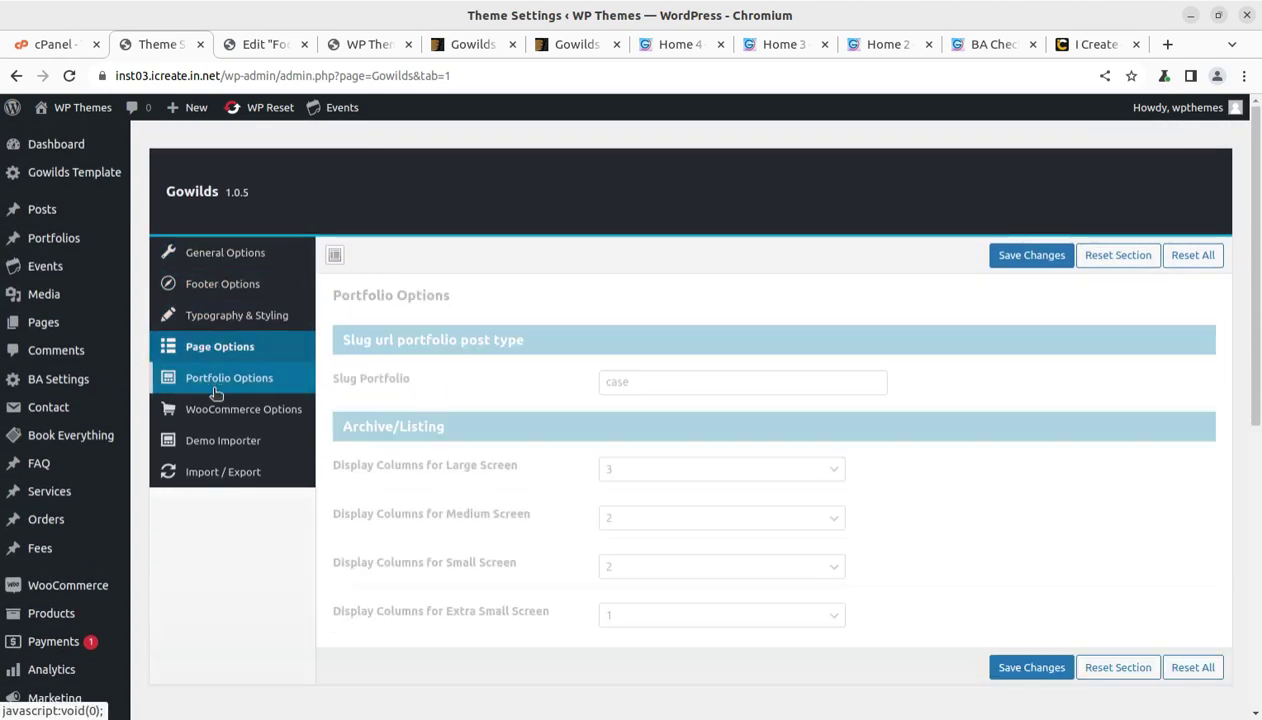
left_click(217, 409)
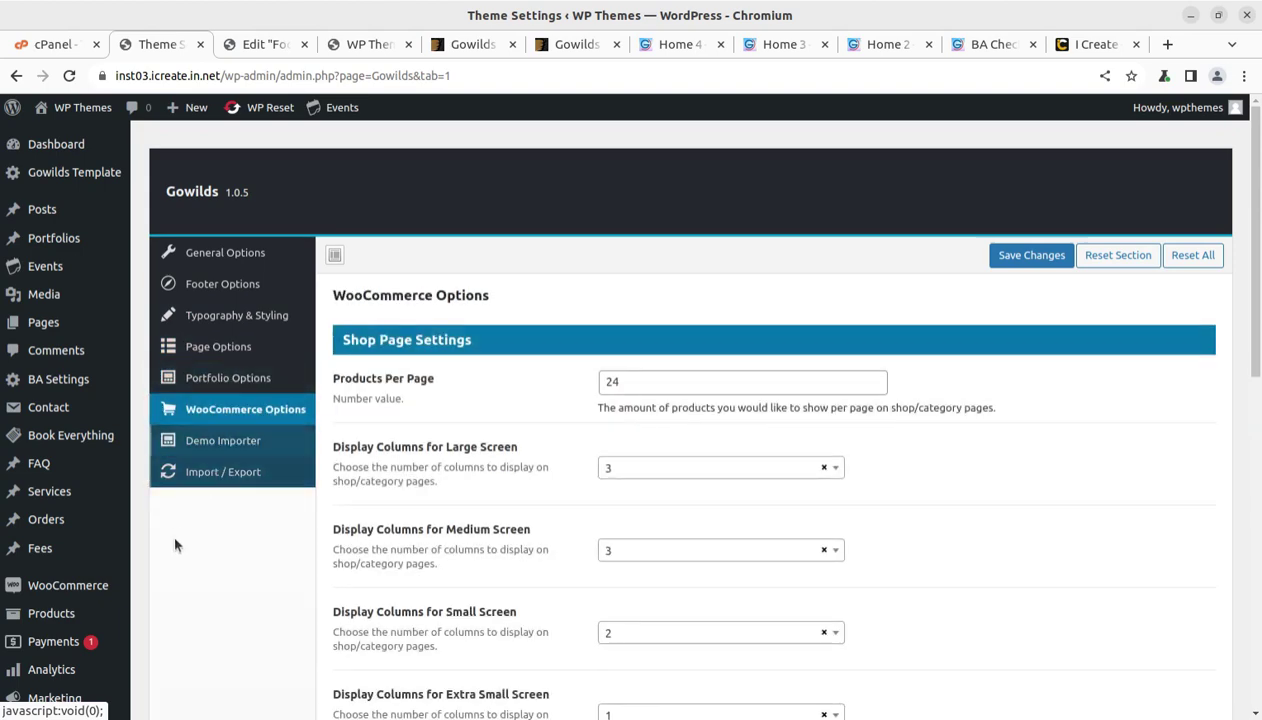
scroll(208, 500, "down", 8)
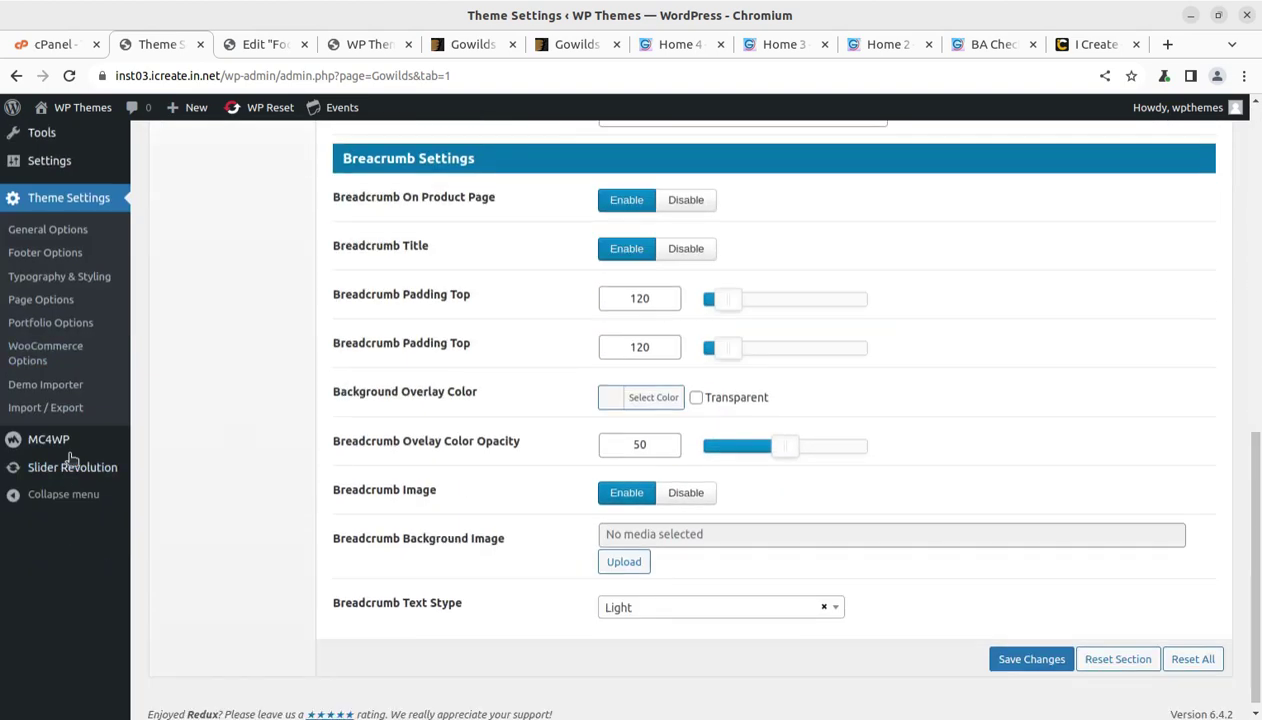
Bring up the Slider Revolution overview listing Slider 011 and Slider 01.
left_click(57, 480)
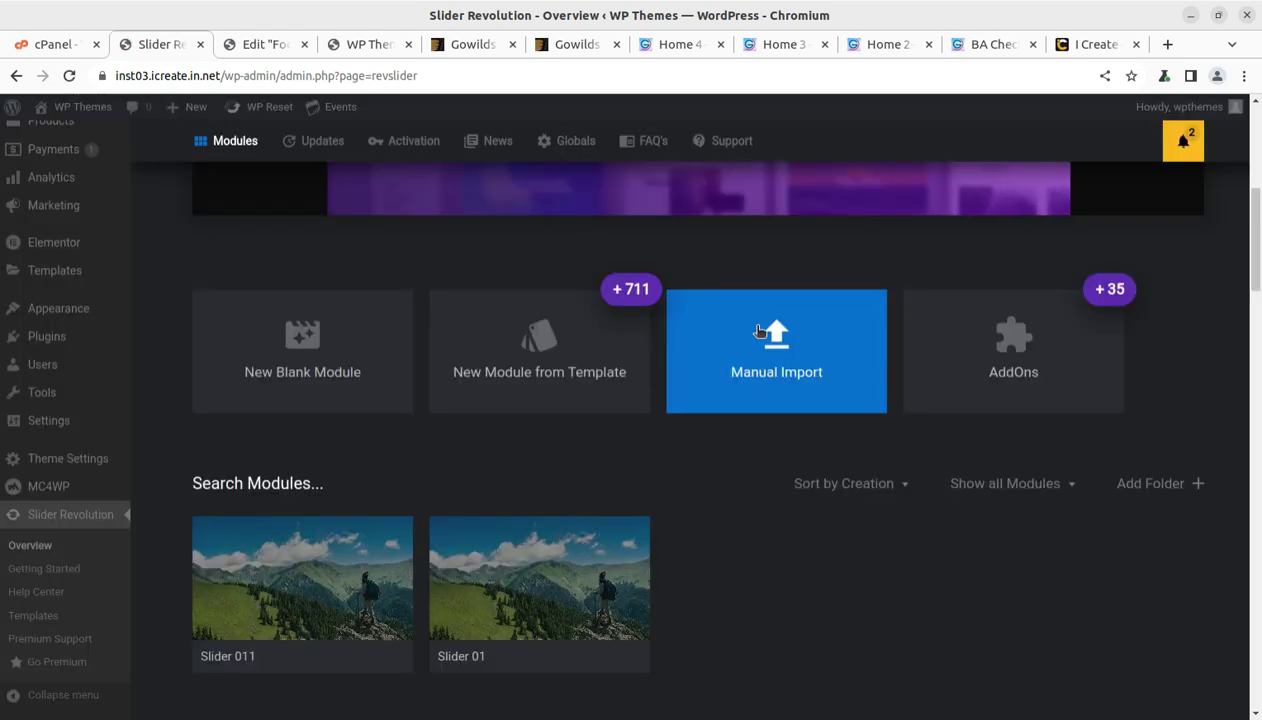
mouse_move(258, 580)
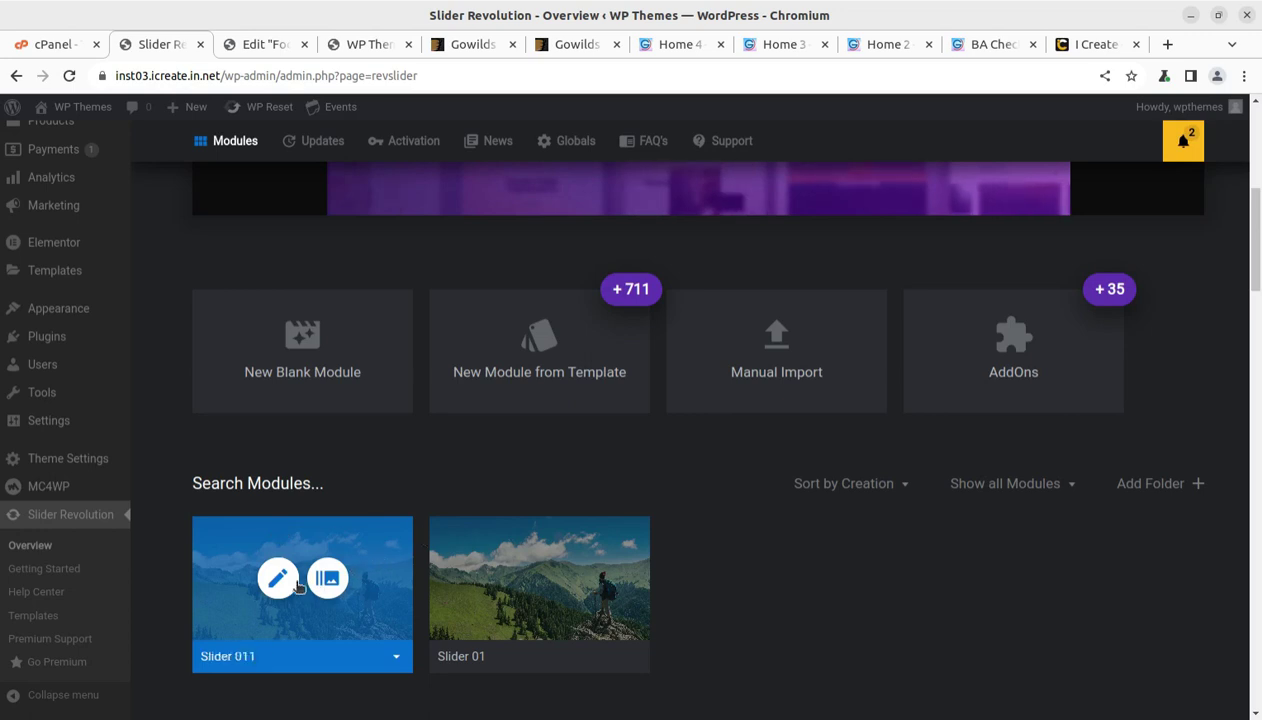
Inspect Slider 011's Tour Travel & Adventure Camping title layer, then return to the overview.
left_click(280, 580)
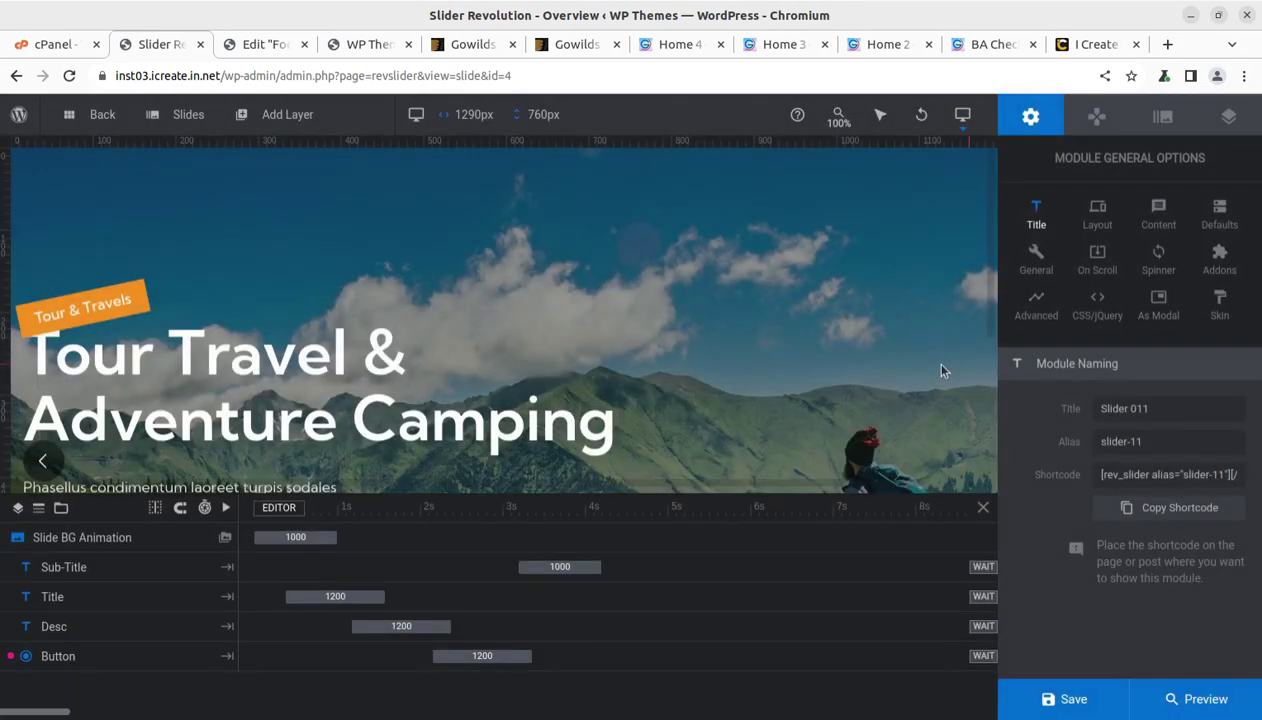
scroll(390, 333, "up", 1)
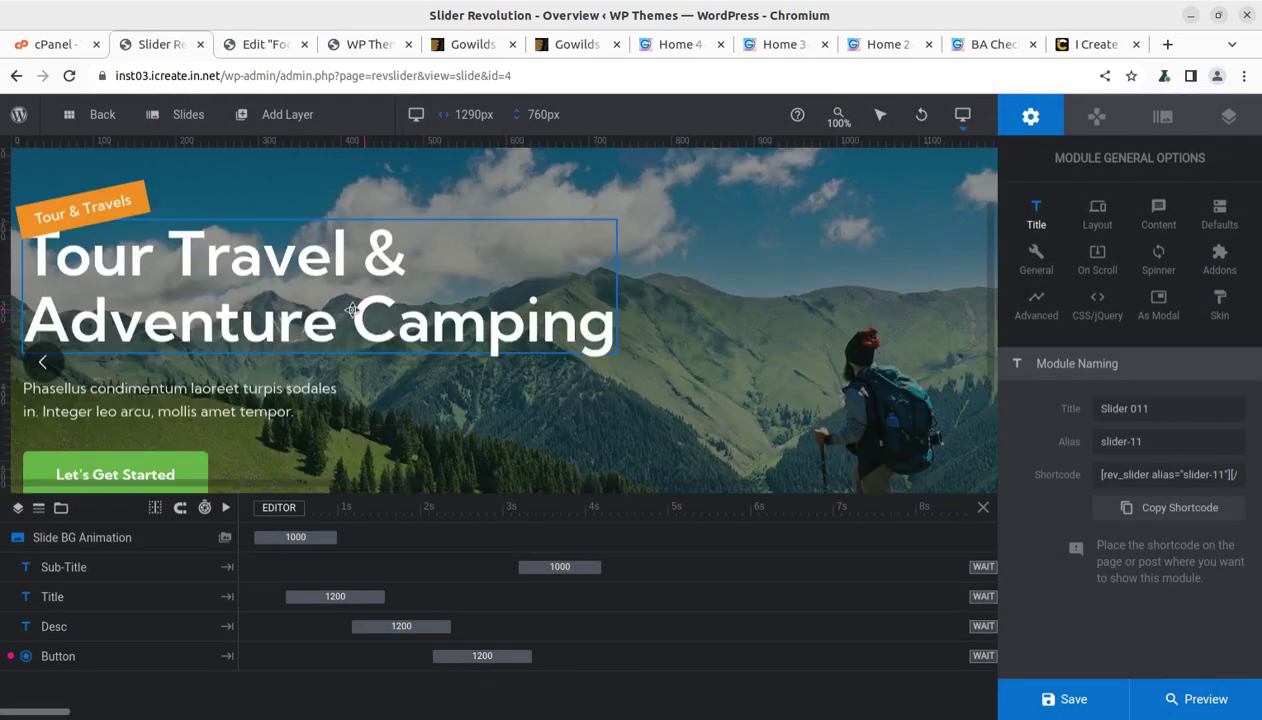
left_click(352, 310)
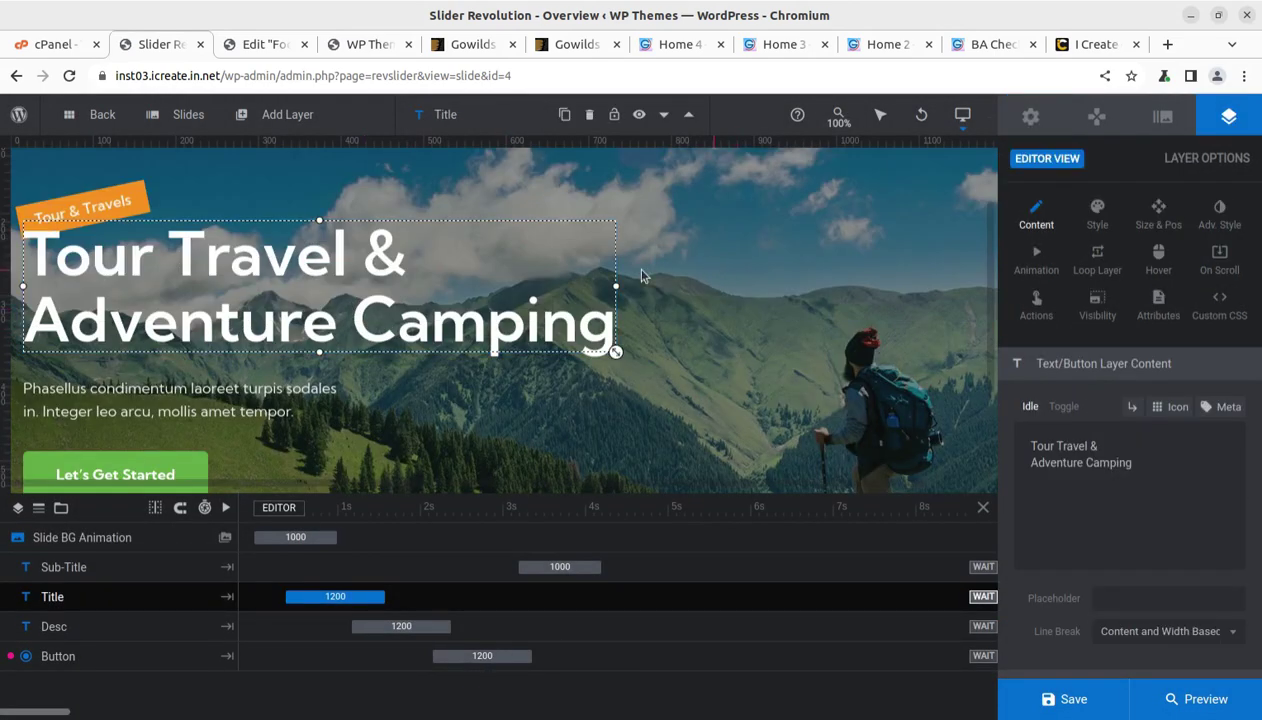
scroll(378, 358, "down", 2)
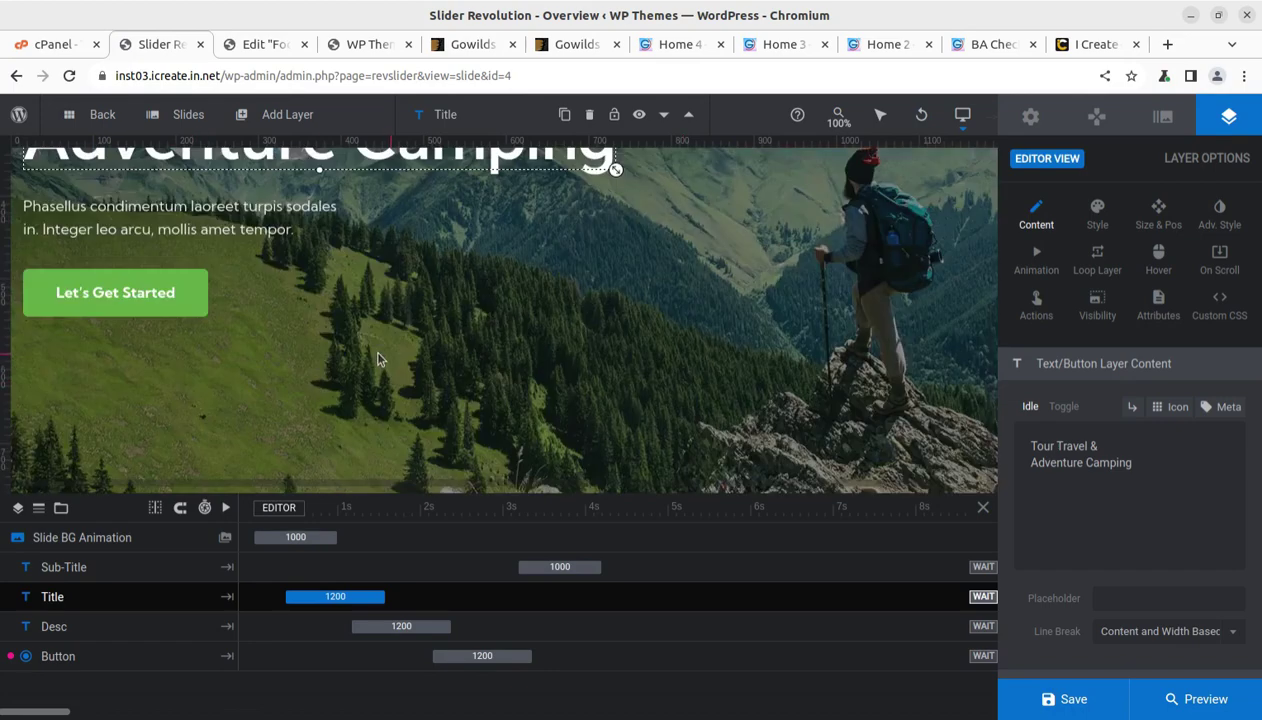
scroll(760, 347, "up", 3)
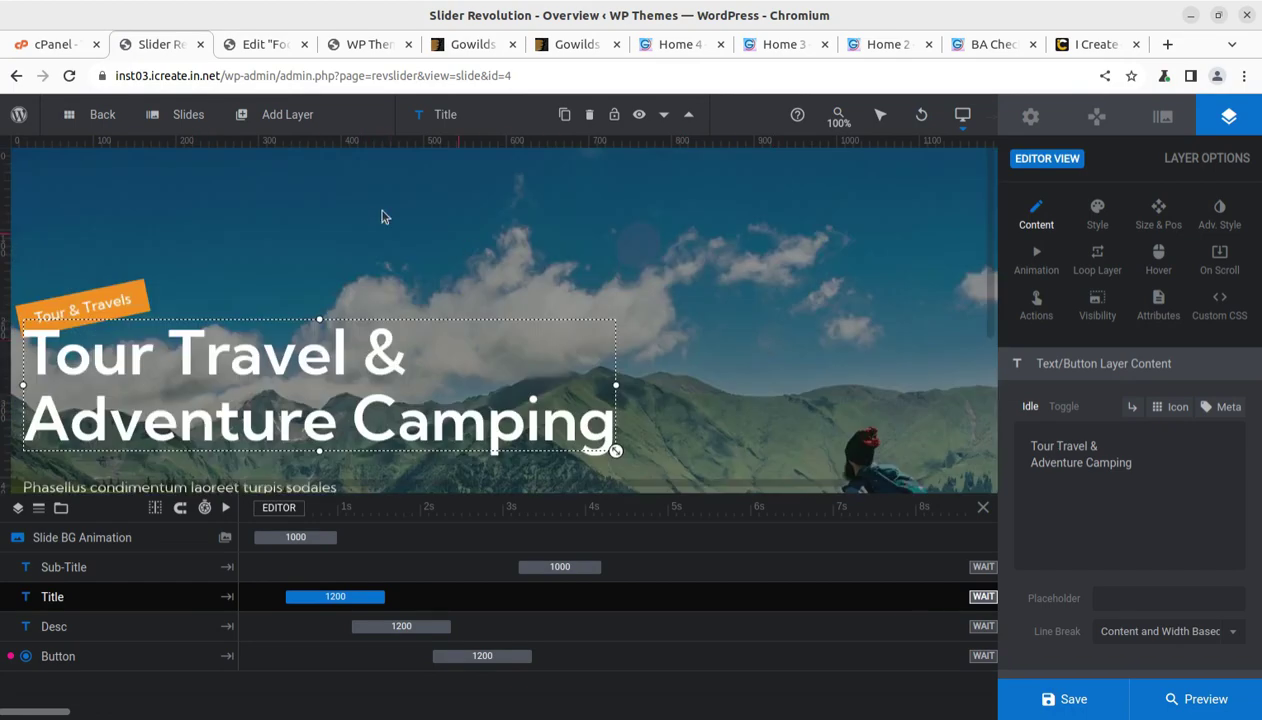
left_click(88, 121)
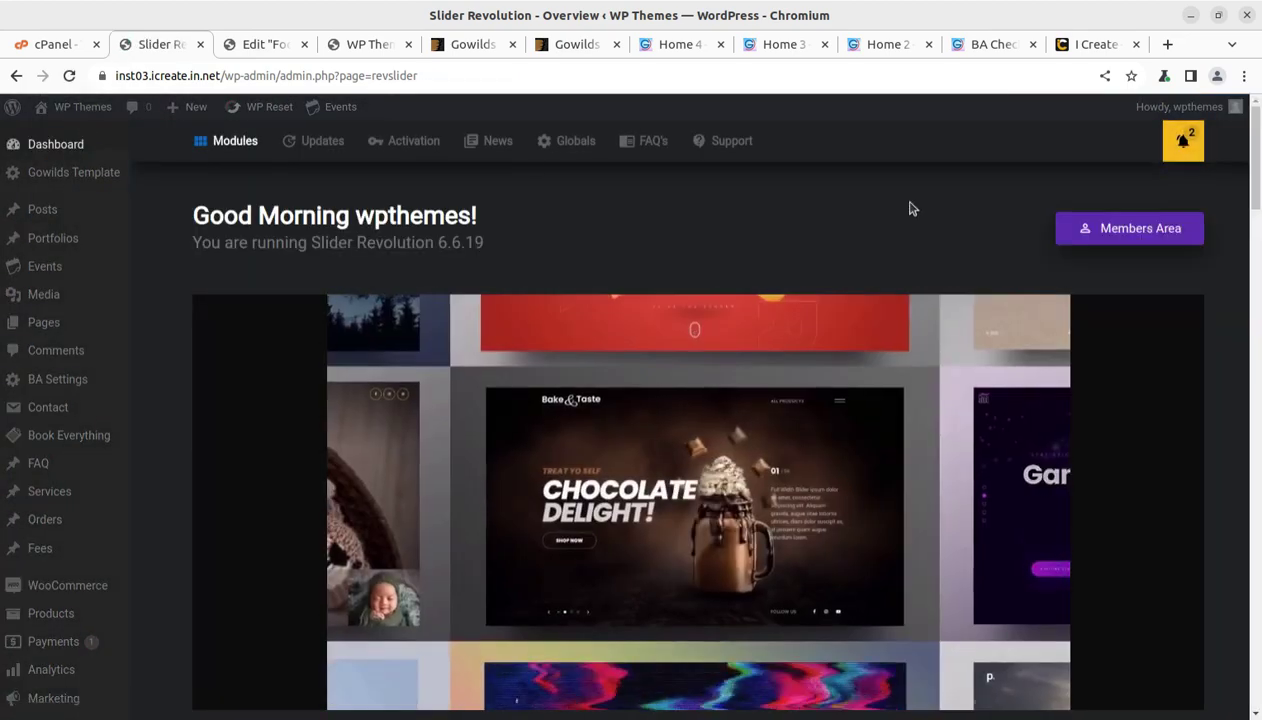
mouse_move(1180, 106)
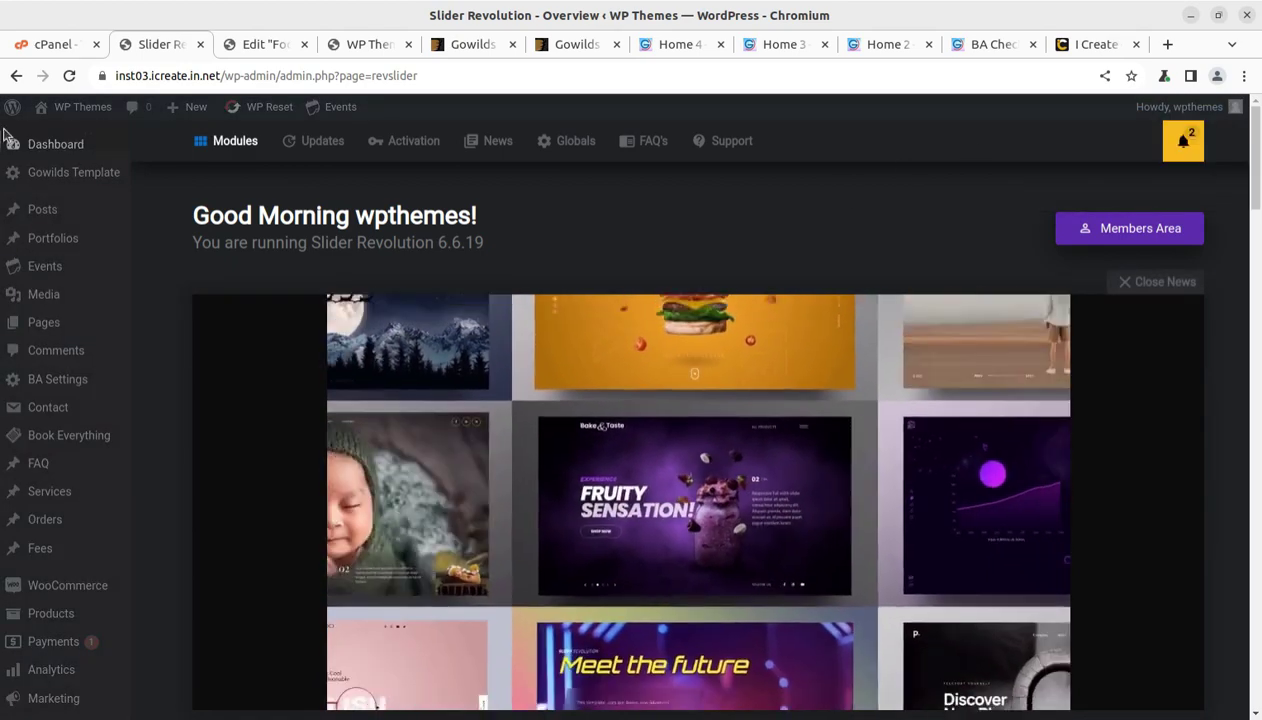
Browse the i-Create Services page cards, from Auditing and Redesigning to Troubleshooting.
left_click(33, 145)
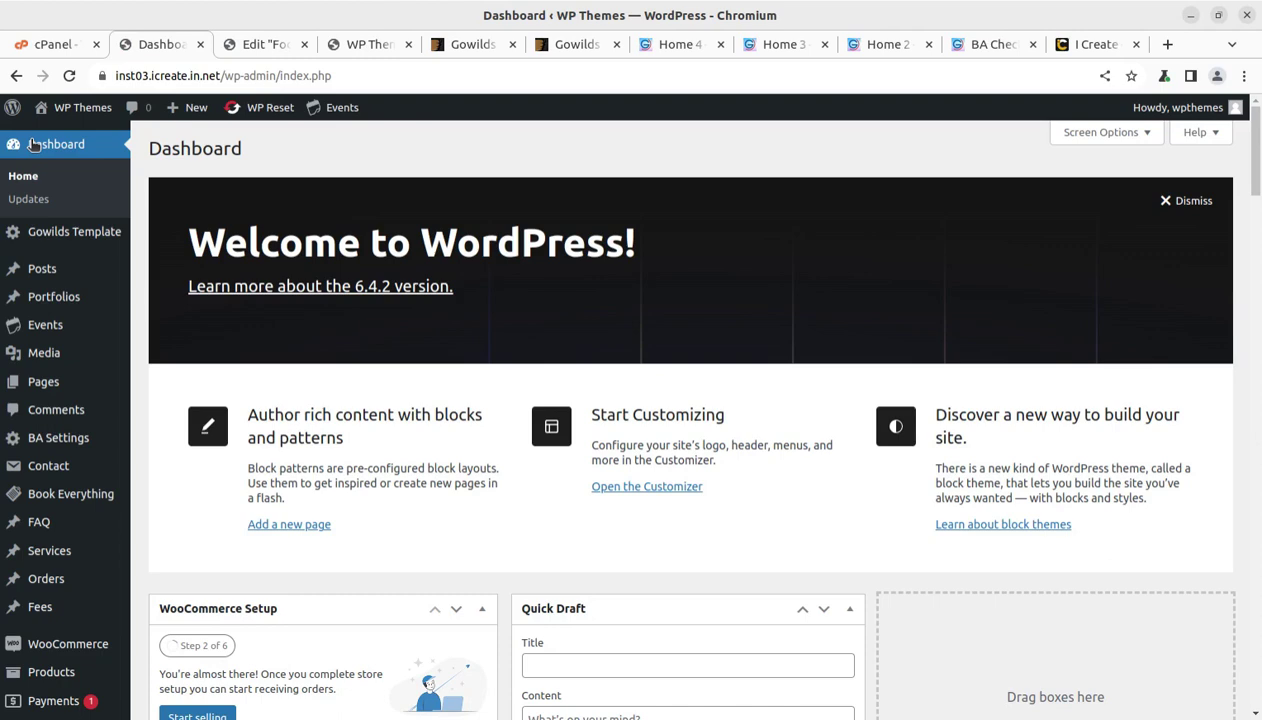
left_click(1097, 45)
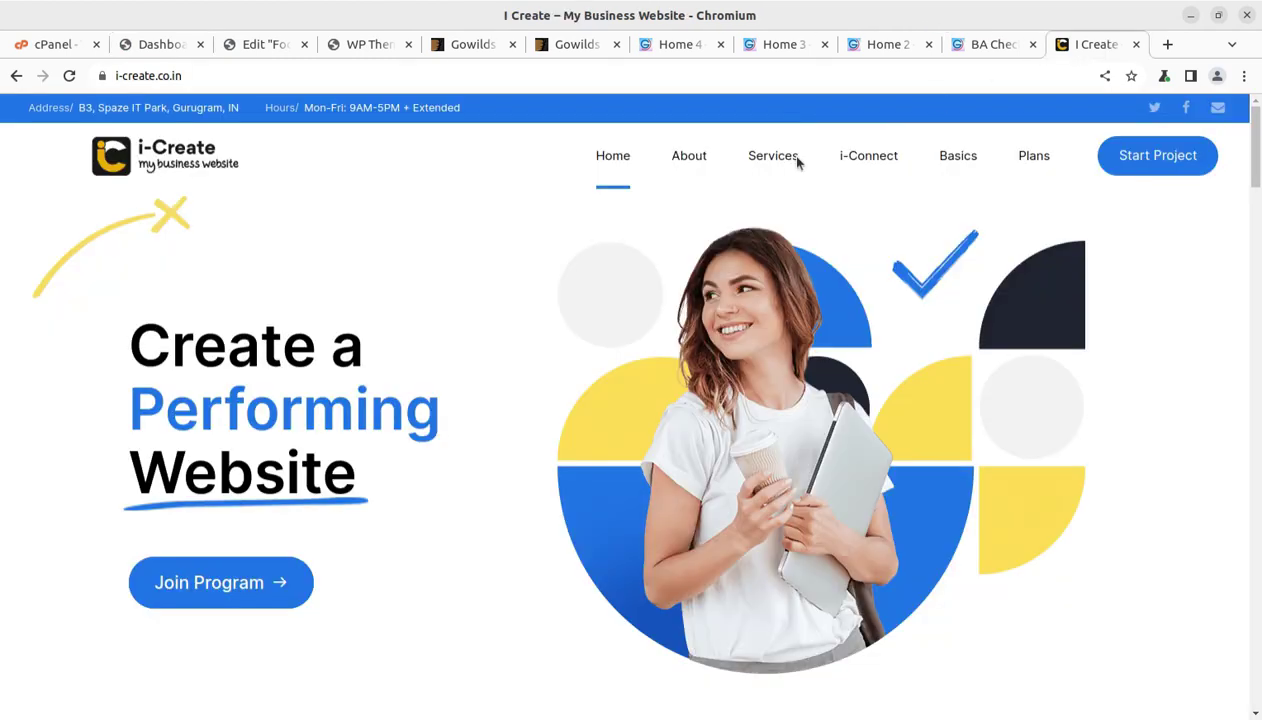
left_click(779, 156)
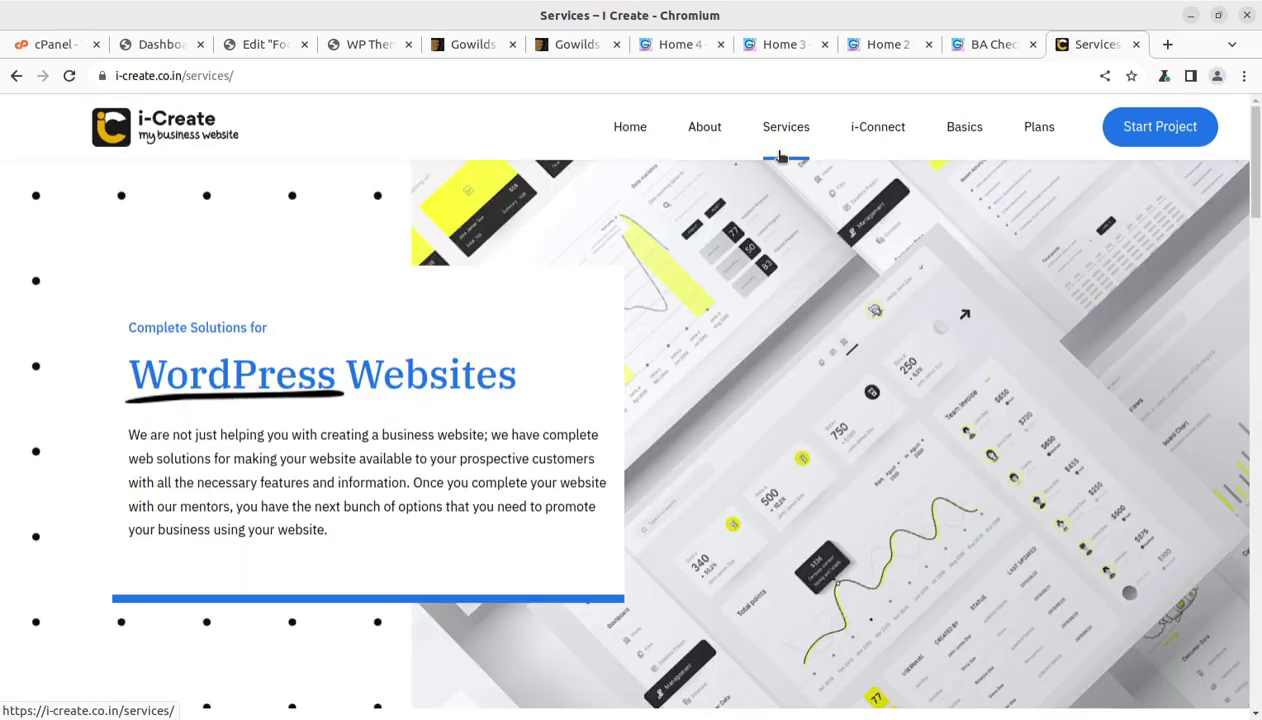
scroll(656, 450, "down", 10)
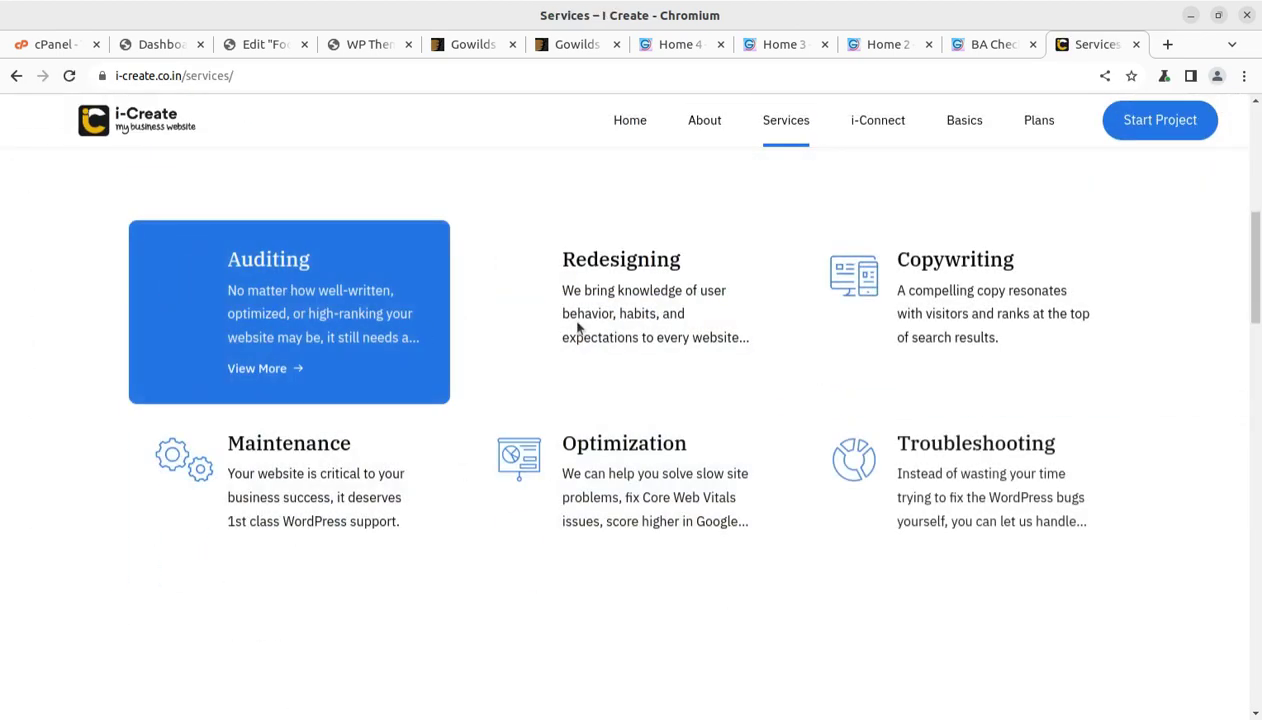
scroll(845, 550, "down", 12)
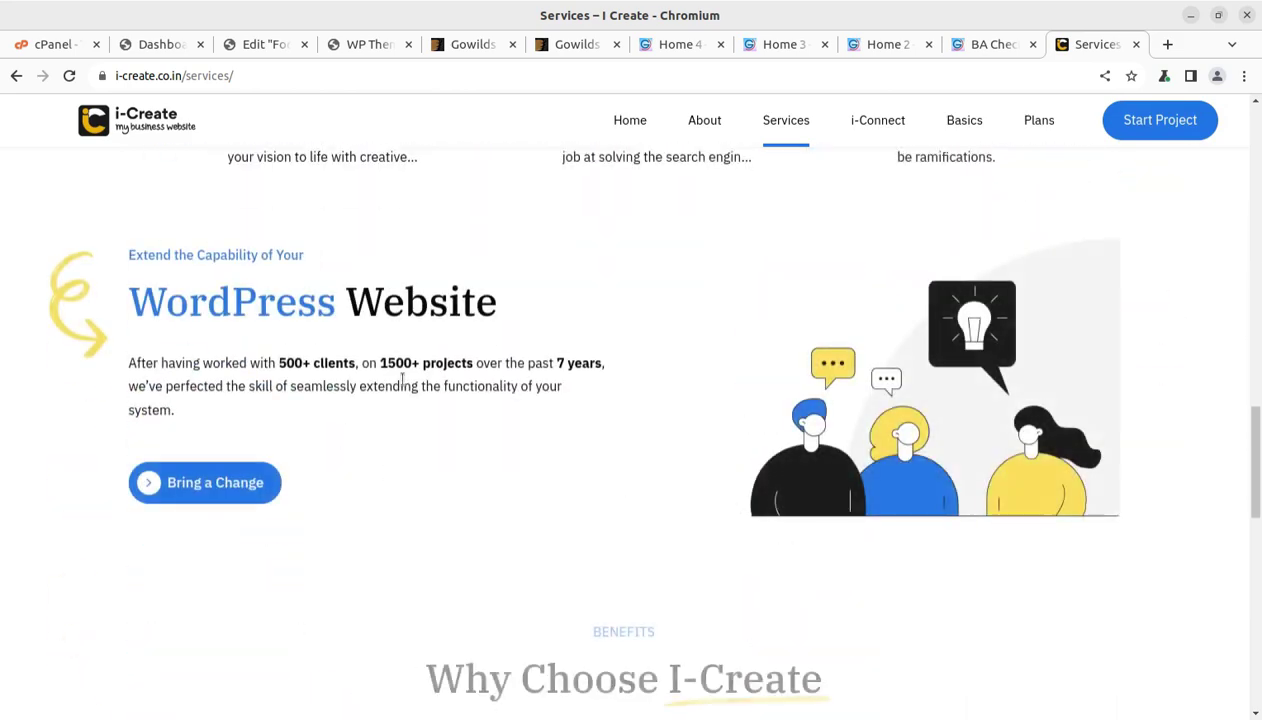
scroll(507, 386, "up", 10)
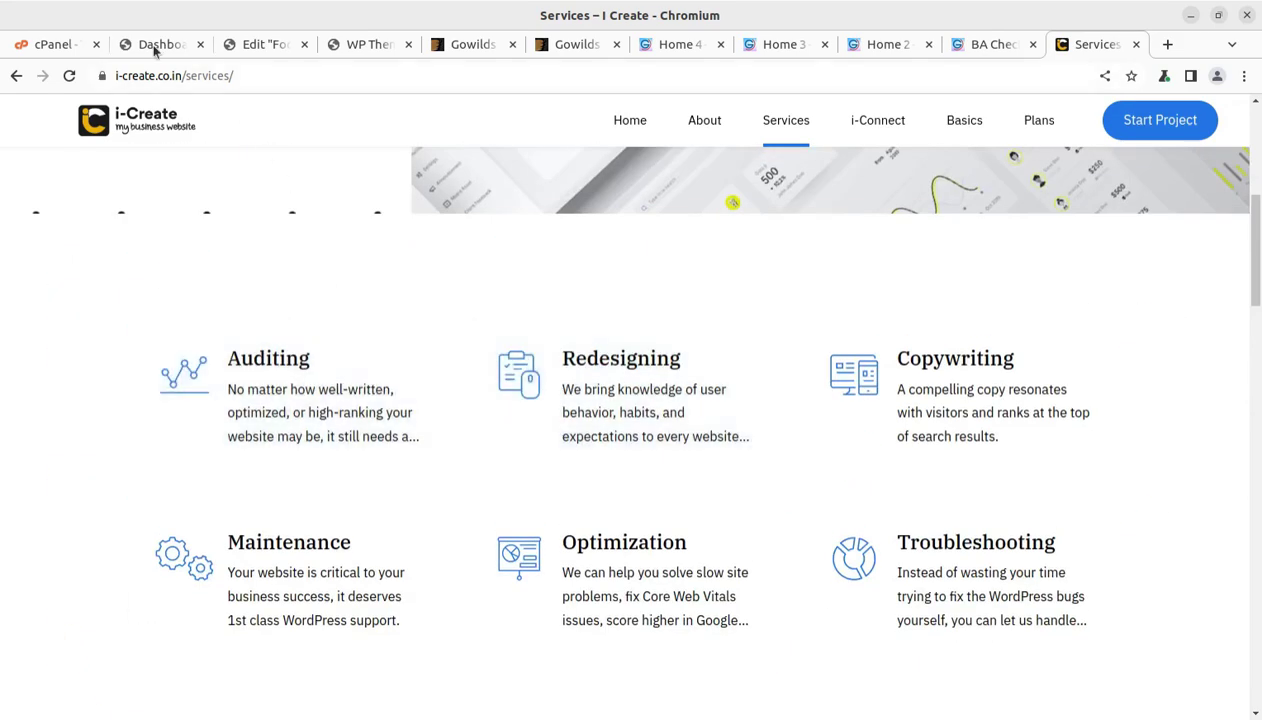
Go back to the dashboard, then switch to the live GoWilds home page.
left_click(158, 47)
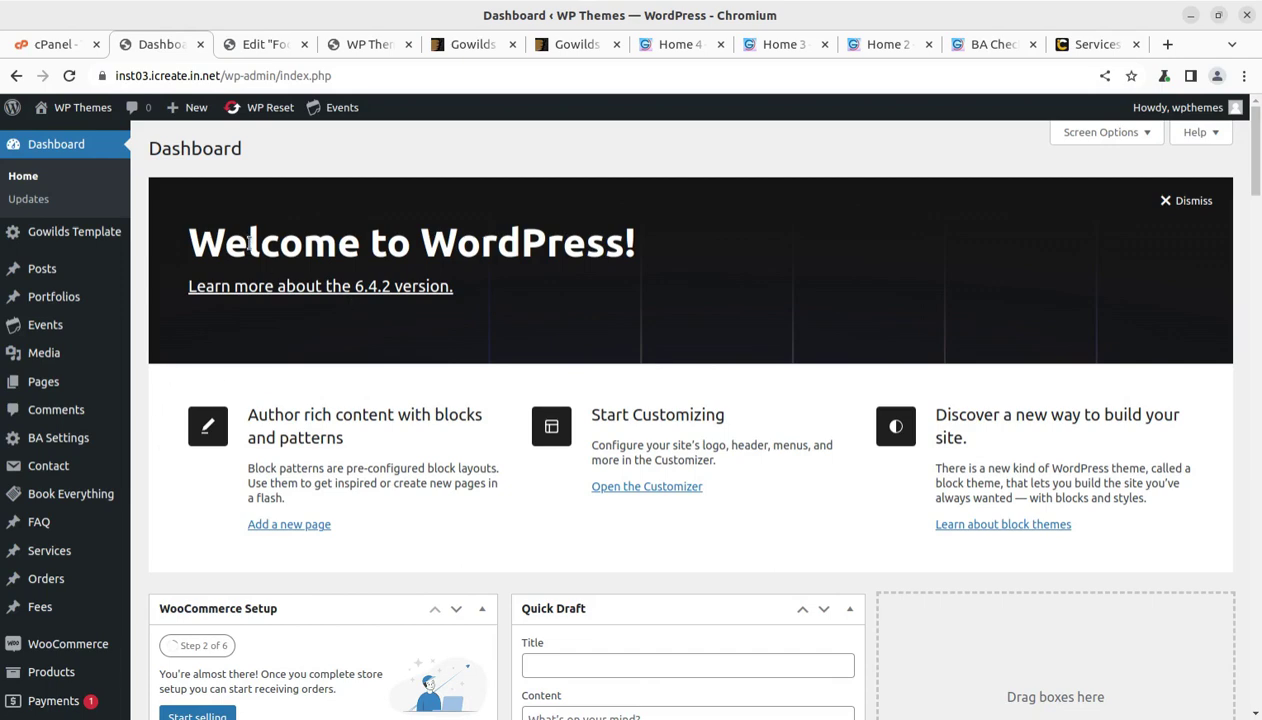
mouse_move(80, 107)
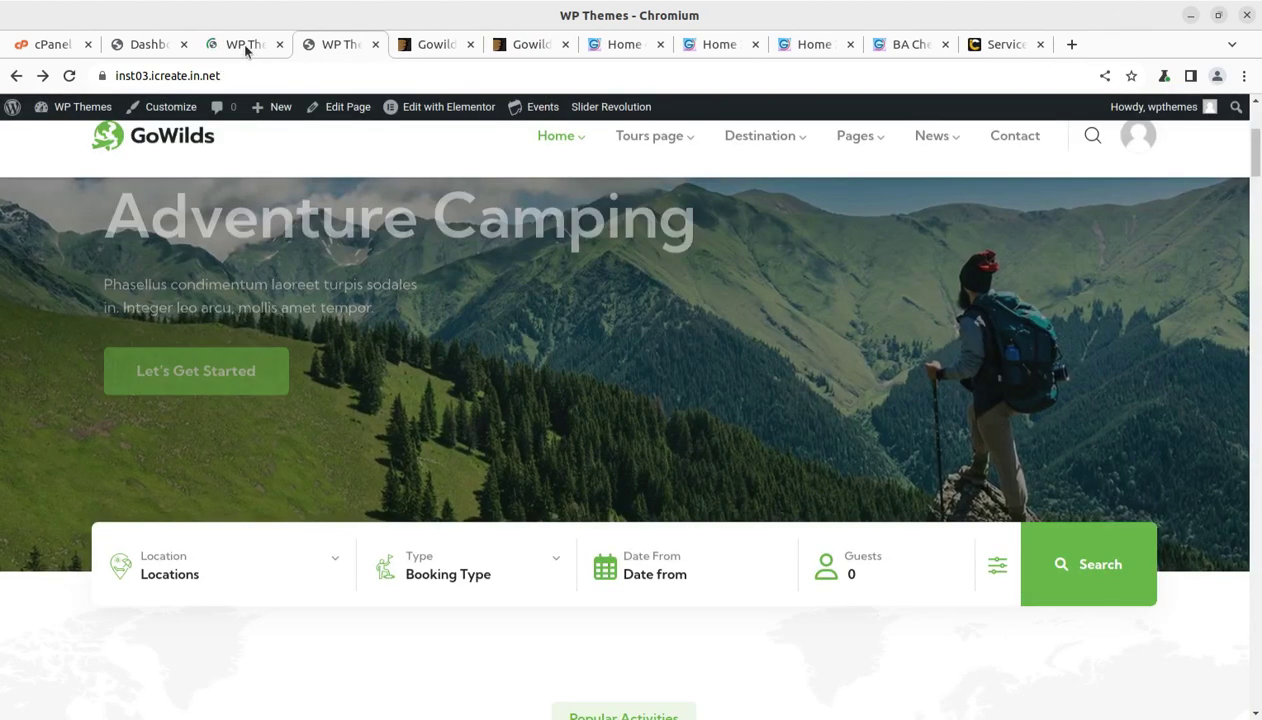
left_click(246, 48)
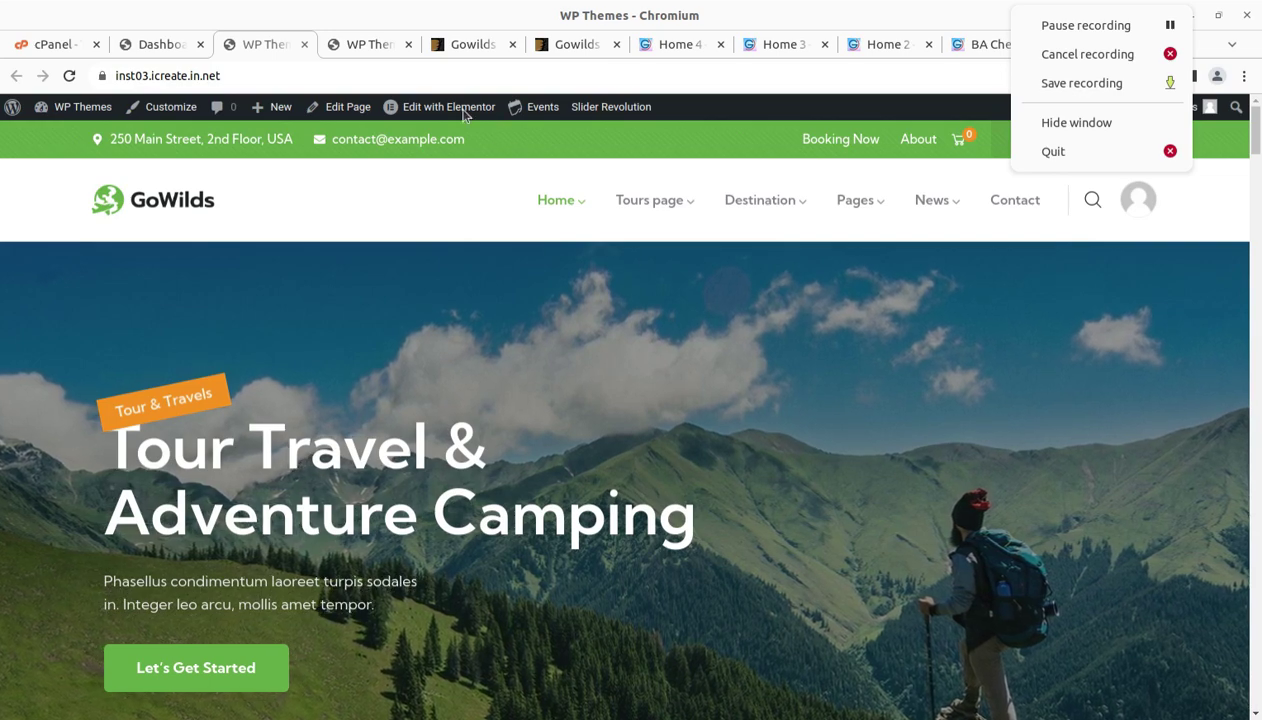
Open Home 1 with Elementor and scroll down through its sections.
mouse_move(465, 114)
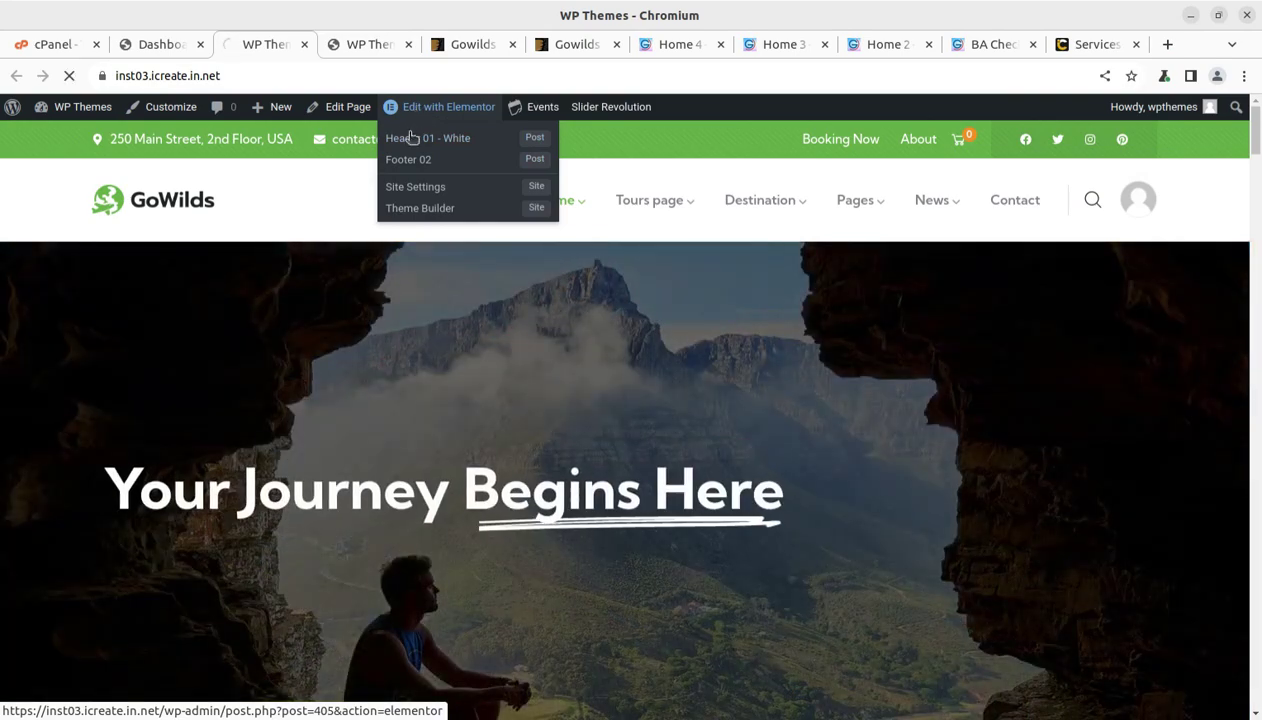
left_click(412, 186)
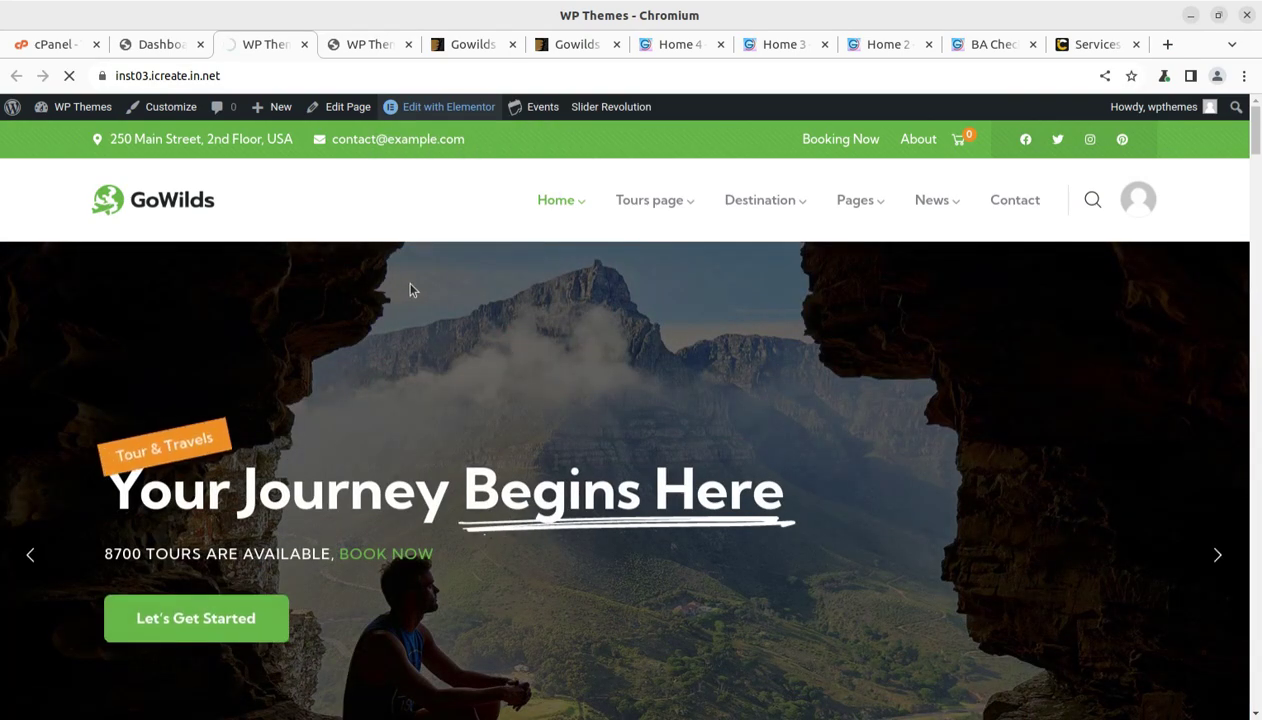
scroll(487, 350, "down", 3)
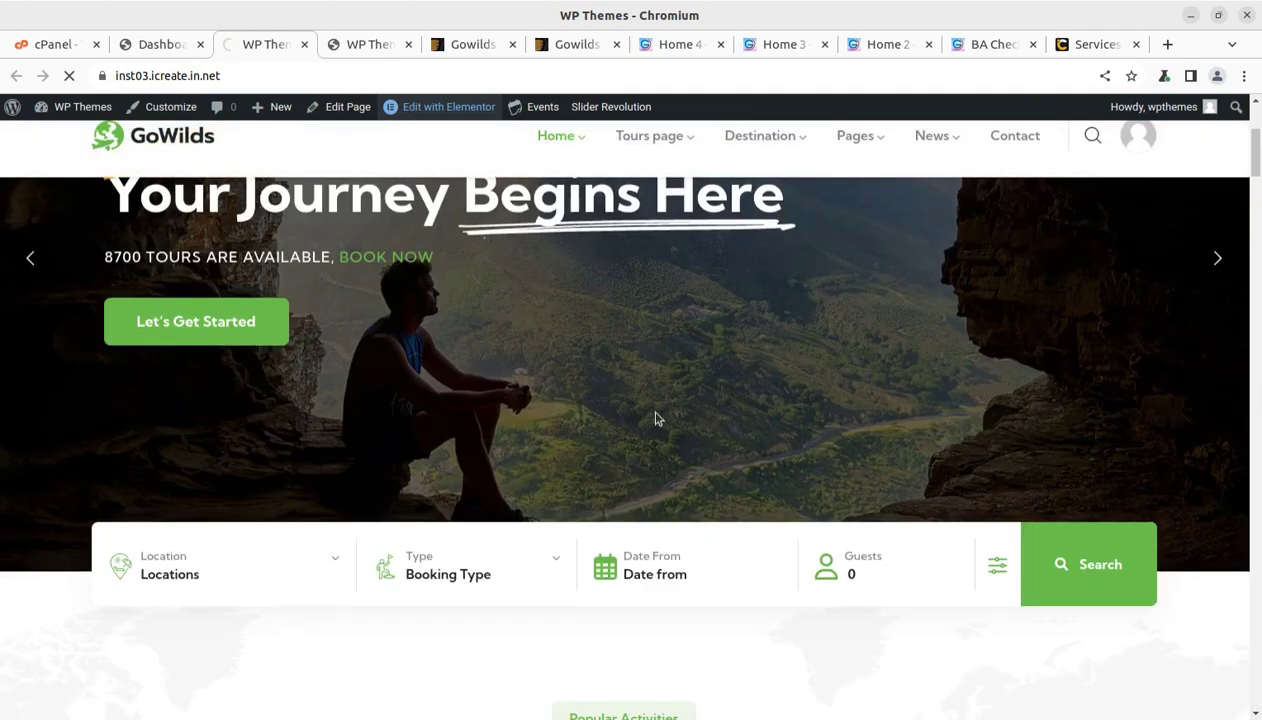
scroll(1066, 465, "down", 4)
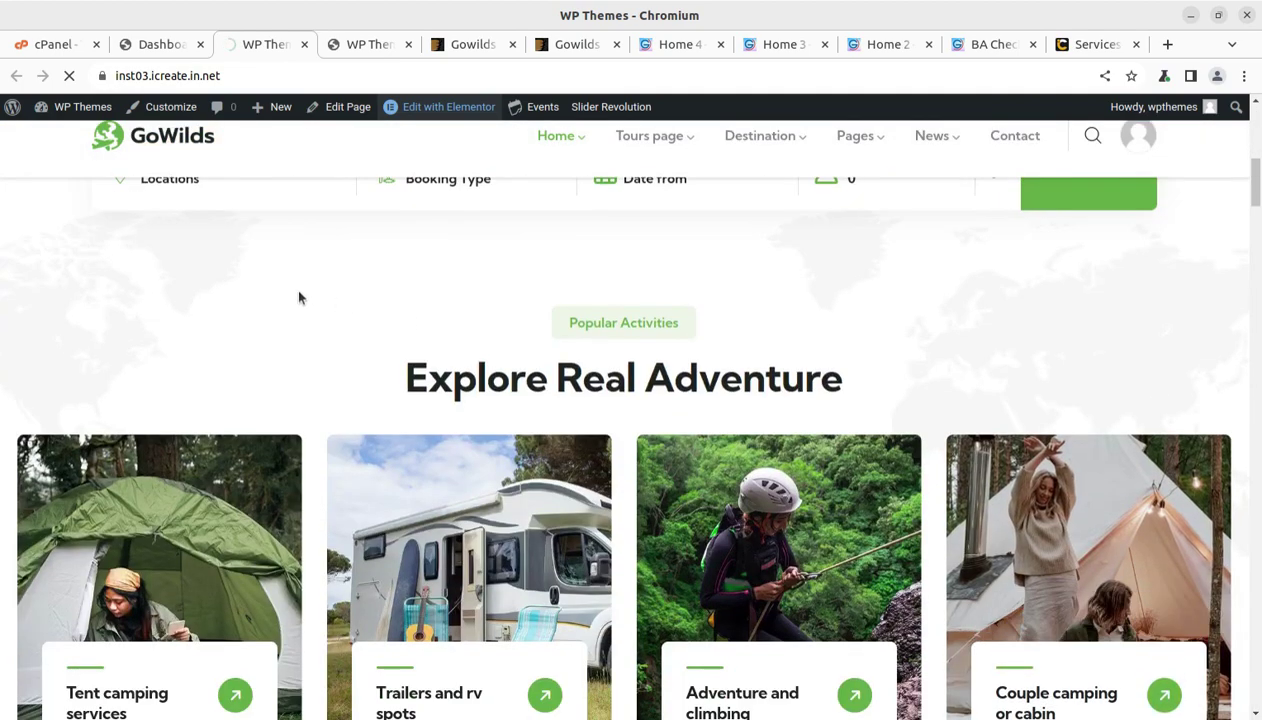
scroll(270, 300, "down", 1)
scroll(259, 308, "down", 2)
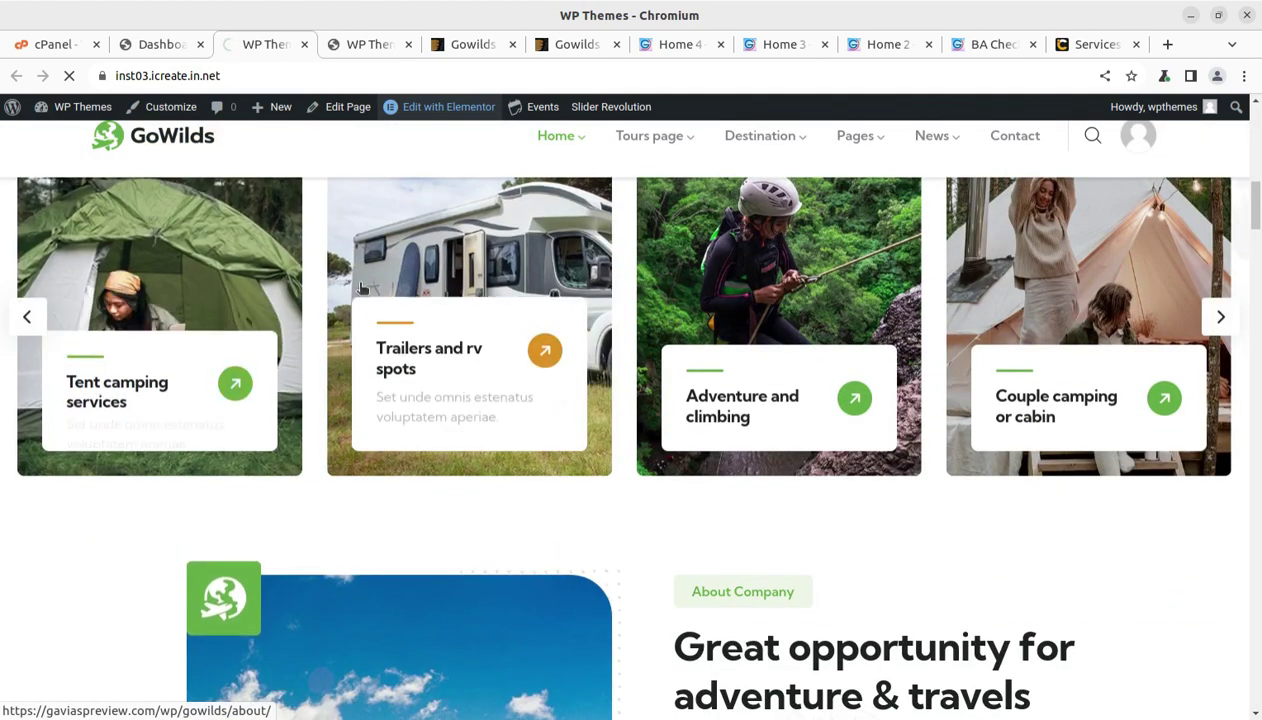
scroll(822, 458, "down", 5)
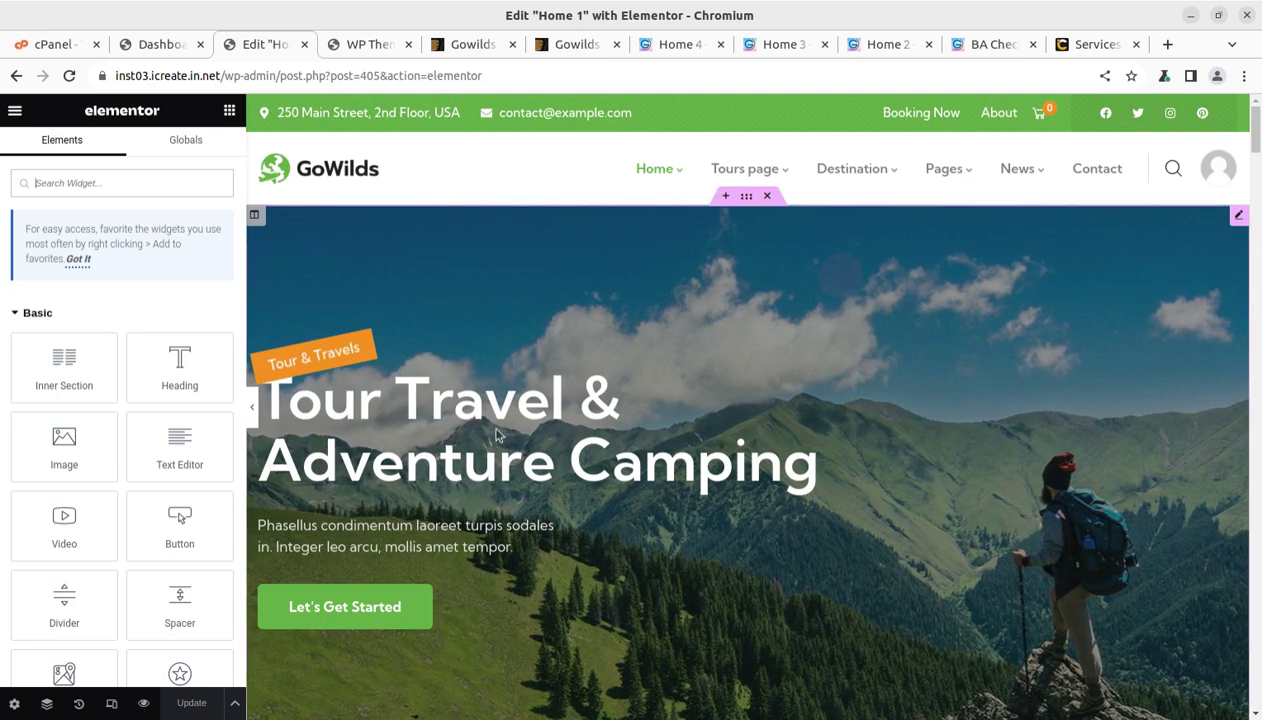
Select the Explore Real Adventure heading to show its Edit Heading settings.
scroll(645, 417, "down", 3)
scroll(738, 369, "up", 2)
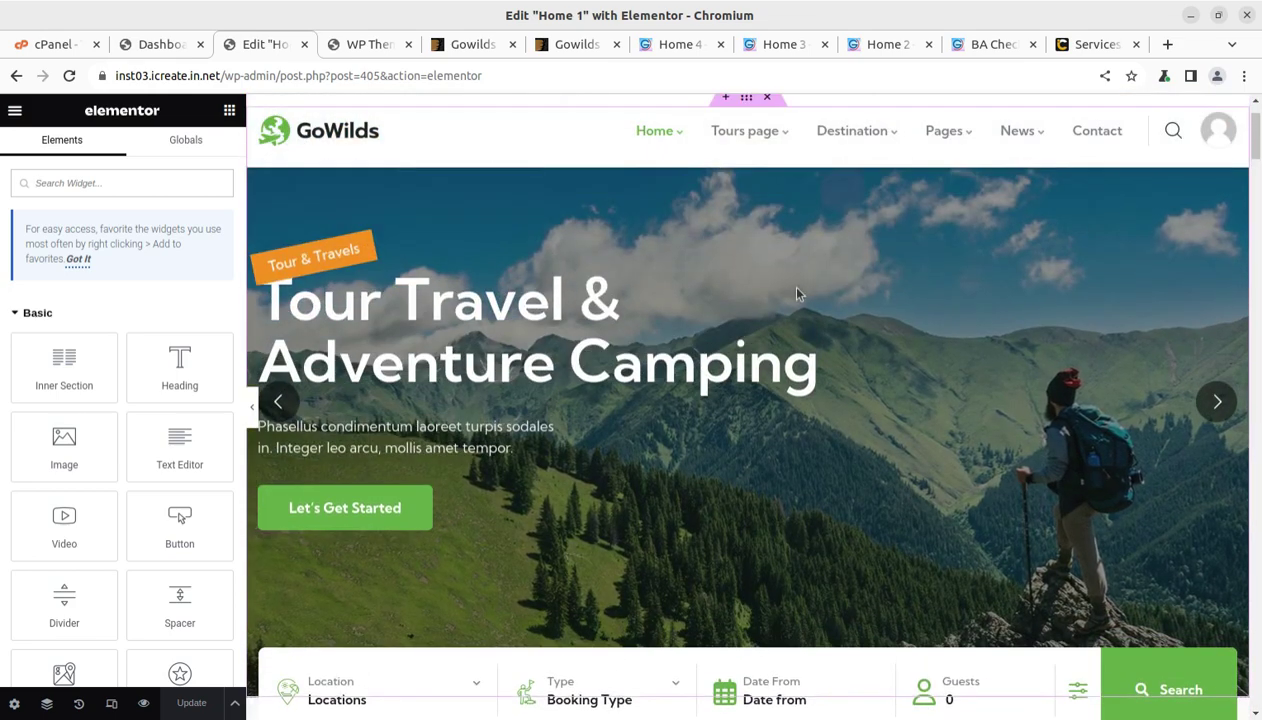
scroll(730, 399, "down", 3)
scroll(545, 510, "down", 2)
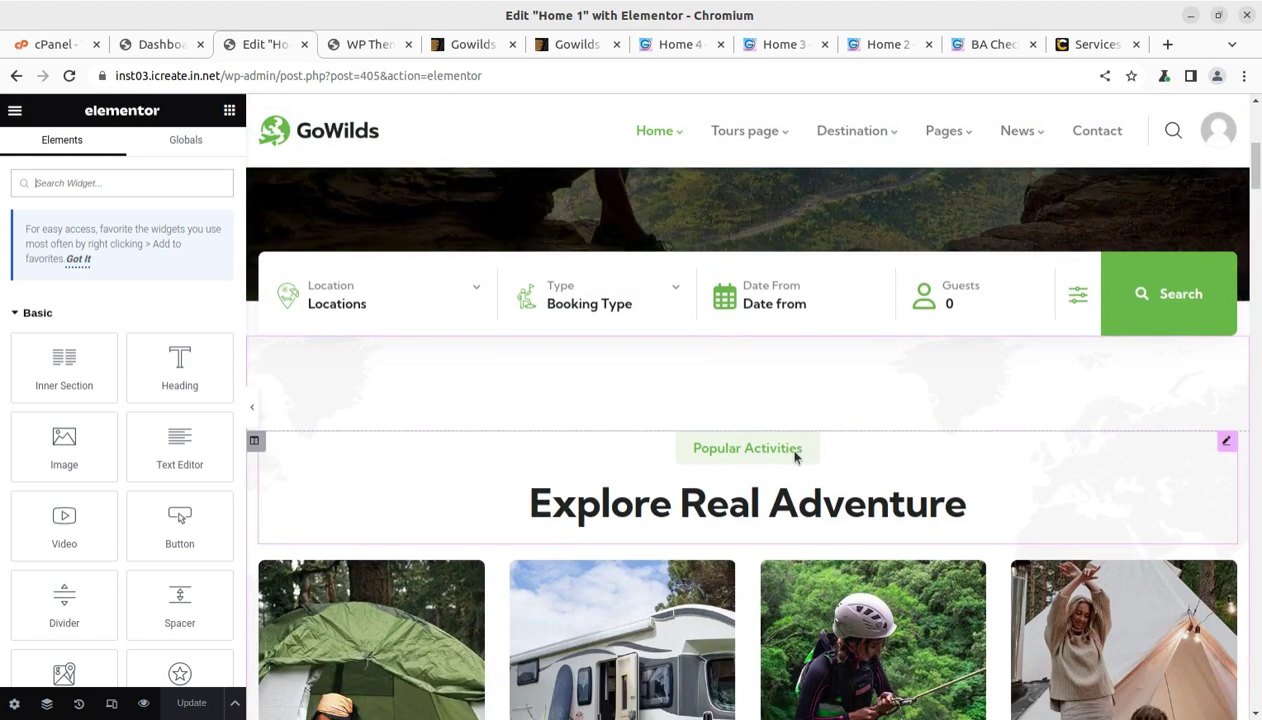
left_click(796, 457)
left_click(68, 422)
Scroll the page preview, then bring up Elementor's main menu with Site Settings and Exit.
scroll(380, 420, "down", 5)
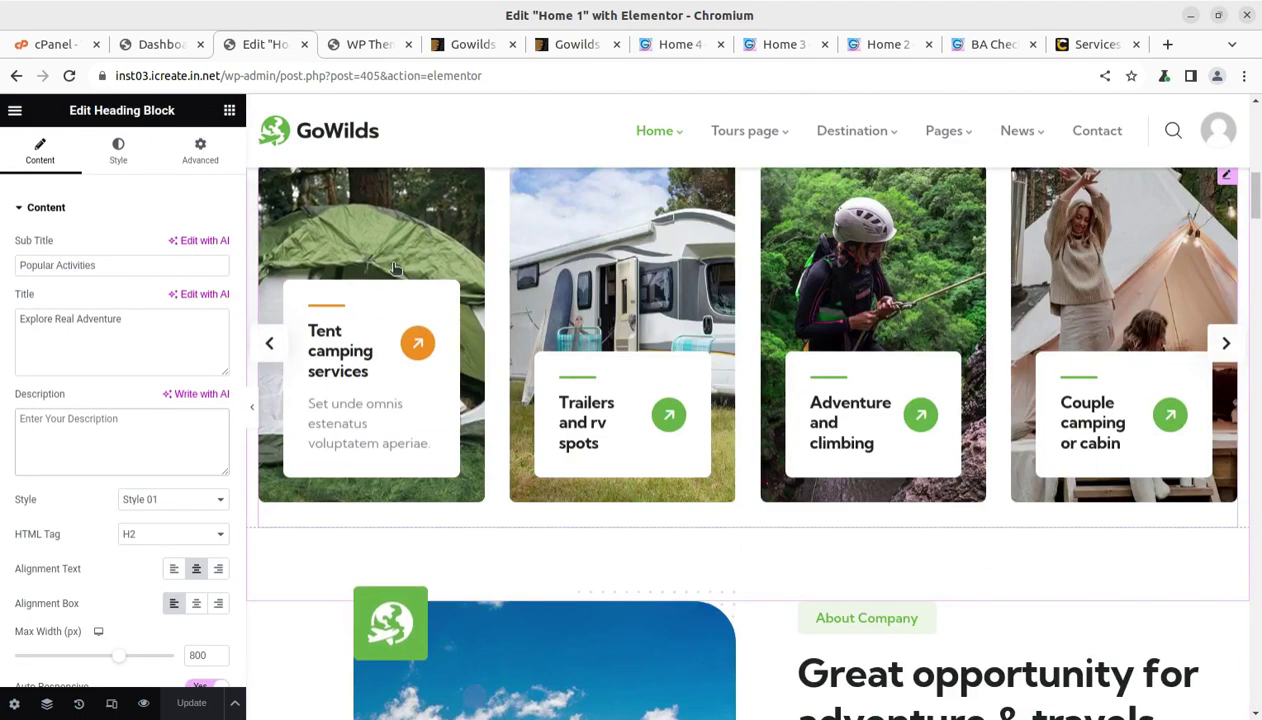
scroll(834, 464, "down", 3)
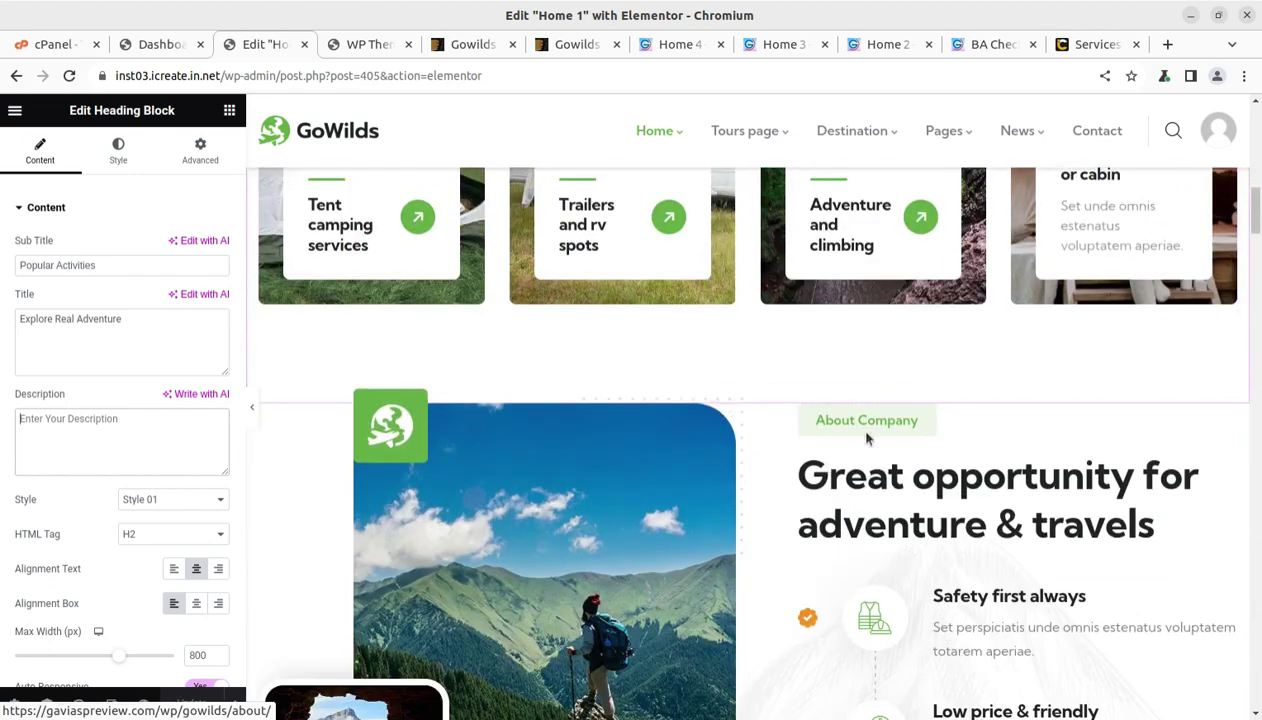
scroll(885, 406, "down", 5)
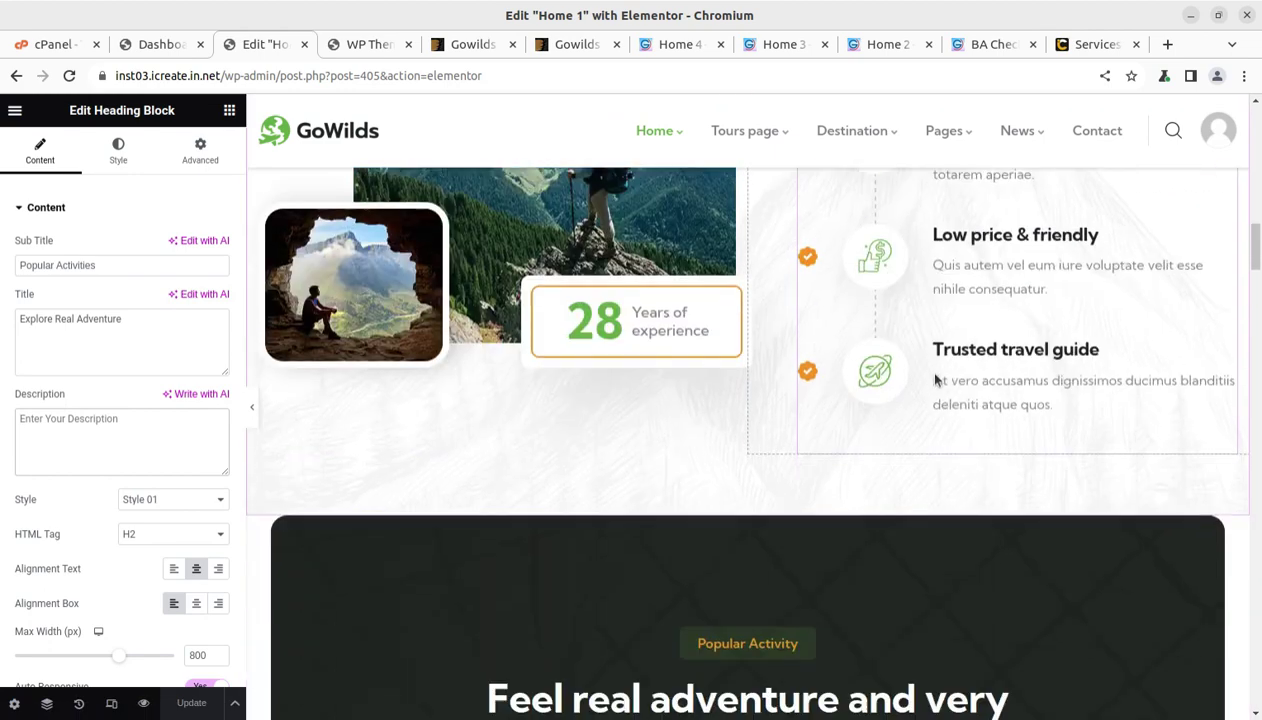
scroll(700, 430, "down", 5)
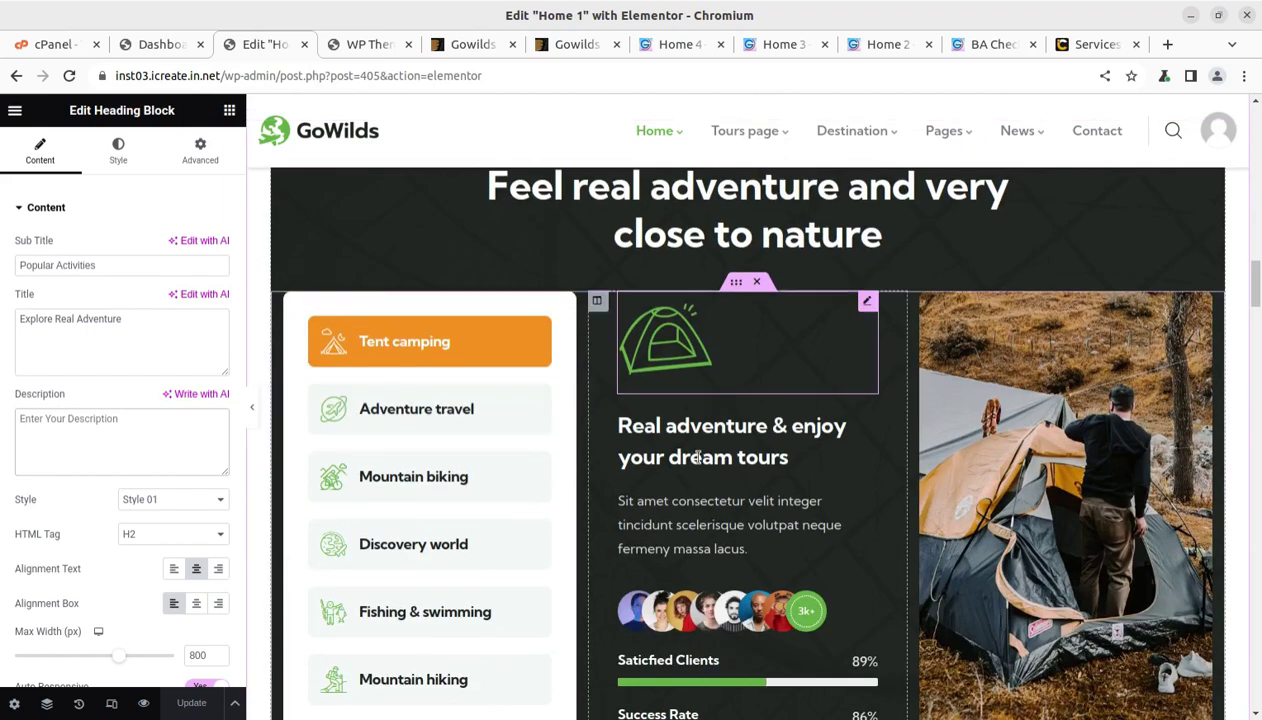
scroll(604, 460, "down", 3)
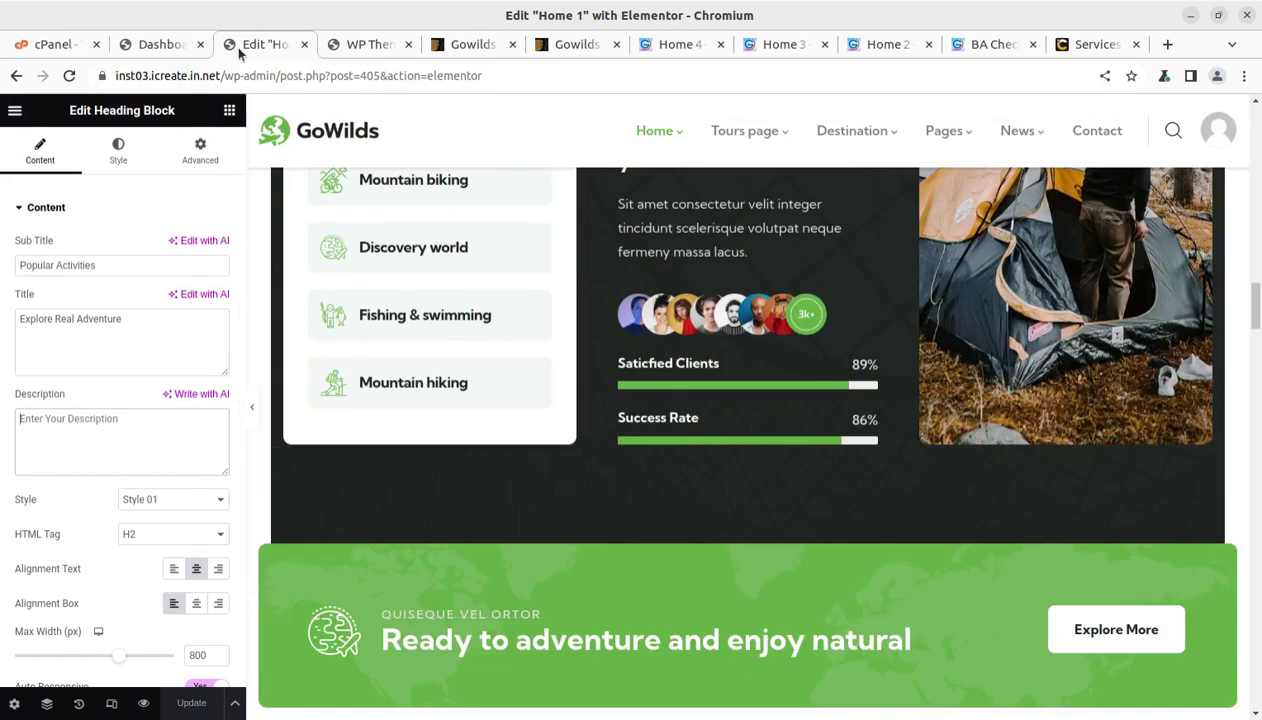
scroll(300, 235, "up", 2)
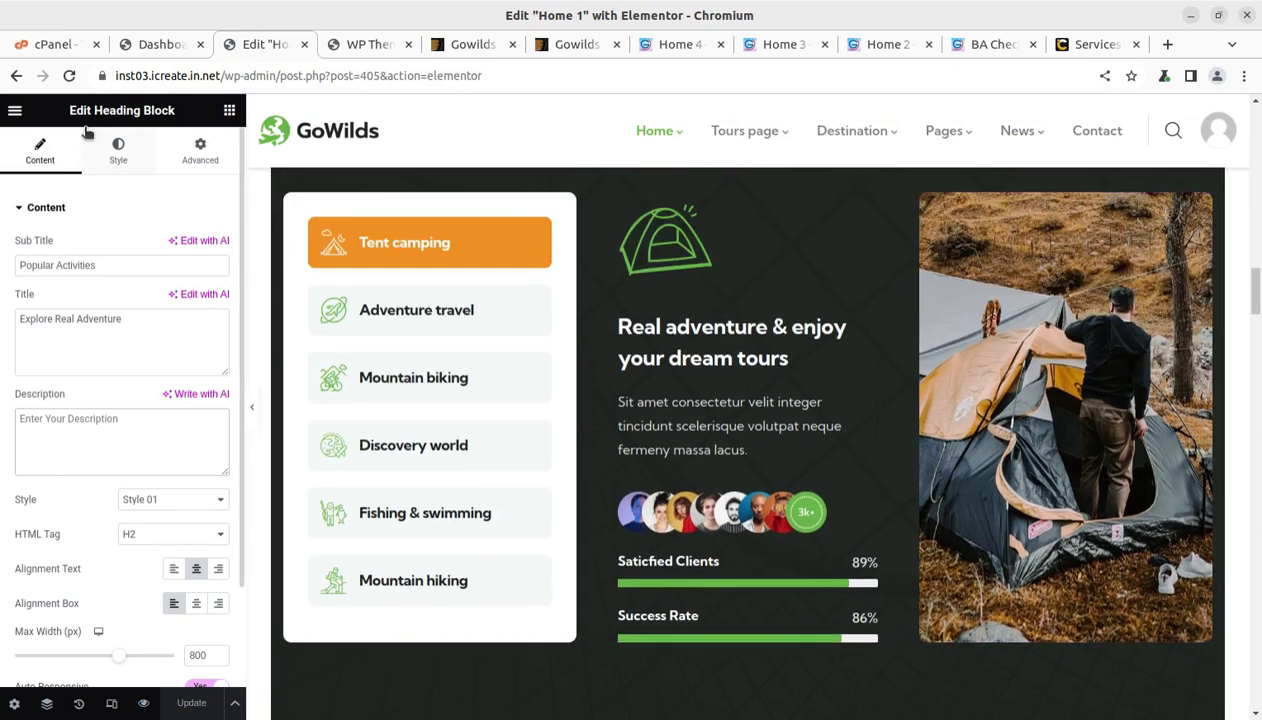
left_click(15, 110)
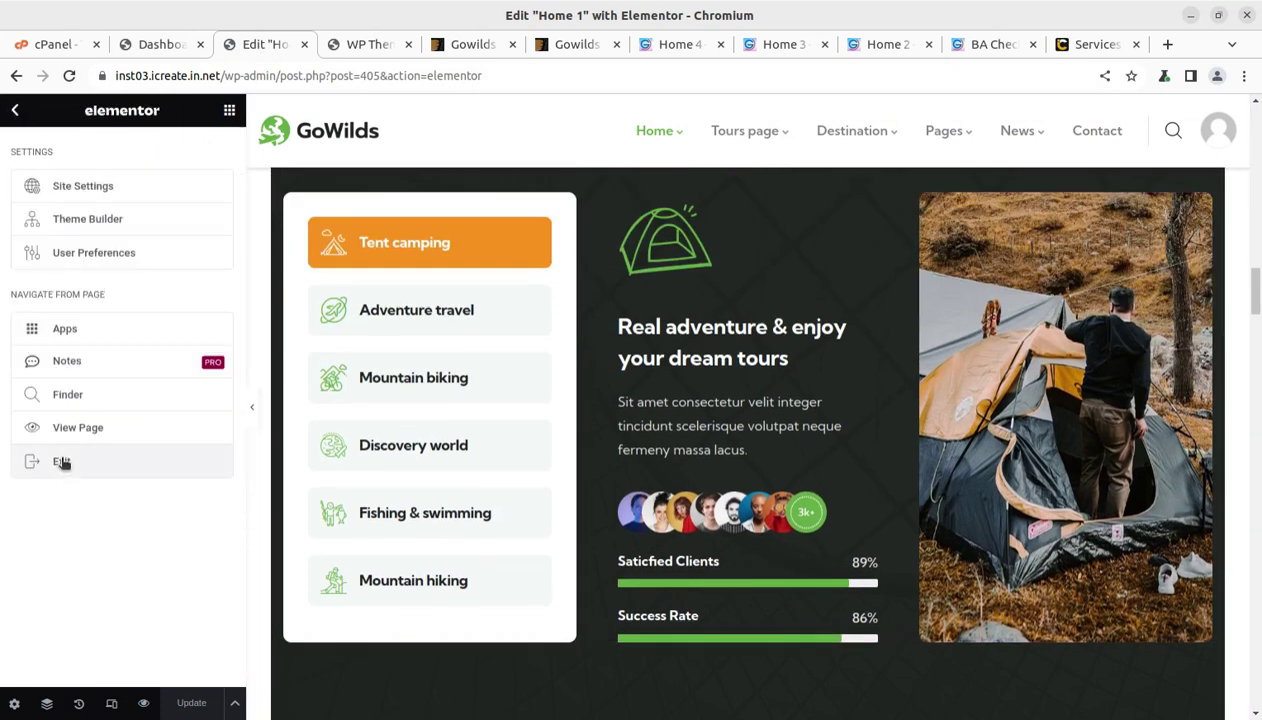
Open the live GoWilds home page from Elementor and browse its slider hero and Explore Real Adventure section.
left_click(79, 431)
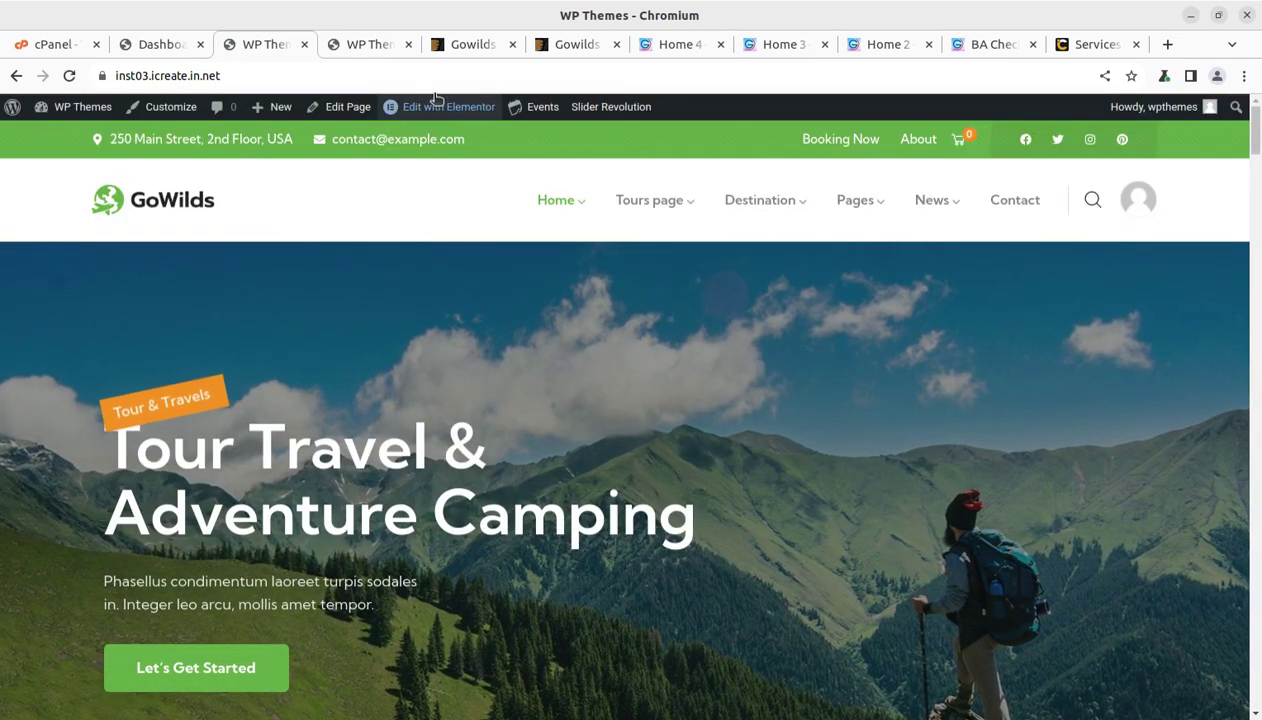
scroll(571, 430, "down", 5)
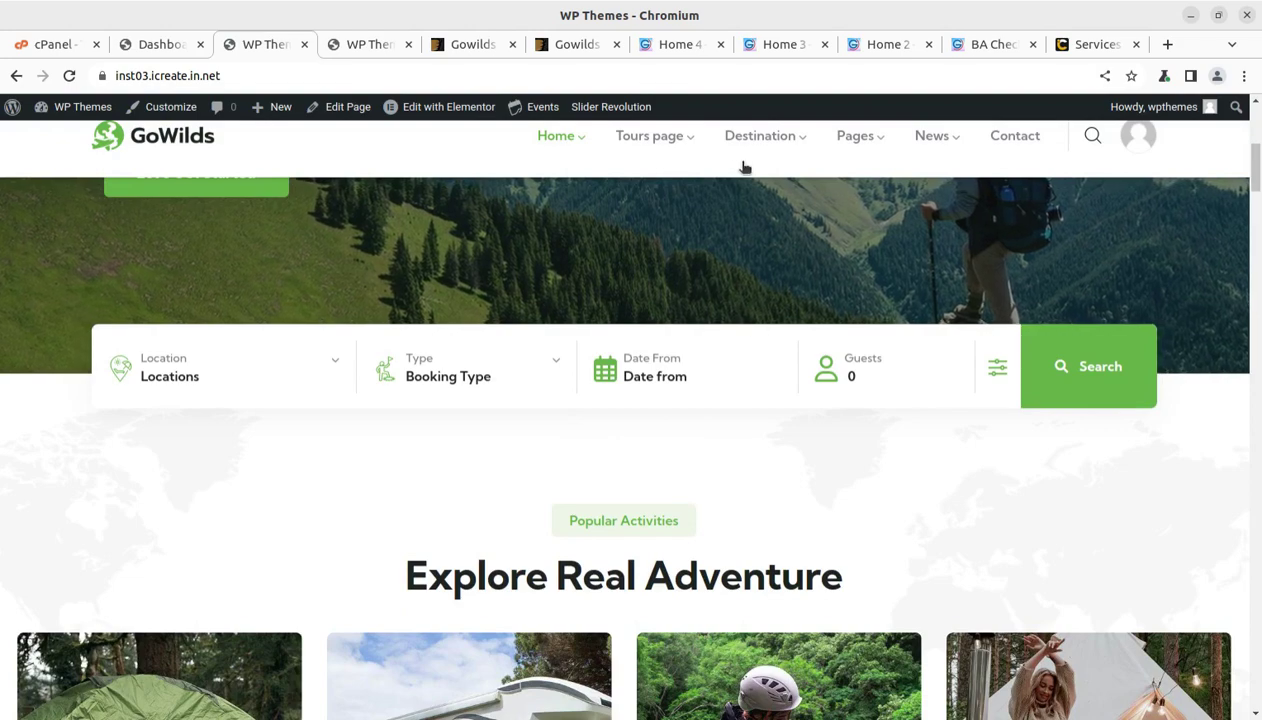
scroll(535, 450, "up", 5)
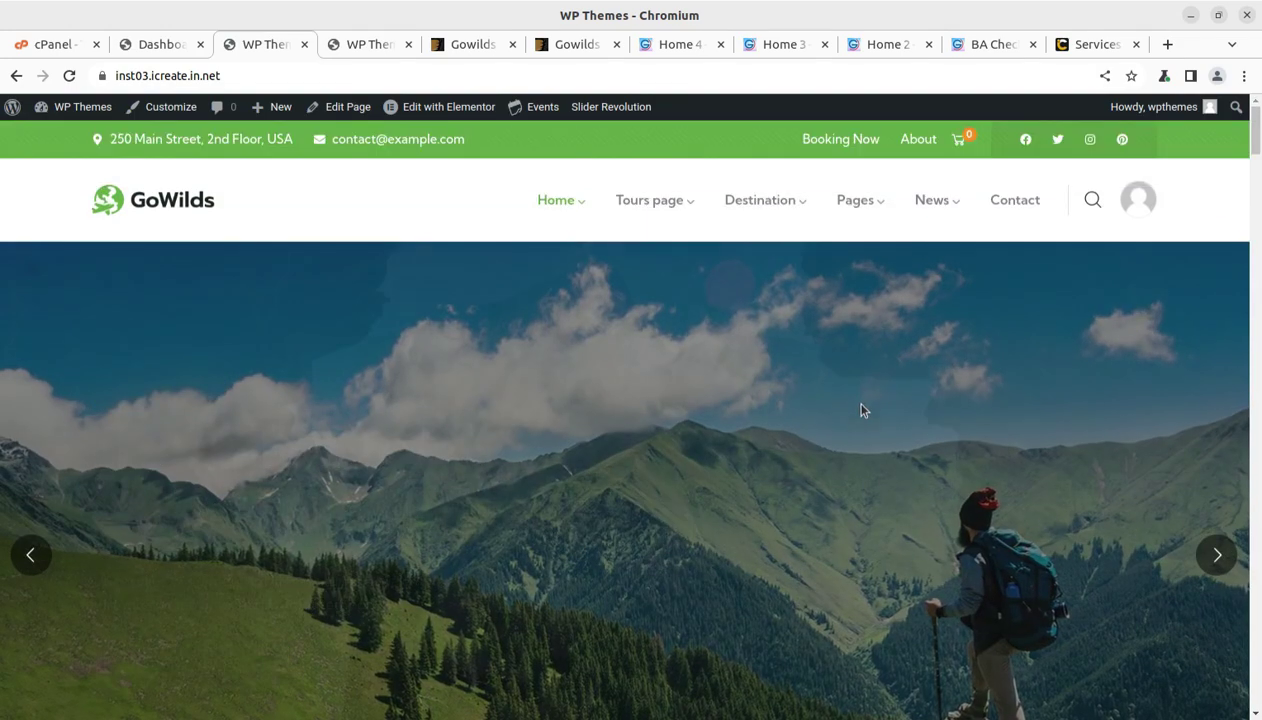